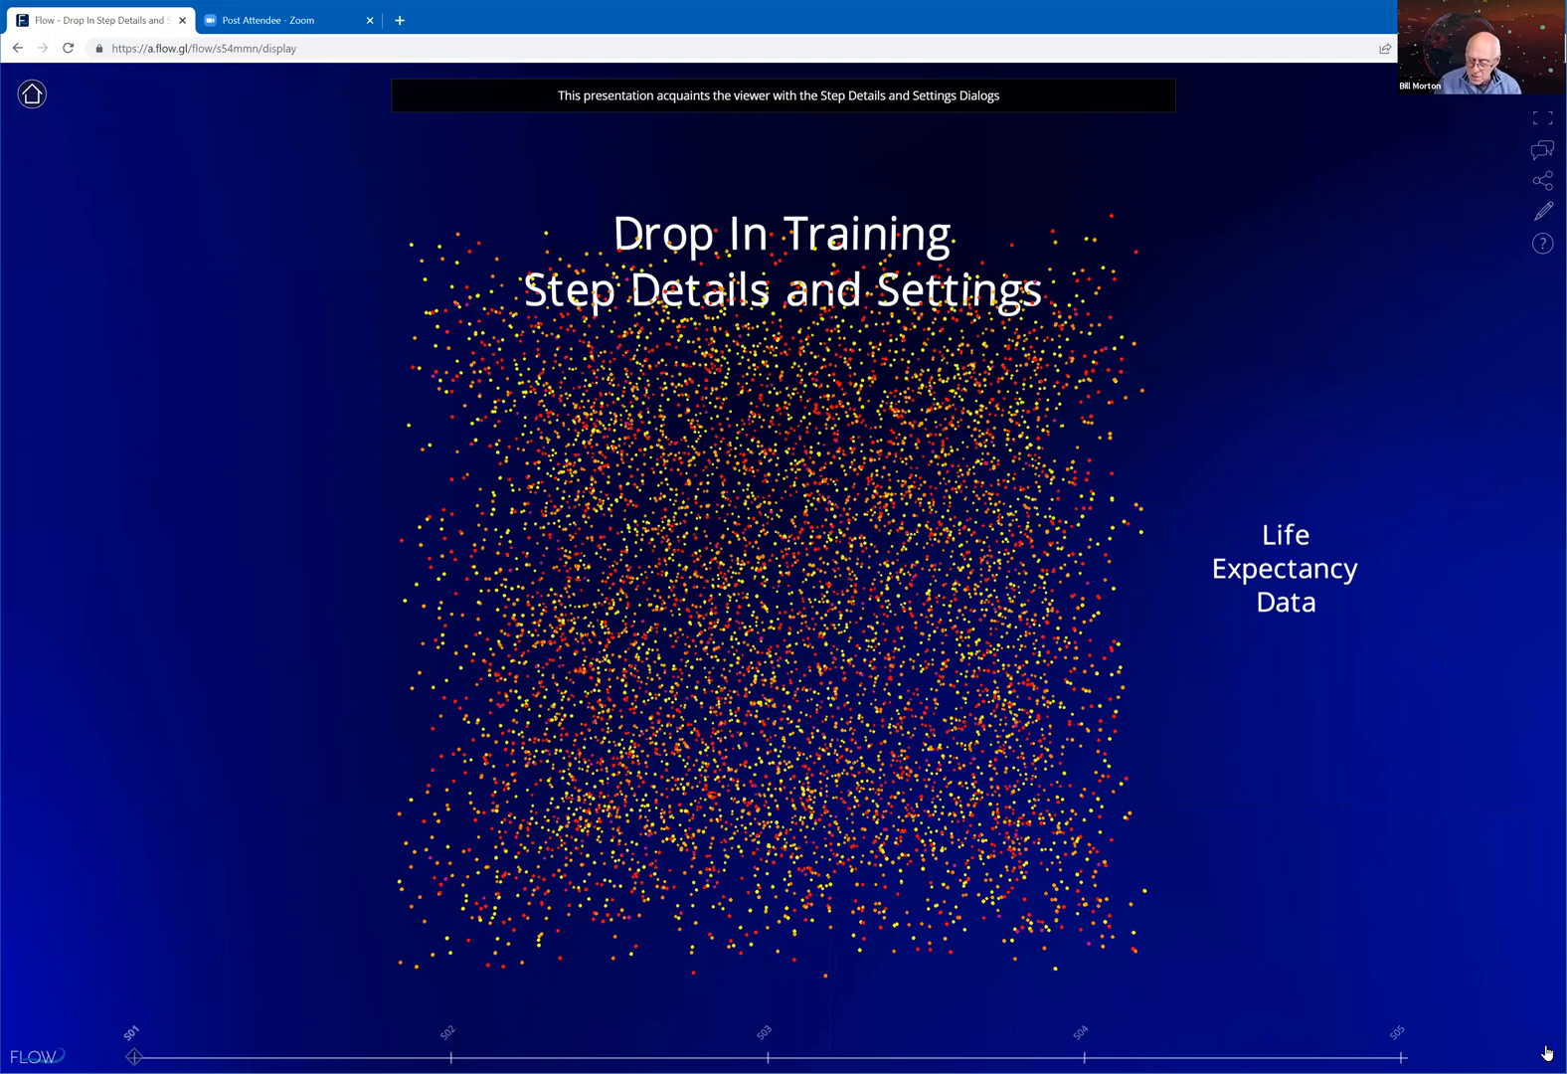
Play the presentation through steps S01 to S05, replay the S03 to S04 transition, rotate the globe, and return to S02
left_click(1546, 1051)
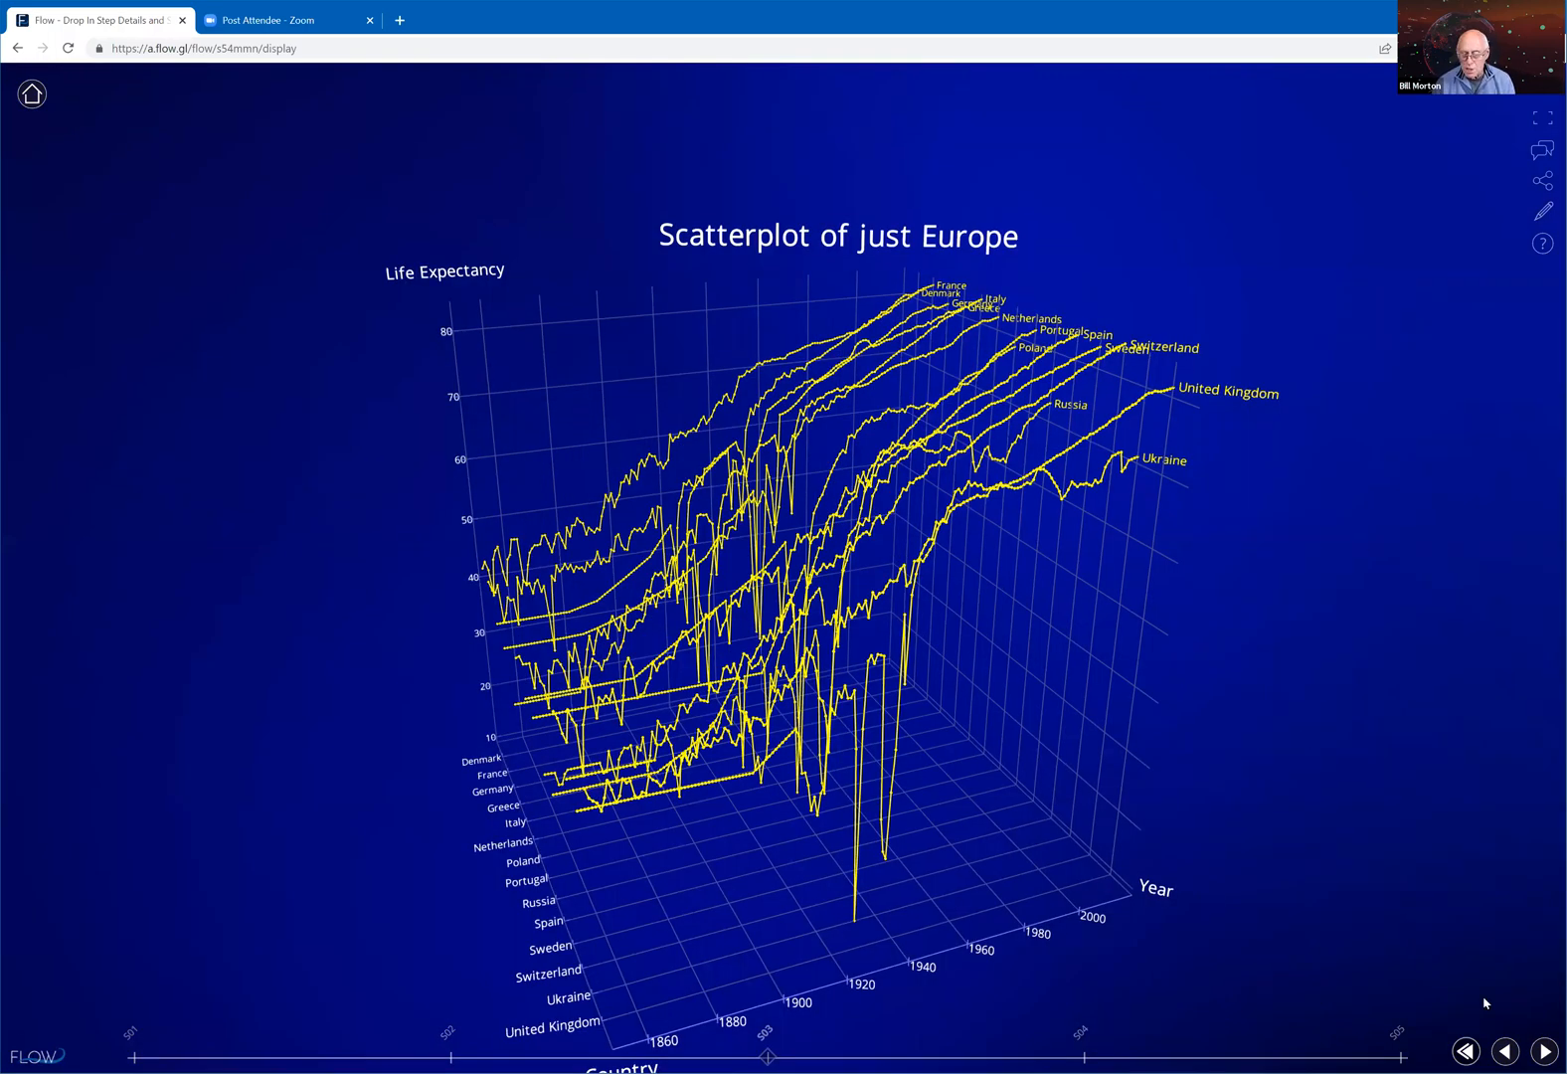
left_click(1544, 1052)
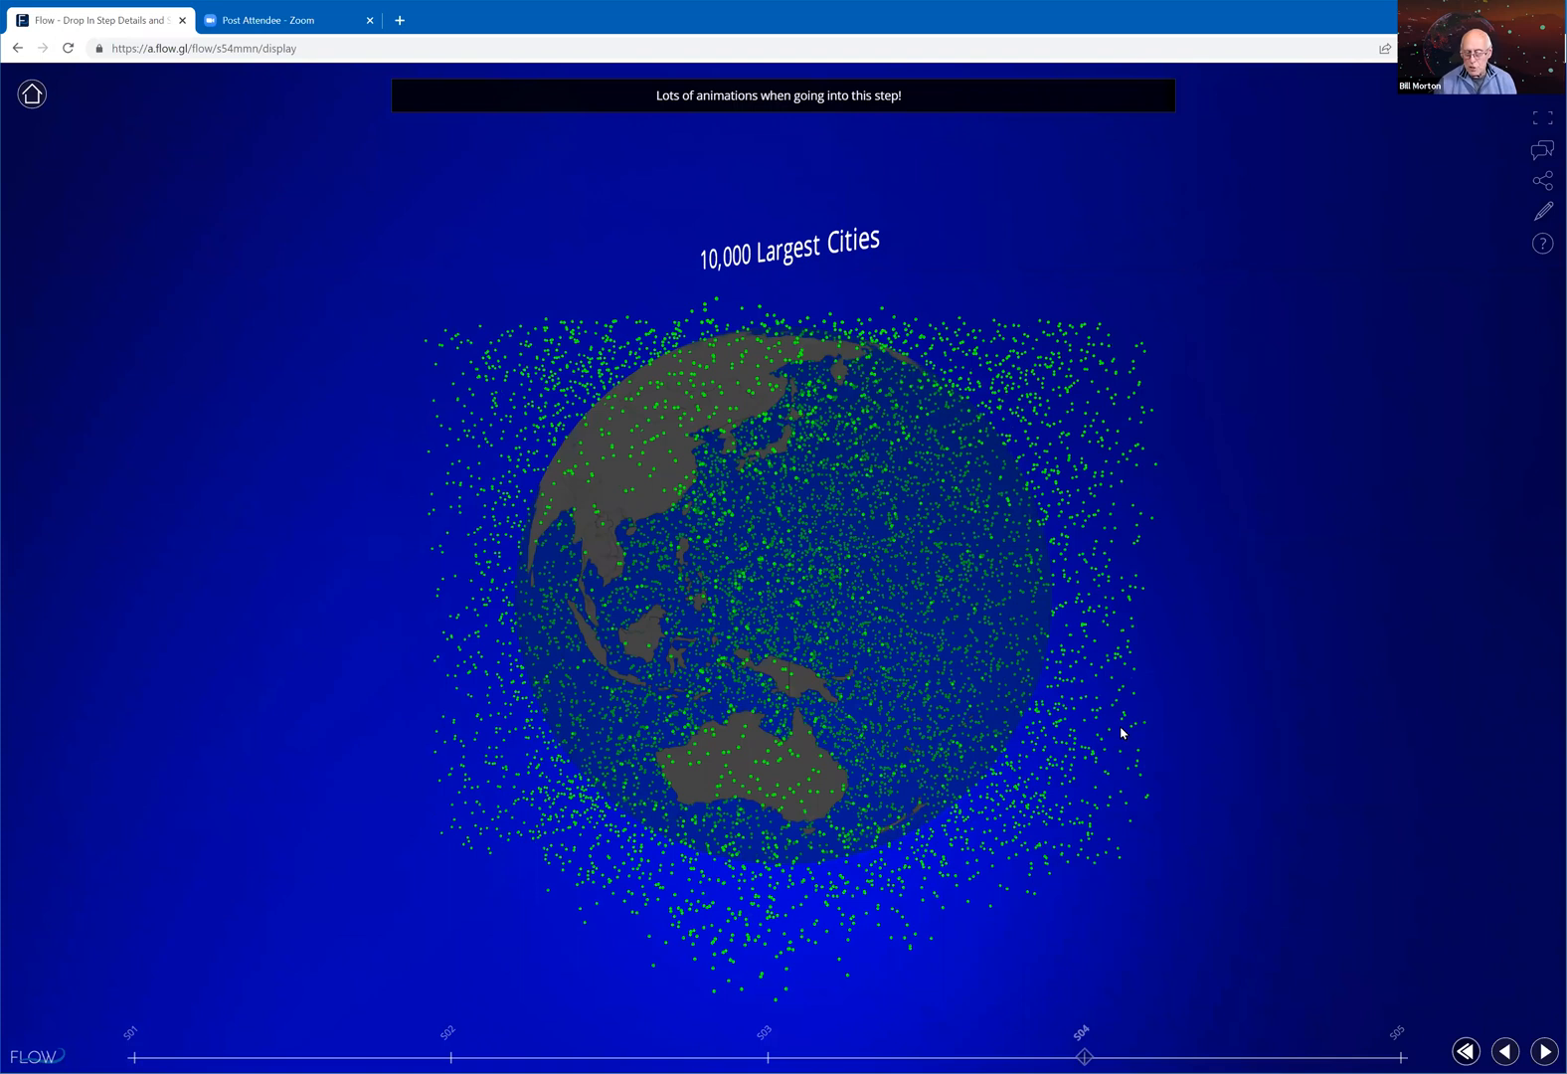
key("Left")
key("Right")
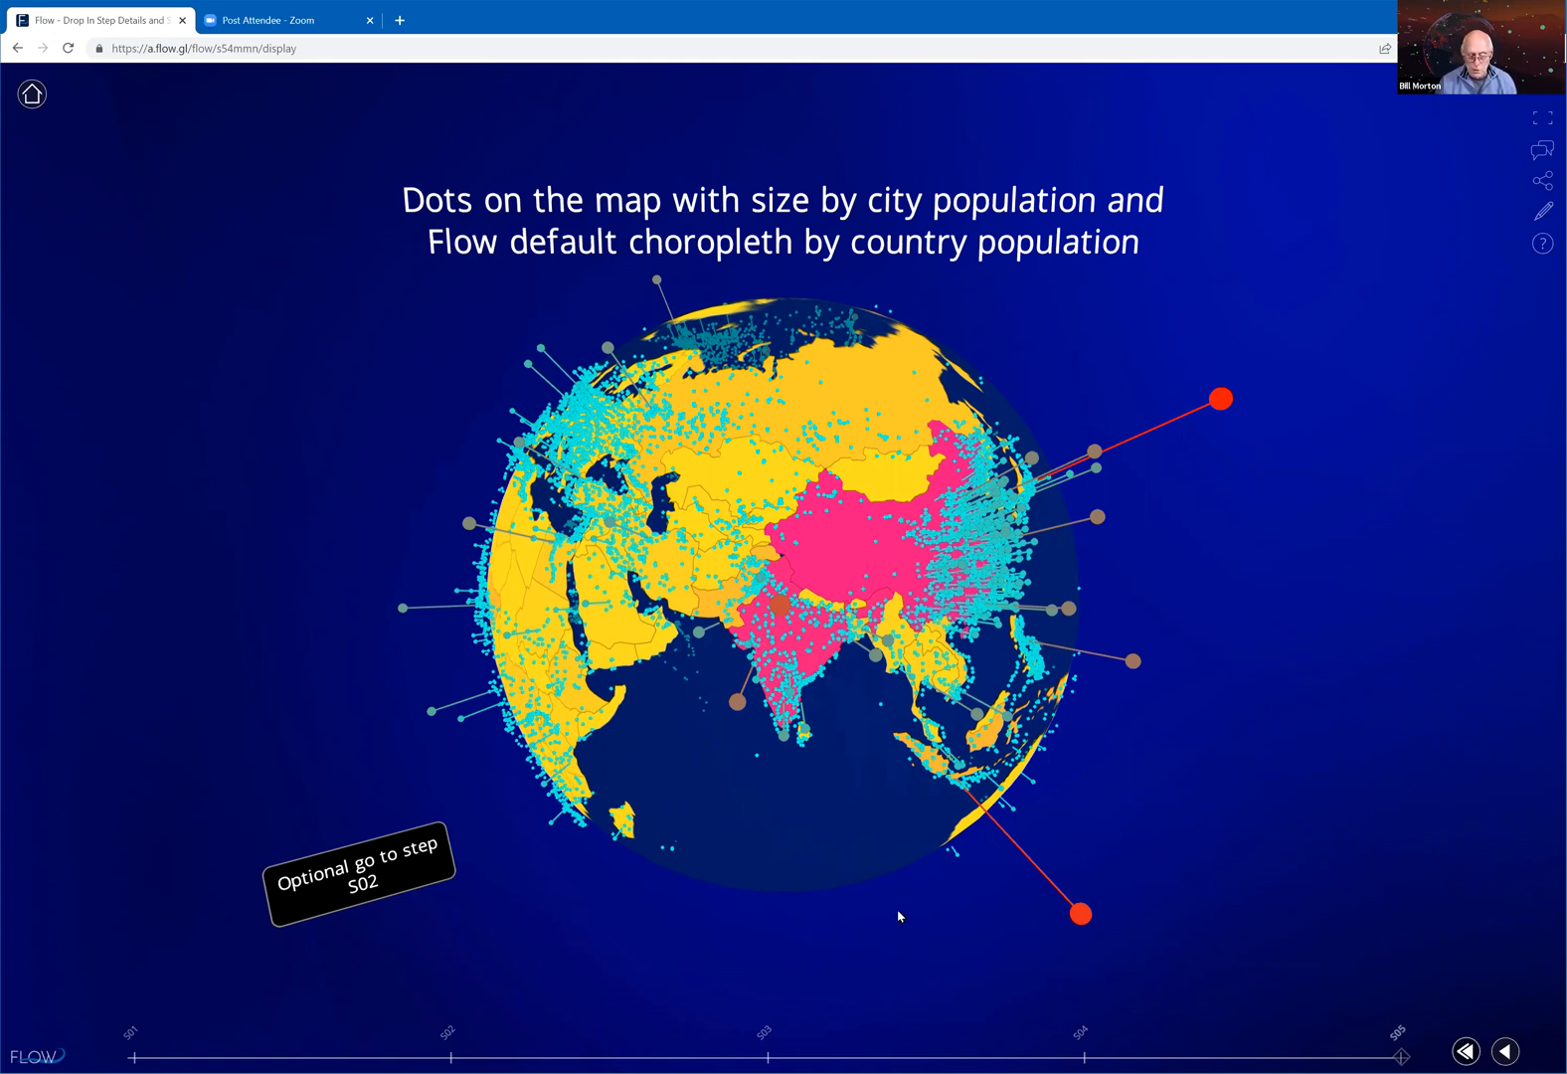
left_click_drag(456, 848, 1160, 889)
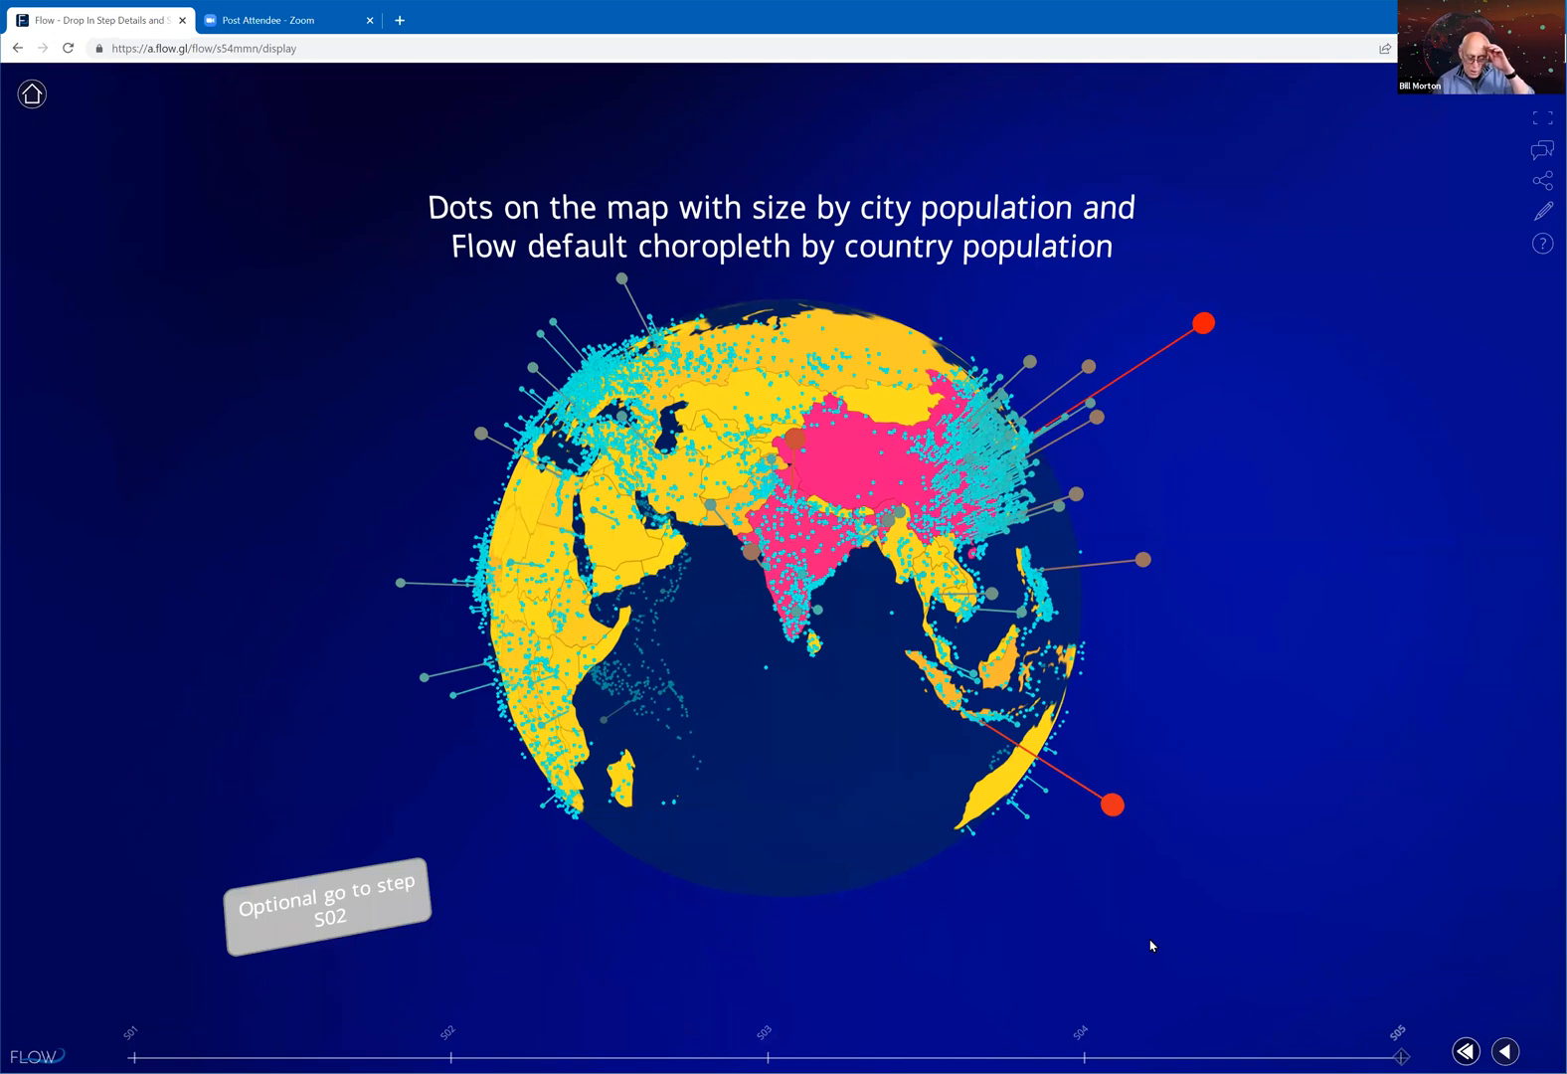
left_click(471, 1048)
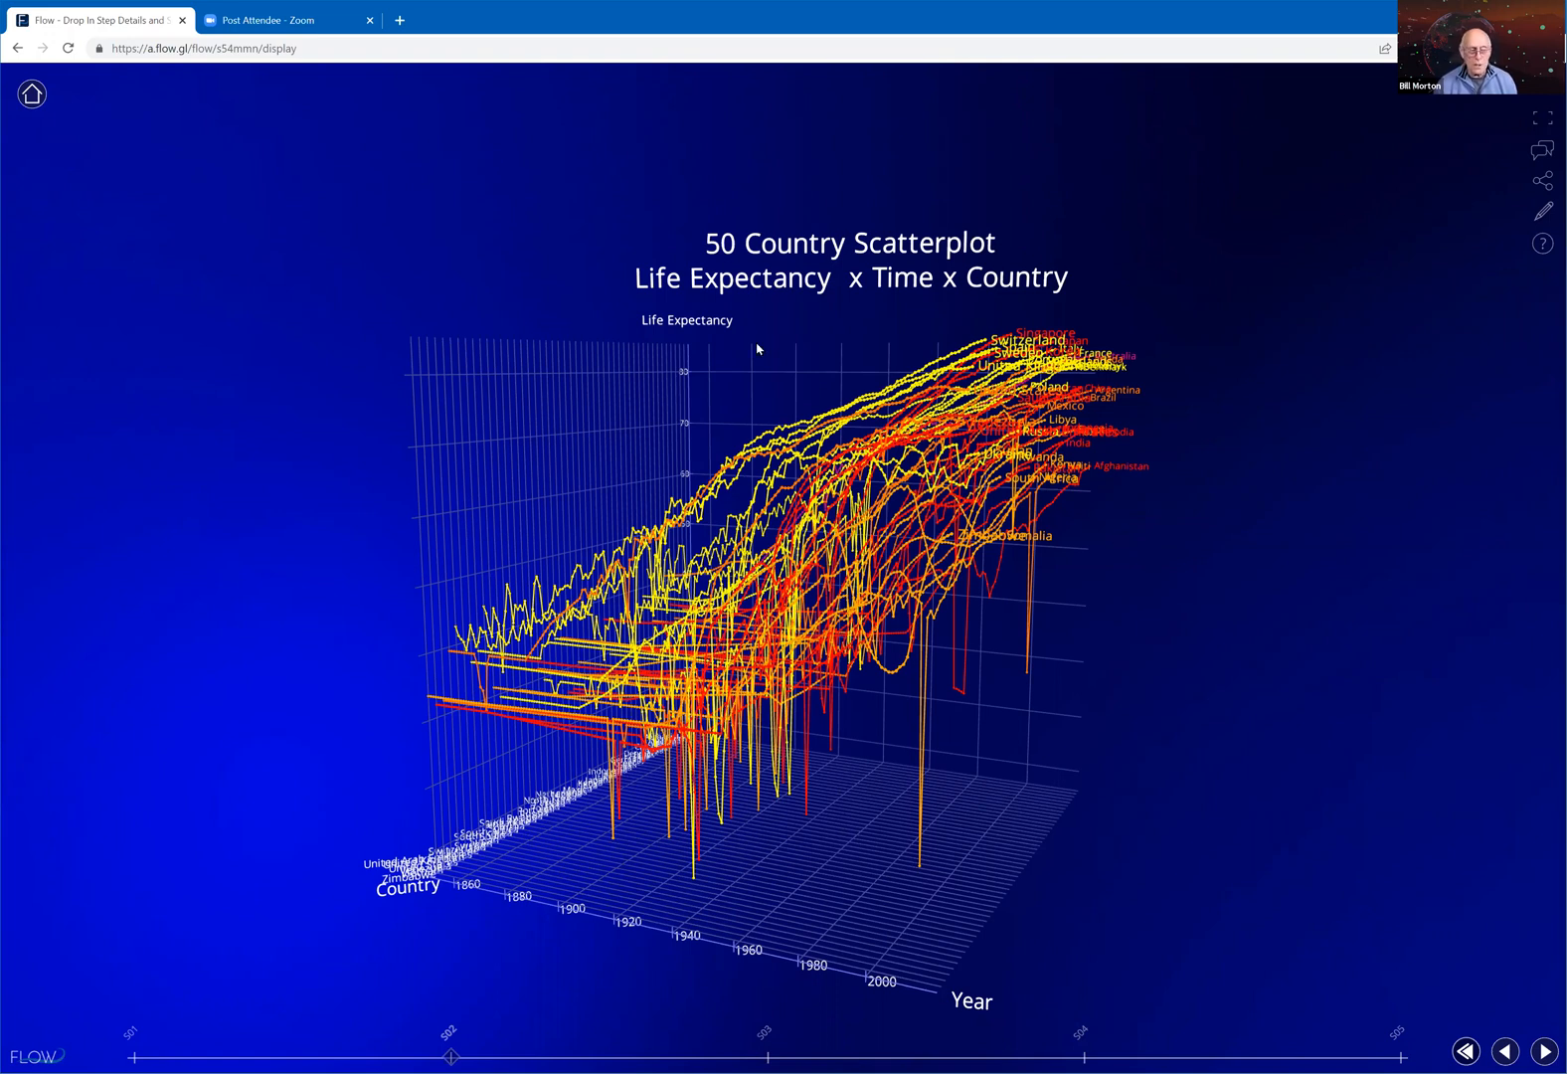
Open the "Drop In Step Details and Settings v1.0" flow in the editor and display its steps details
left_click(31, 94)
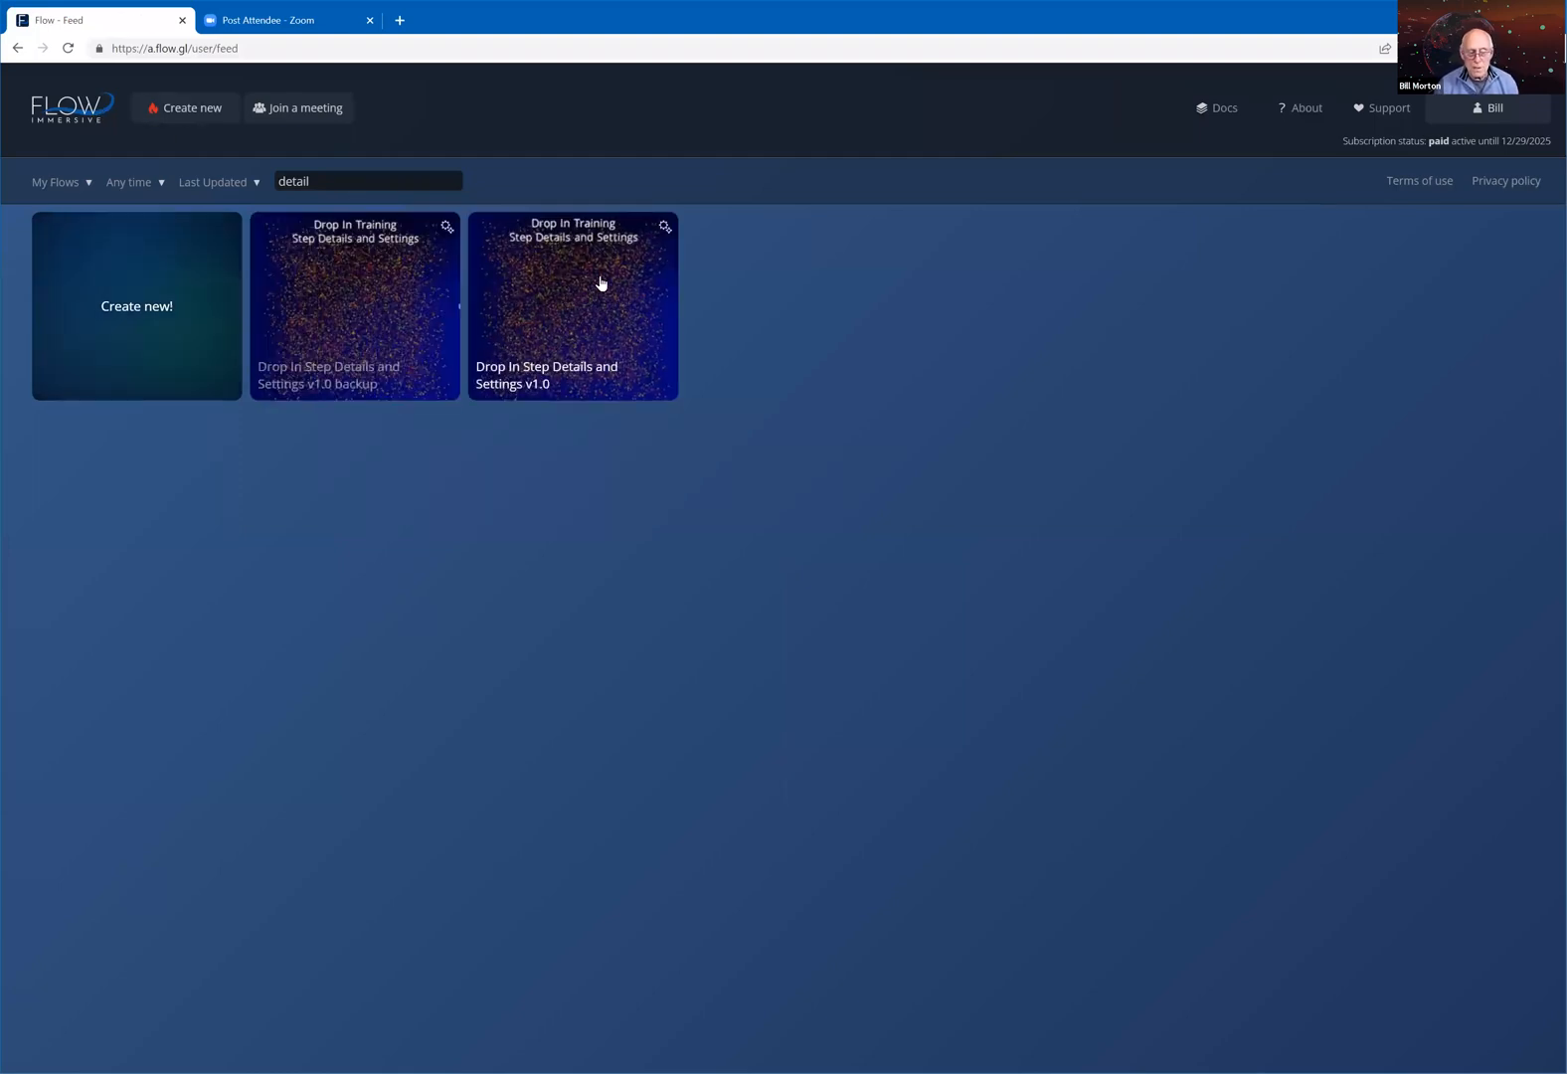
left_click(667, 230)
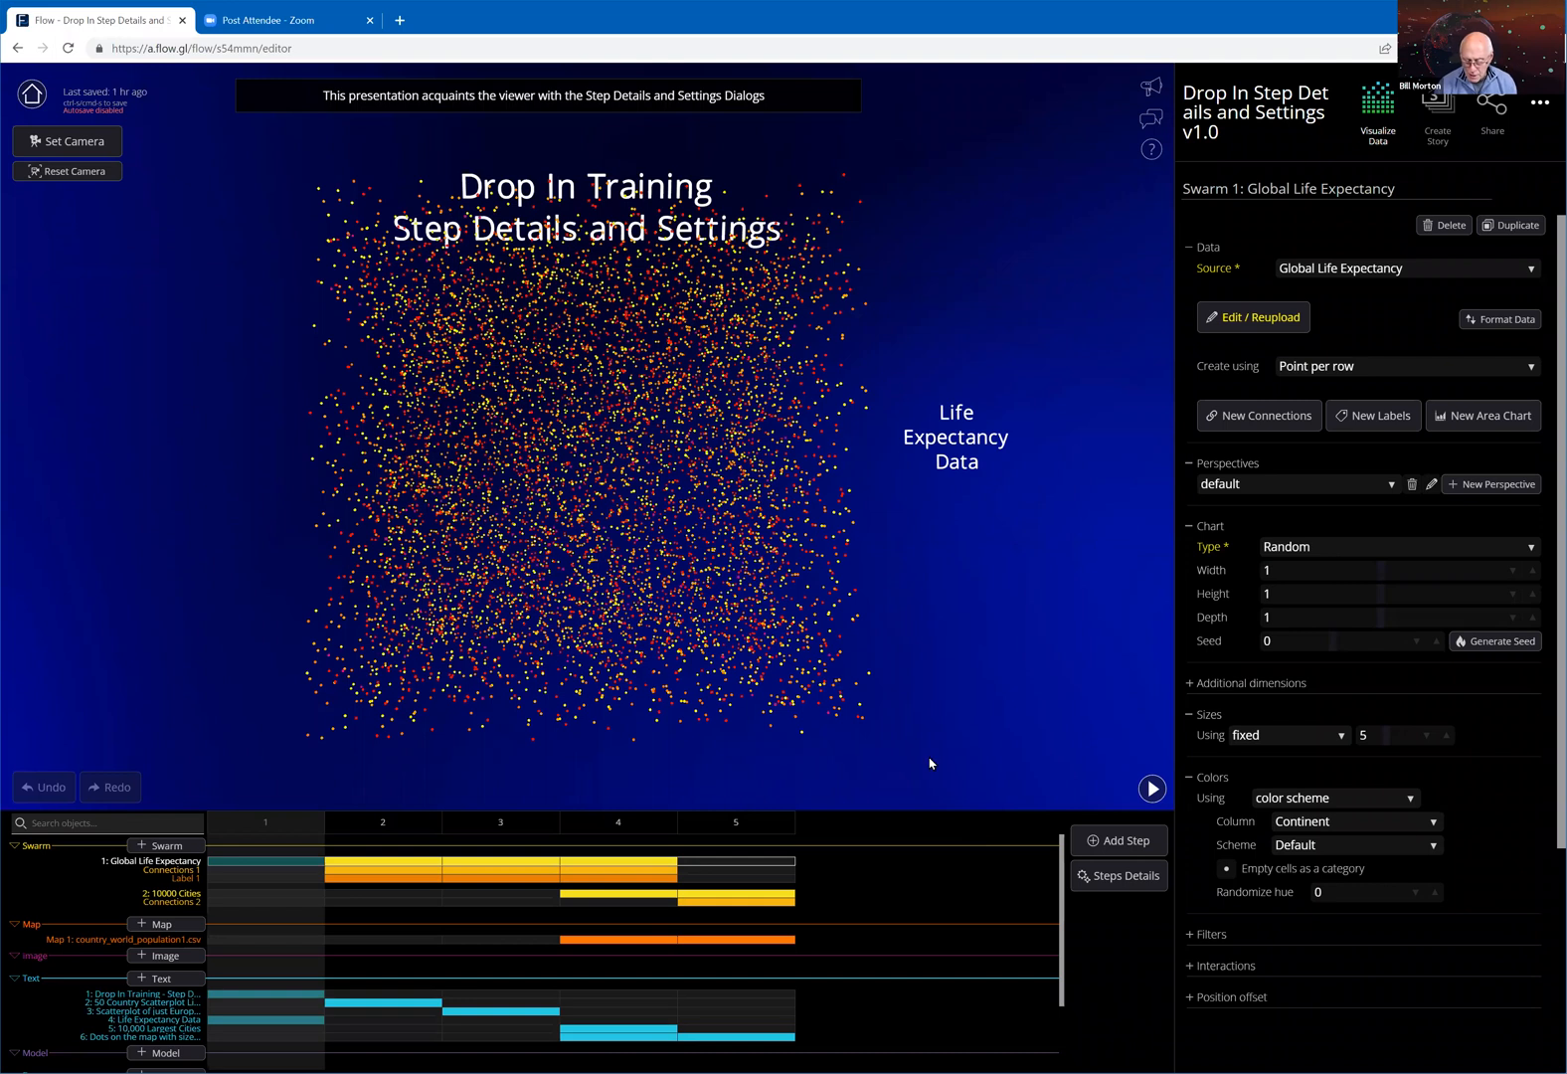
left_click(1122, 877)
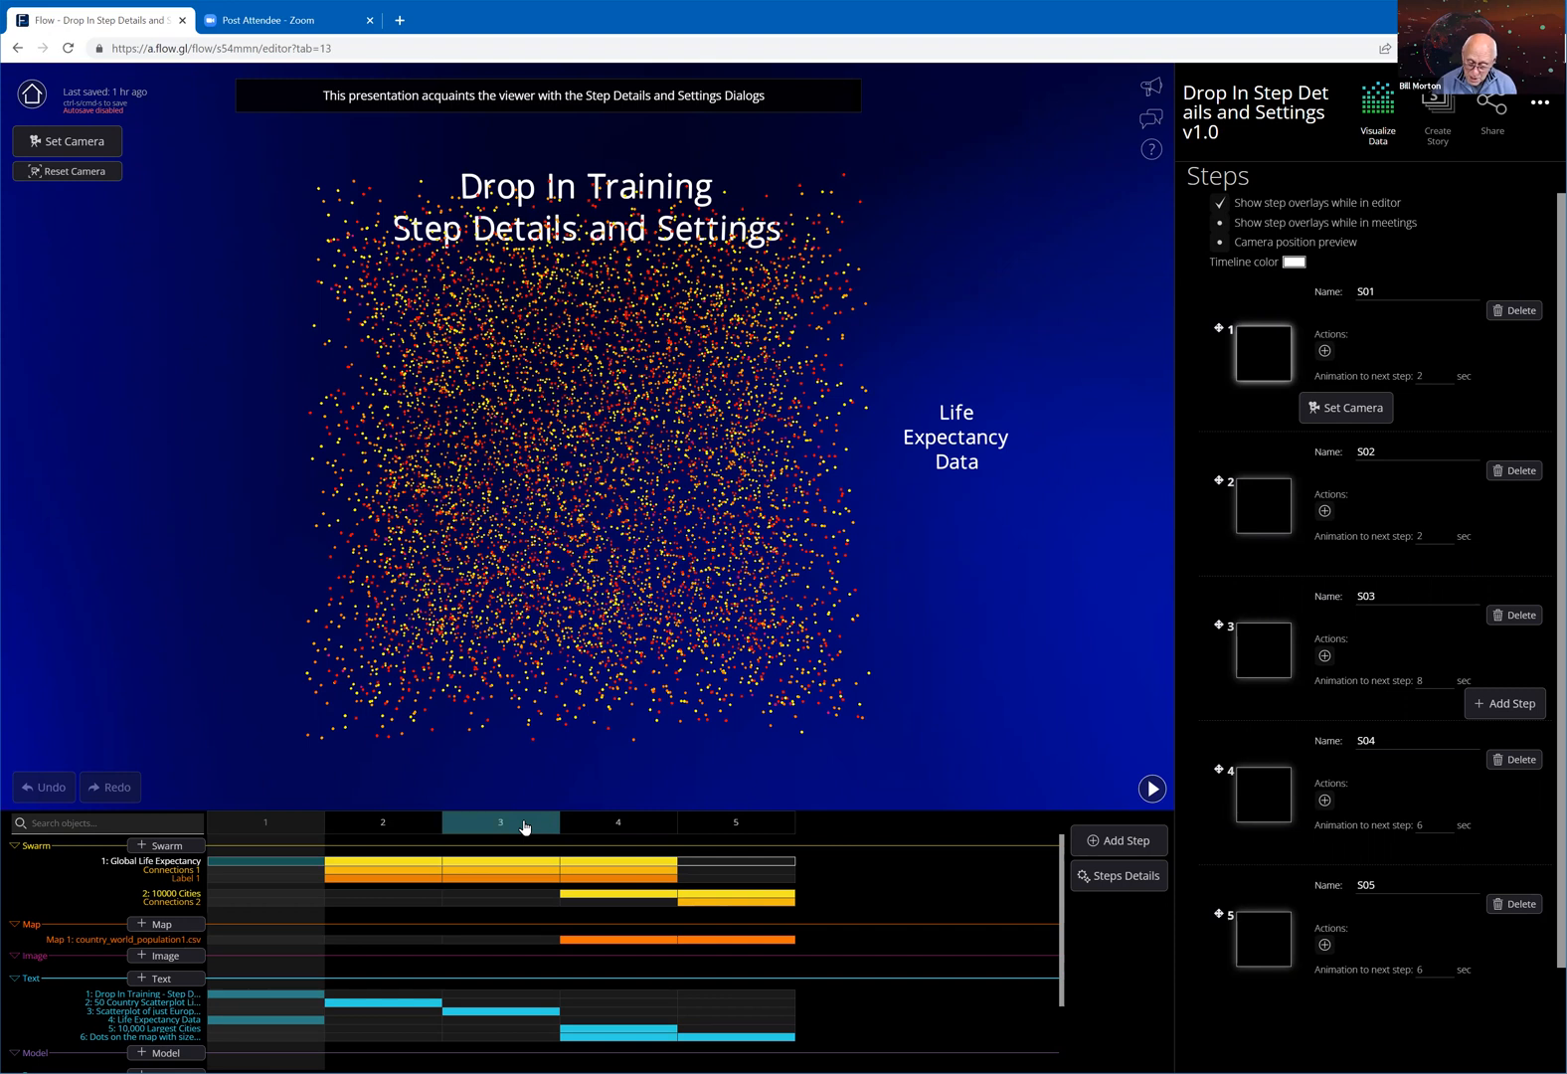
left_click(412, 819)
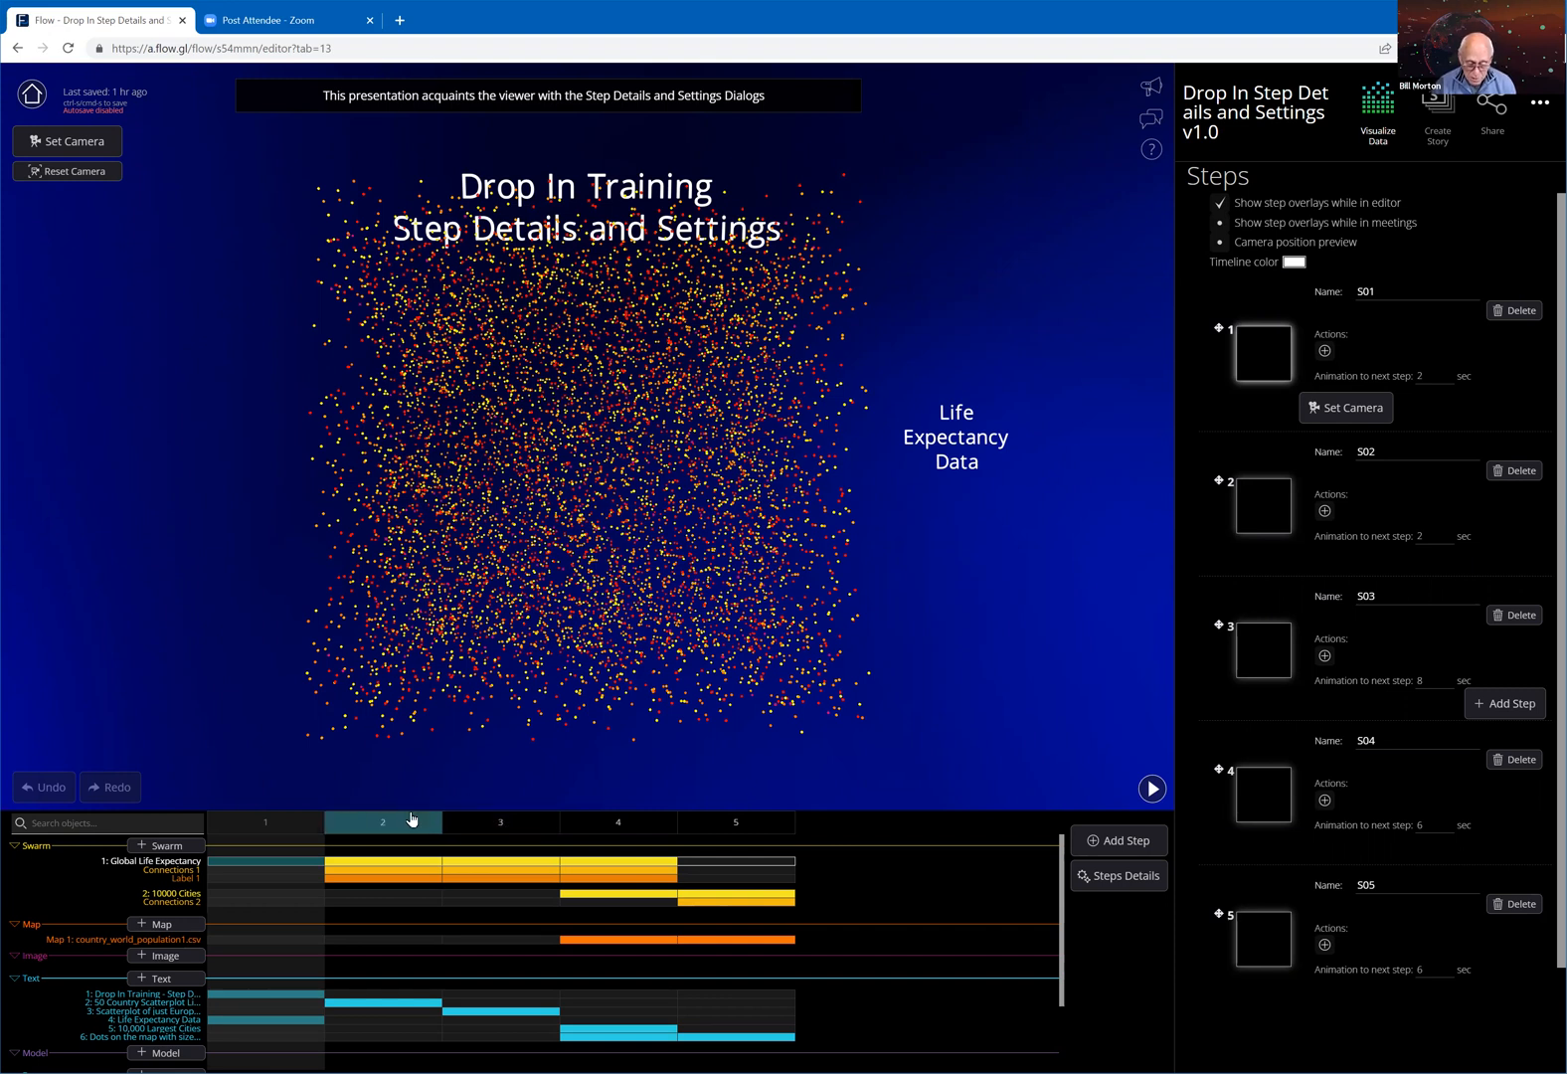
left_click(476, 824)
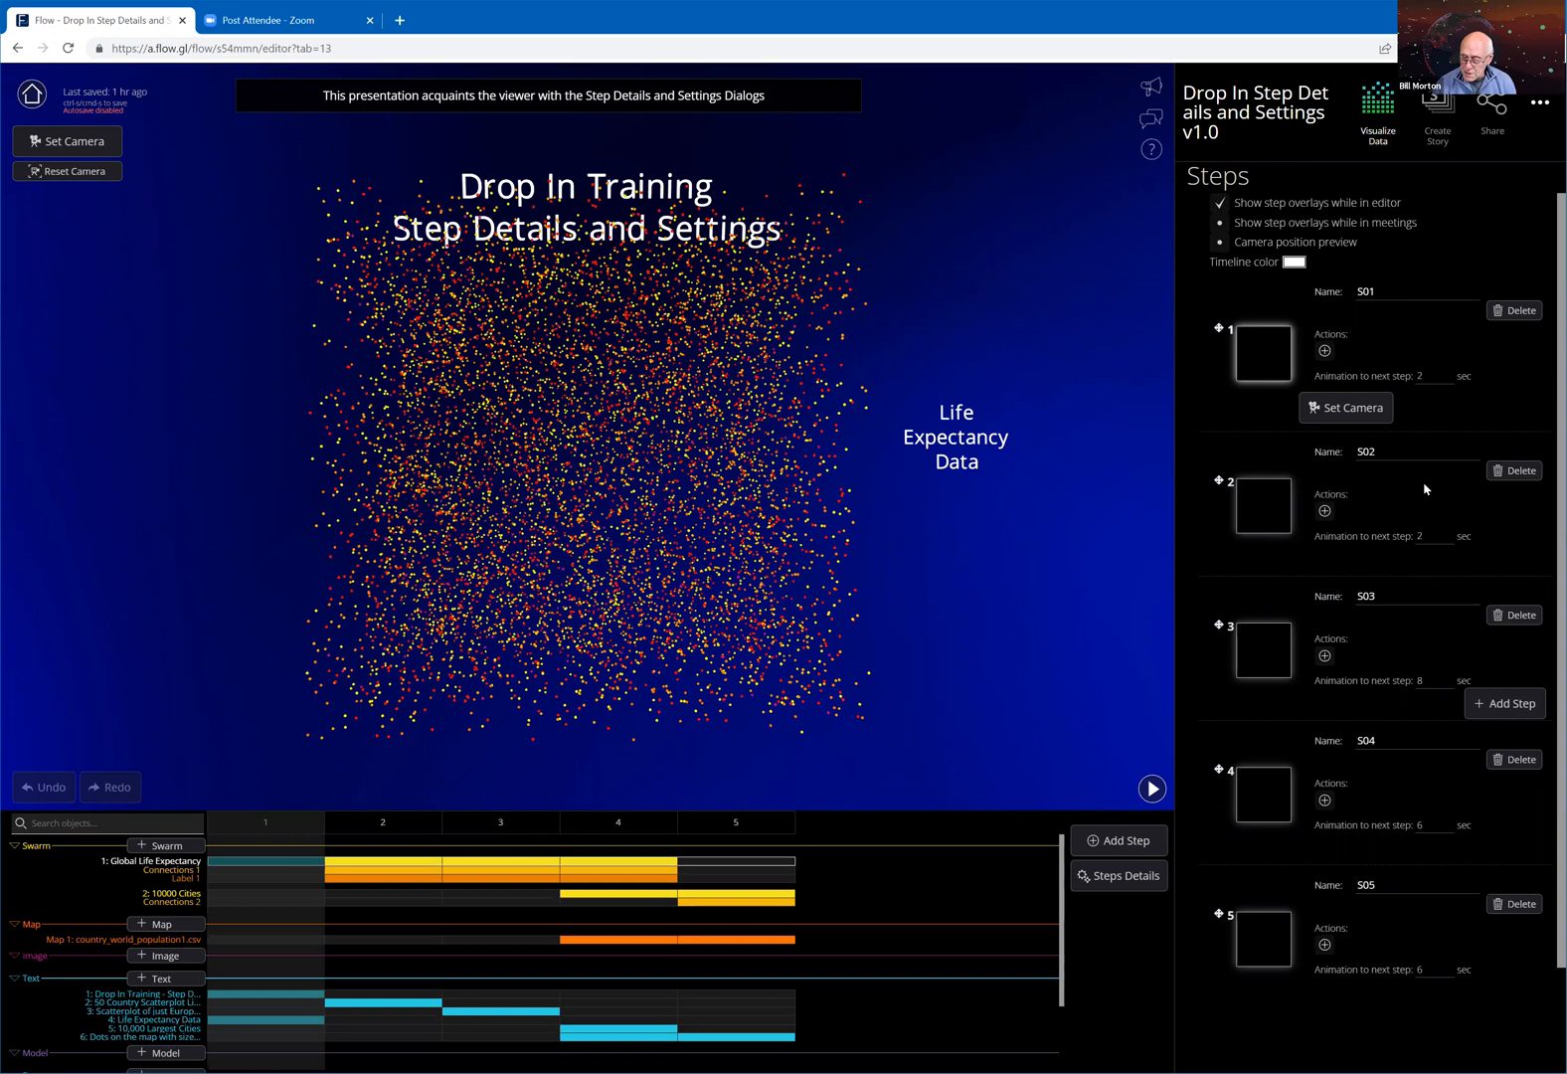
left_click(1373, 293)
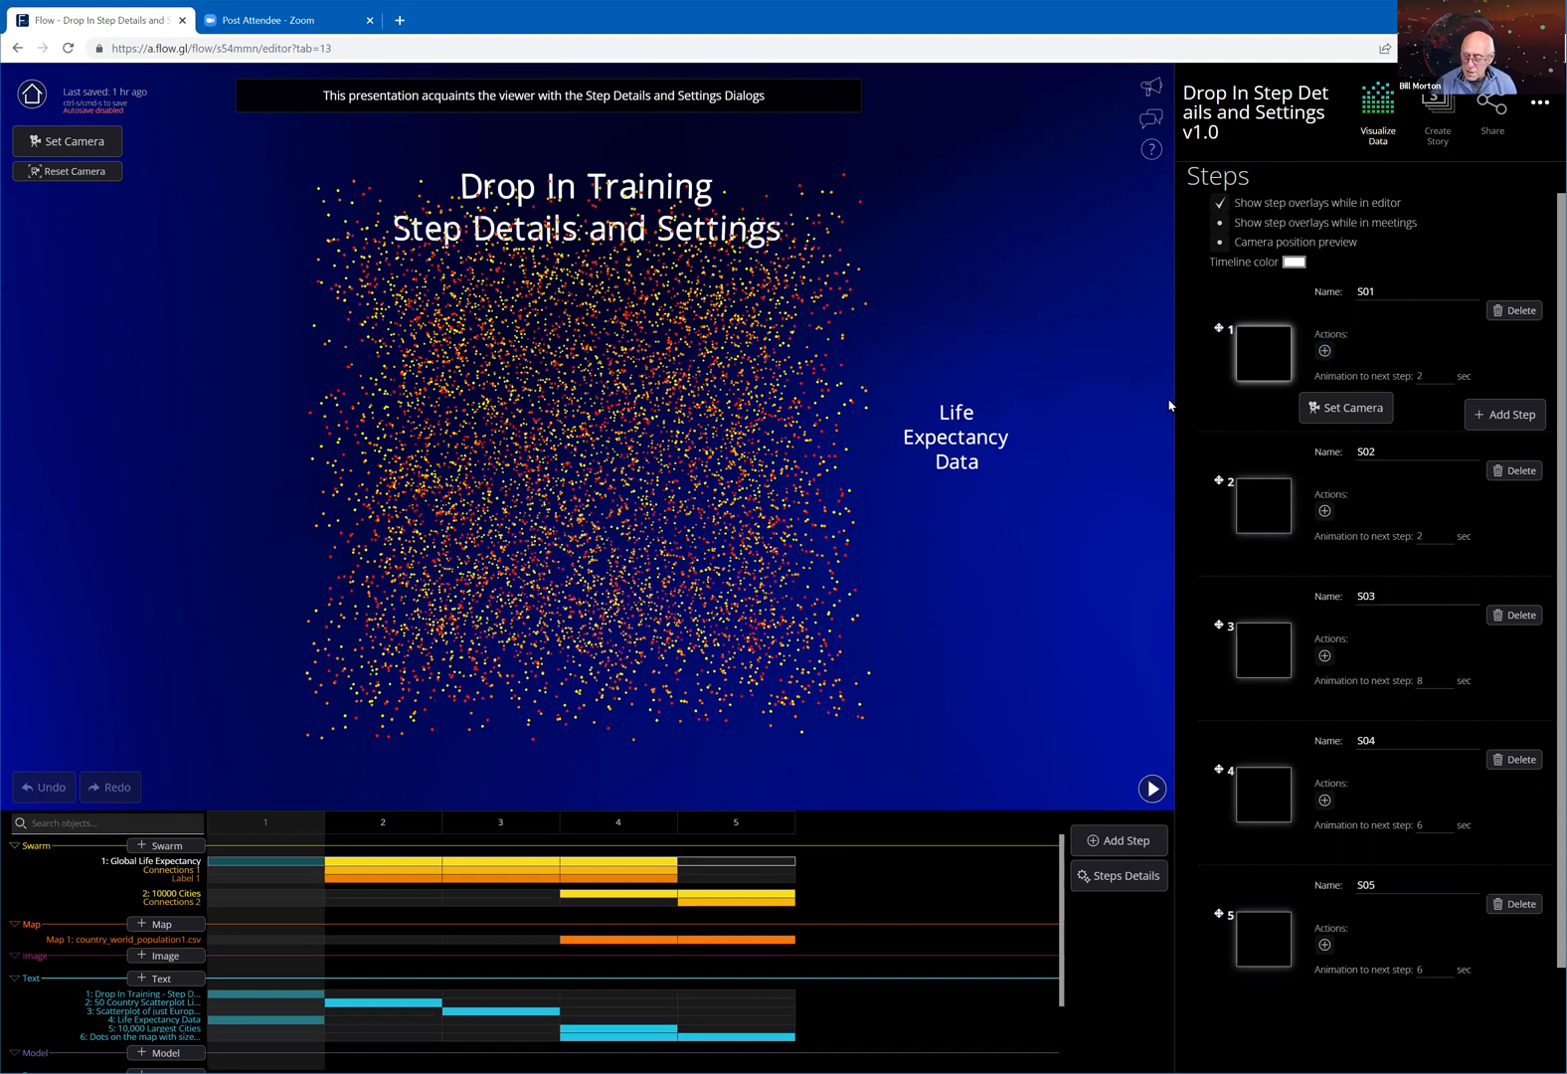
Add two empty actions to step S01 and remove them again
left_click(1325, 352)
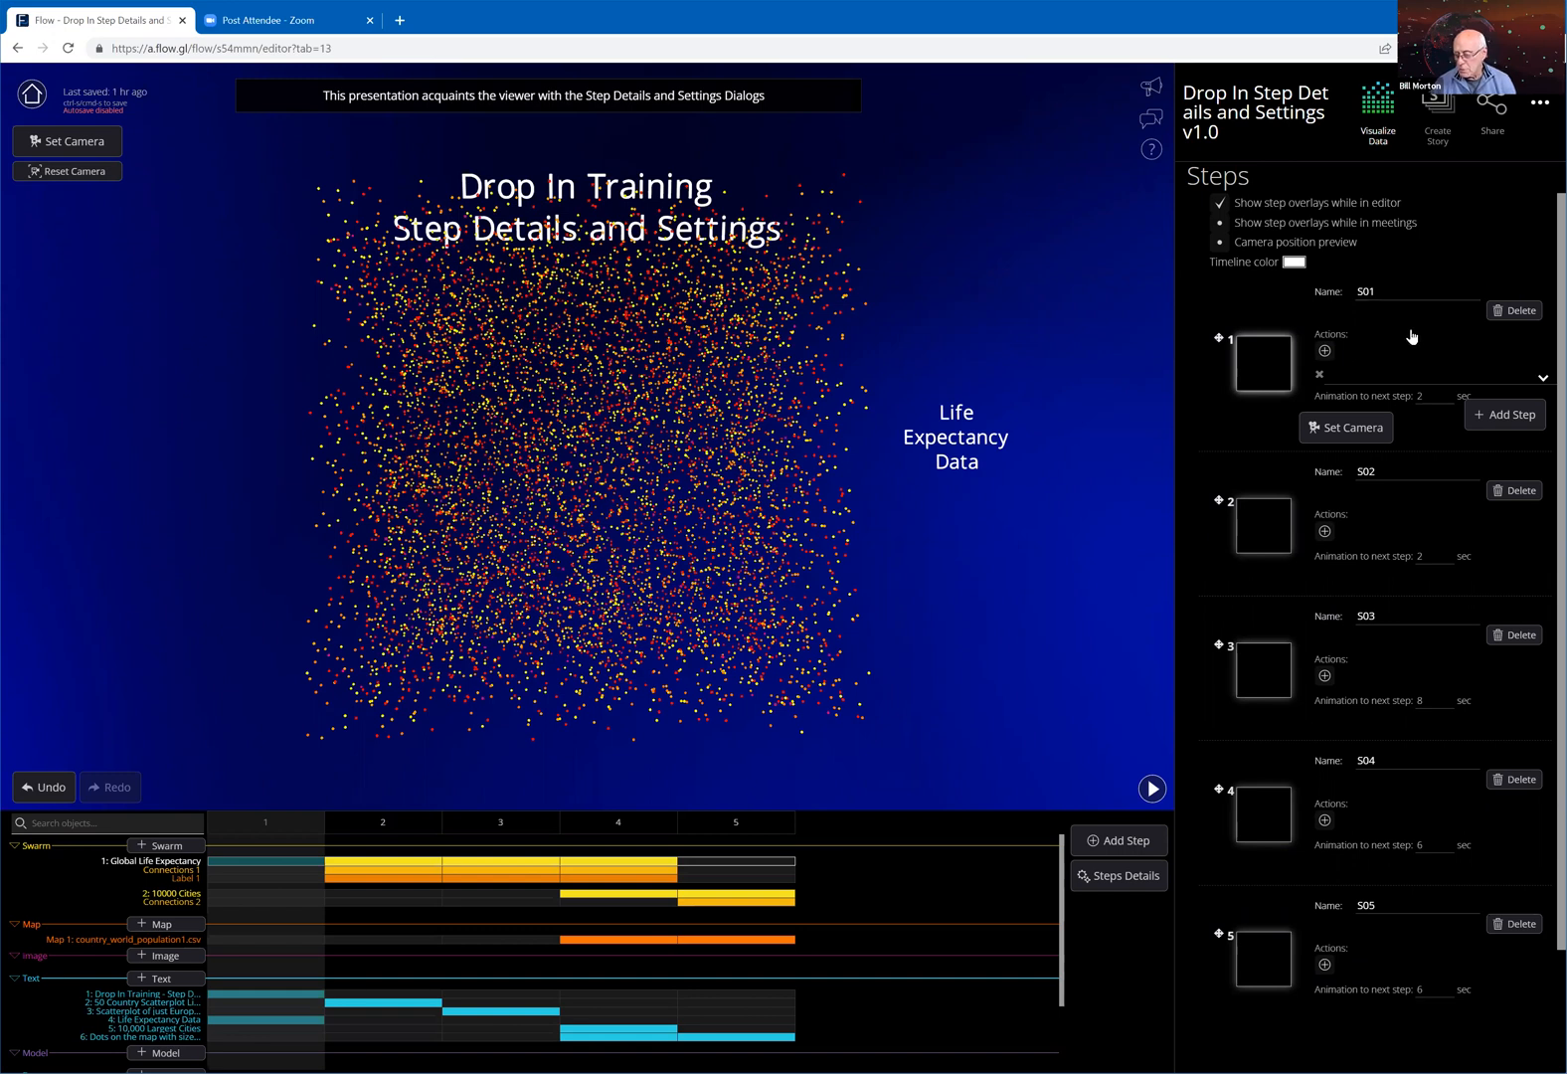
left_click(1325, 350)
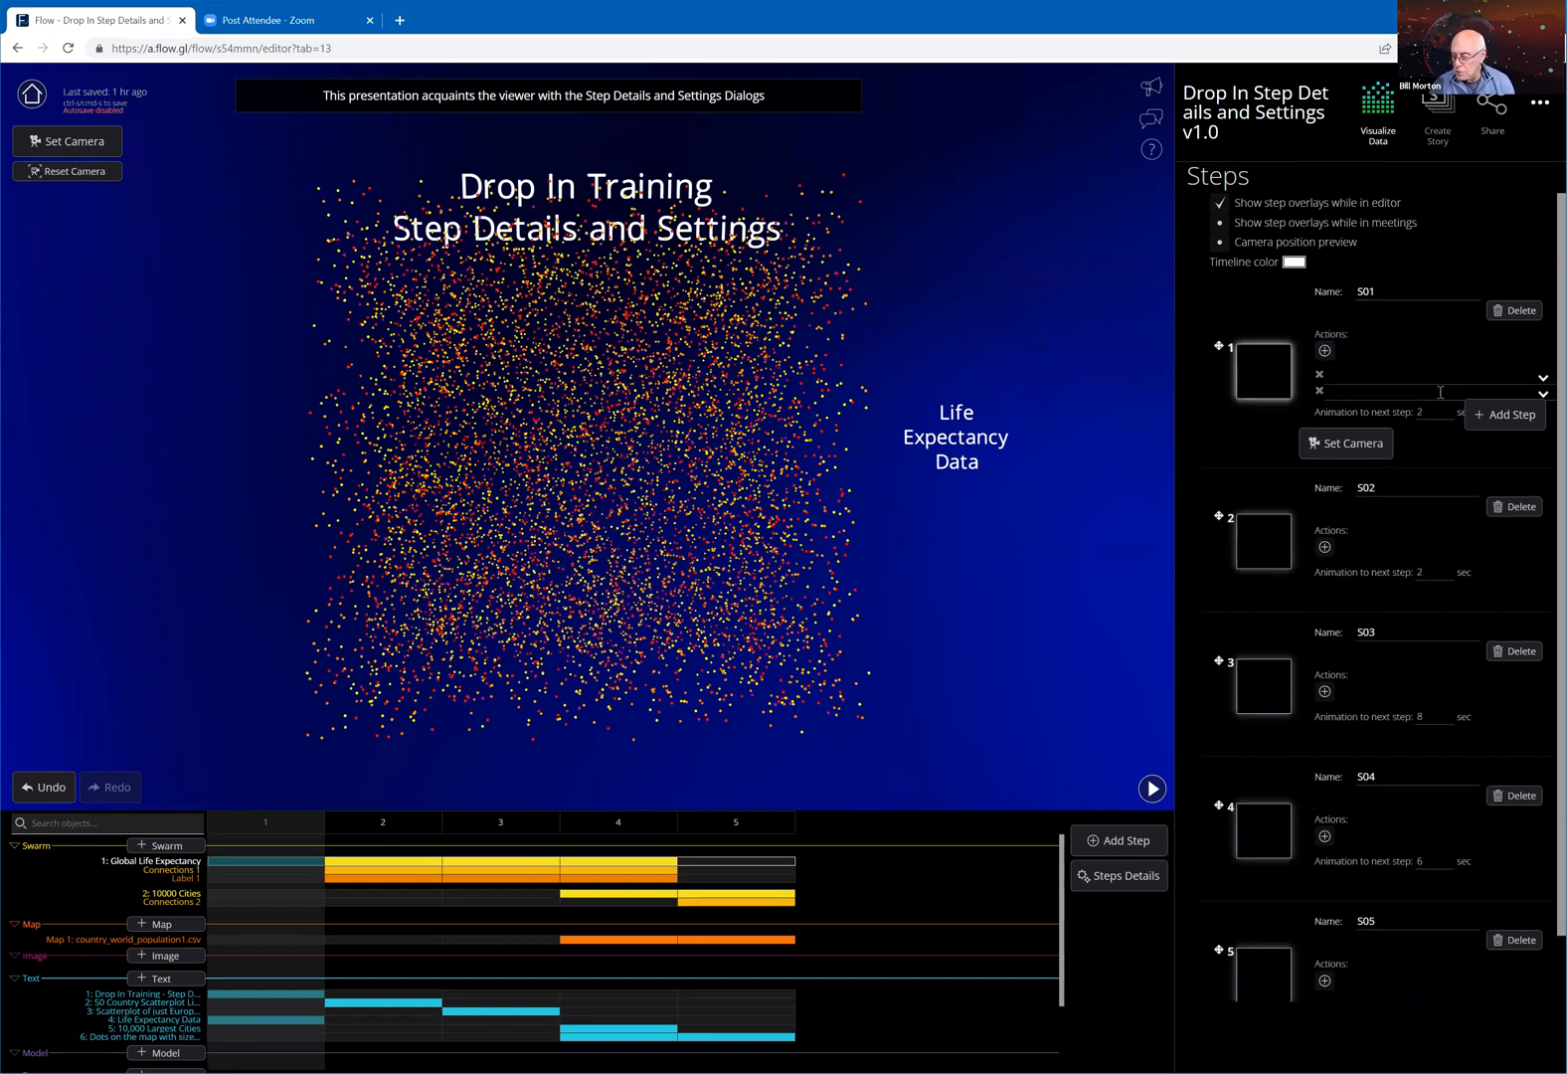
left_click(1319, 389)
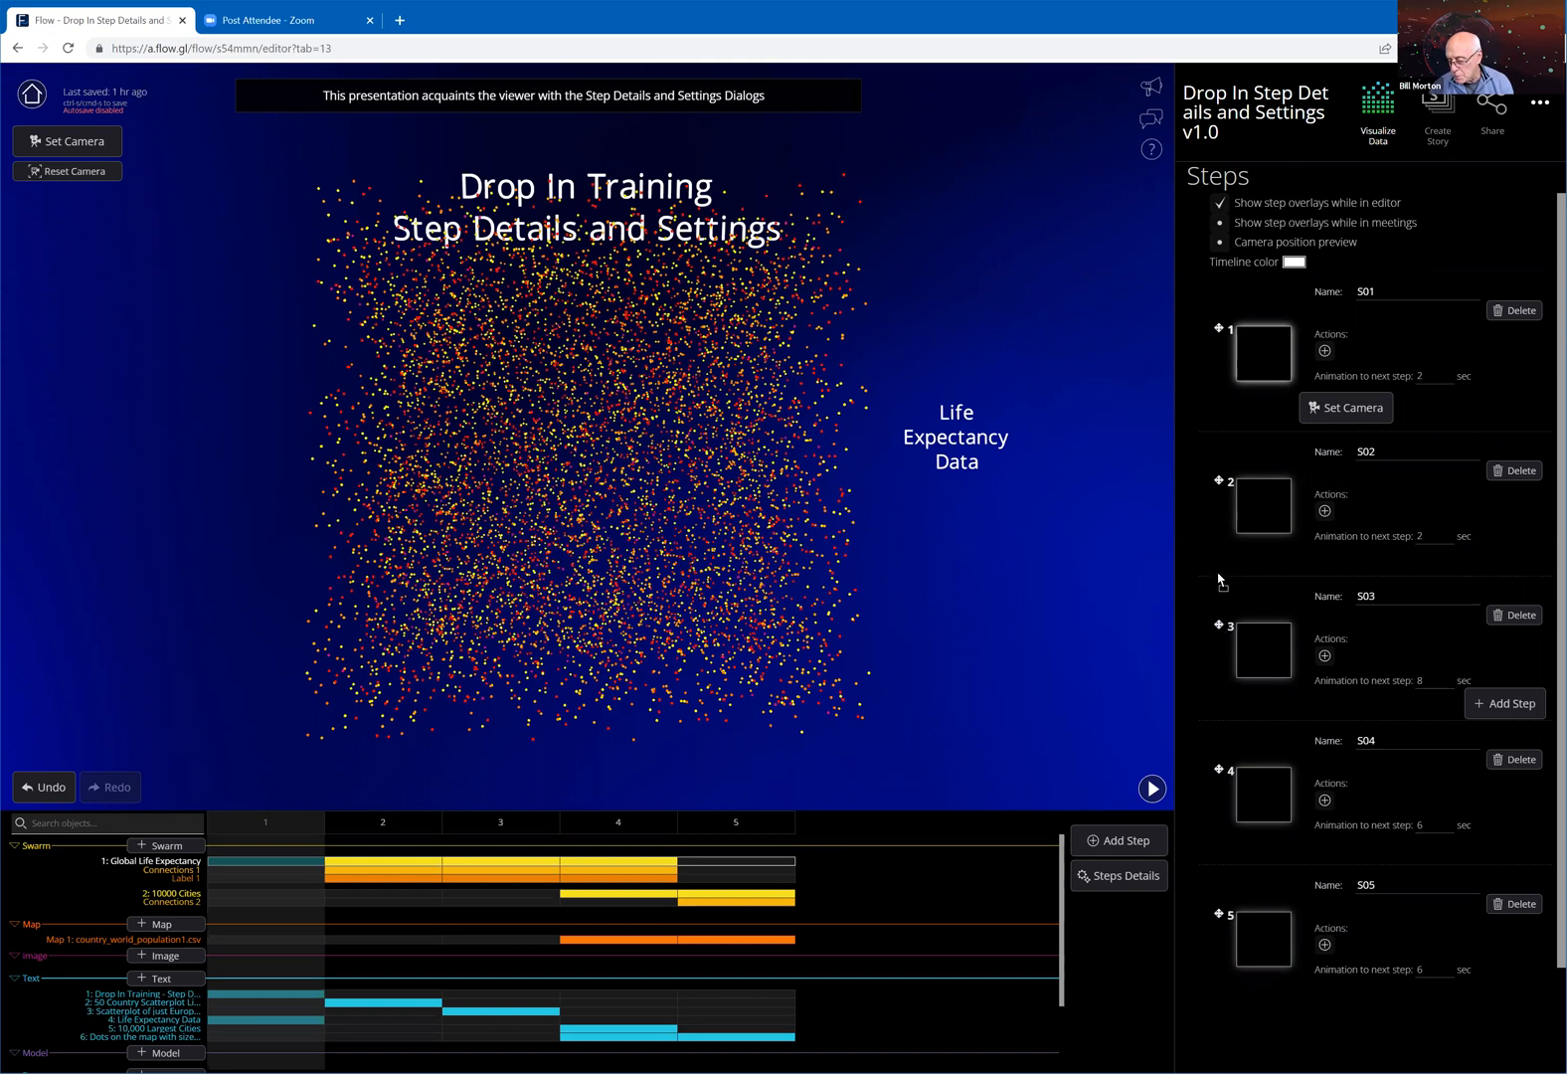
left_click_drag(1219, 581, 1220, 626)
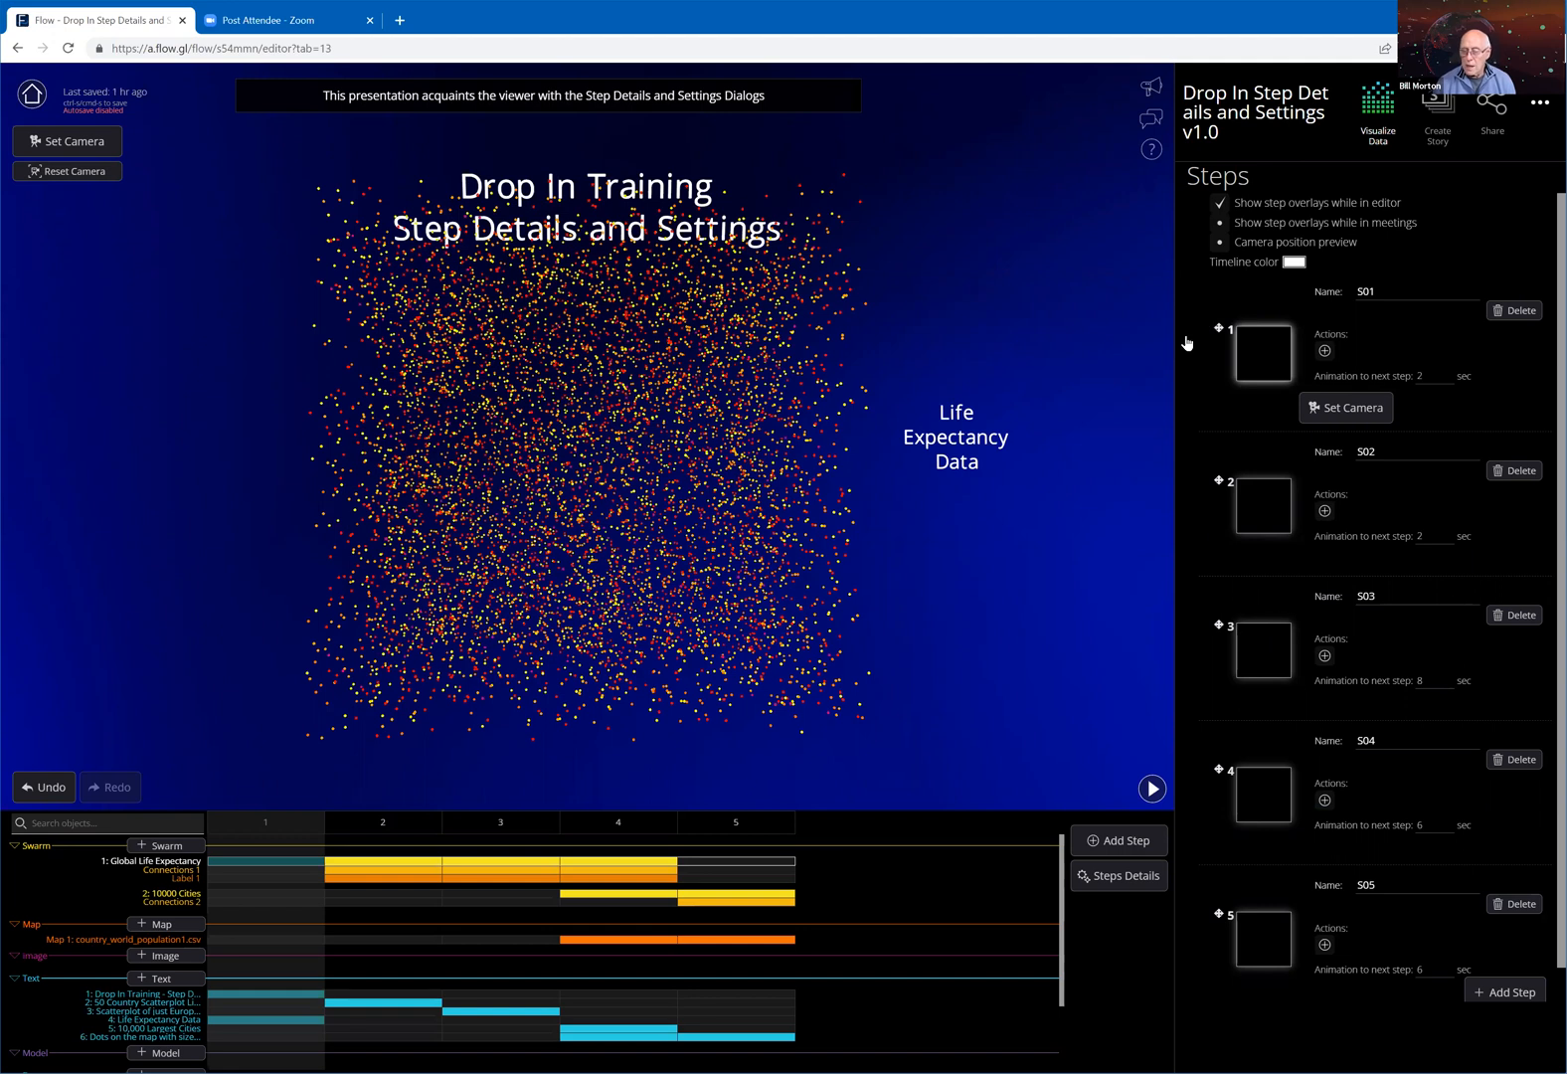
mouse_move(1218, 330)
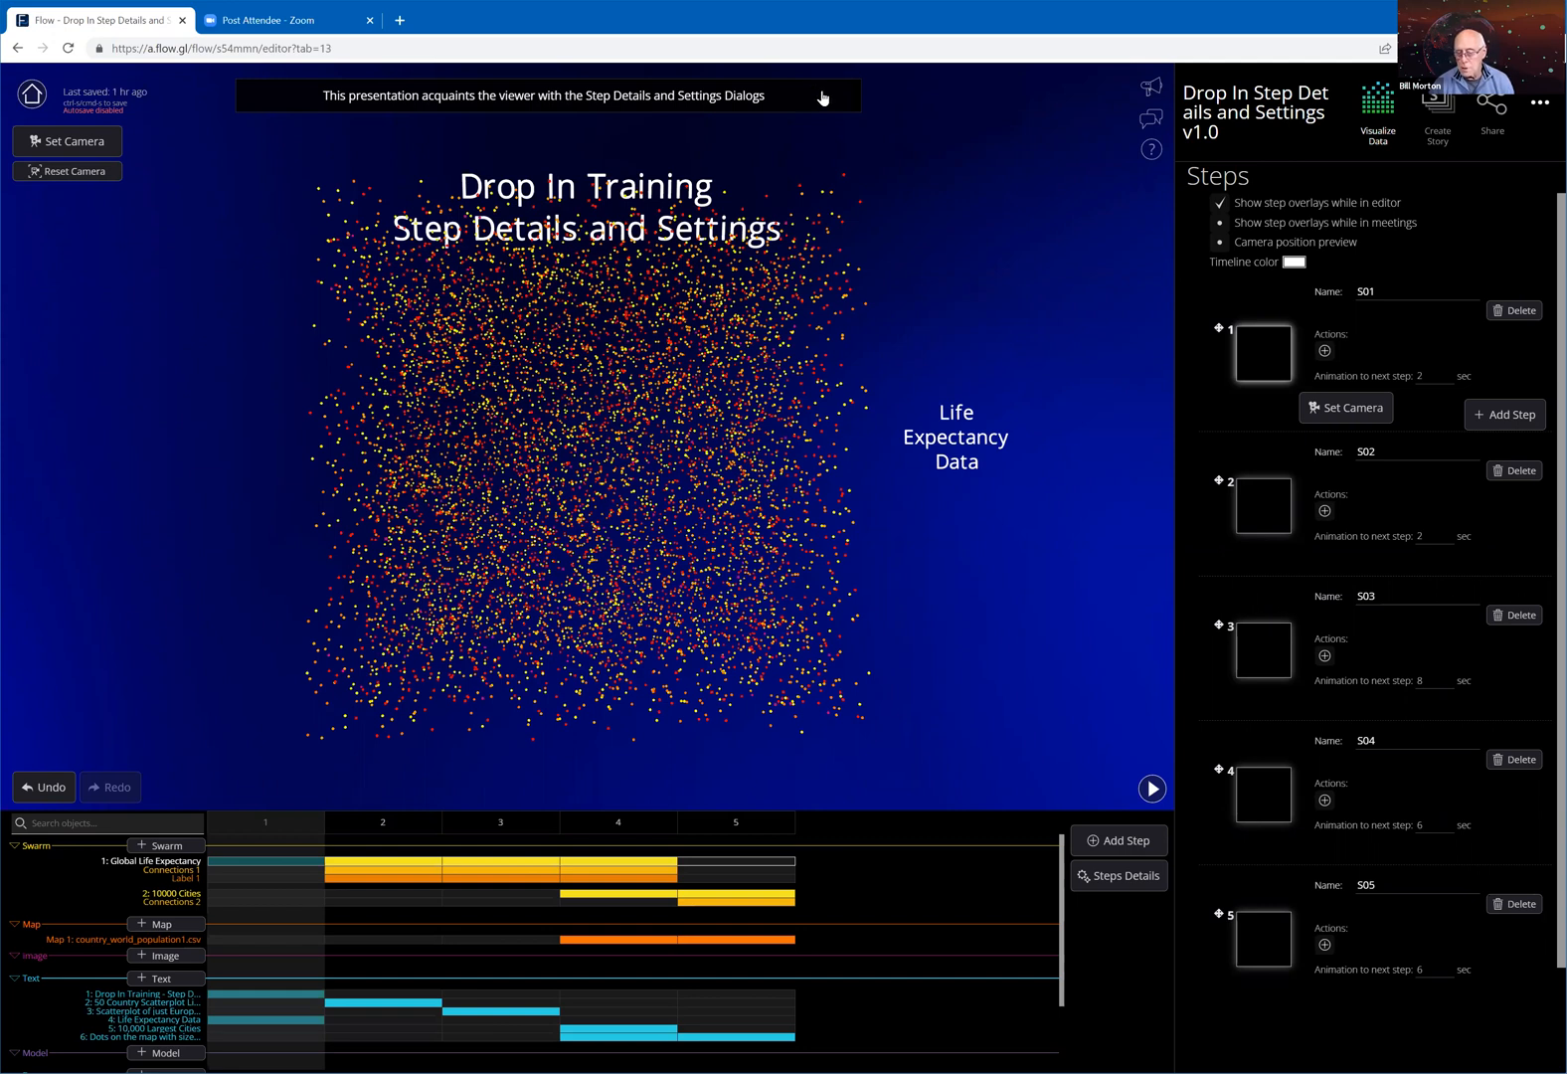
left_click(1216, 206)
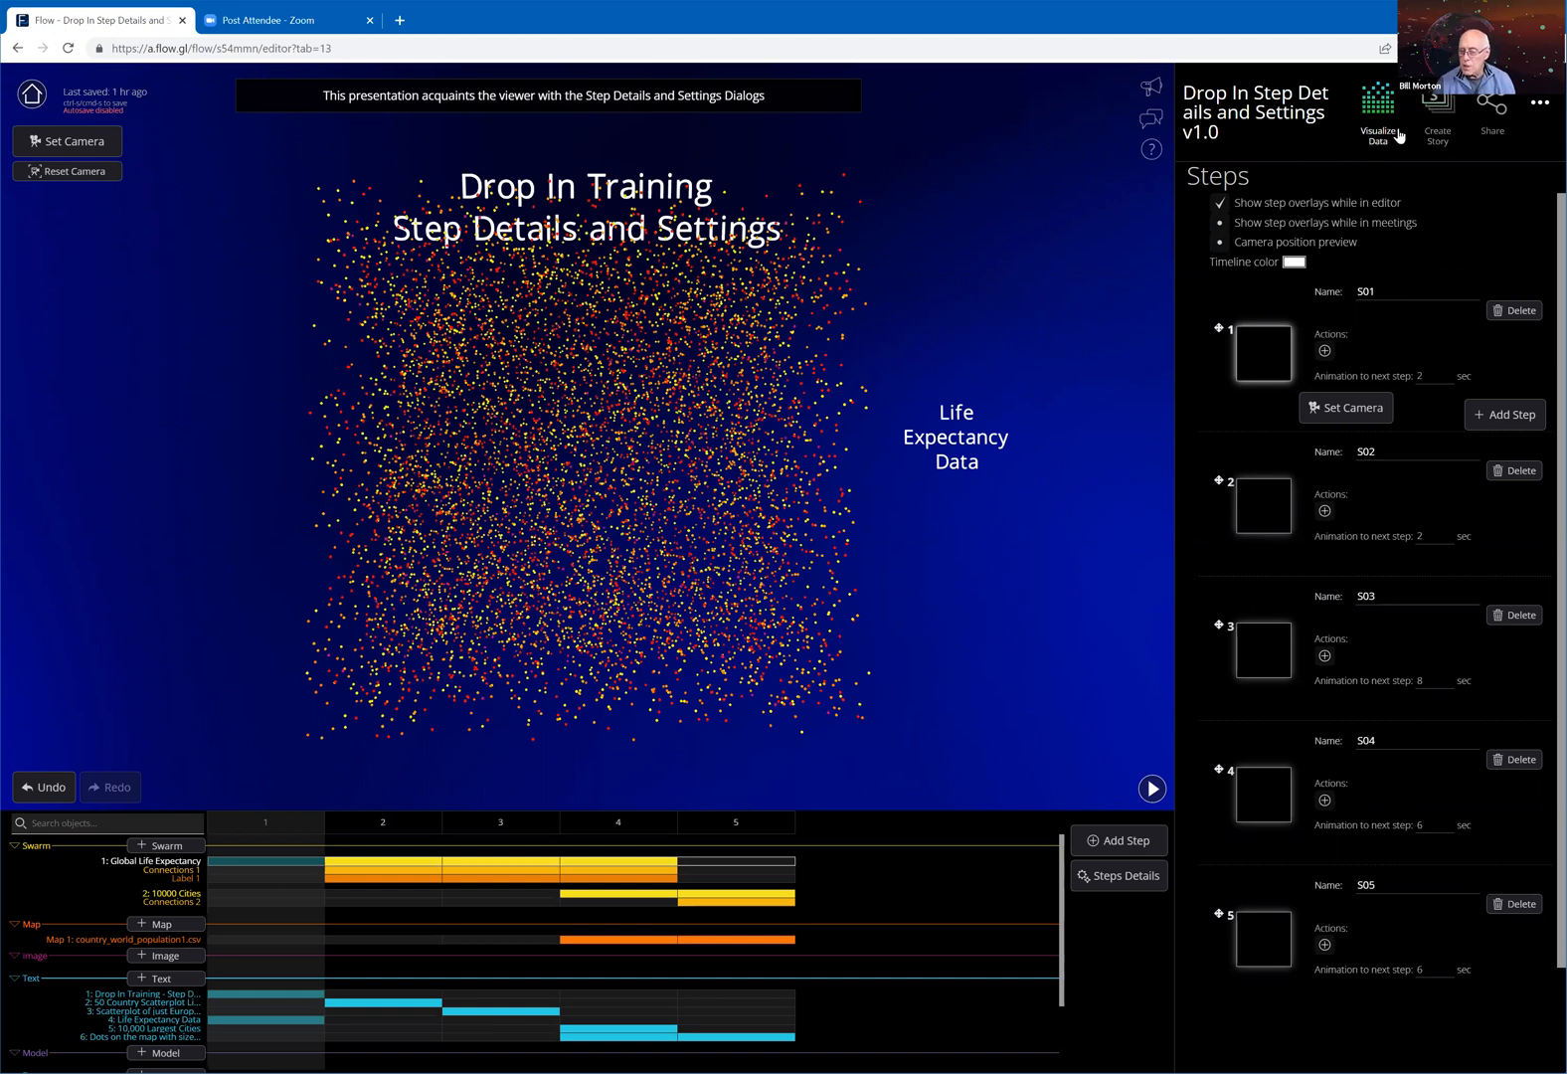
left_click(1219, 243)
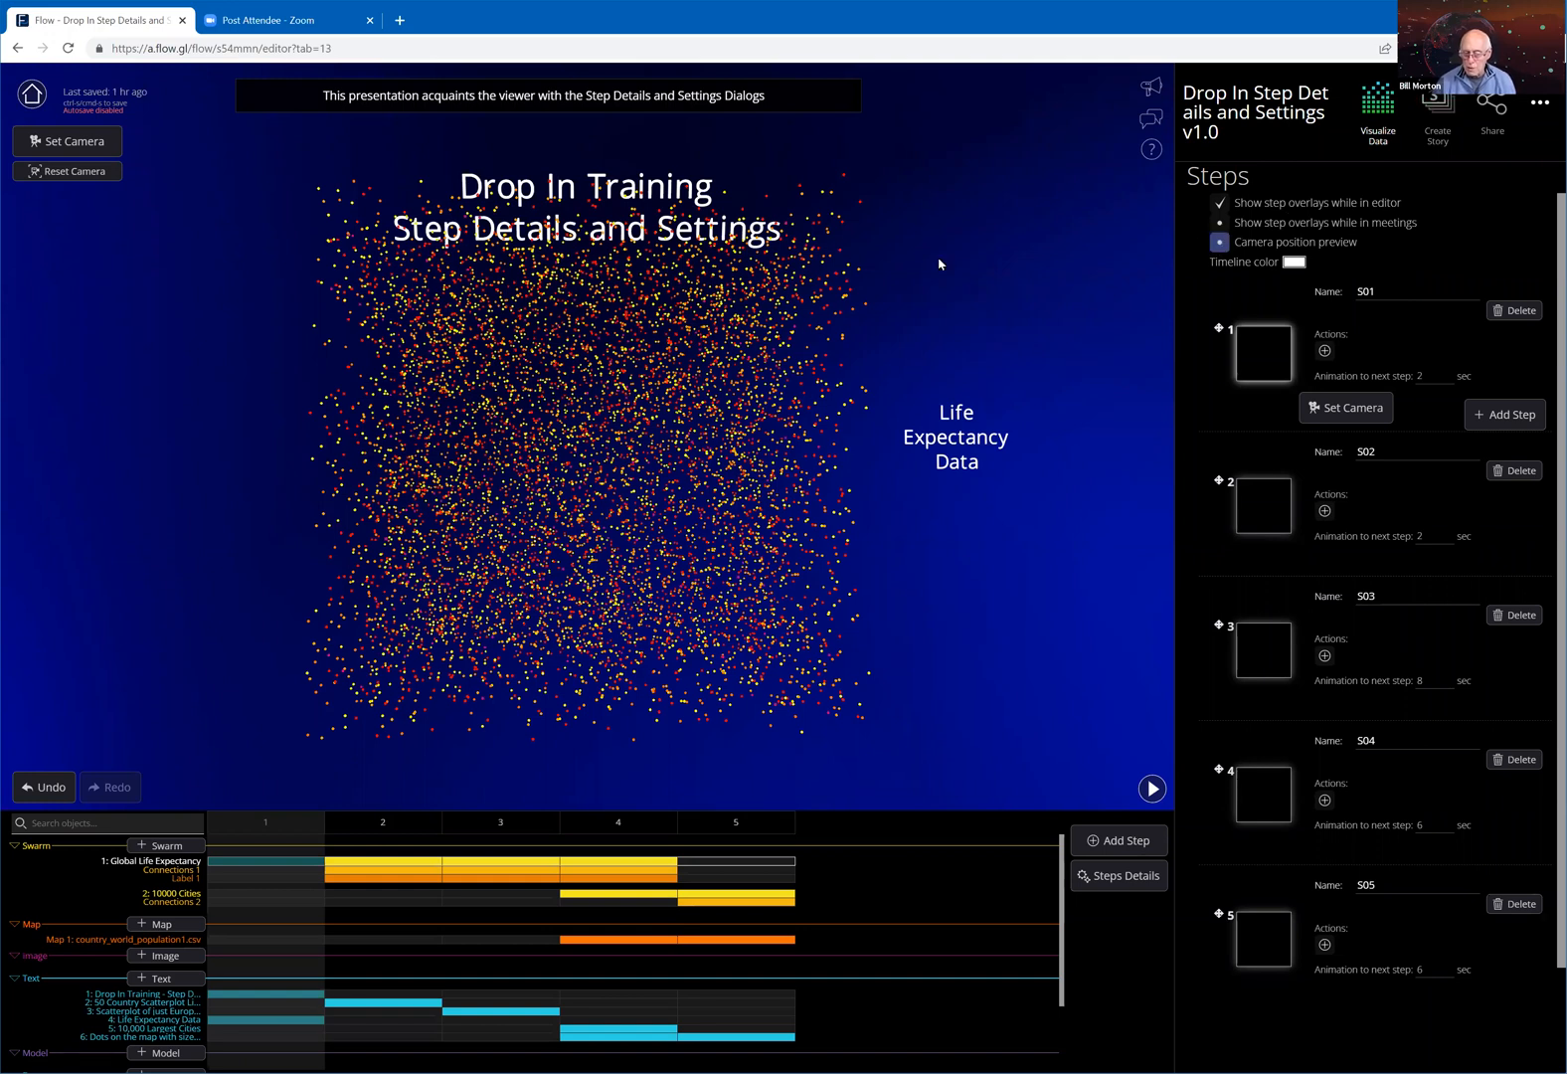
left_click(922, 395)
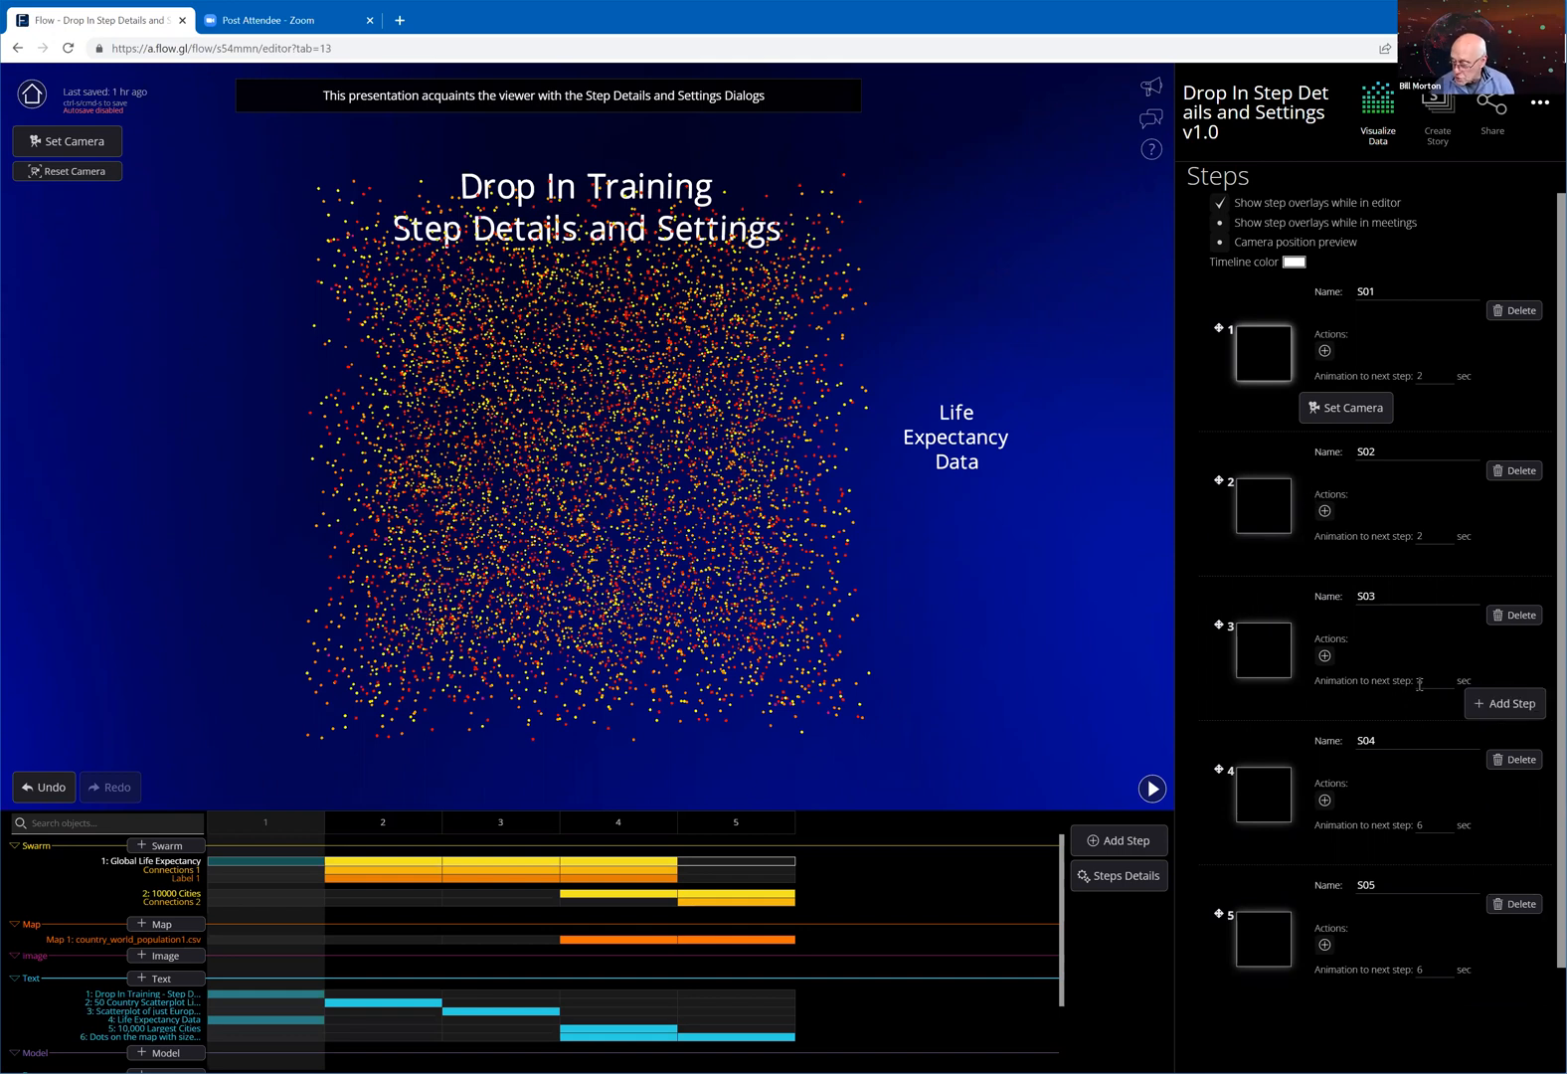
Go to step 2 and advance through step 3 to step 4 to review the animated transitions
left_click(408, 862)
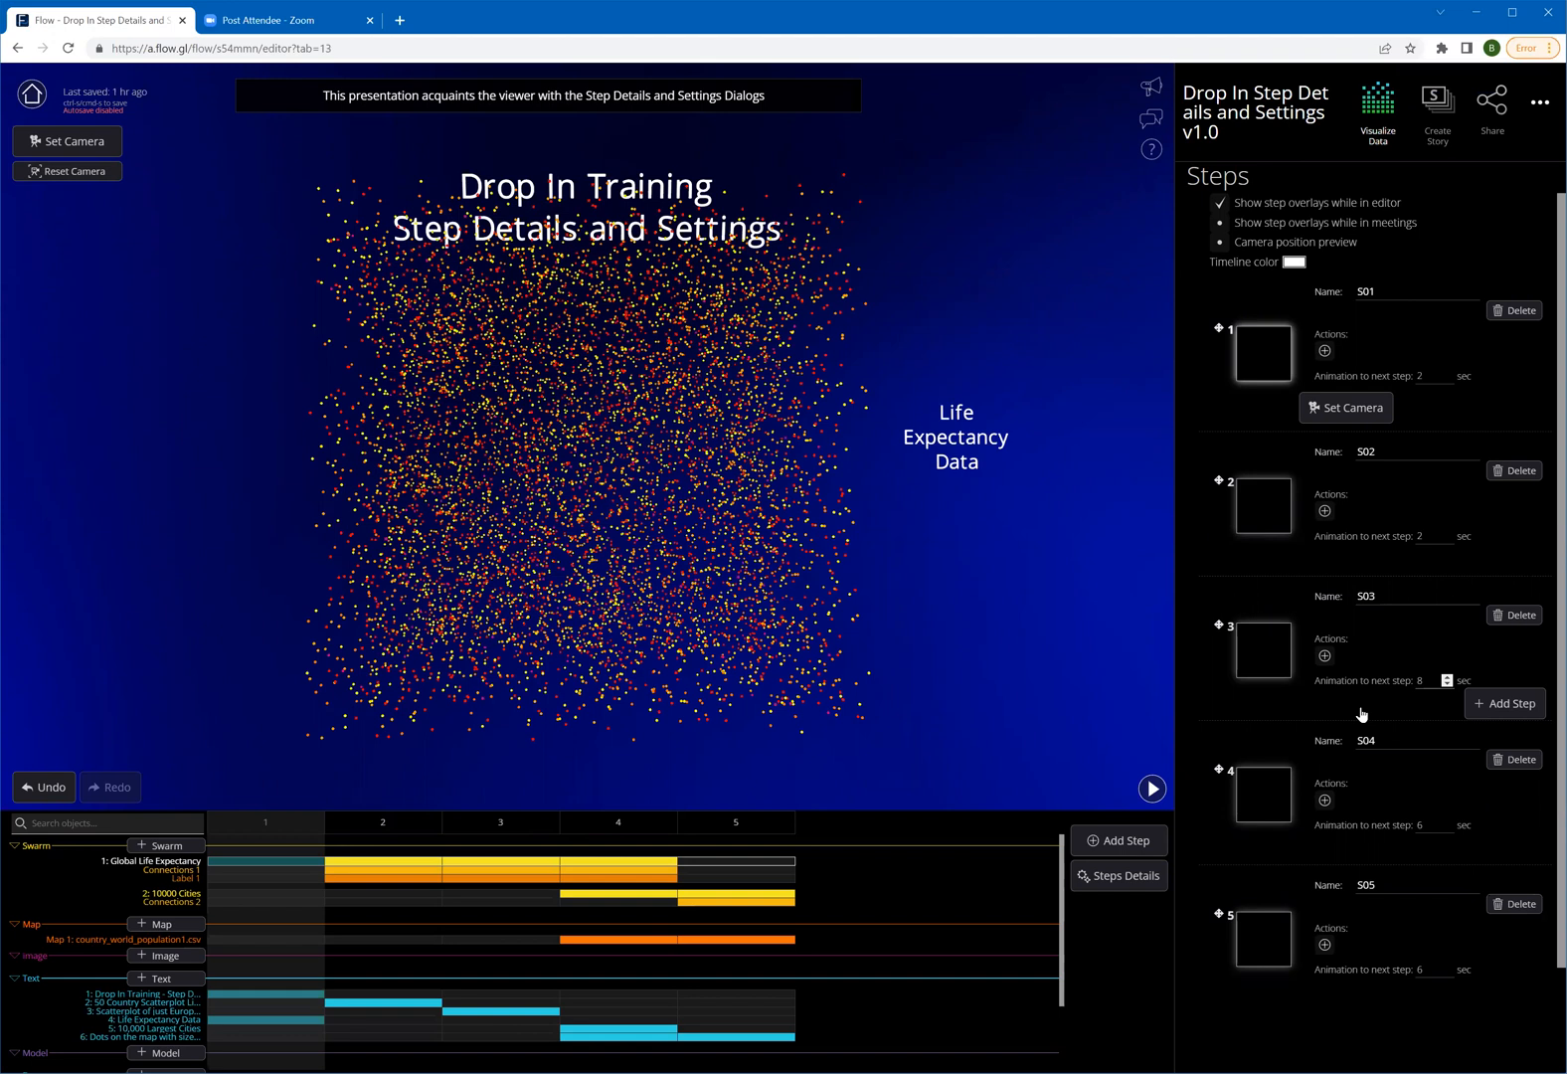
left_click(388, 822)
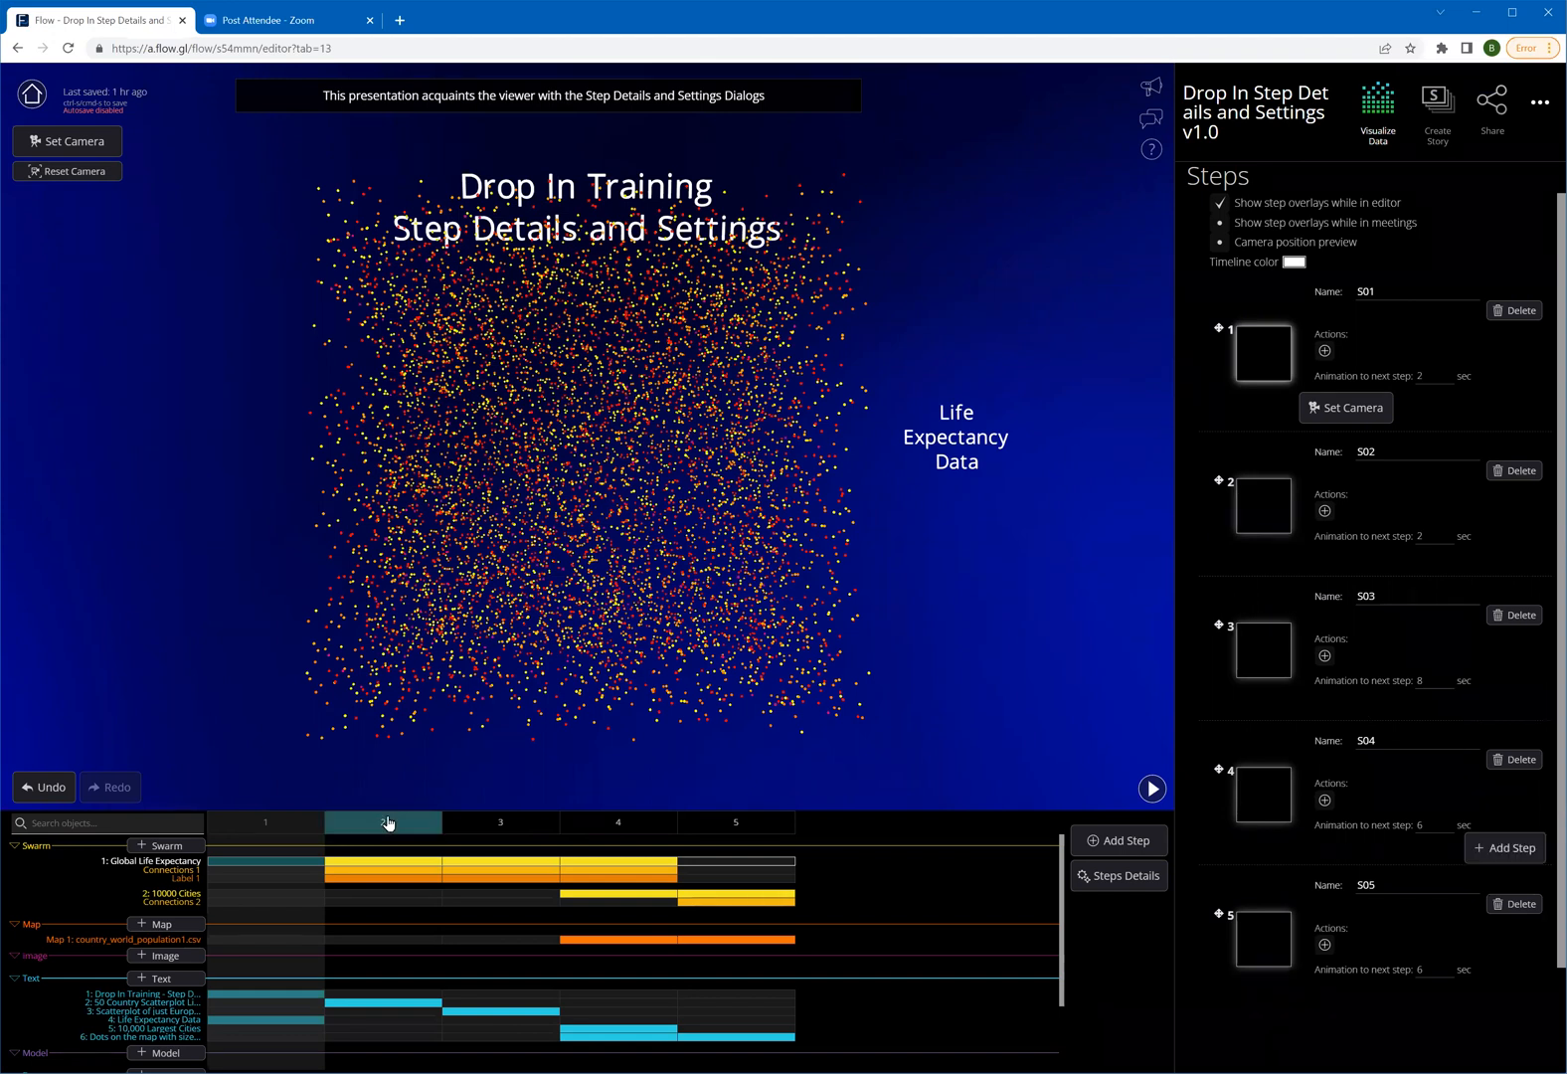
left_click(388, 823)
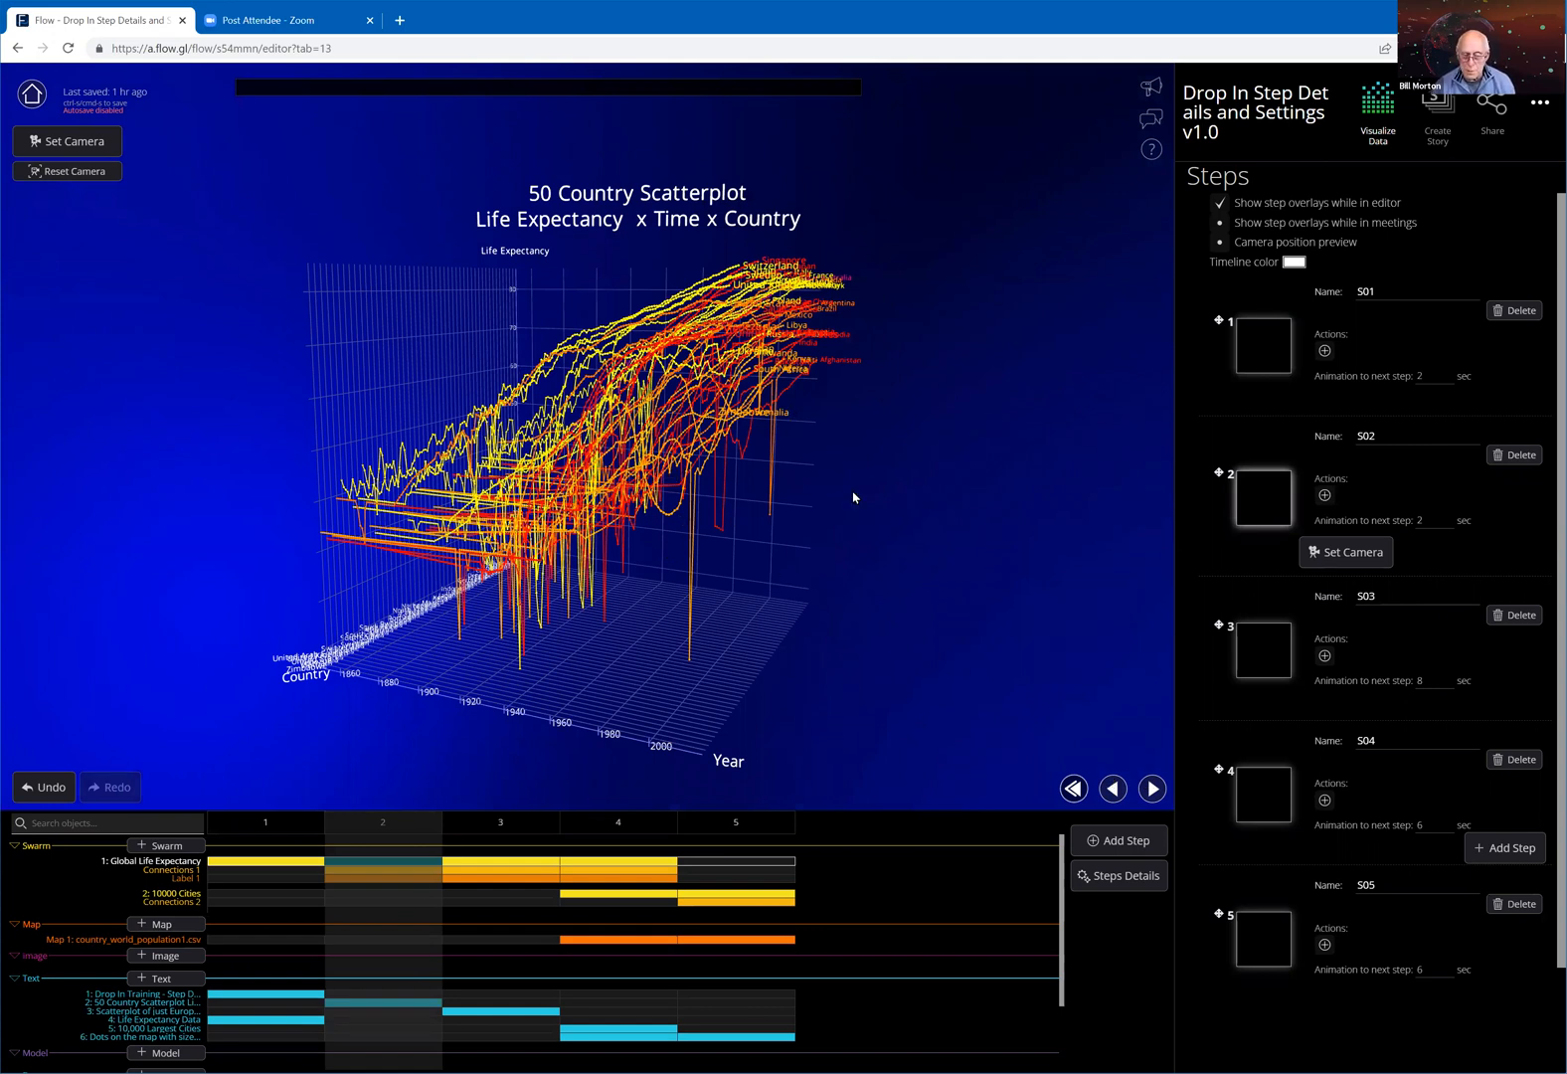
left_click(1150, 790)
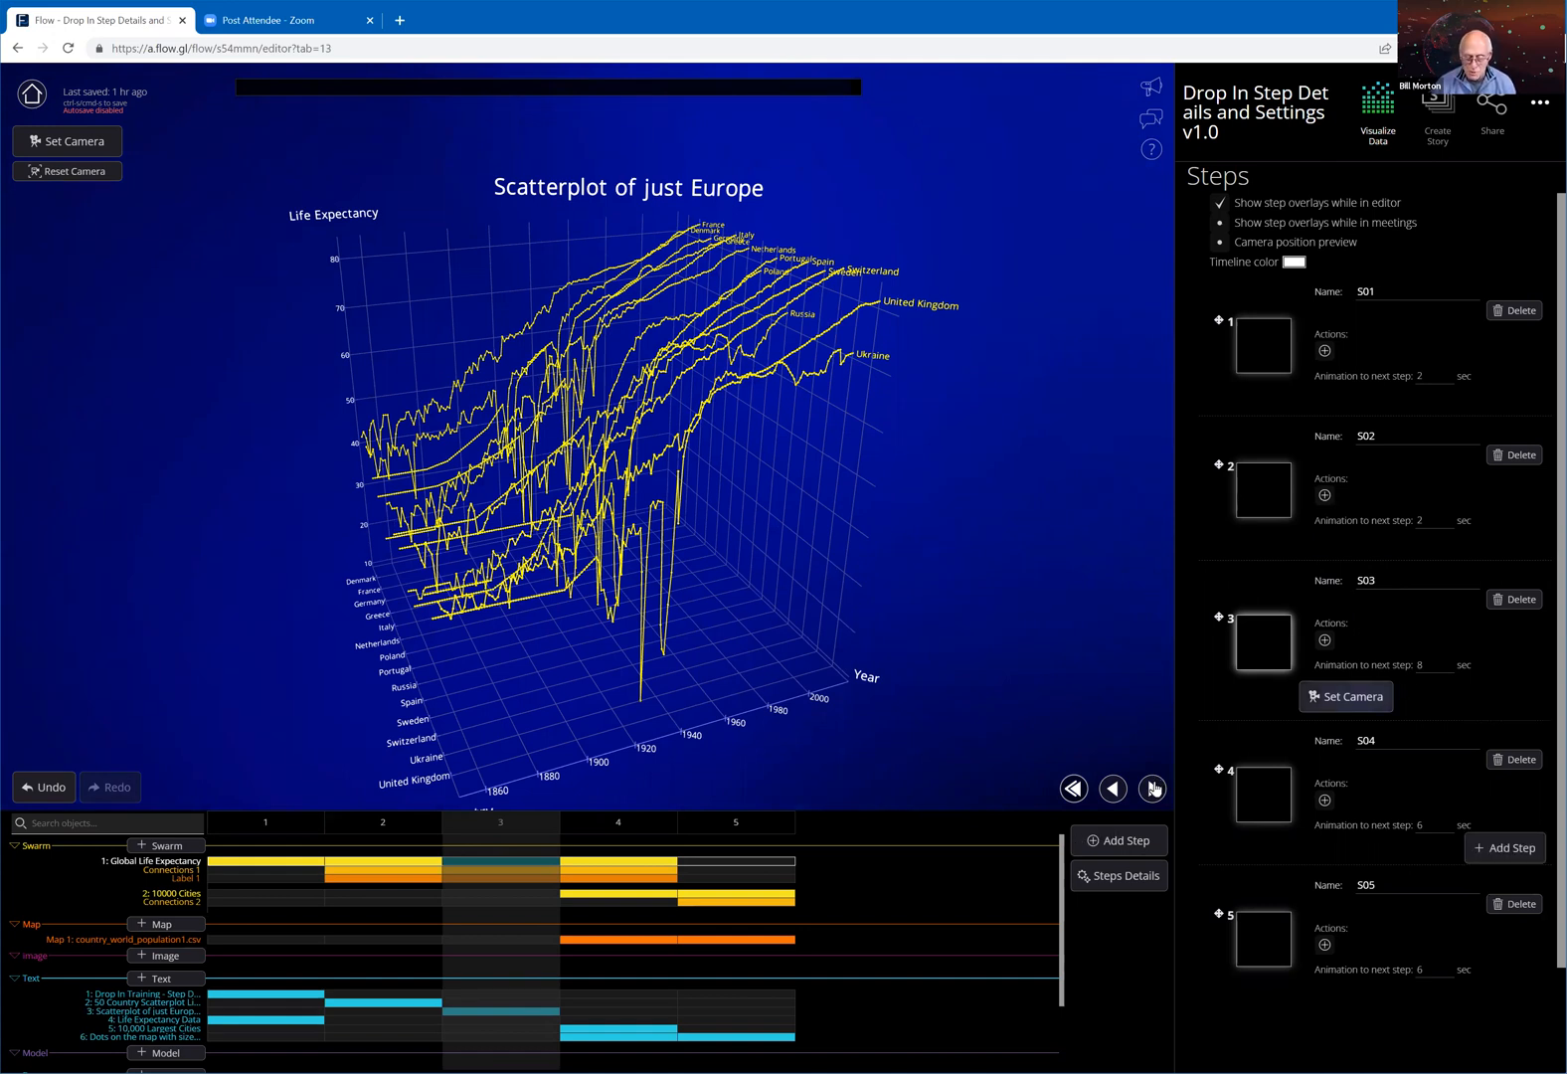
left_click(1153, 789)
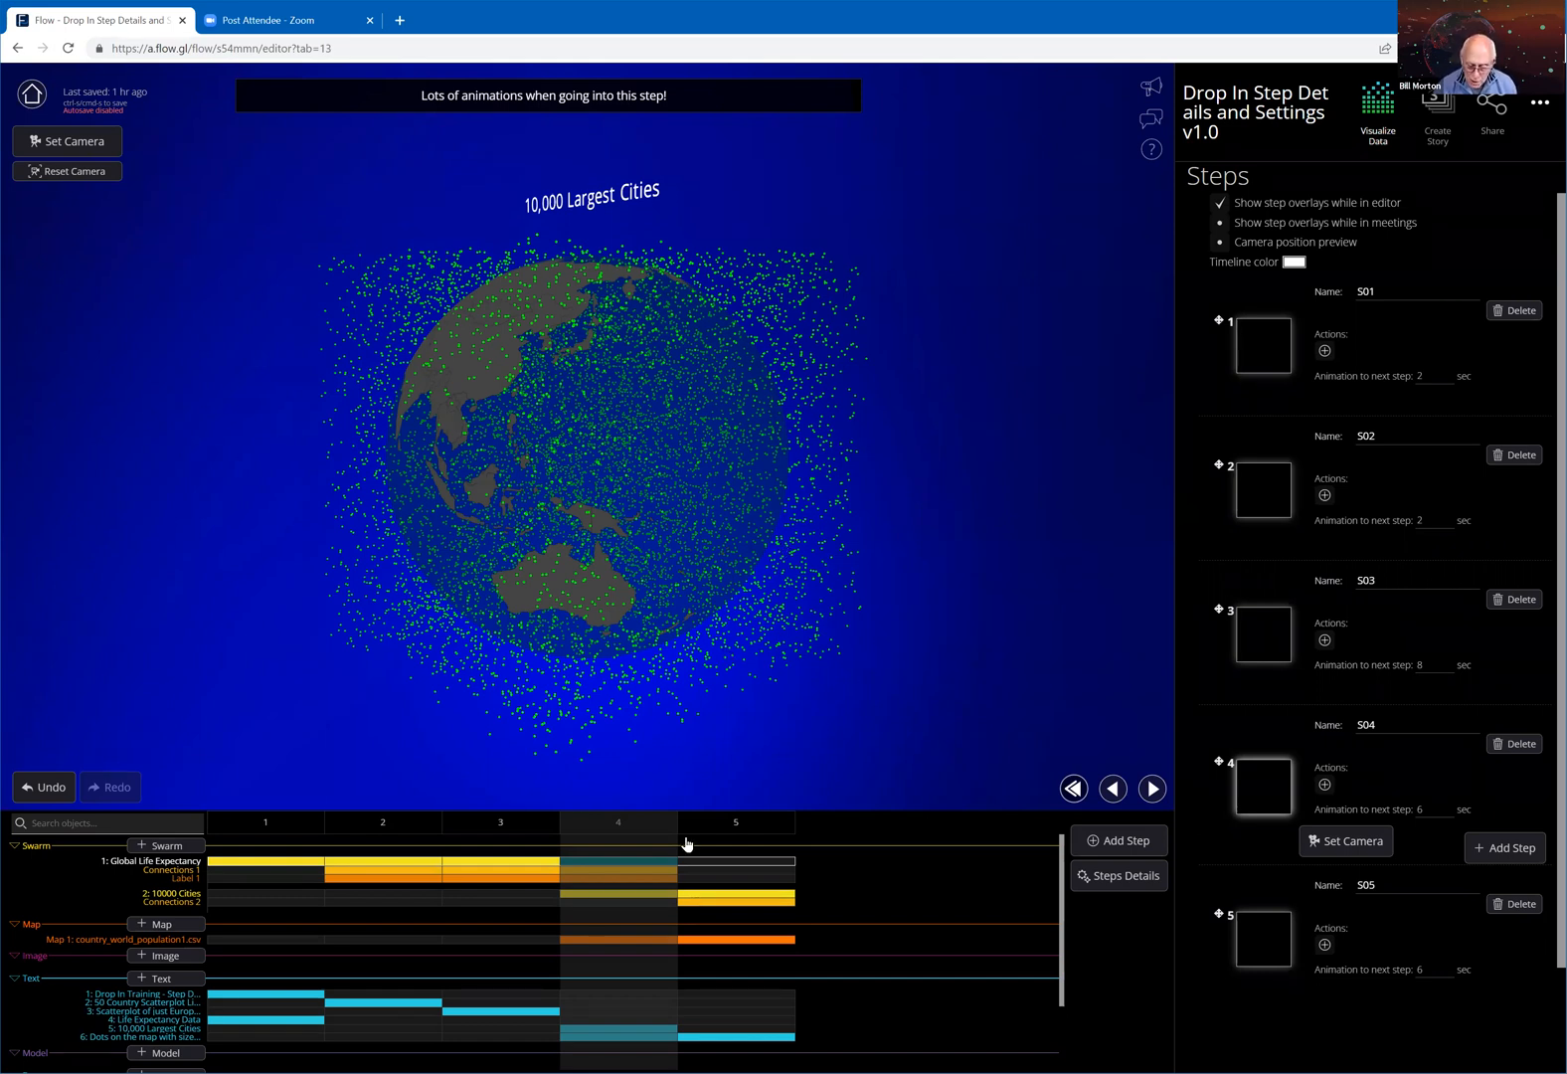
Return to step 3, and open the Global Life Expectancy swarm's settings for step 4 to examine its axis options and position settings
left_click(505, 826)
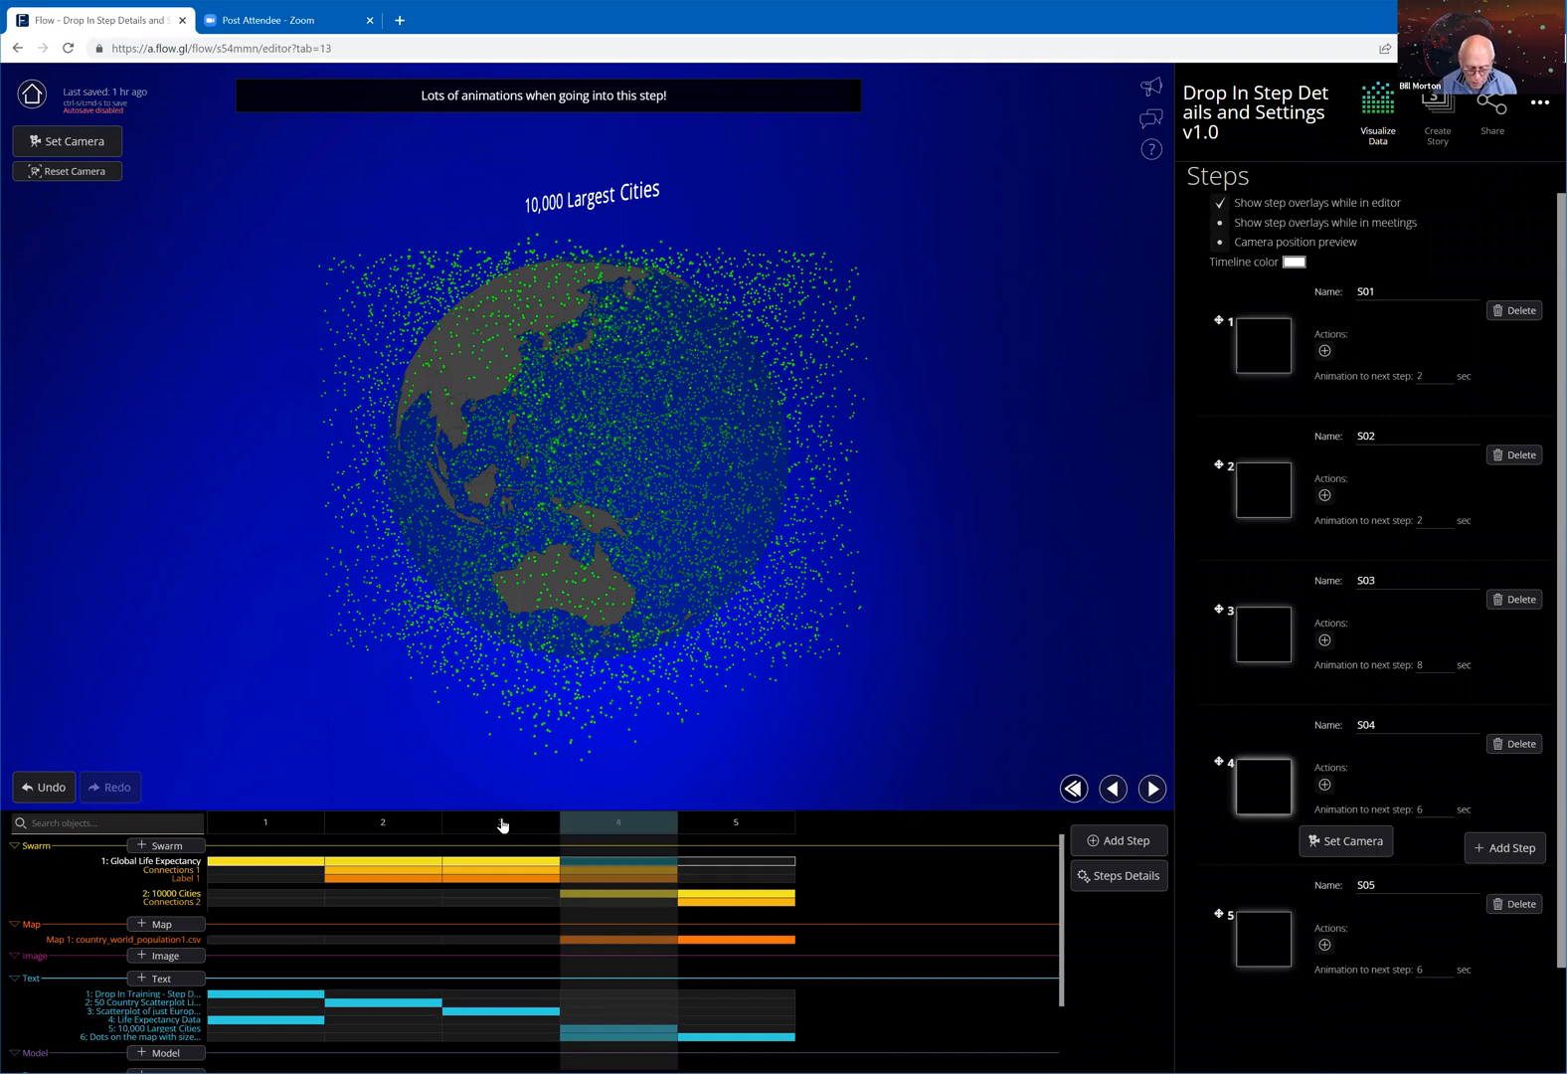
left_click(502, 826)
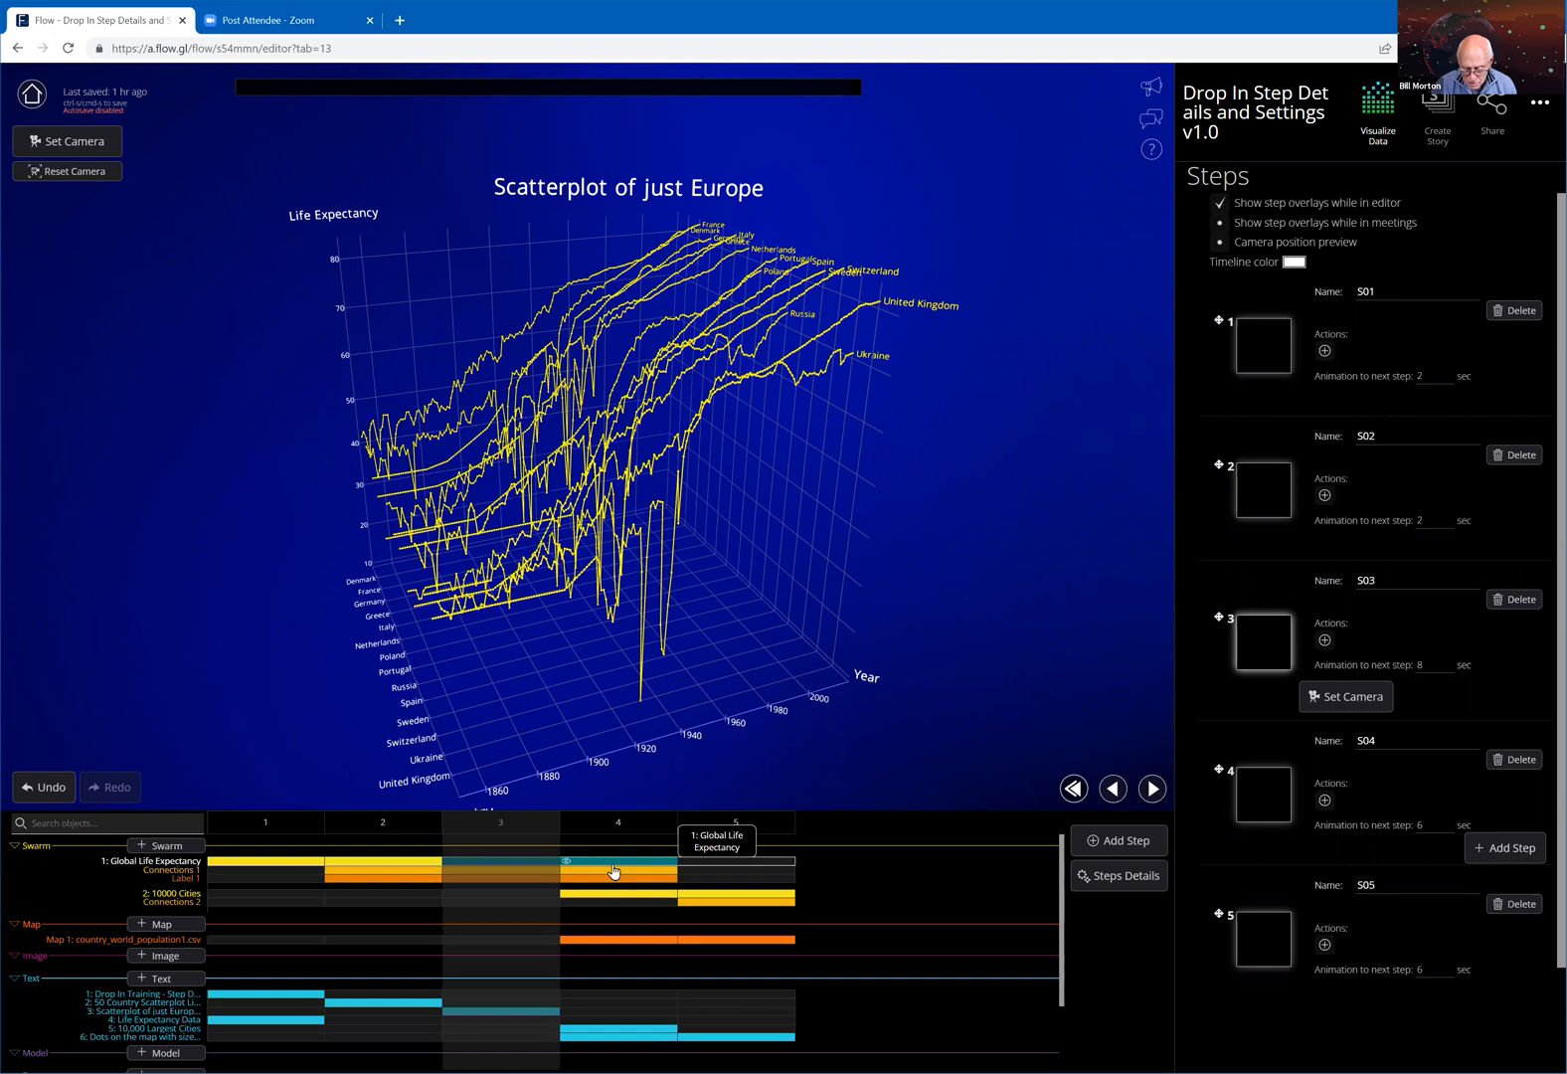
left_click(614, 872)
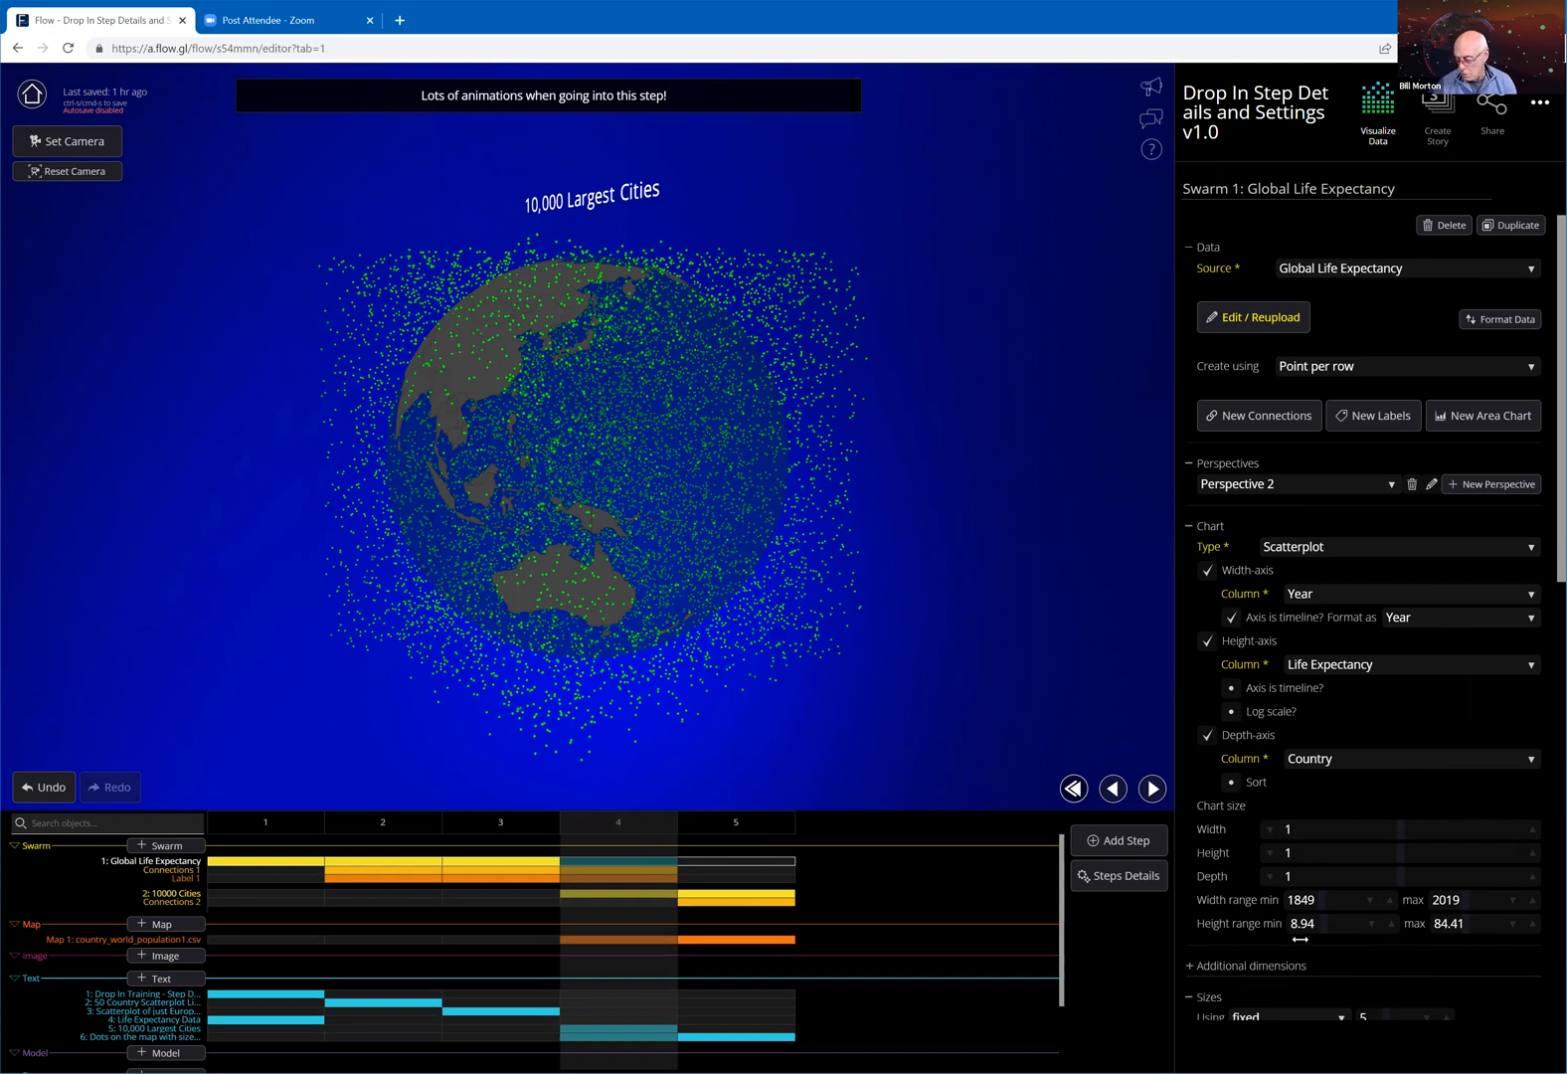
scroll(1300, 938, "down", 10)
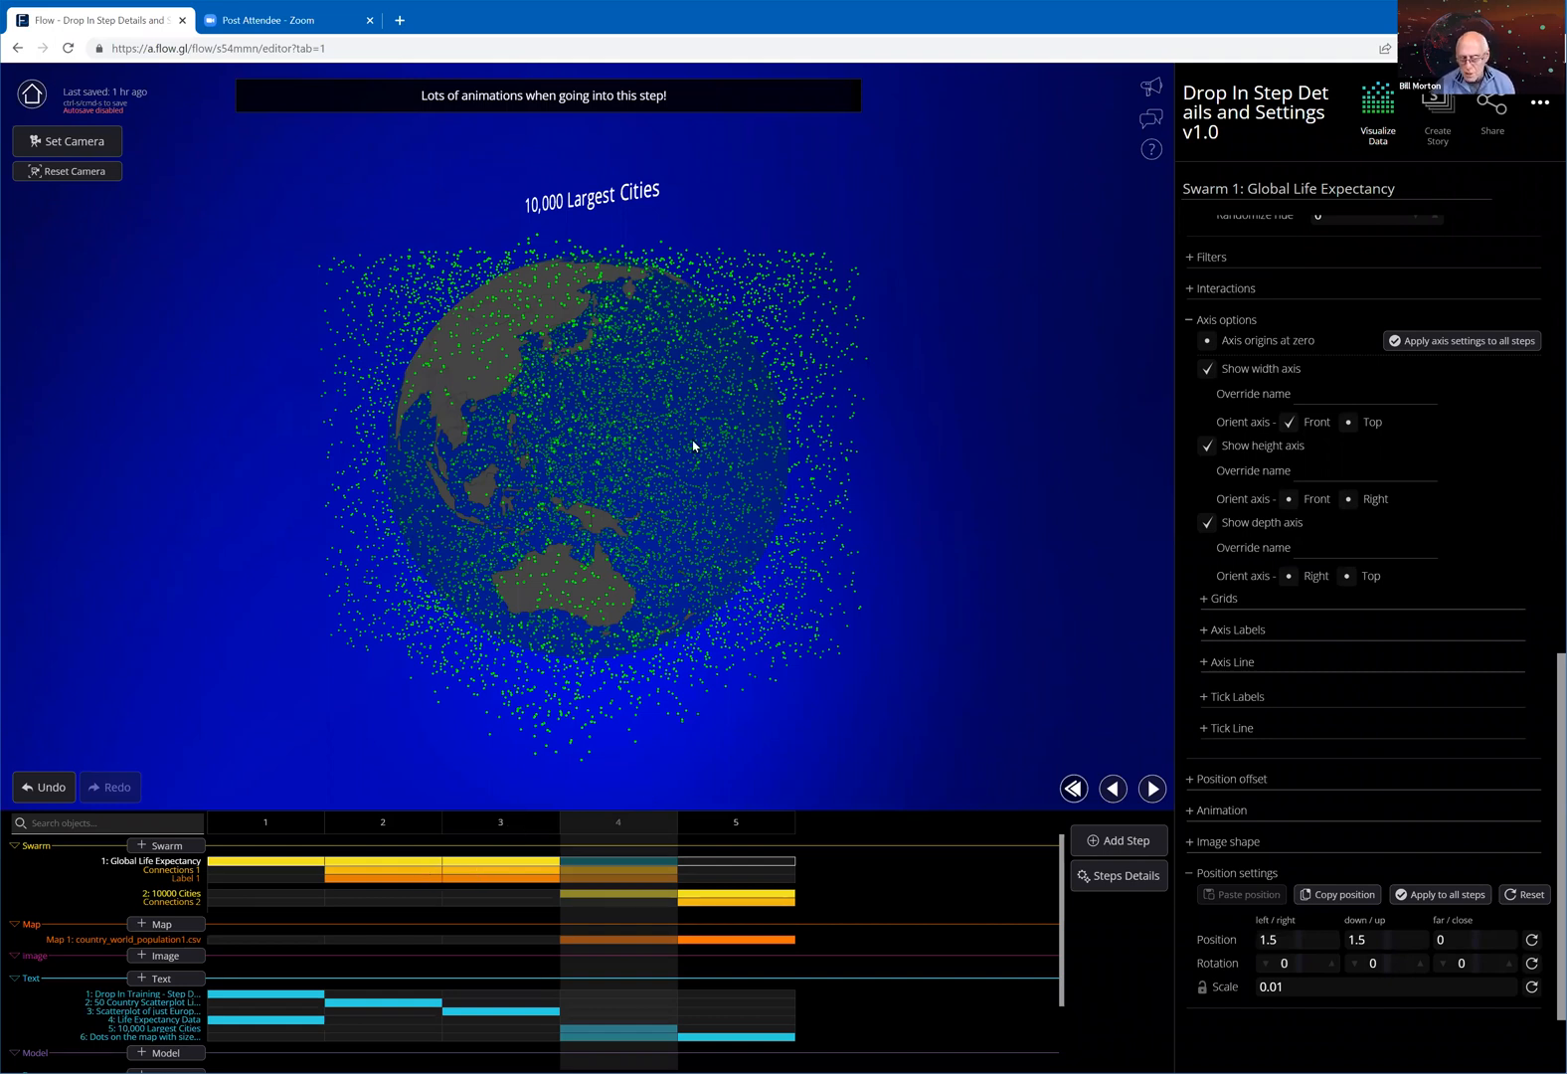
Go back to step 3 and replay the transition into step 4 to watch the swarm's move and scale change
key("Left")
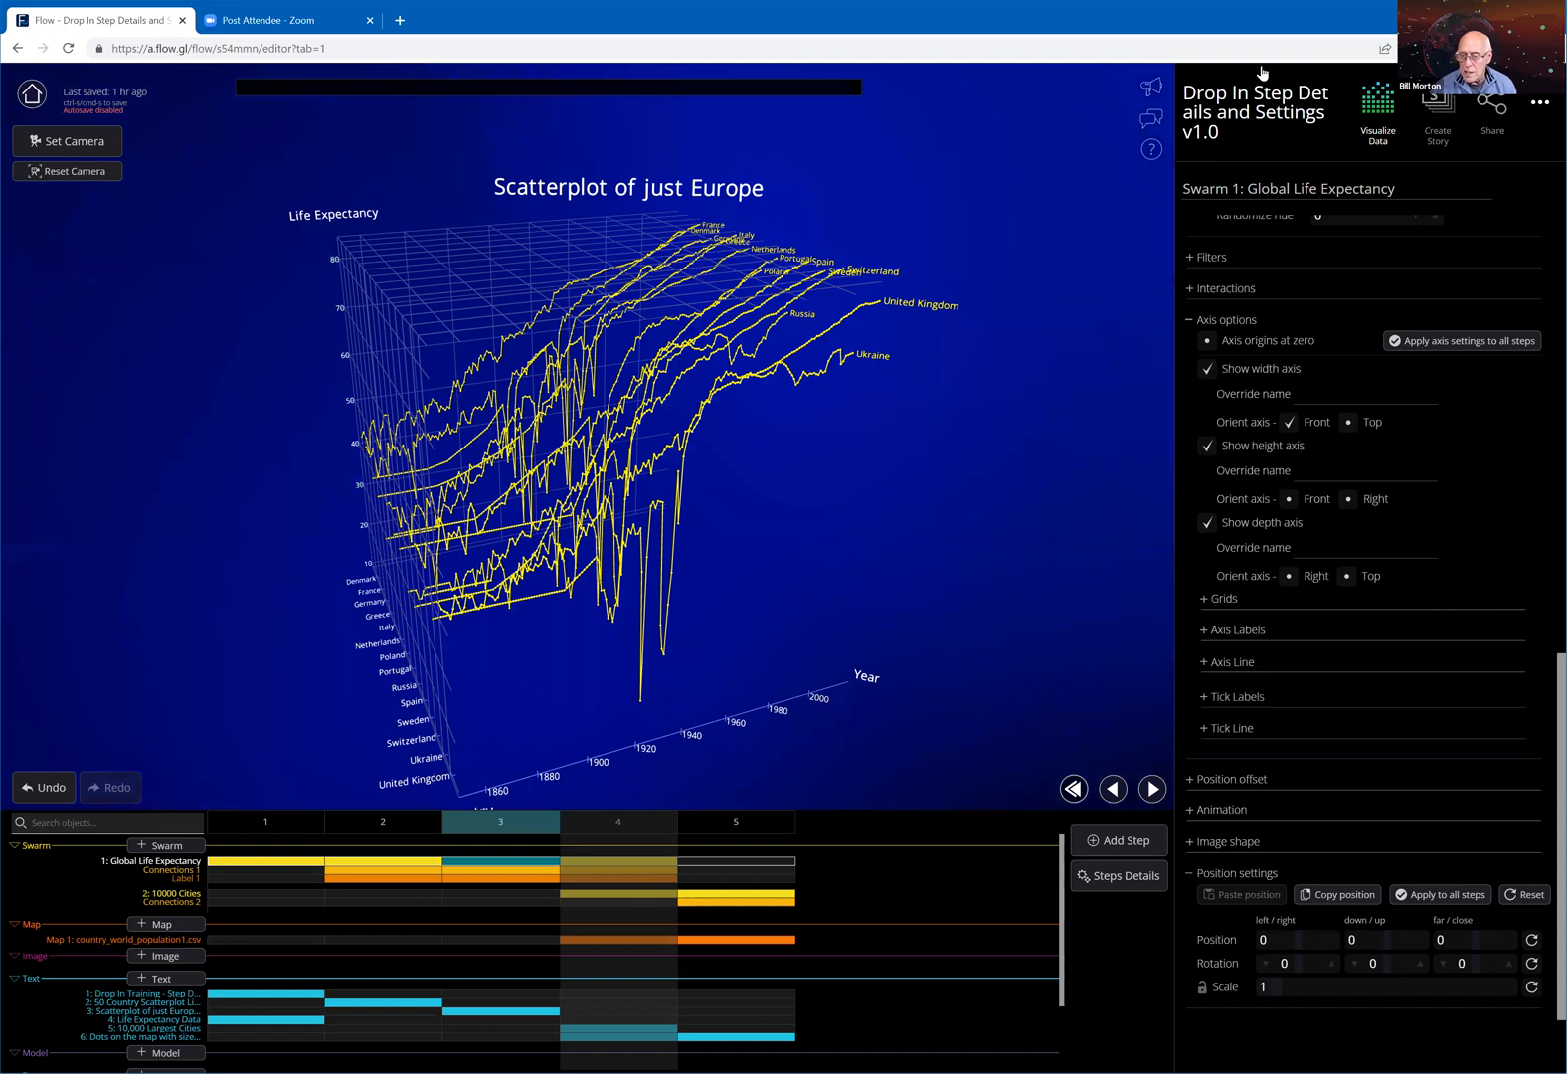
key("Right")
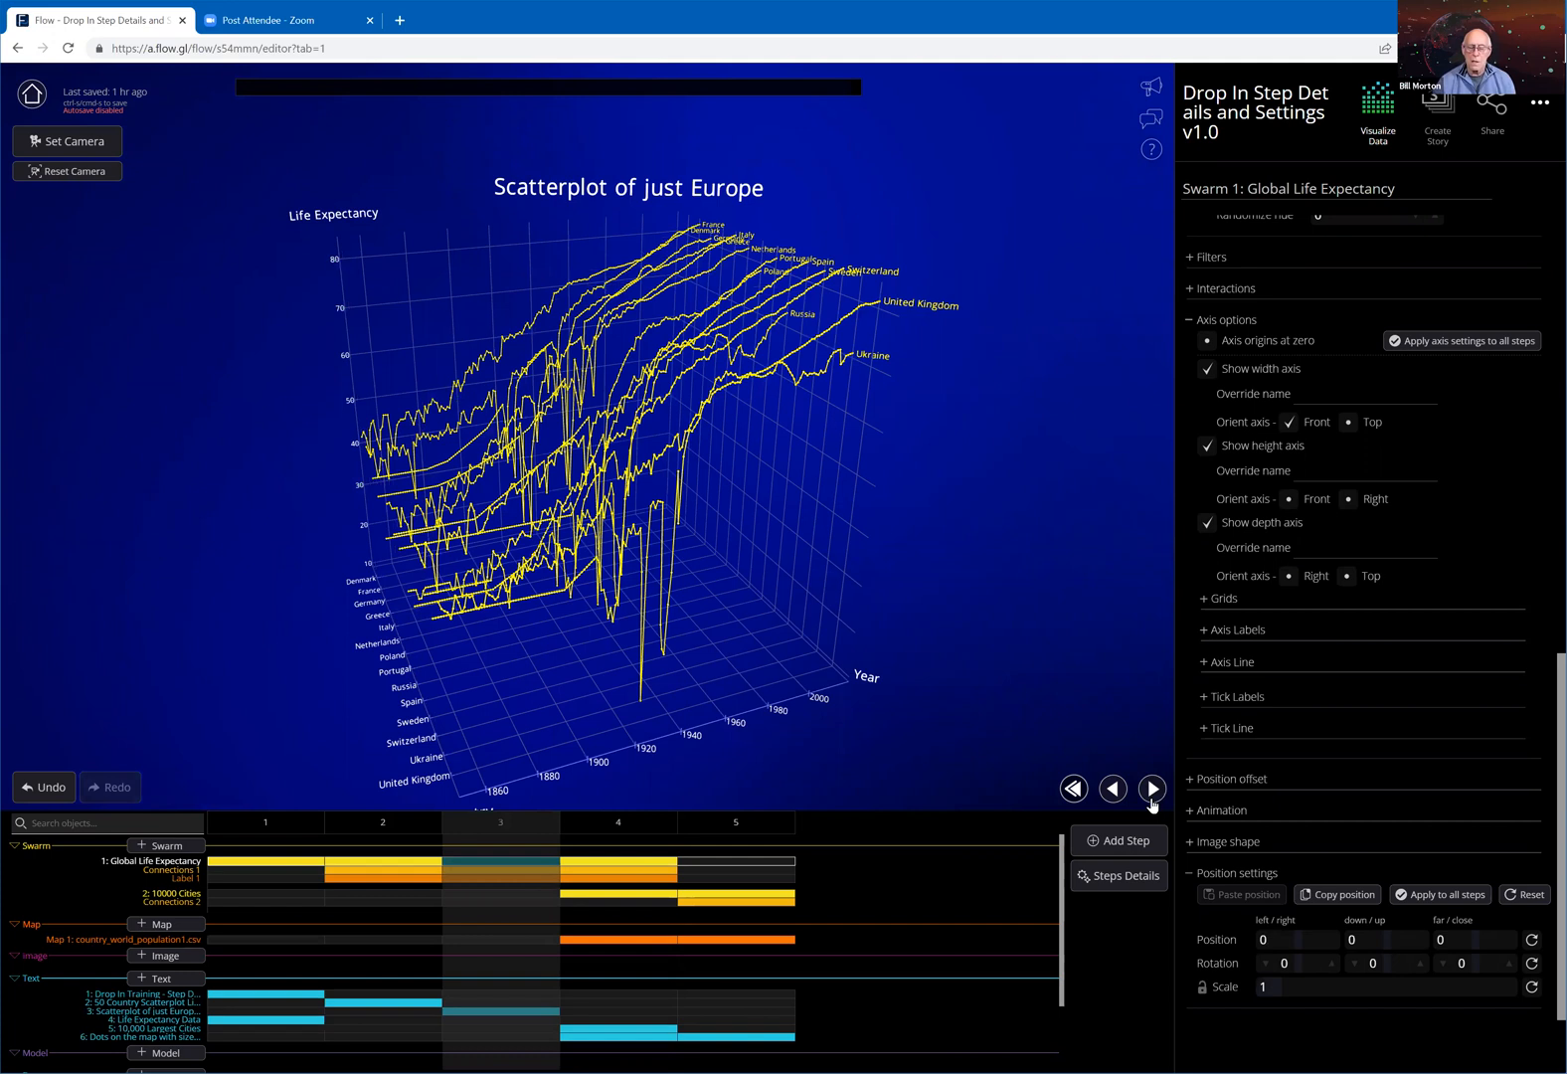
key("Right")
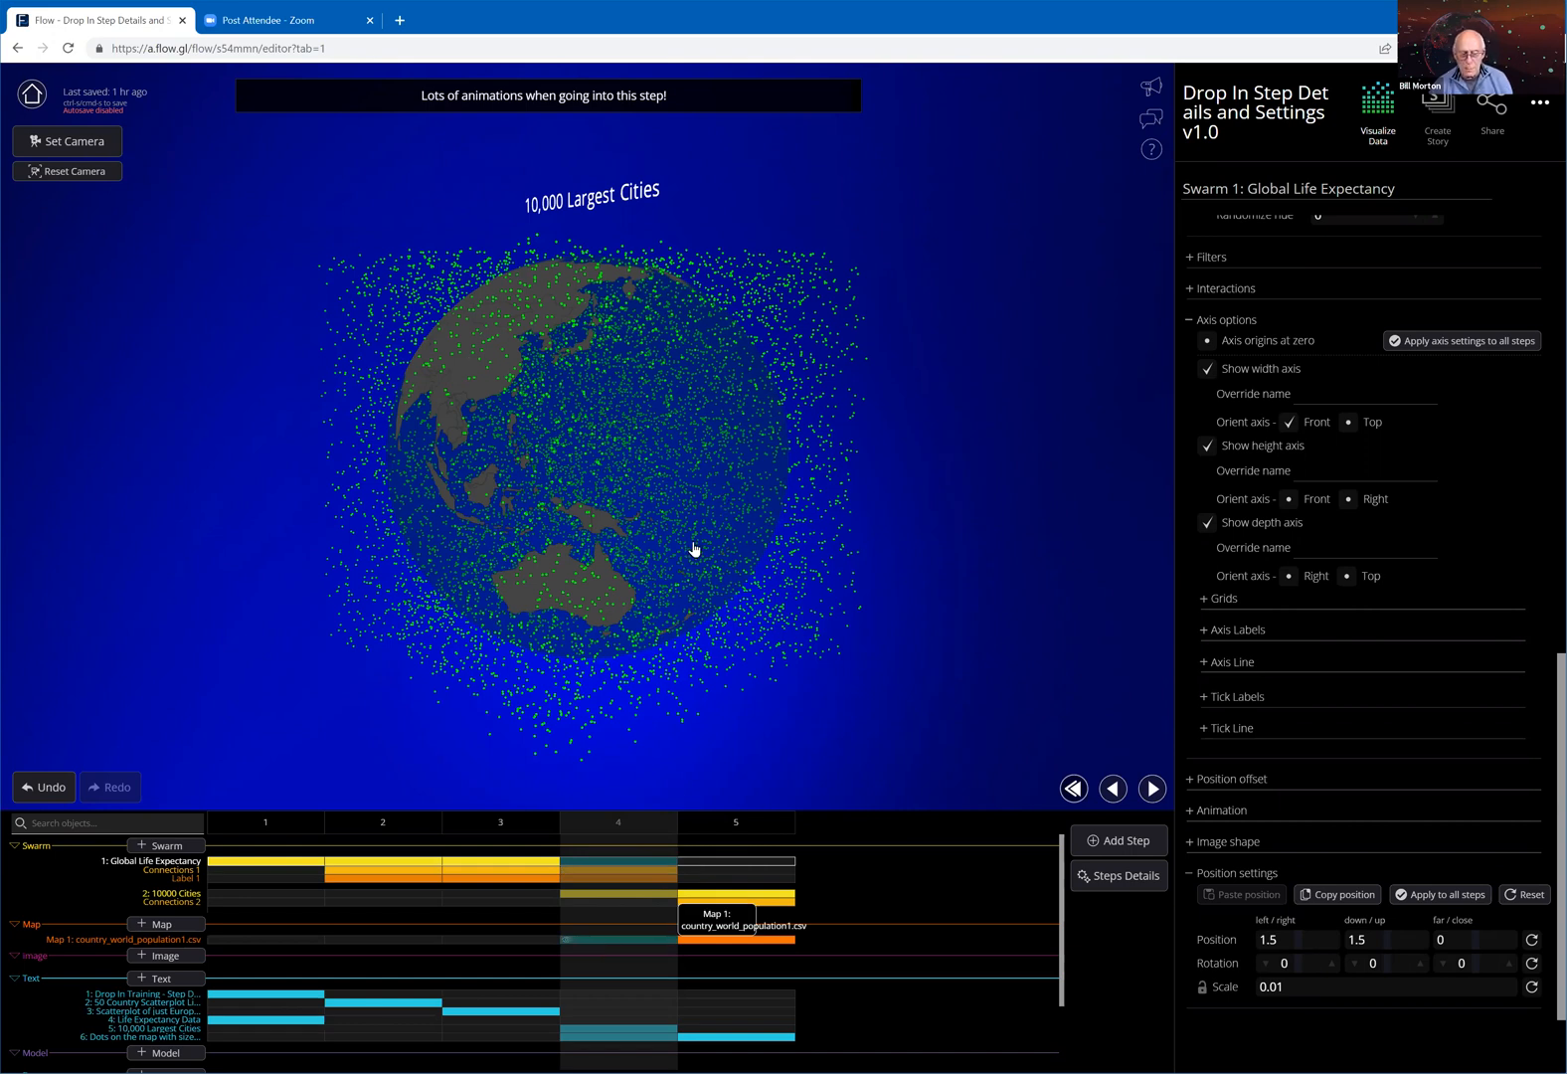
Open the country_world_population1.csv map's settings for step 4 and step 3 to compare its position and scale
left_click(518, 265)
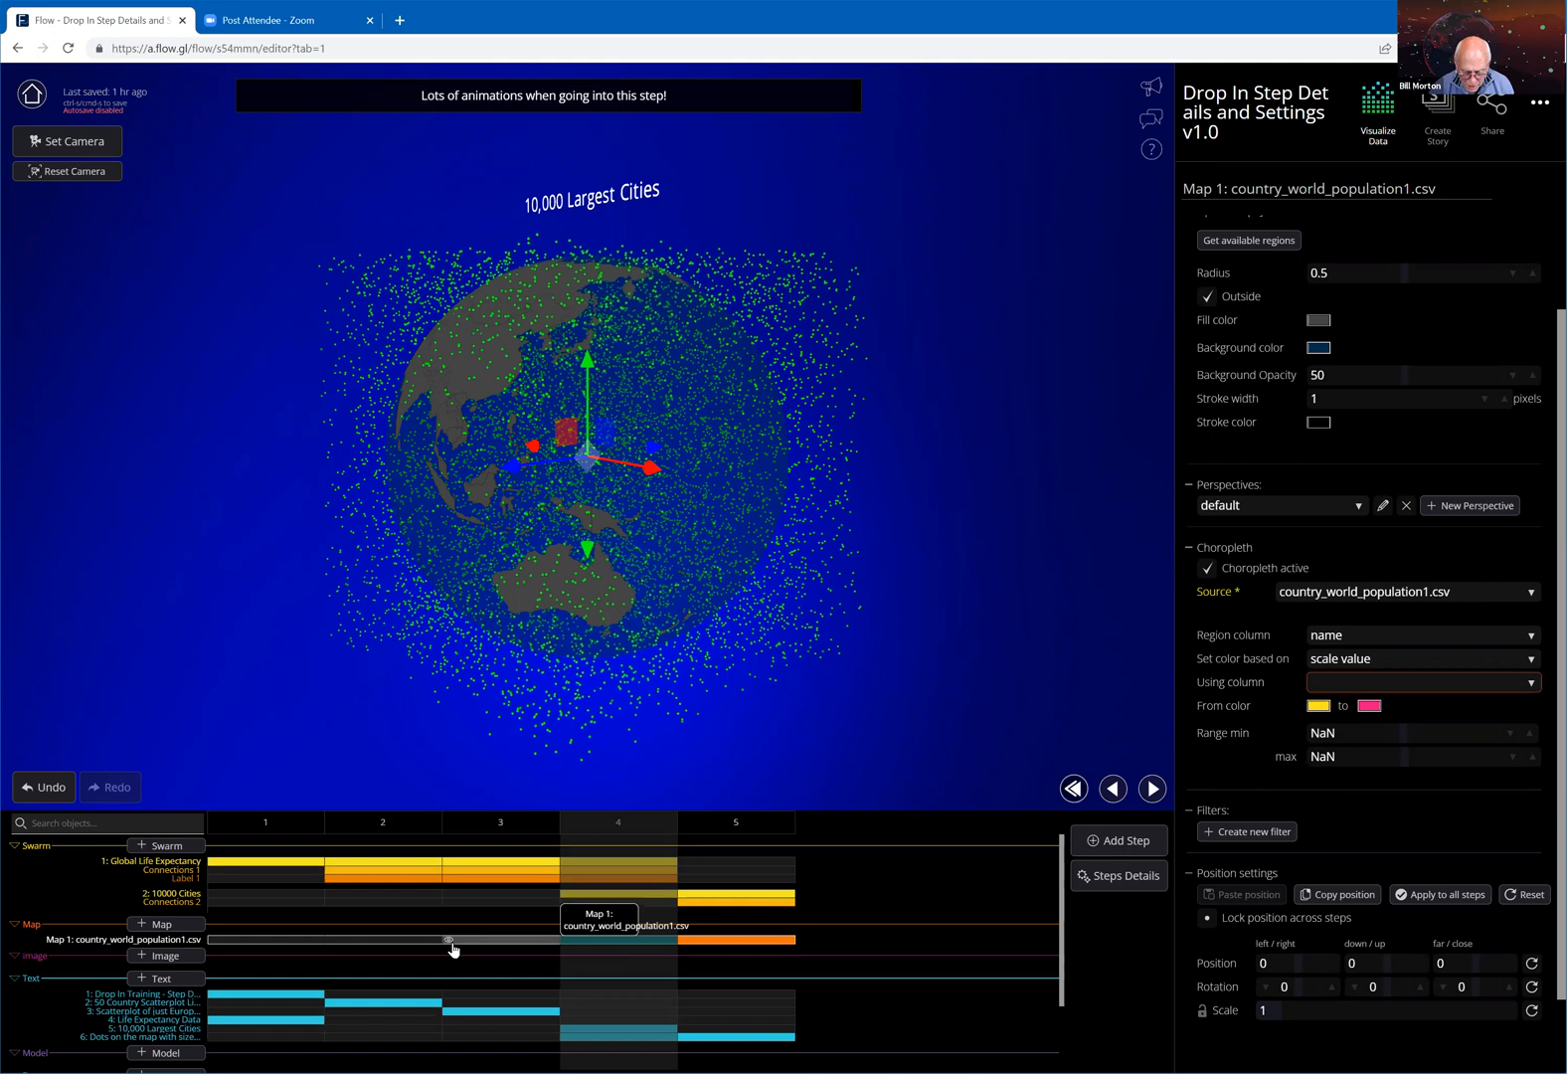
left_click(508, 952)
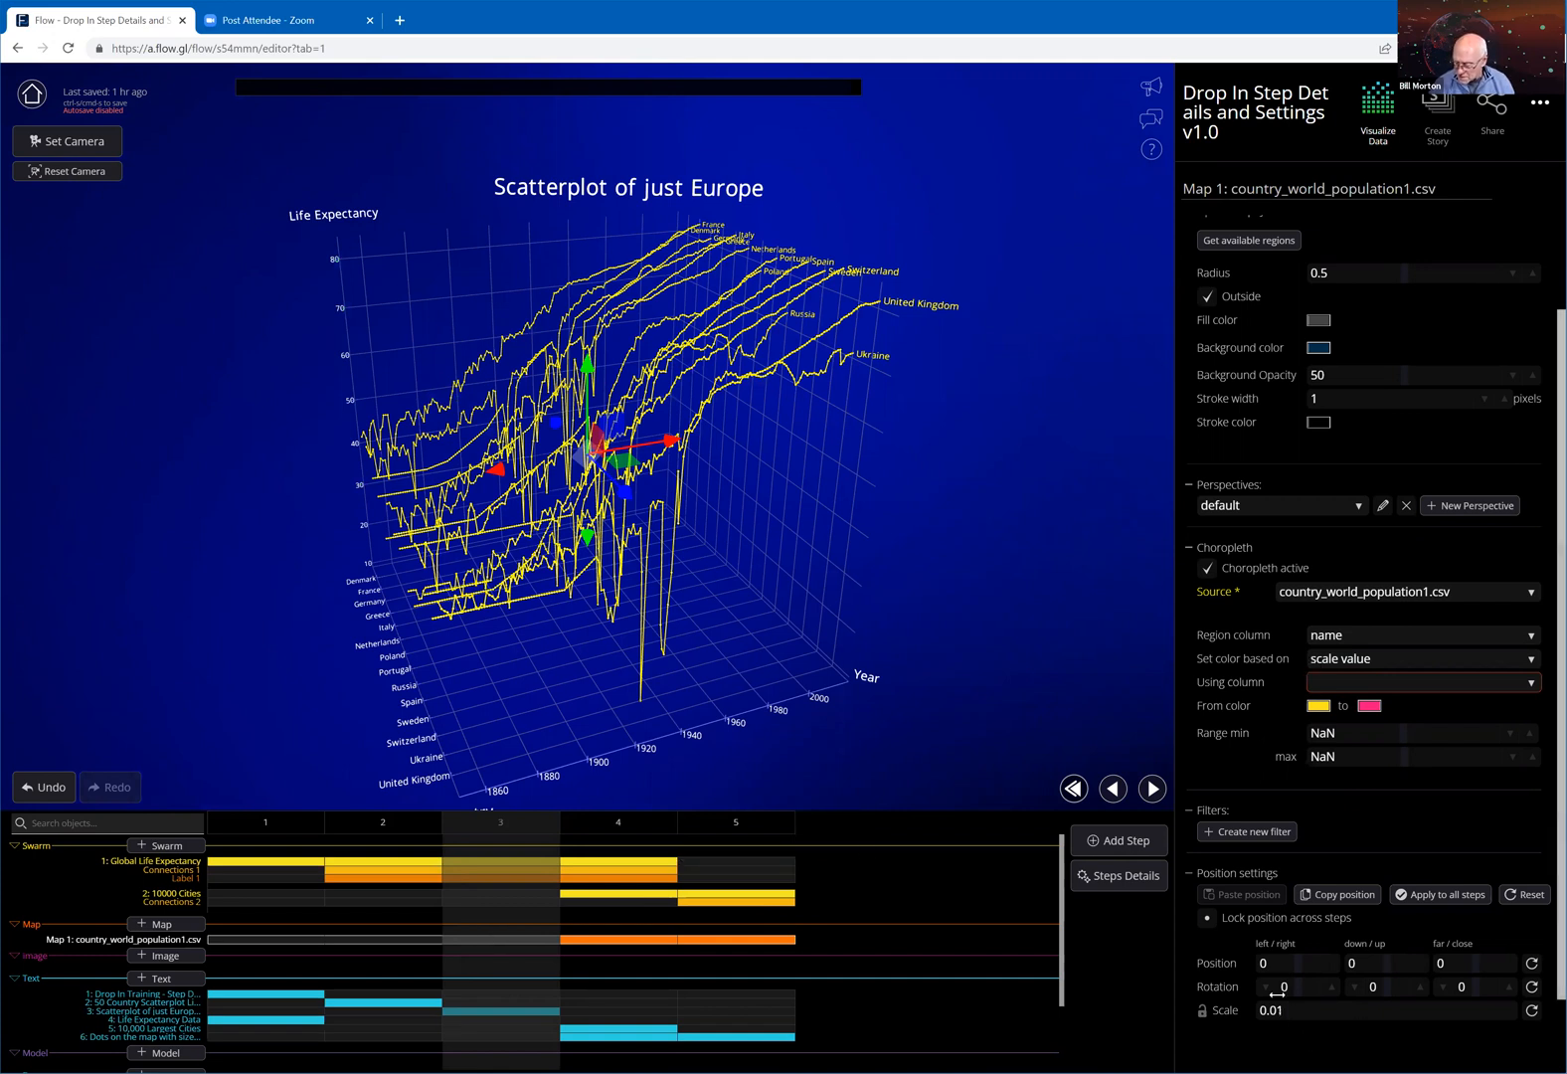
scroll(1277, 997, "down", 1)
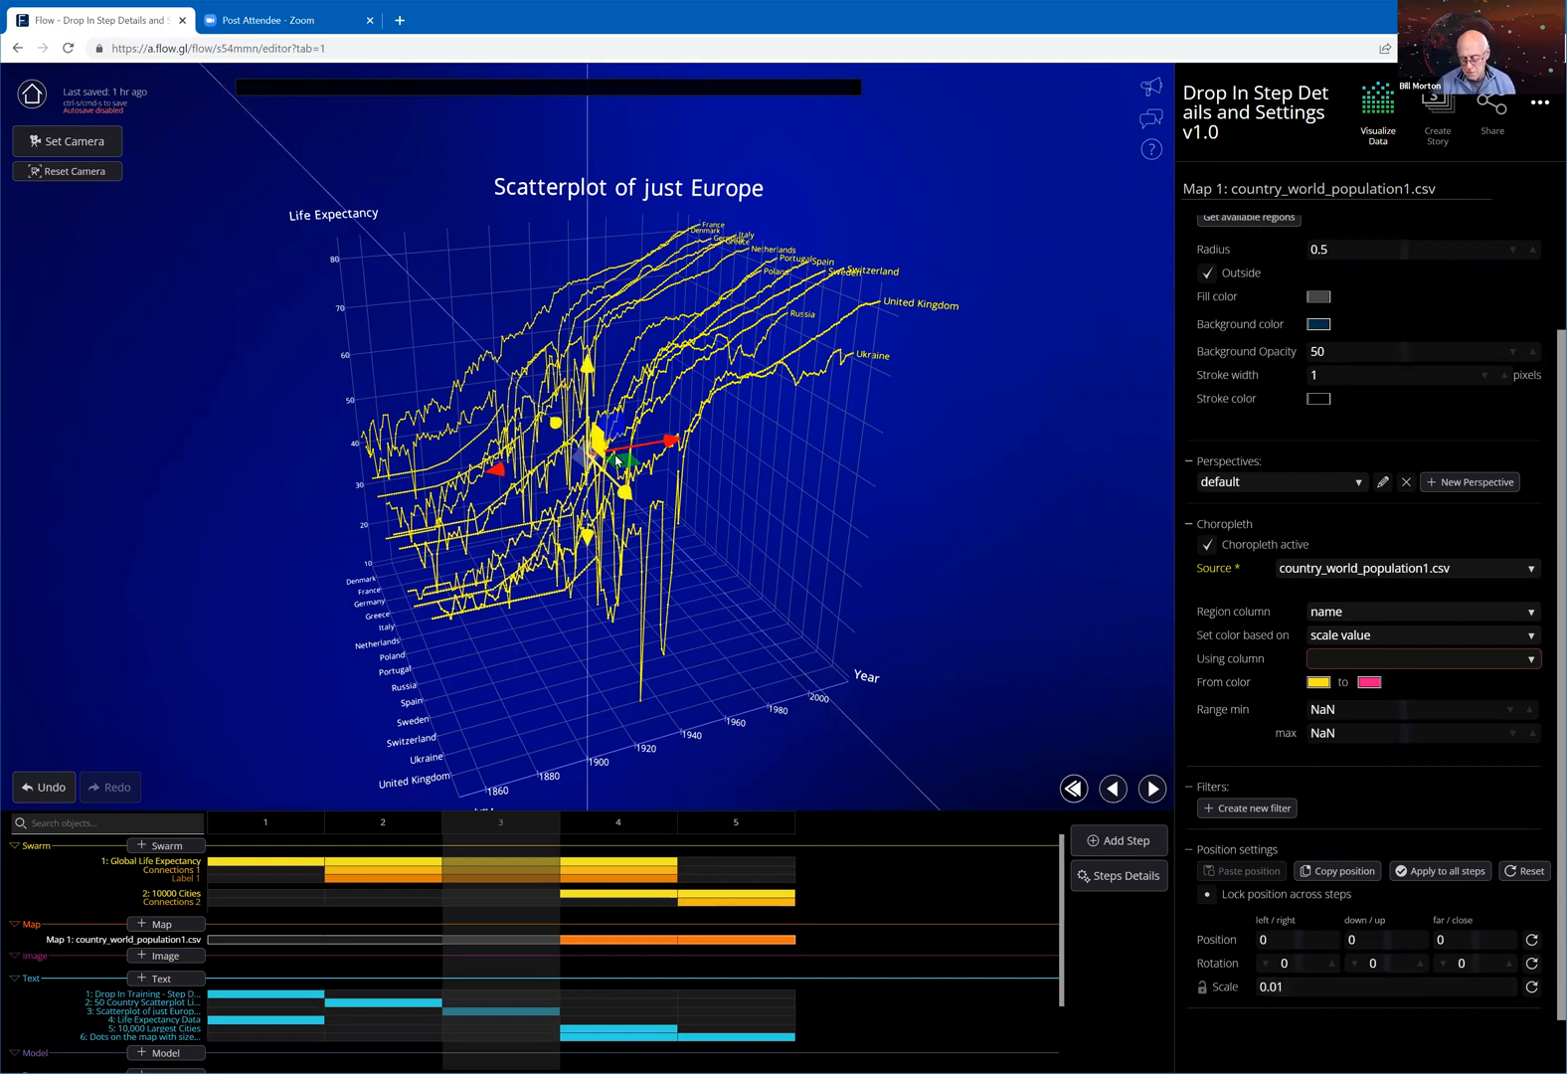
left_click(1116, 882)
left_click(537, 834)
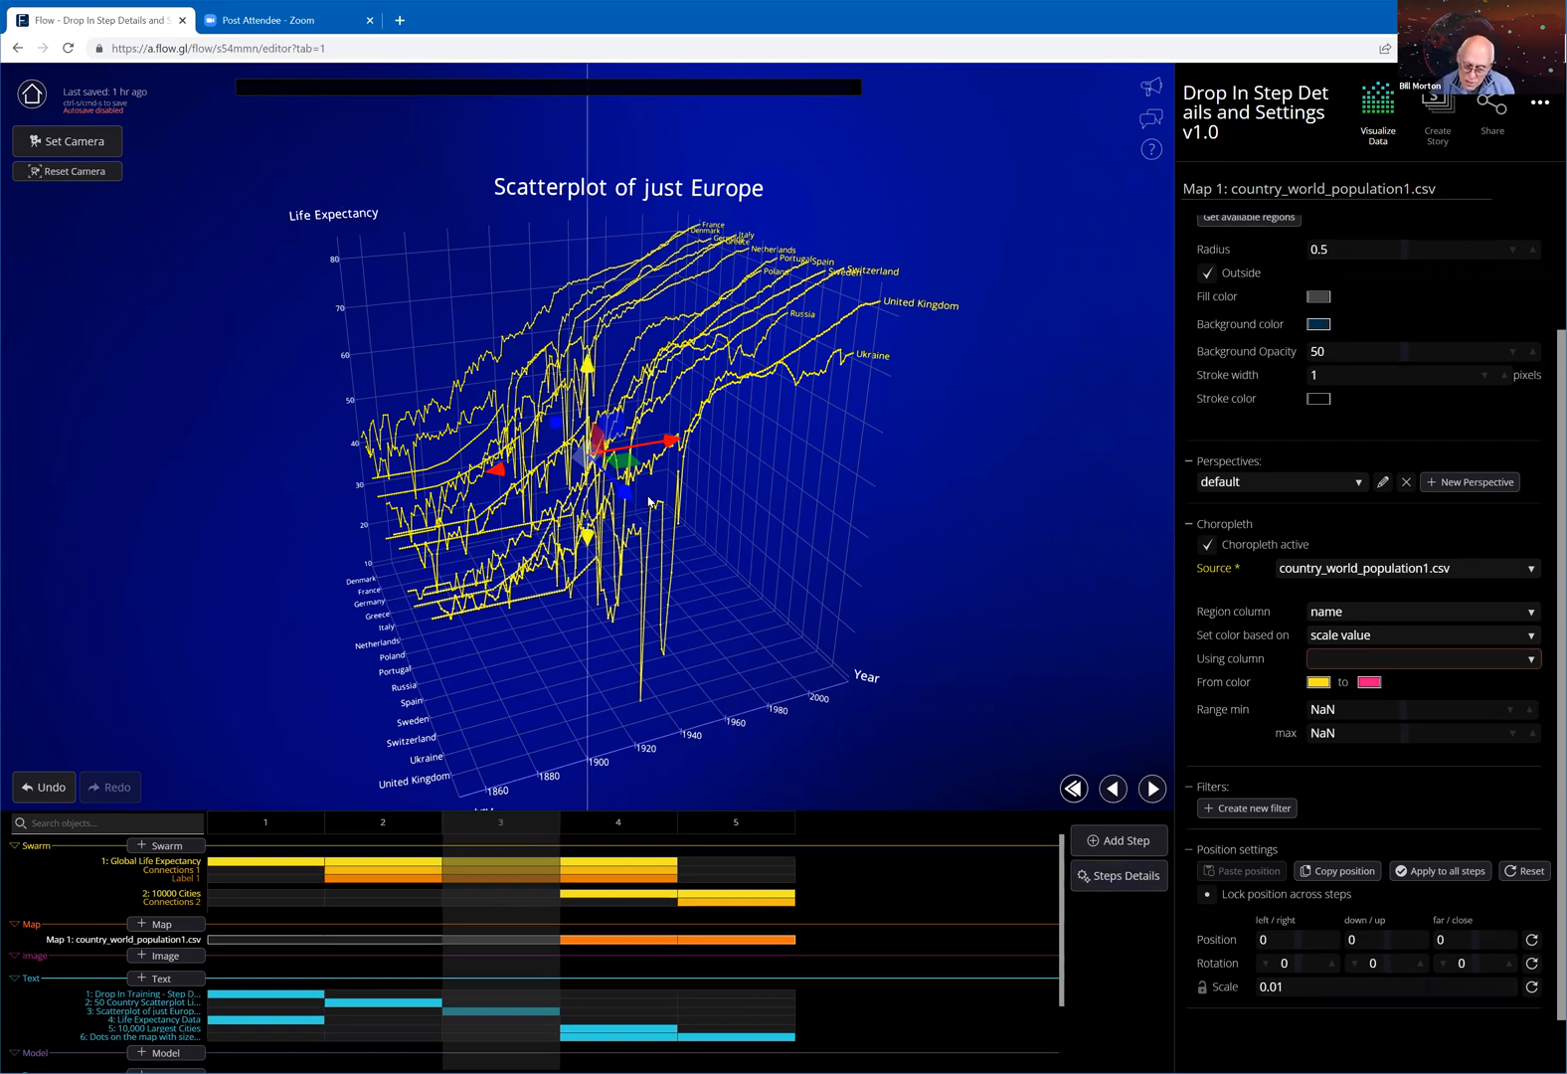
Advance to step 4 and open the 10000 Cities swarm's settings to examine its scale, chart type and chart dimensions
left_click(1154, 789)
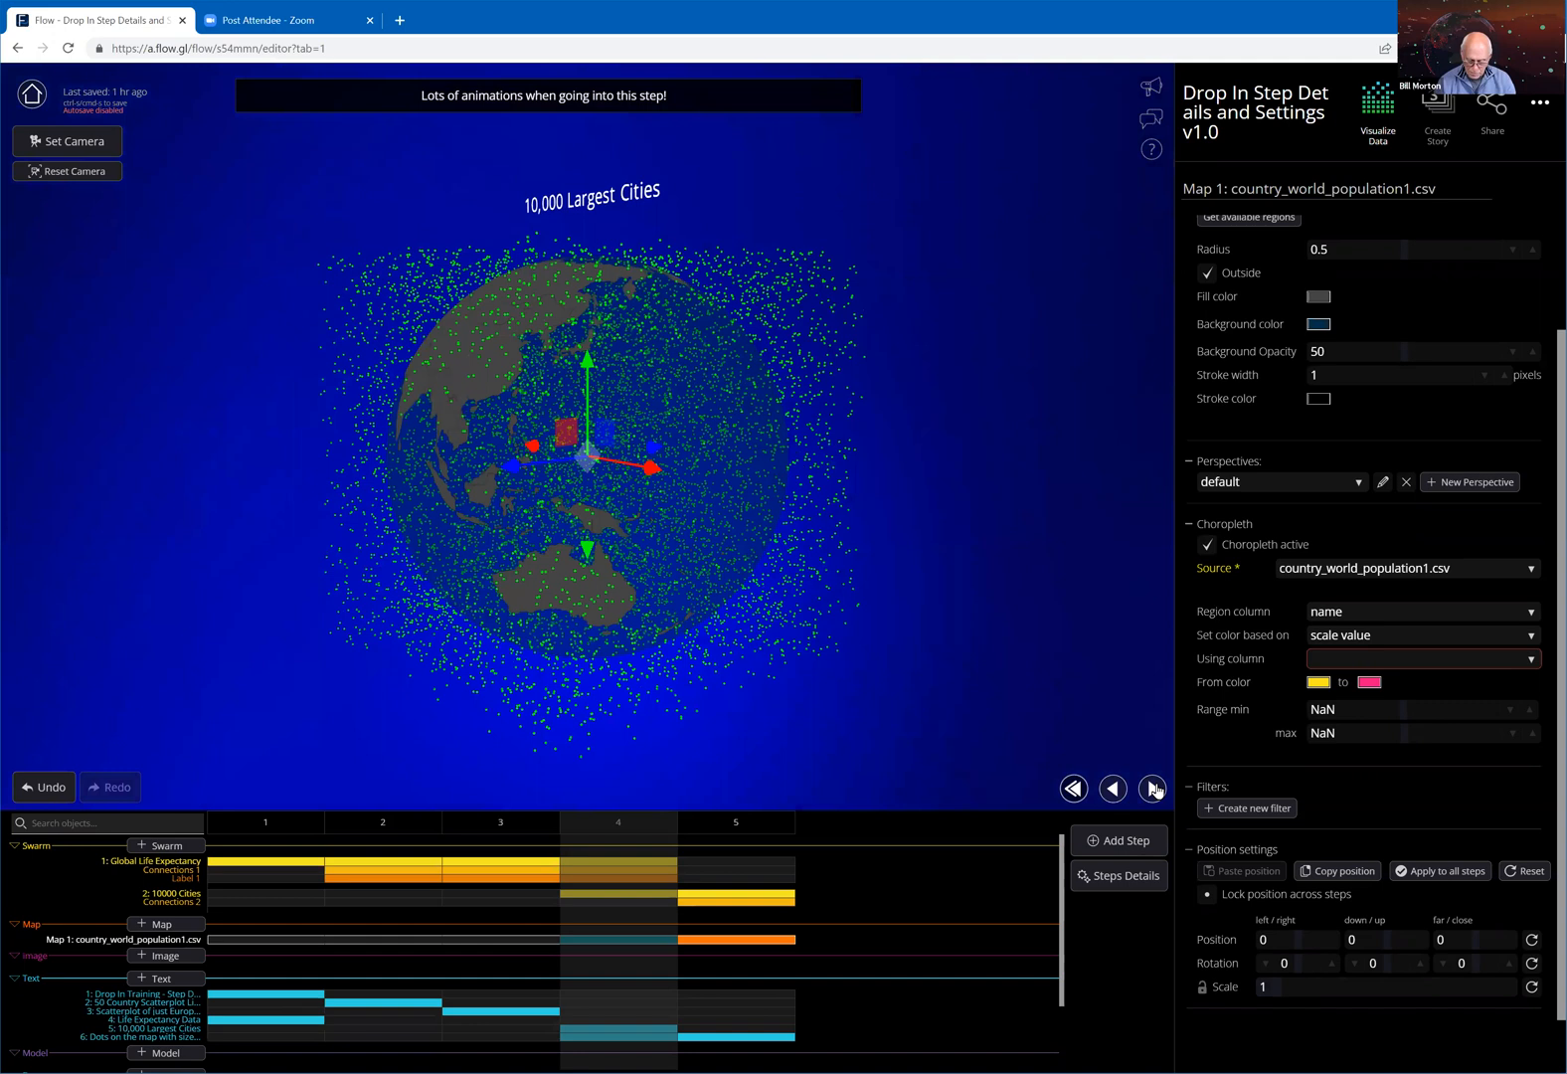
left_click(601, 902)
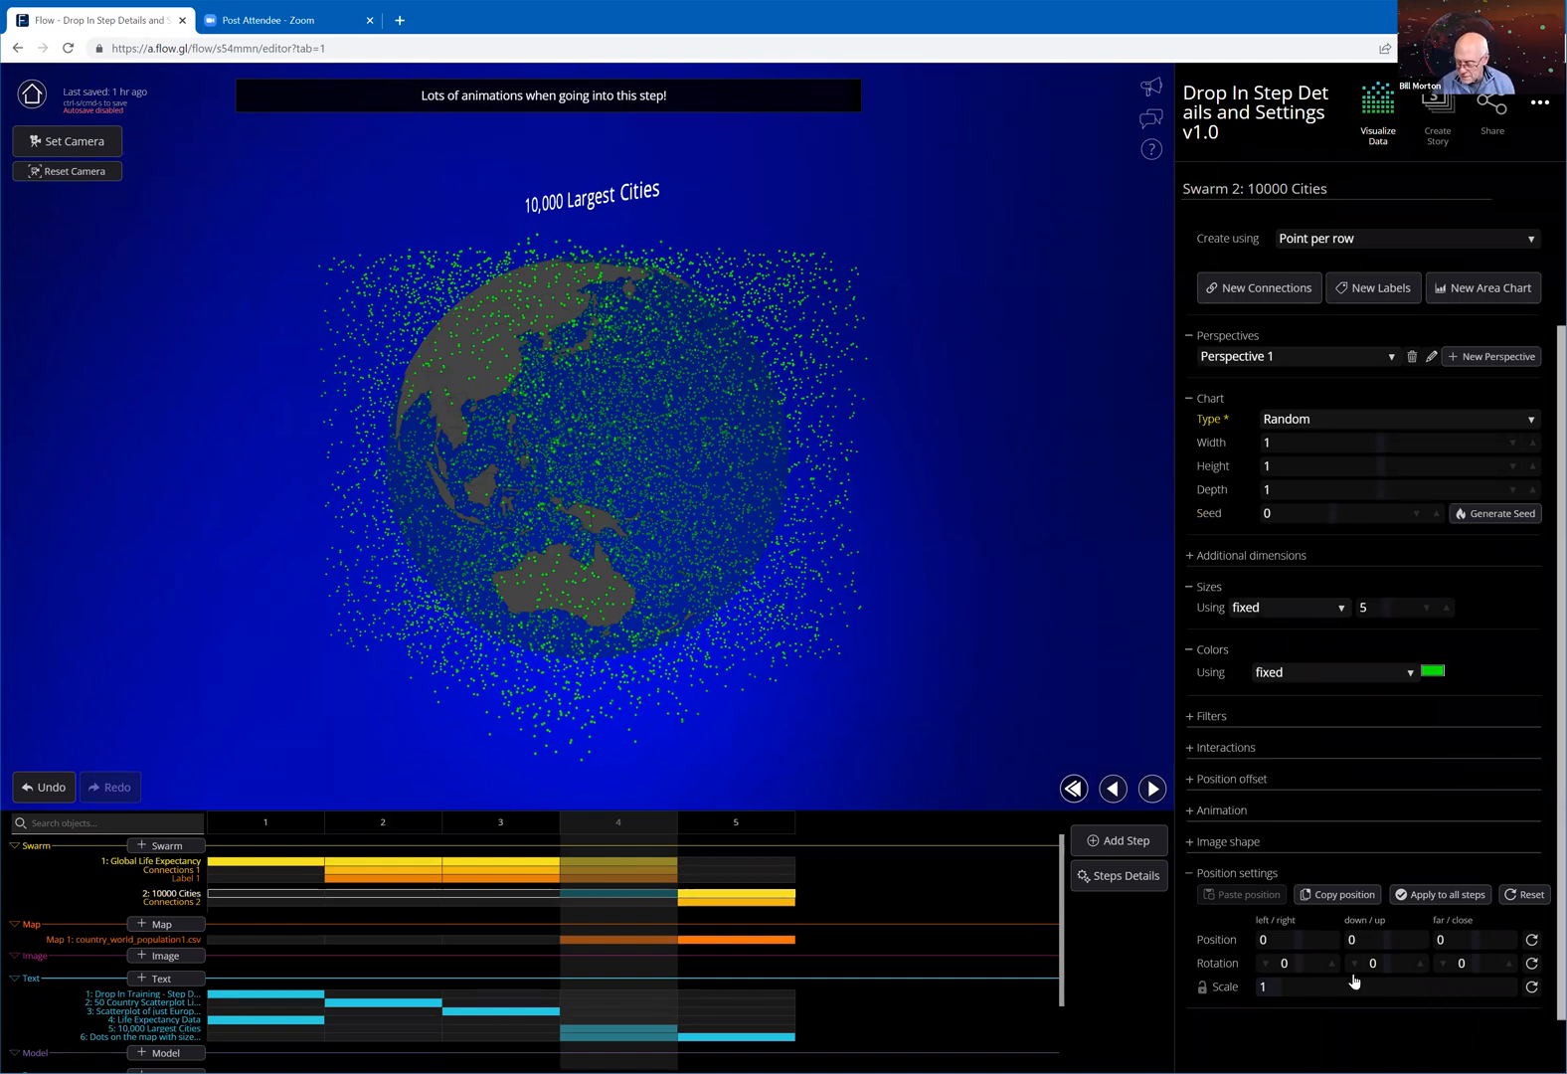
left_click(1282, 988)
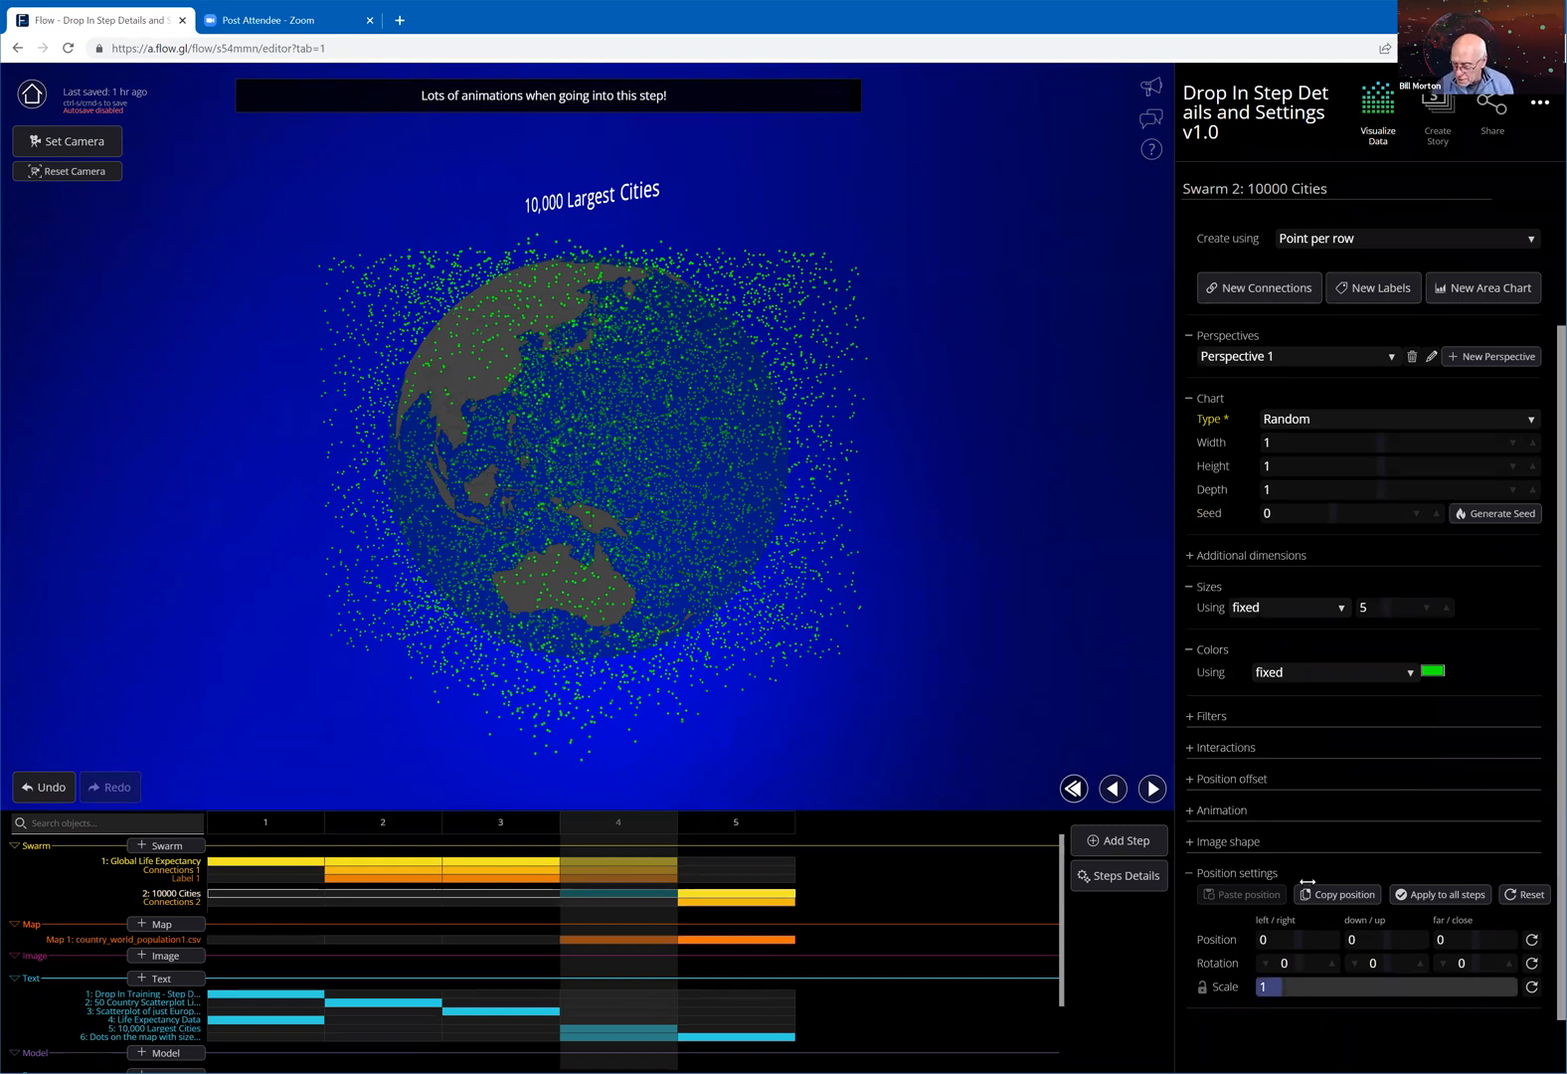
left_click(1319, 422)
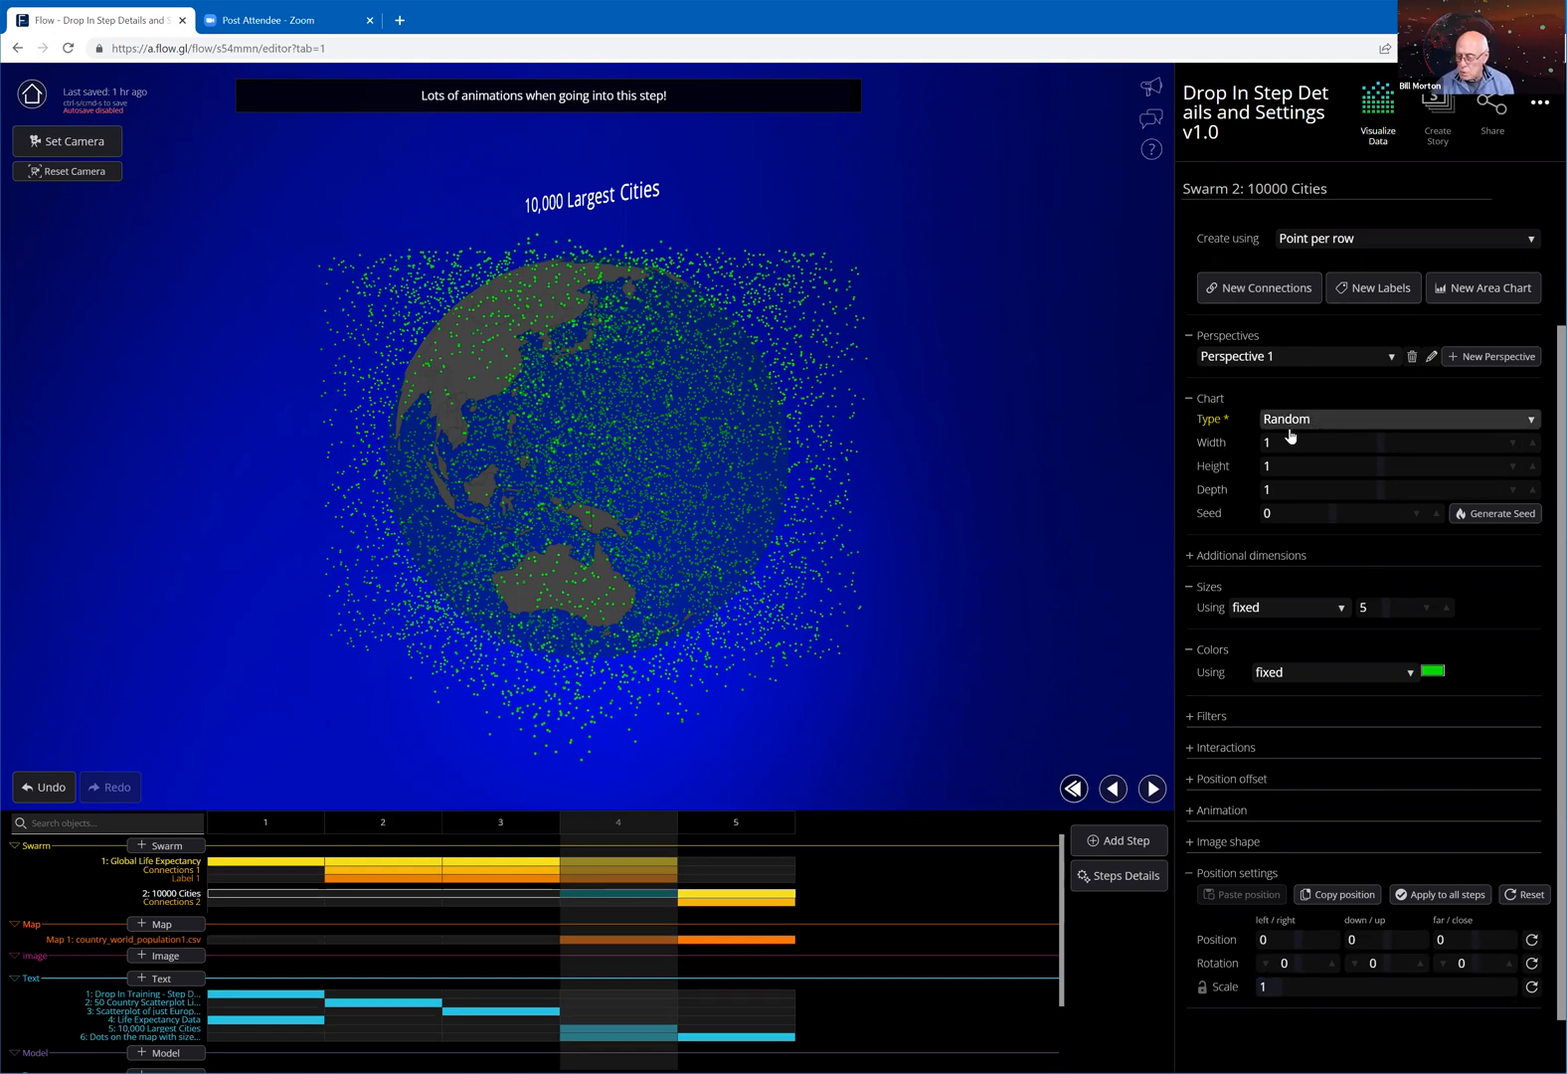
left_click(1283, 447)
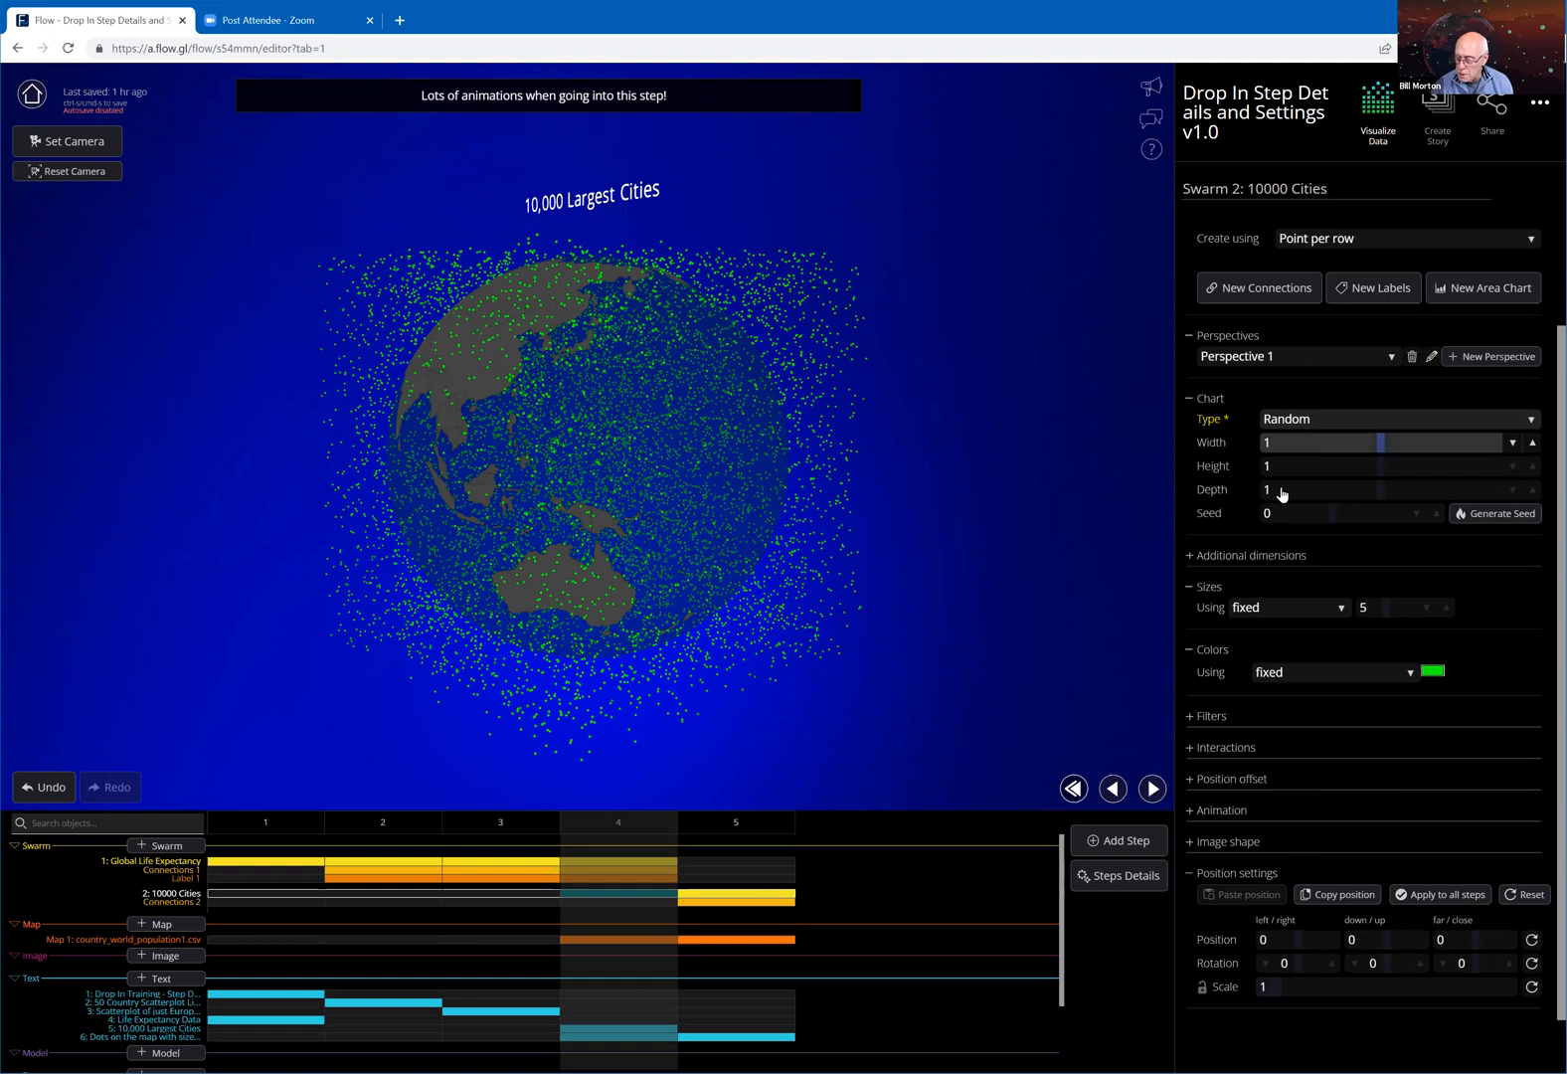
key("Tab")
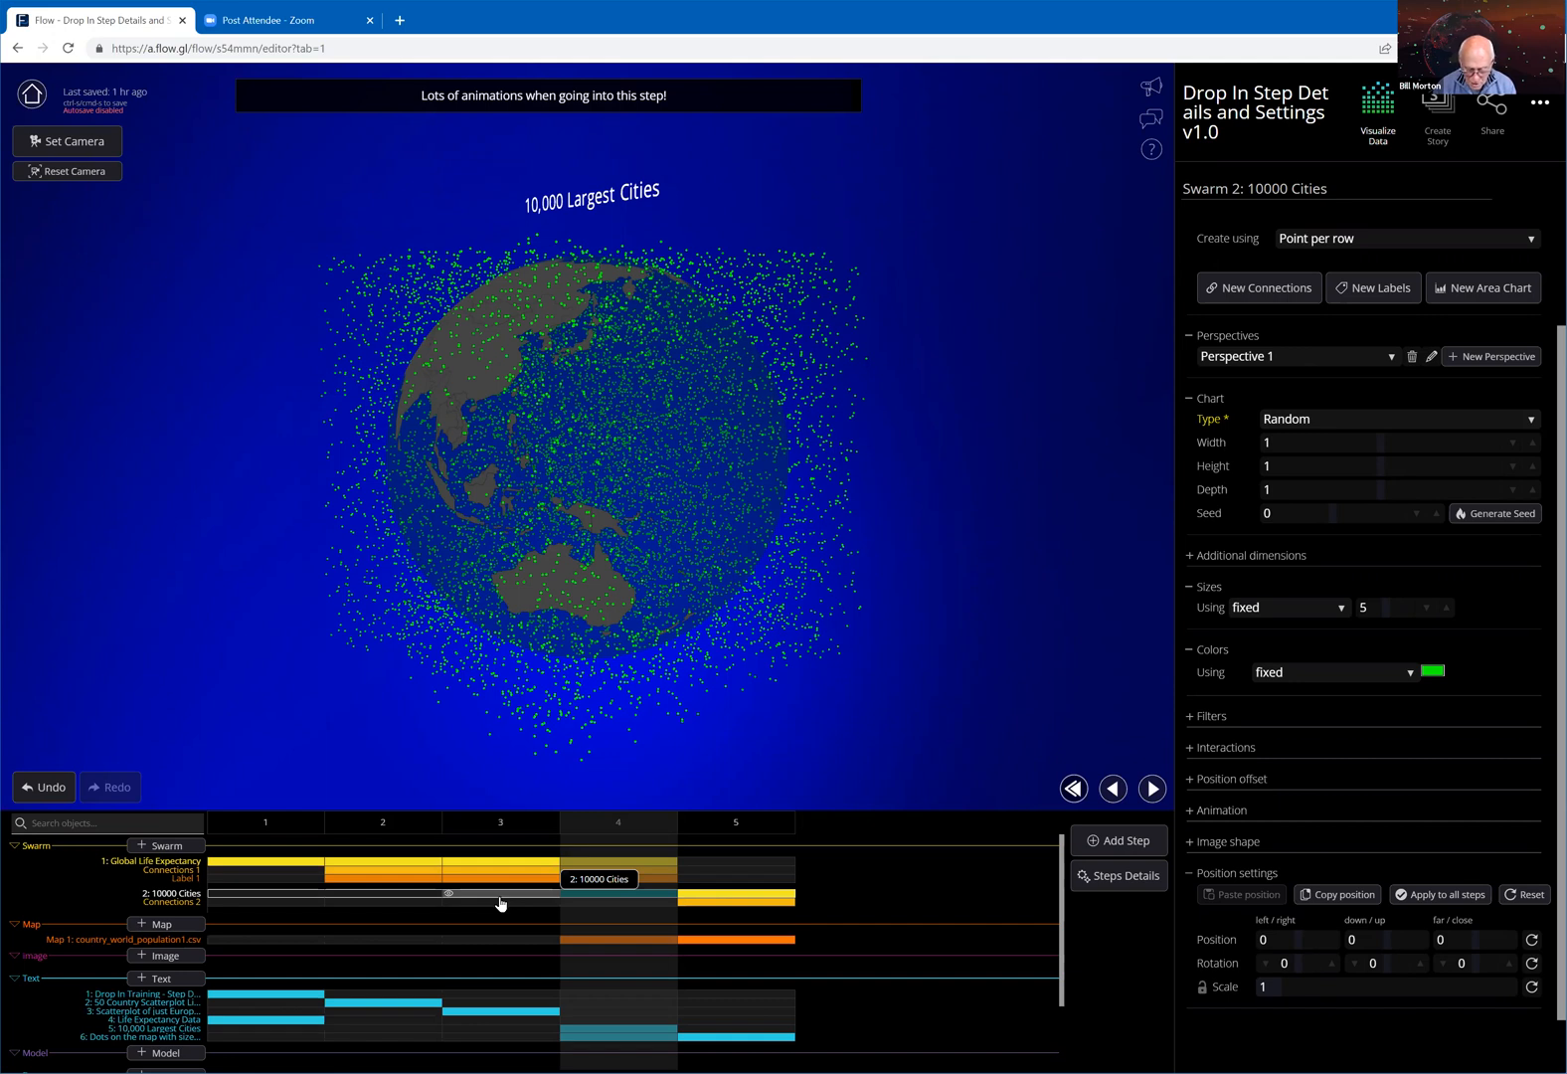
Open the 10000 Cities swarm's settings for step 3 to check its position and scale, and replay the transition into step 4
left_click(446, 912)
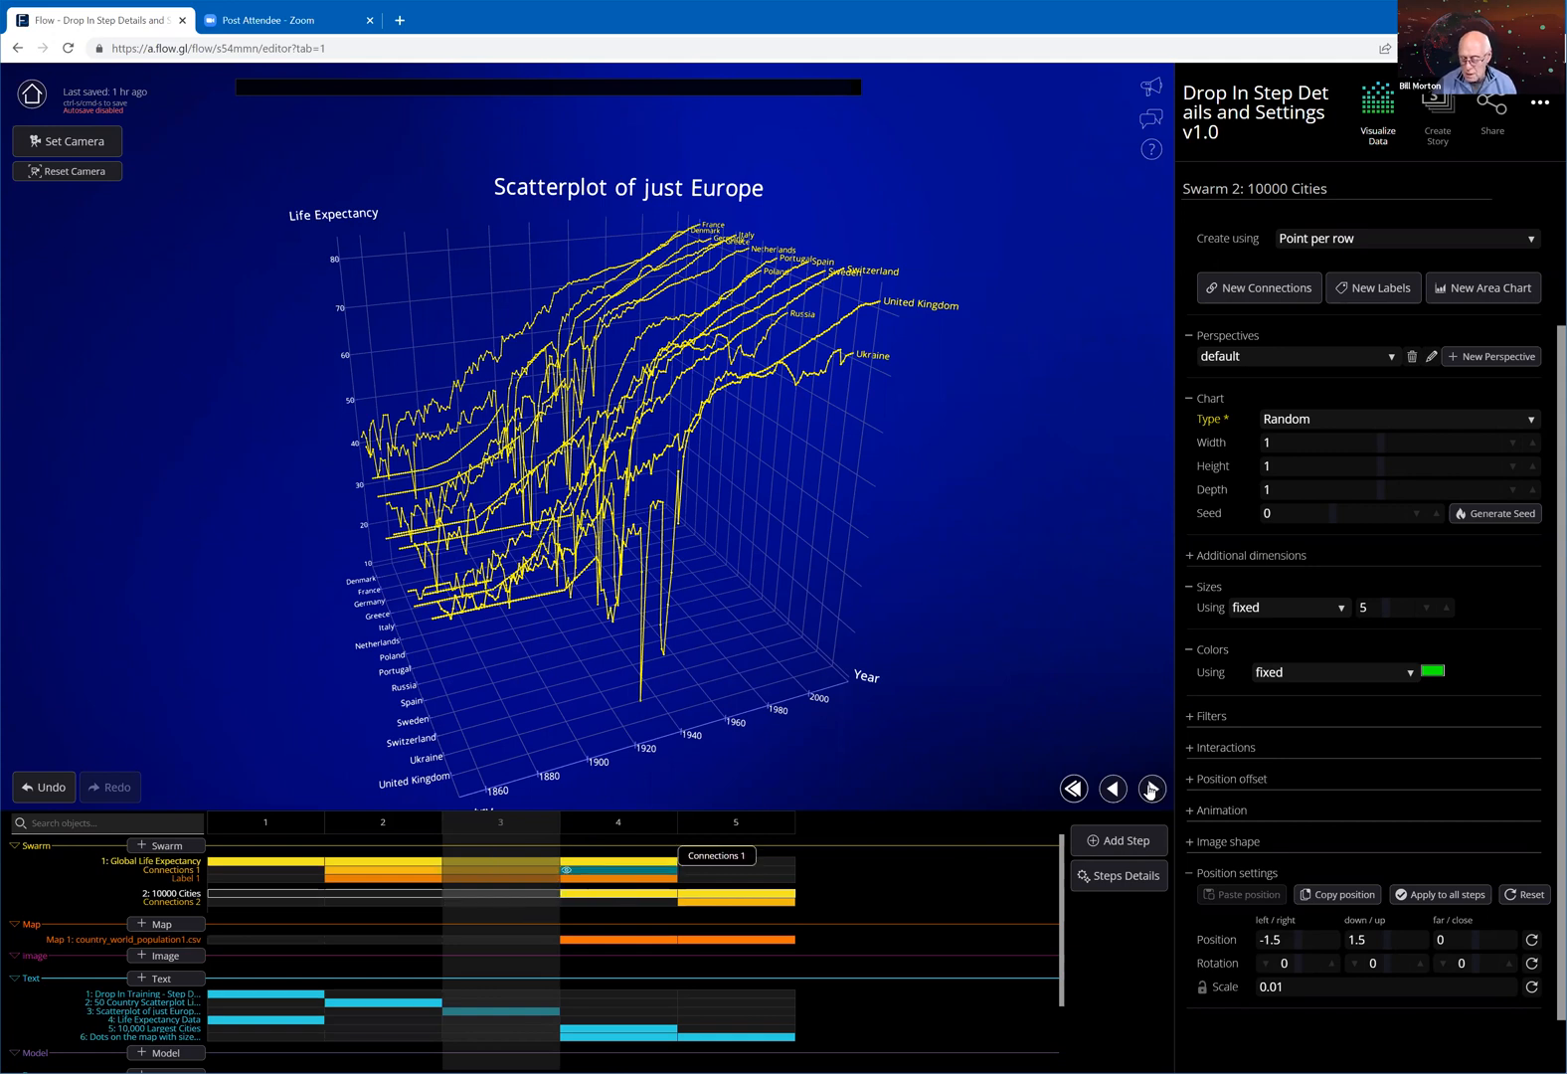
left_click(1152, 788)
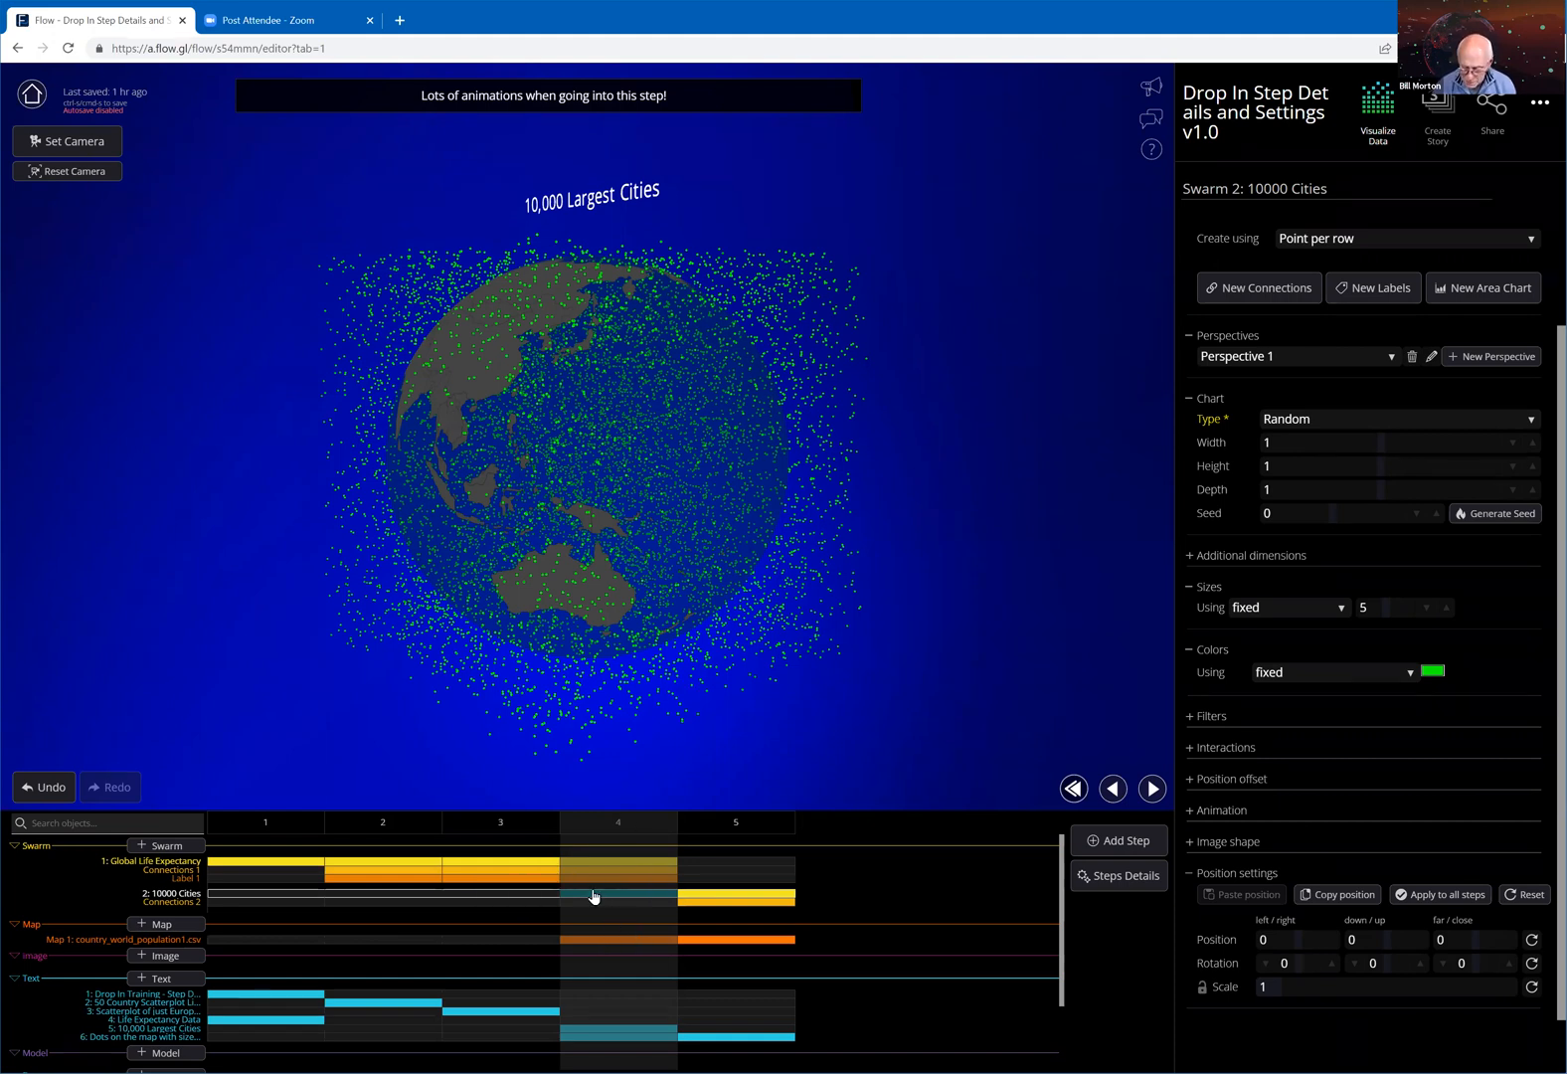
Review the step details with their actions and animation times, and open the custom actions settings
left_click(1115, 877)
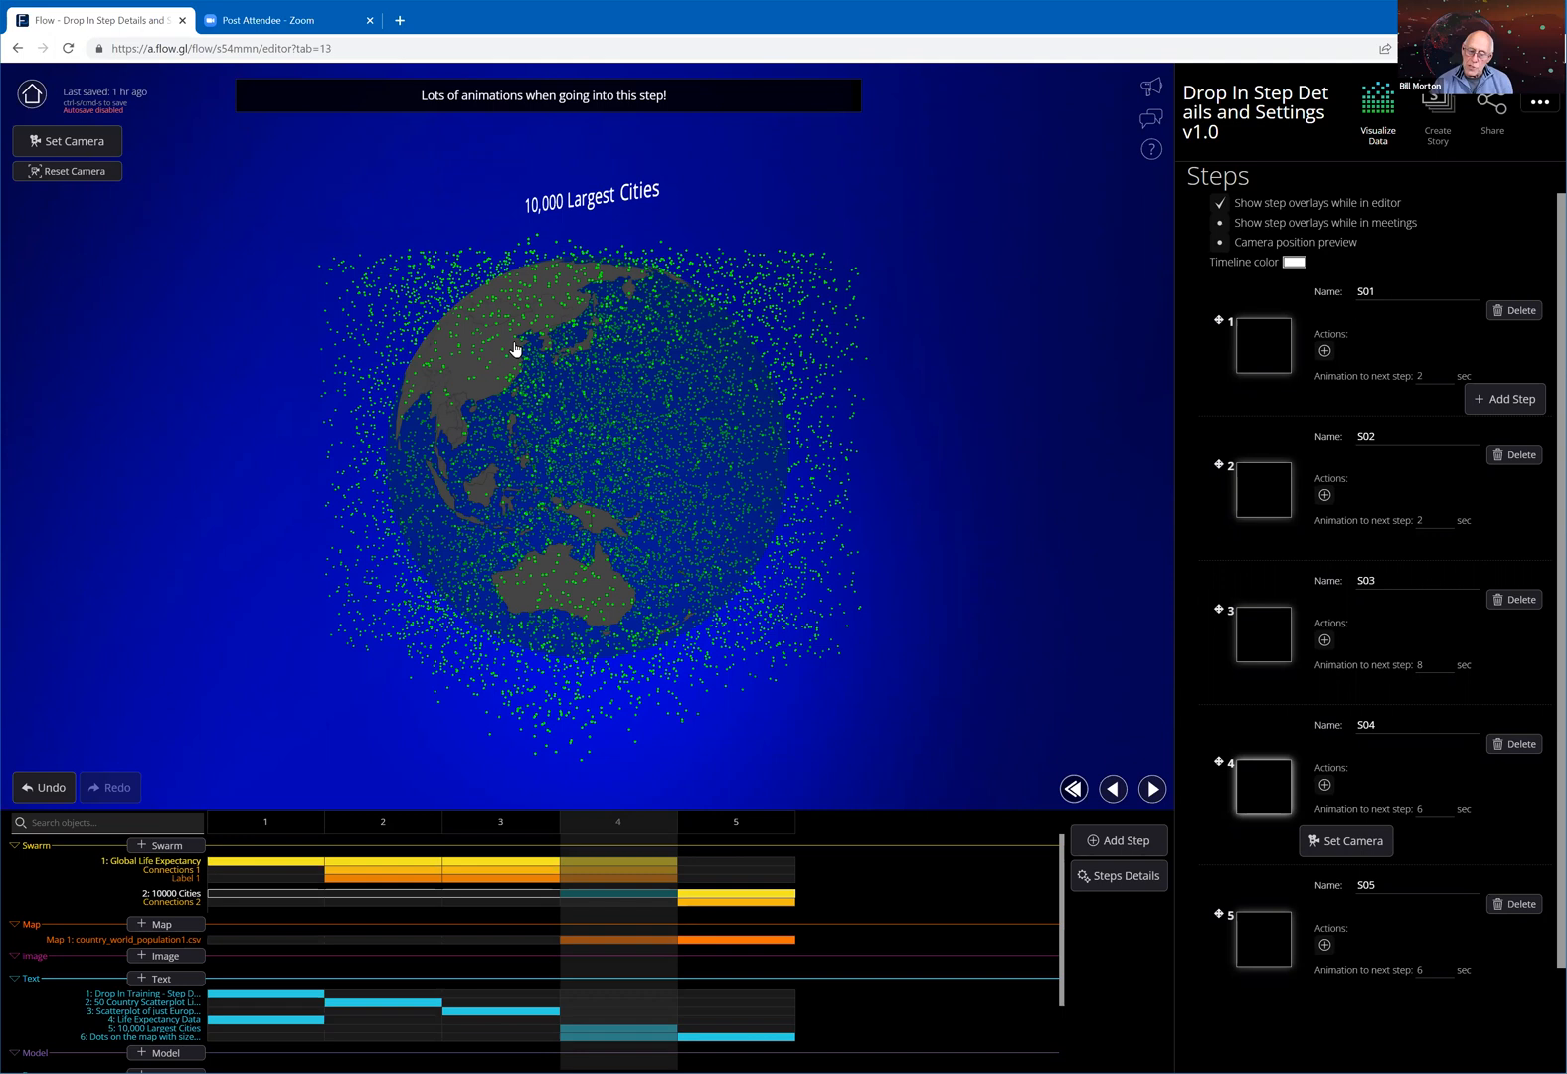
left_click(1127, 875)
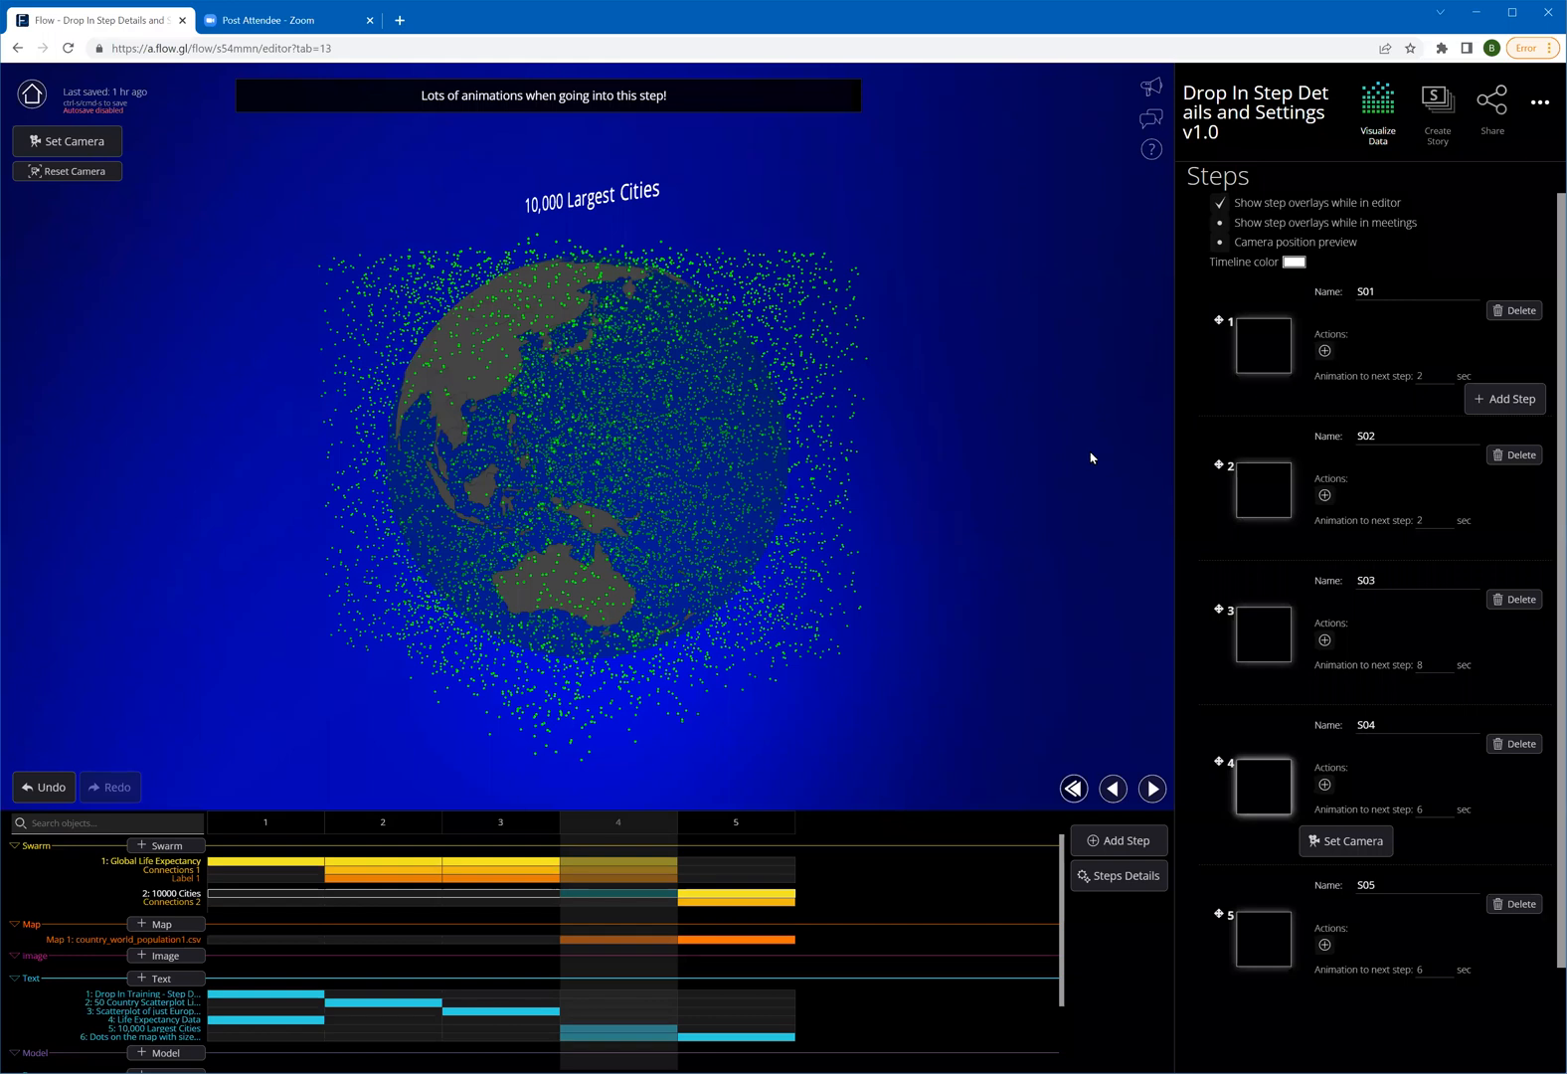
left_click(1541, 105)
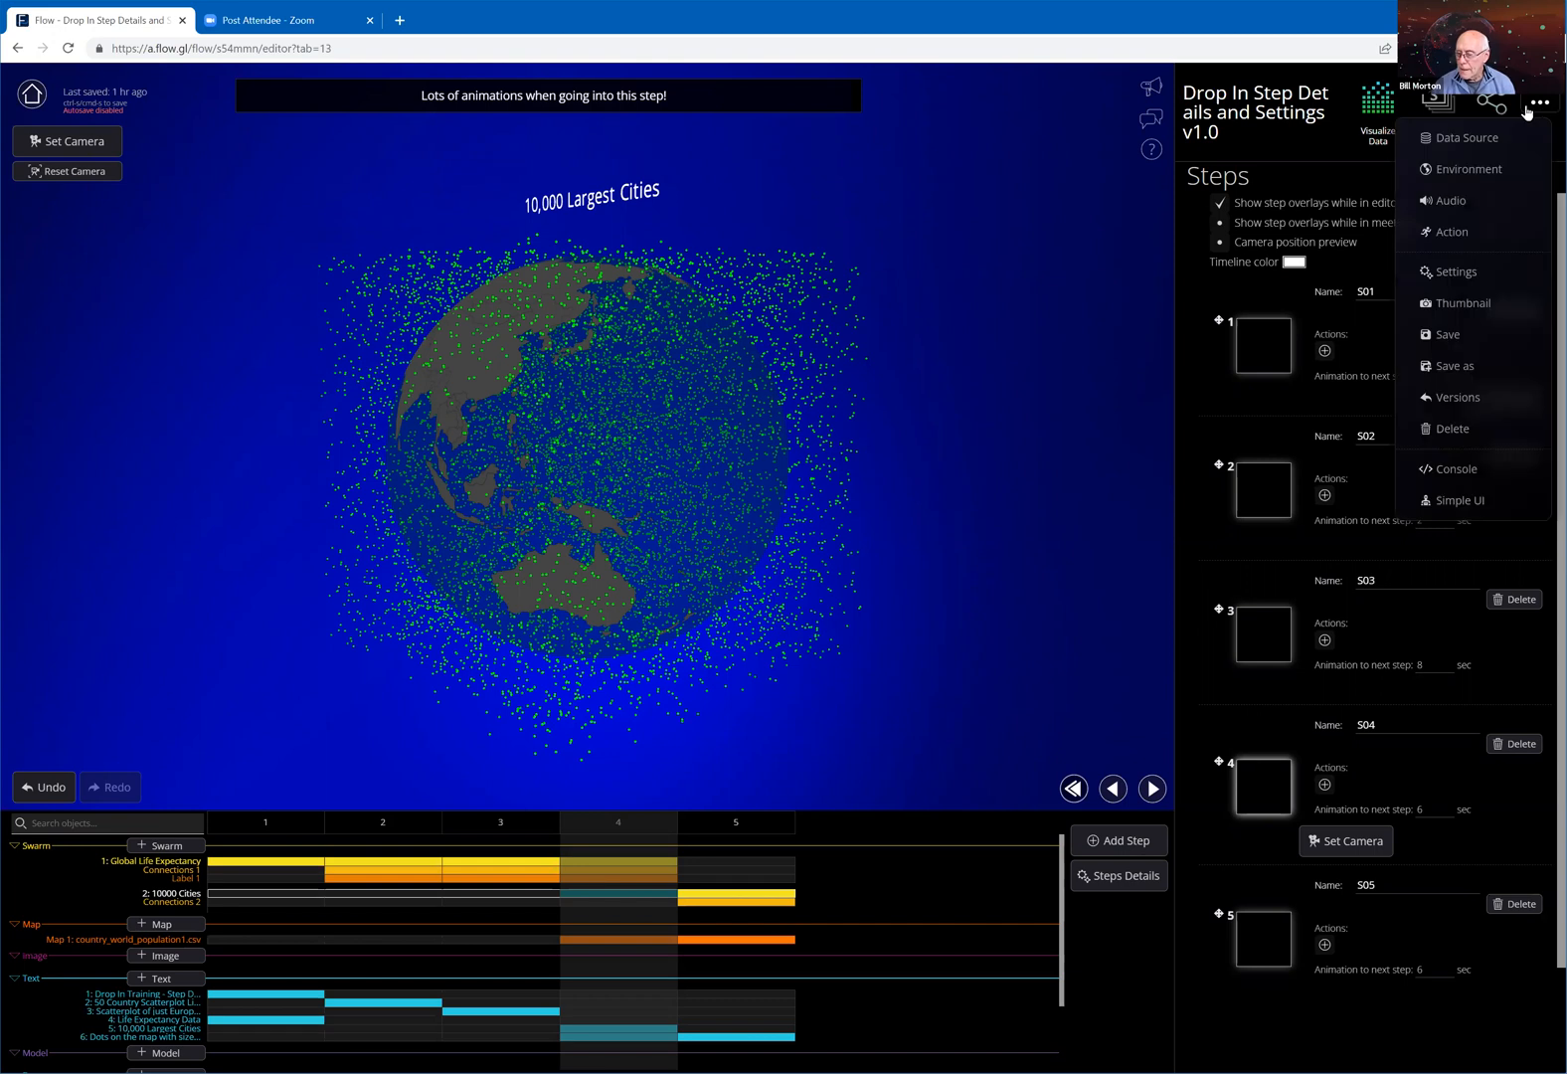
left_click(1453, 232)
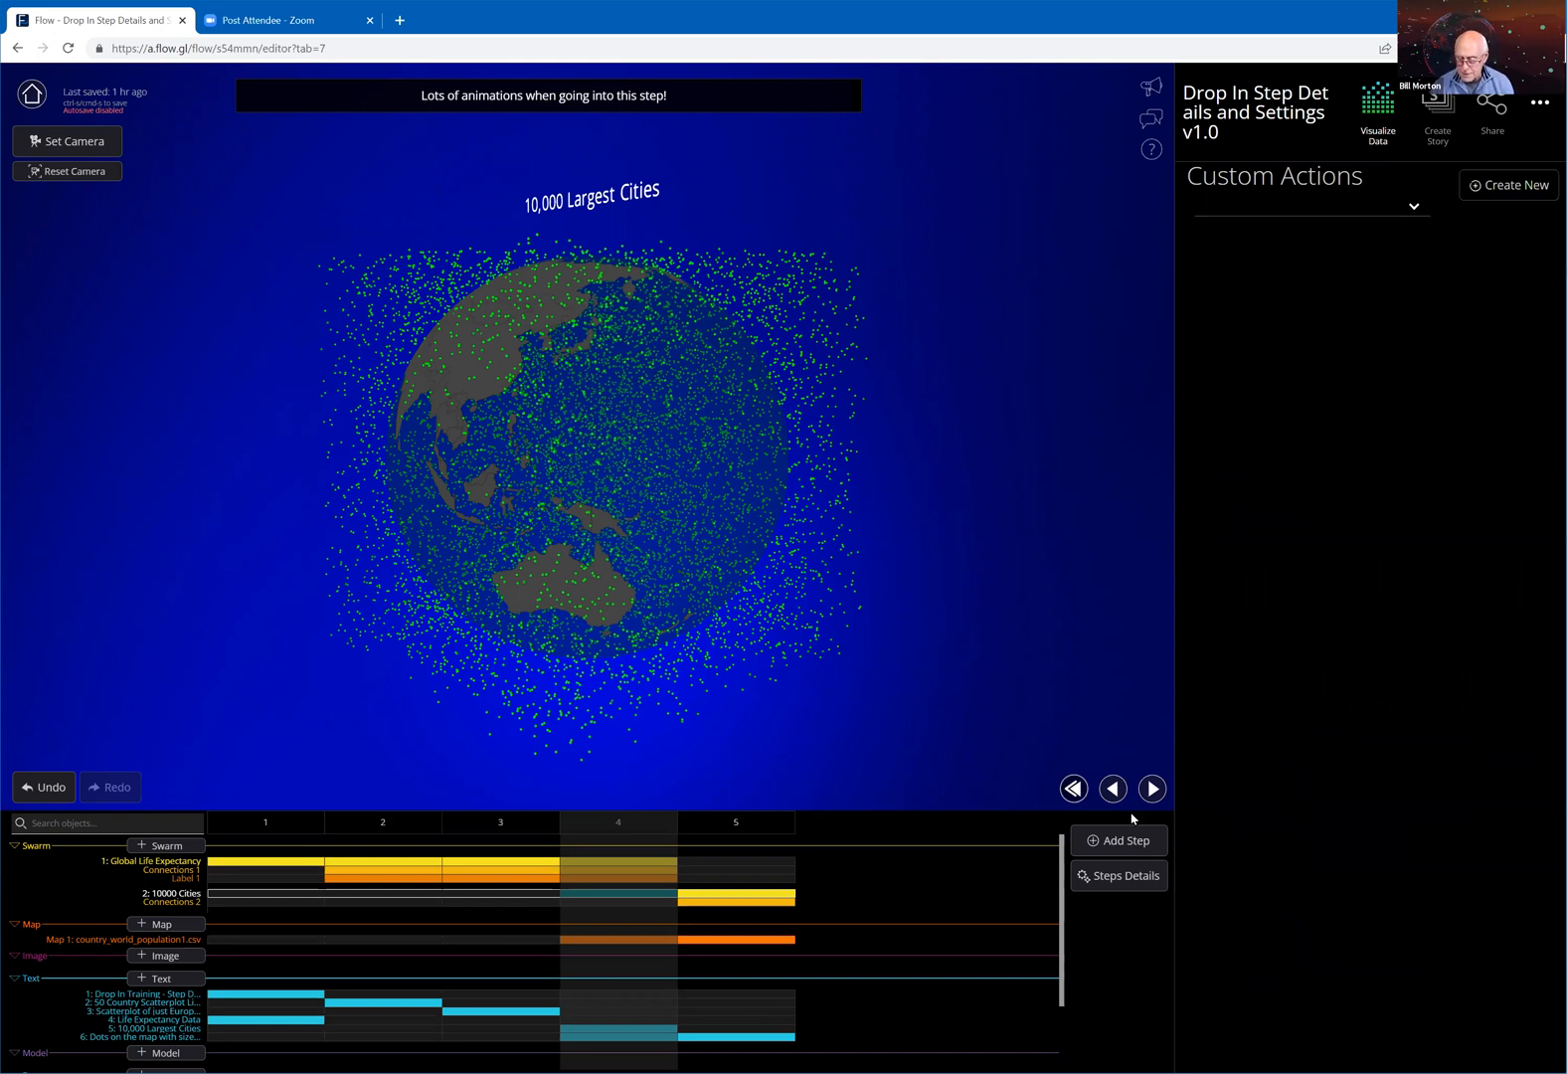
Return to the step details and add an empty action entry to step S02
left_click(1117, 877)
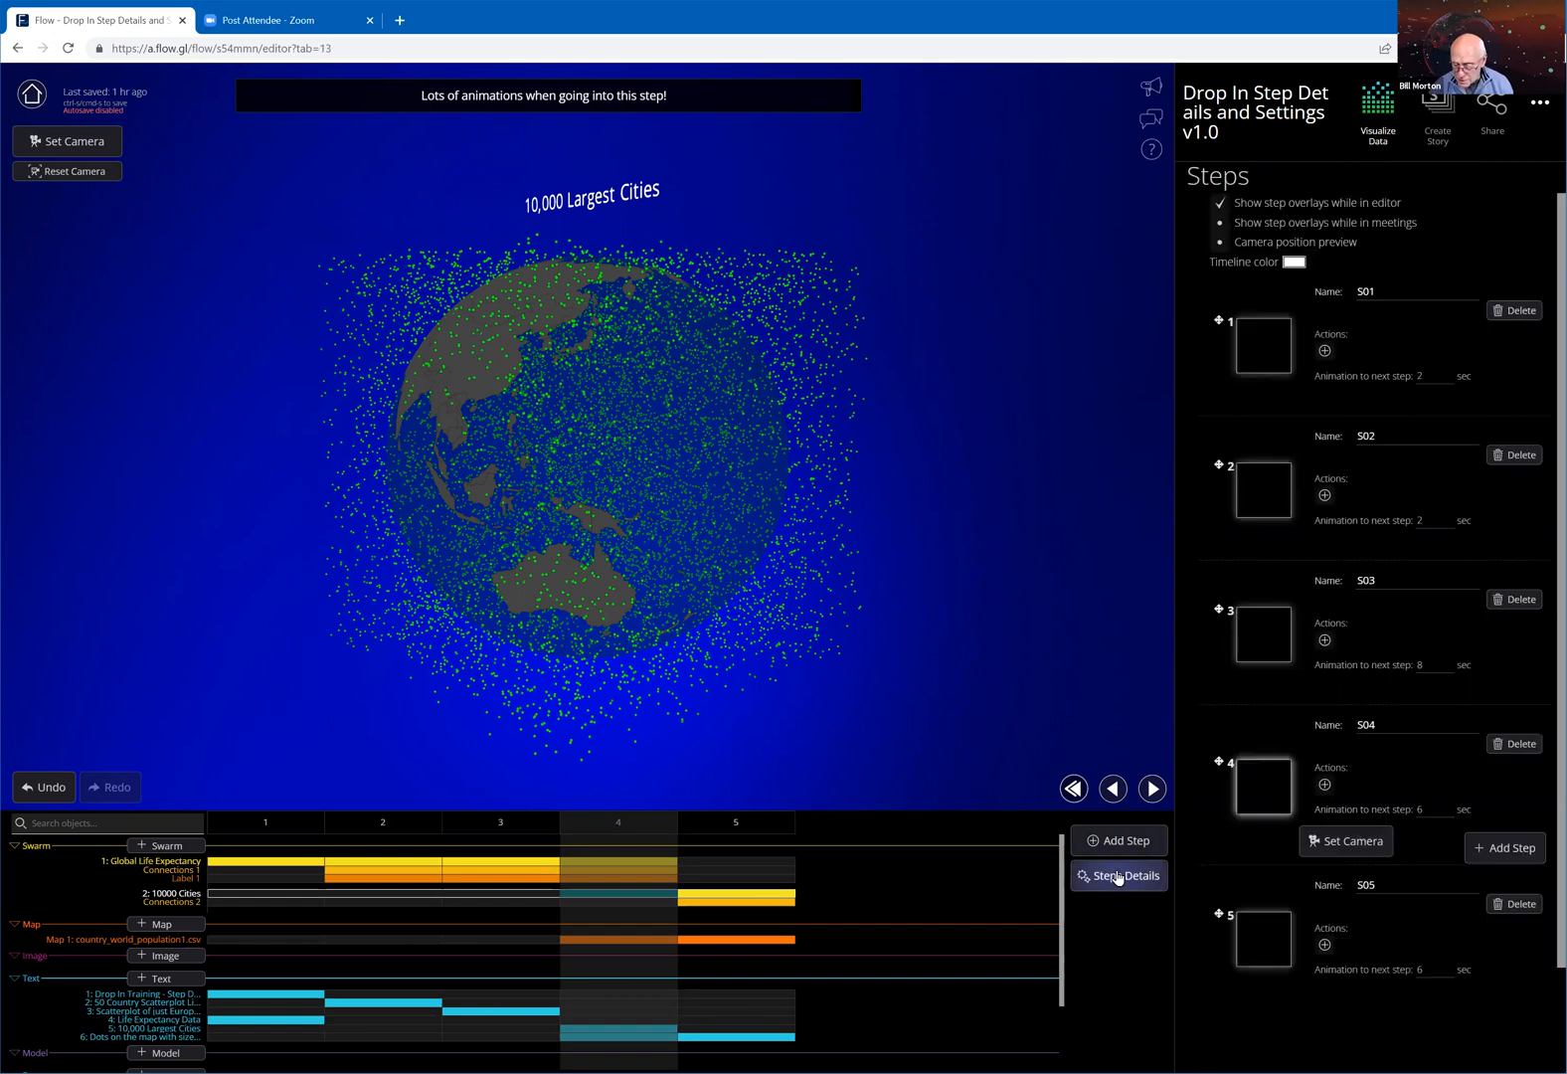
left_click(1325, 495)
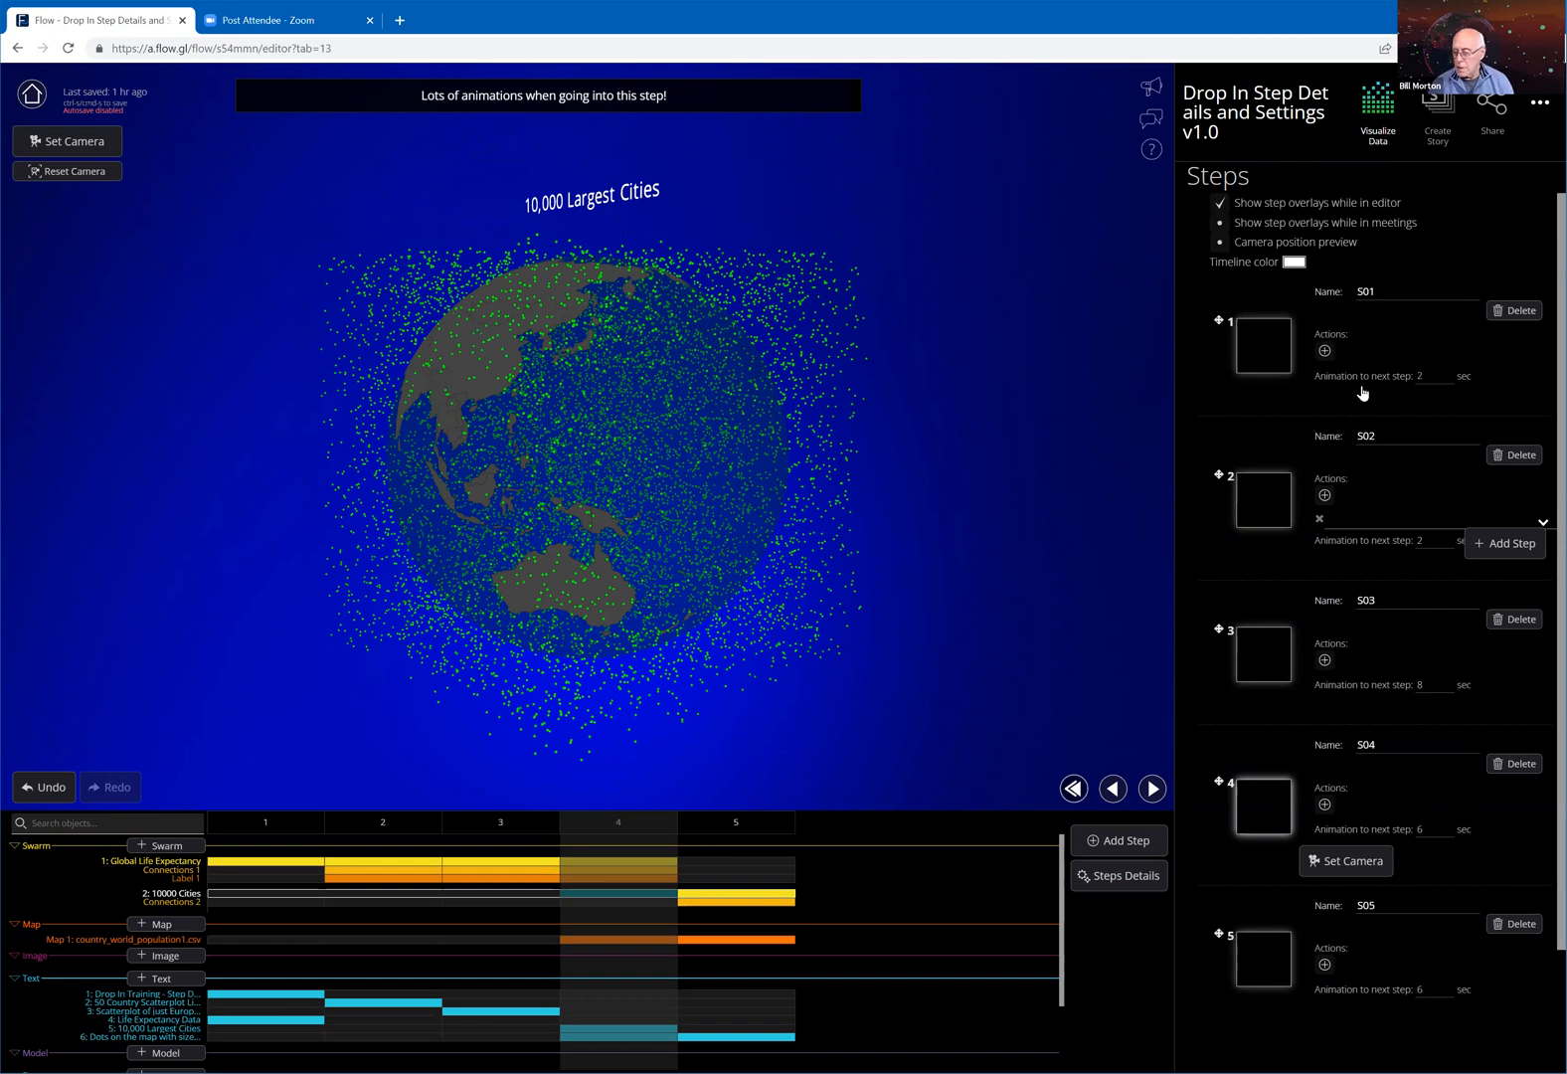
Create a new custom action containing one Hide object subaction
left_click(1540, 103)
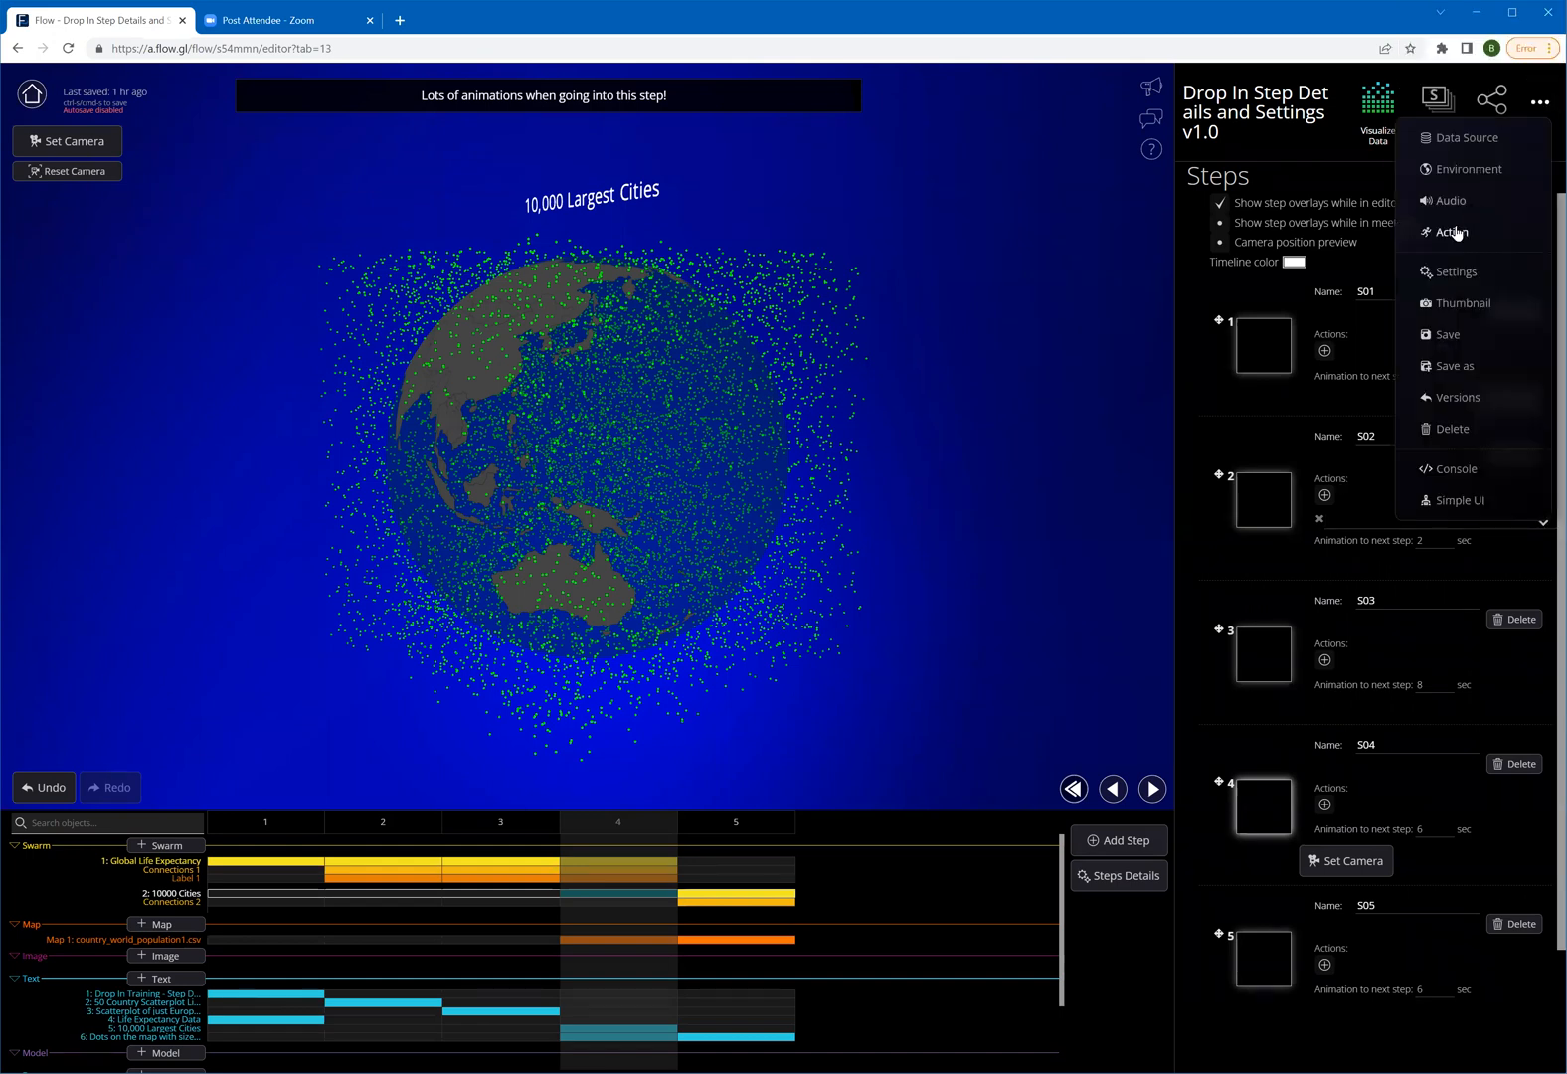
left_click(1453, 232)
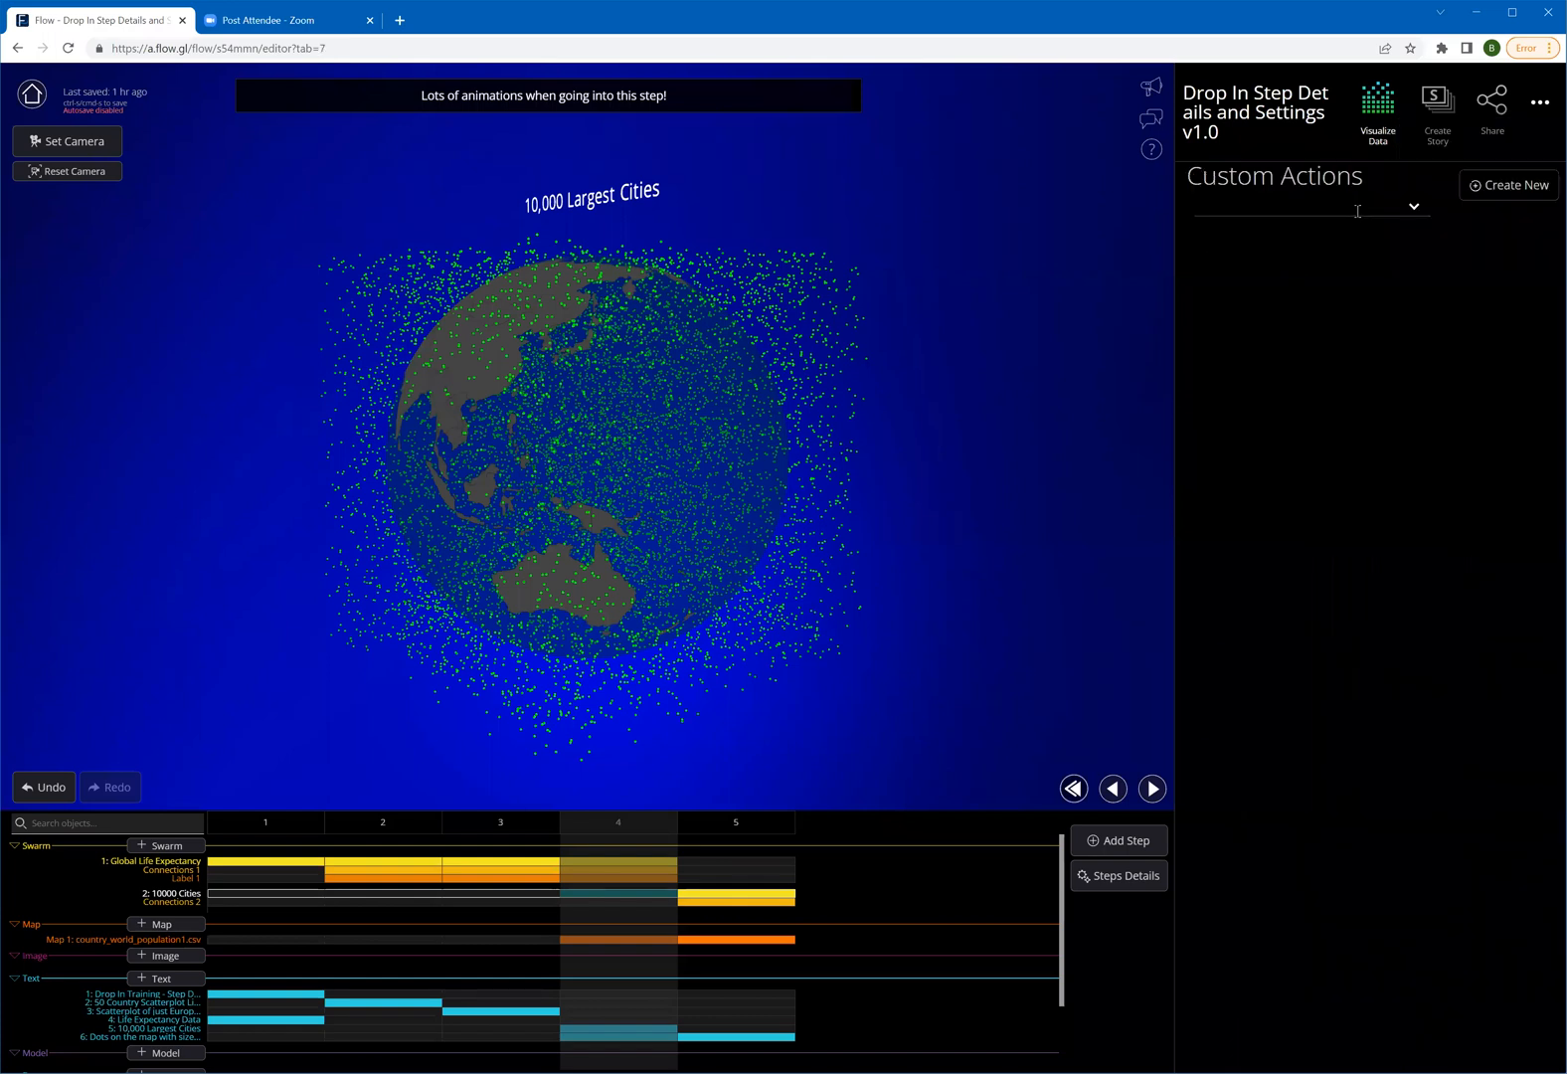
left_click(1383, 207)
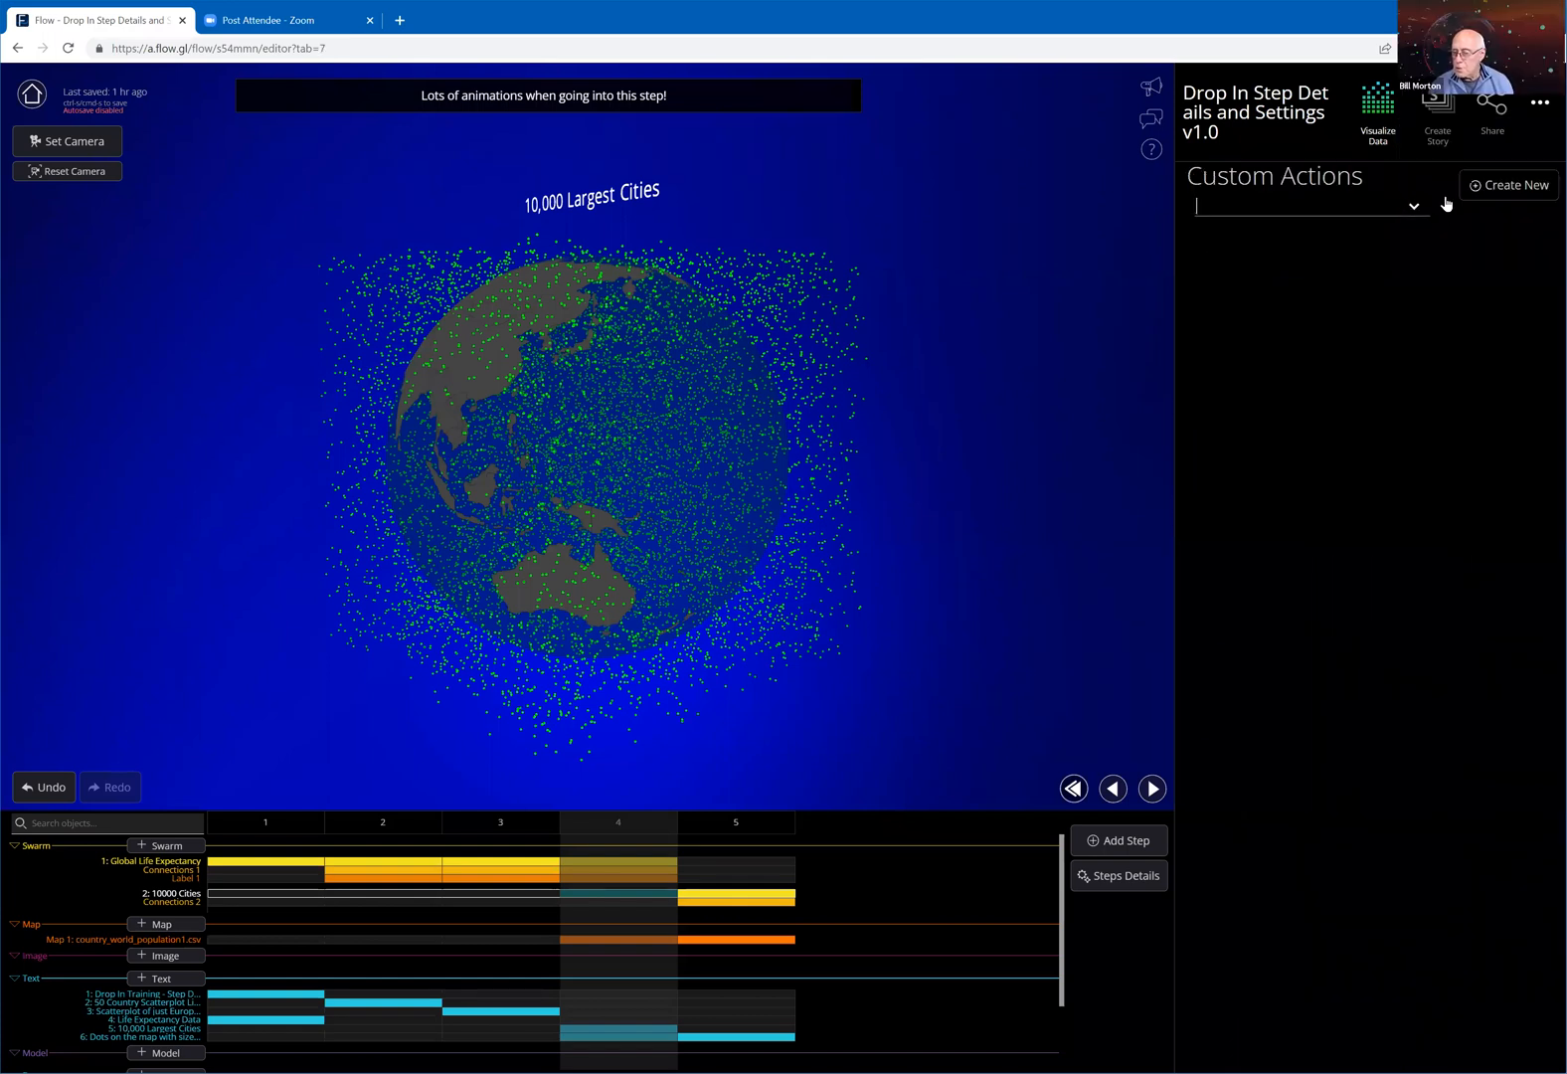
left_click(1522, 184)
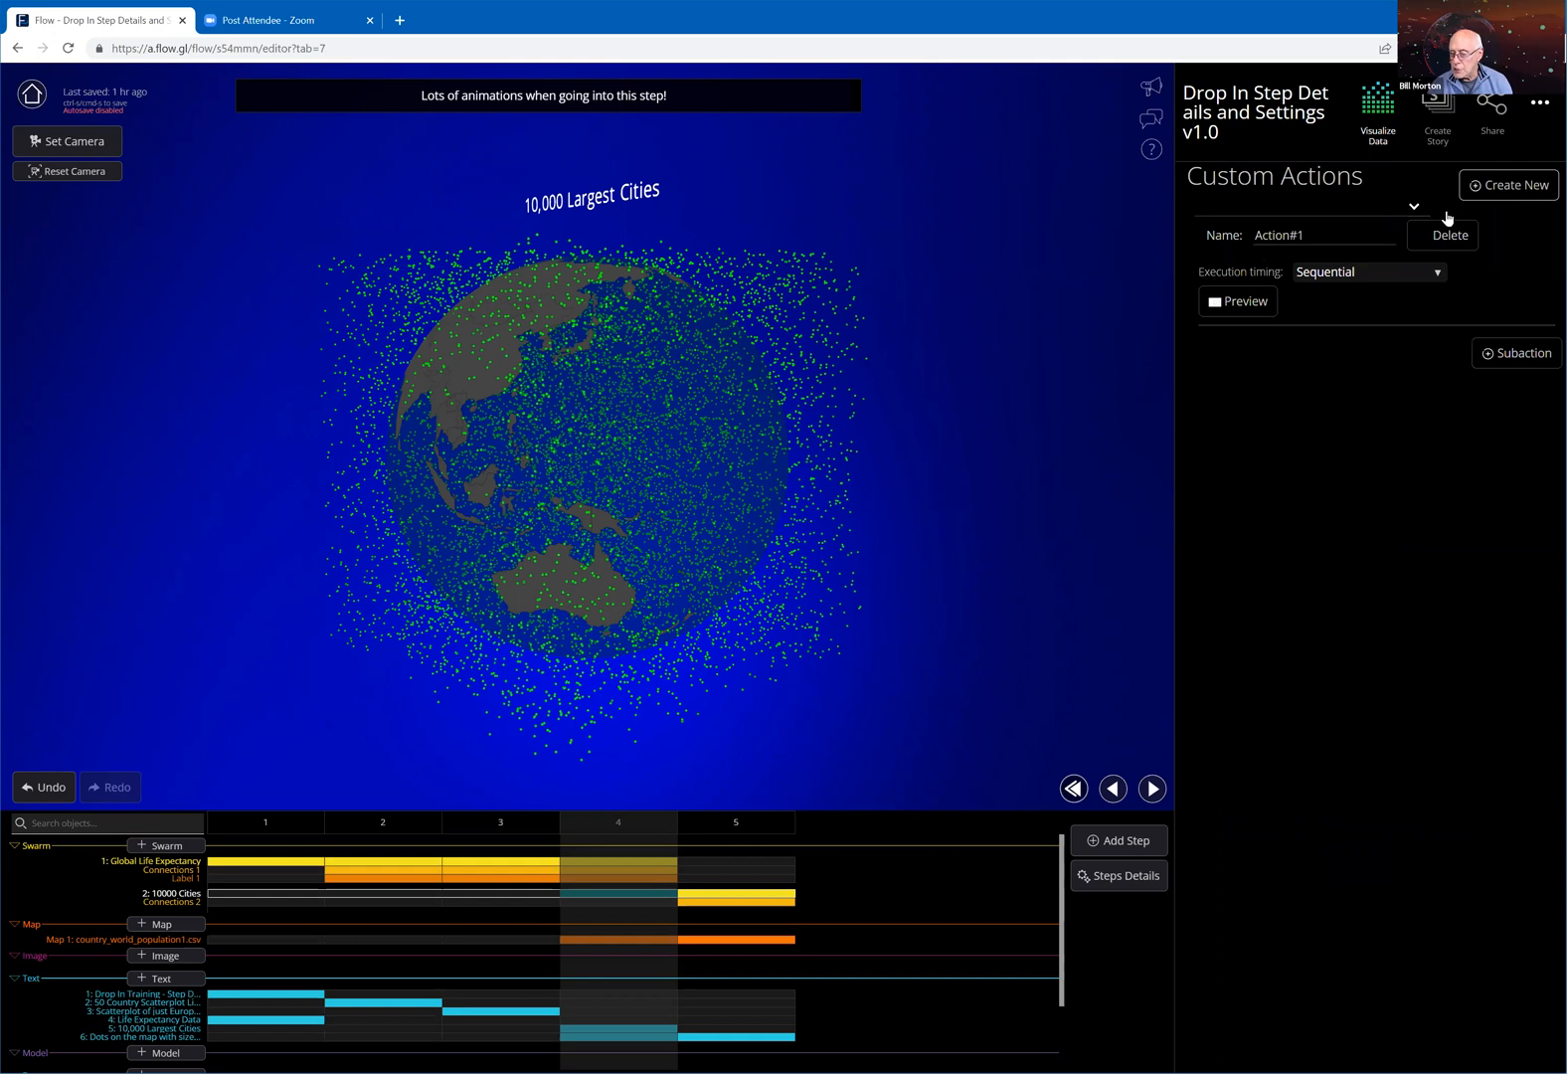
left_click(1508, 355)
Examine the maps, texts, swarms and other objects available as the Hide object subaction's target
left_click(1382, 374)
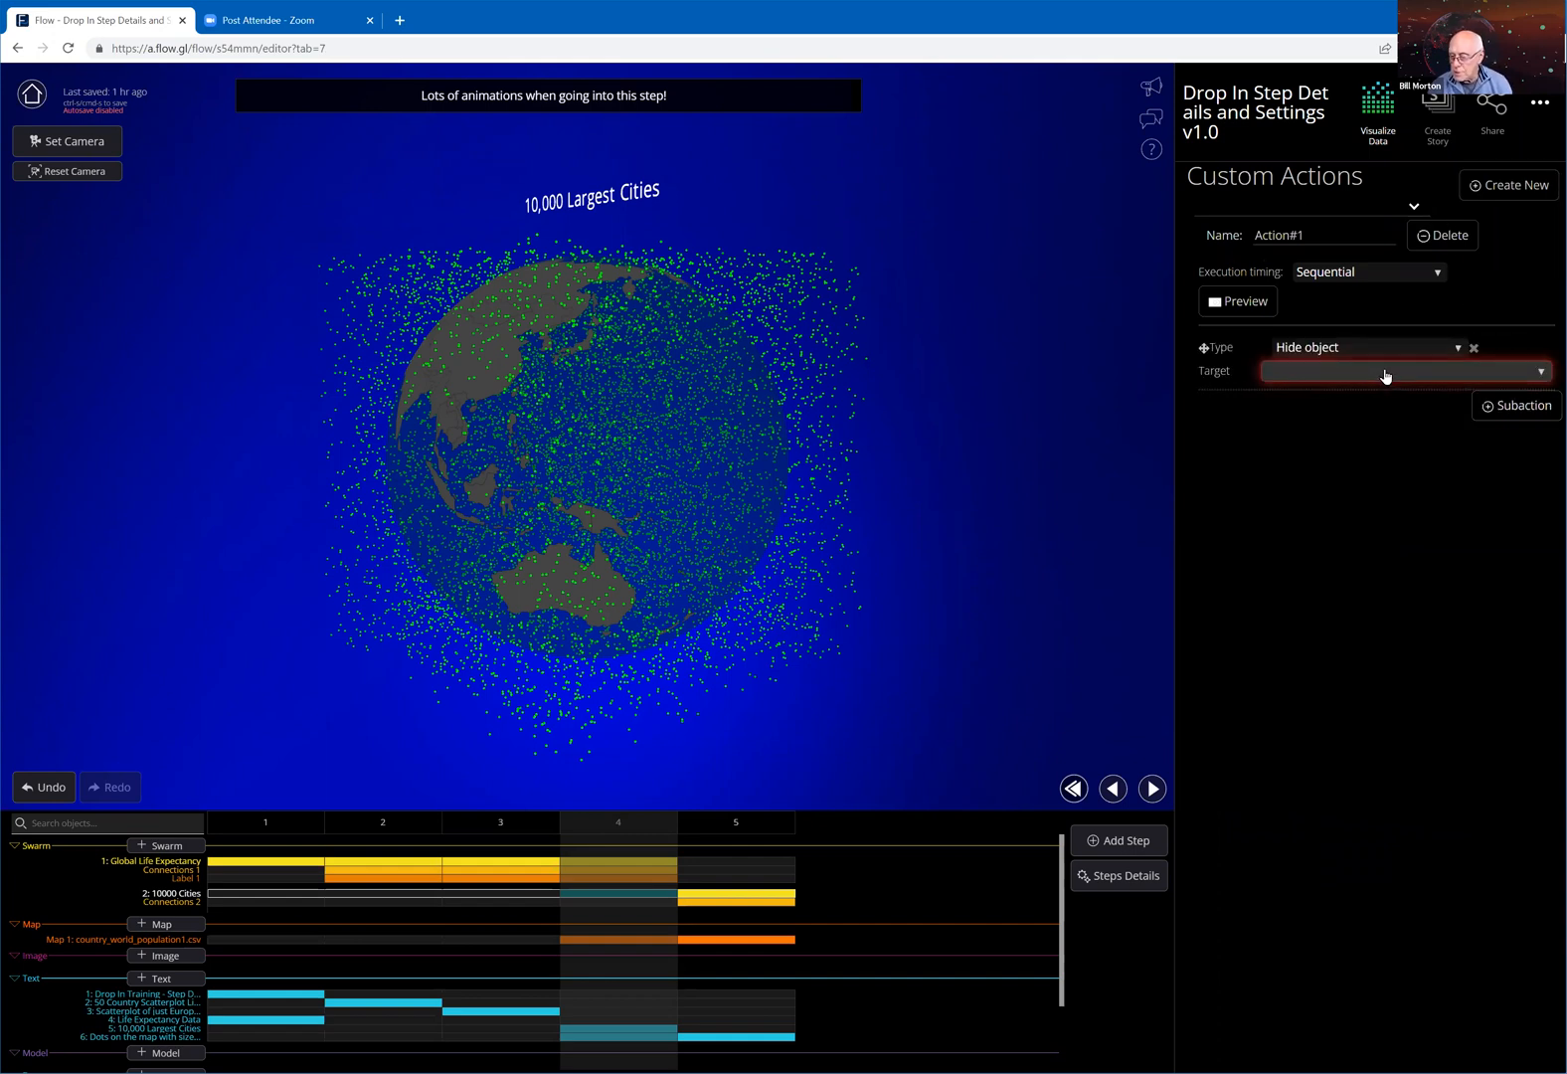
scroll(1405, 370, "down", 1)
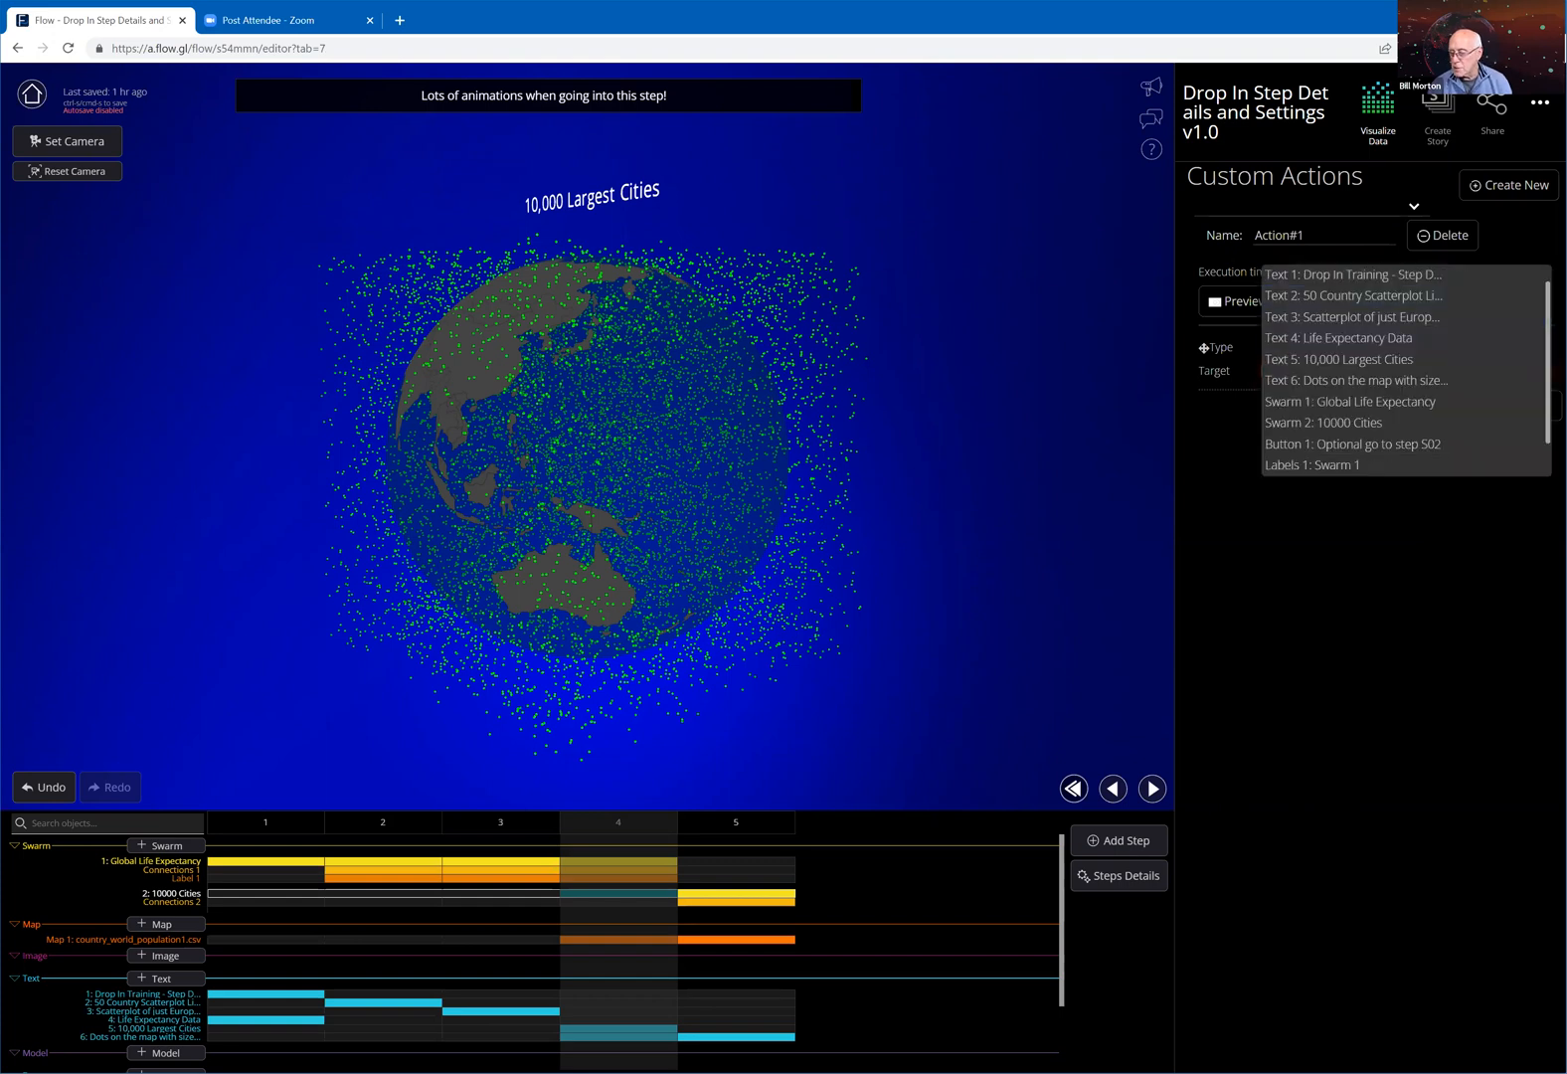
scroll(1406, 370, "up", 1)
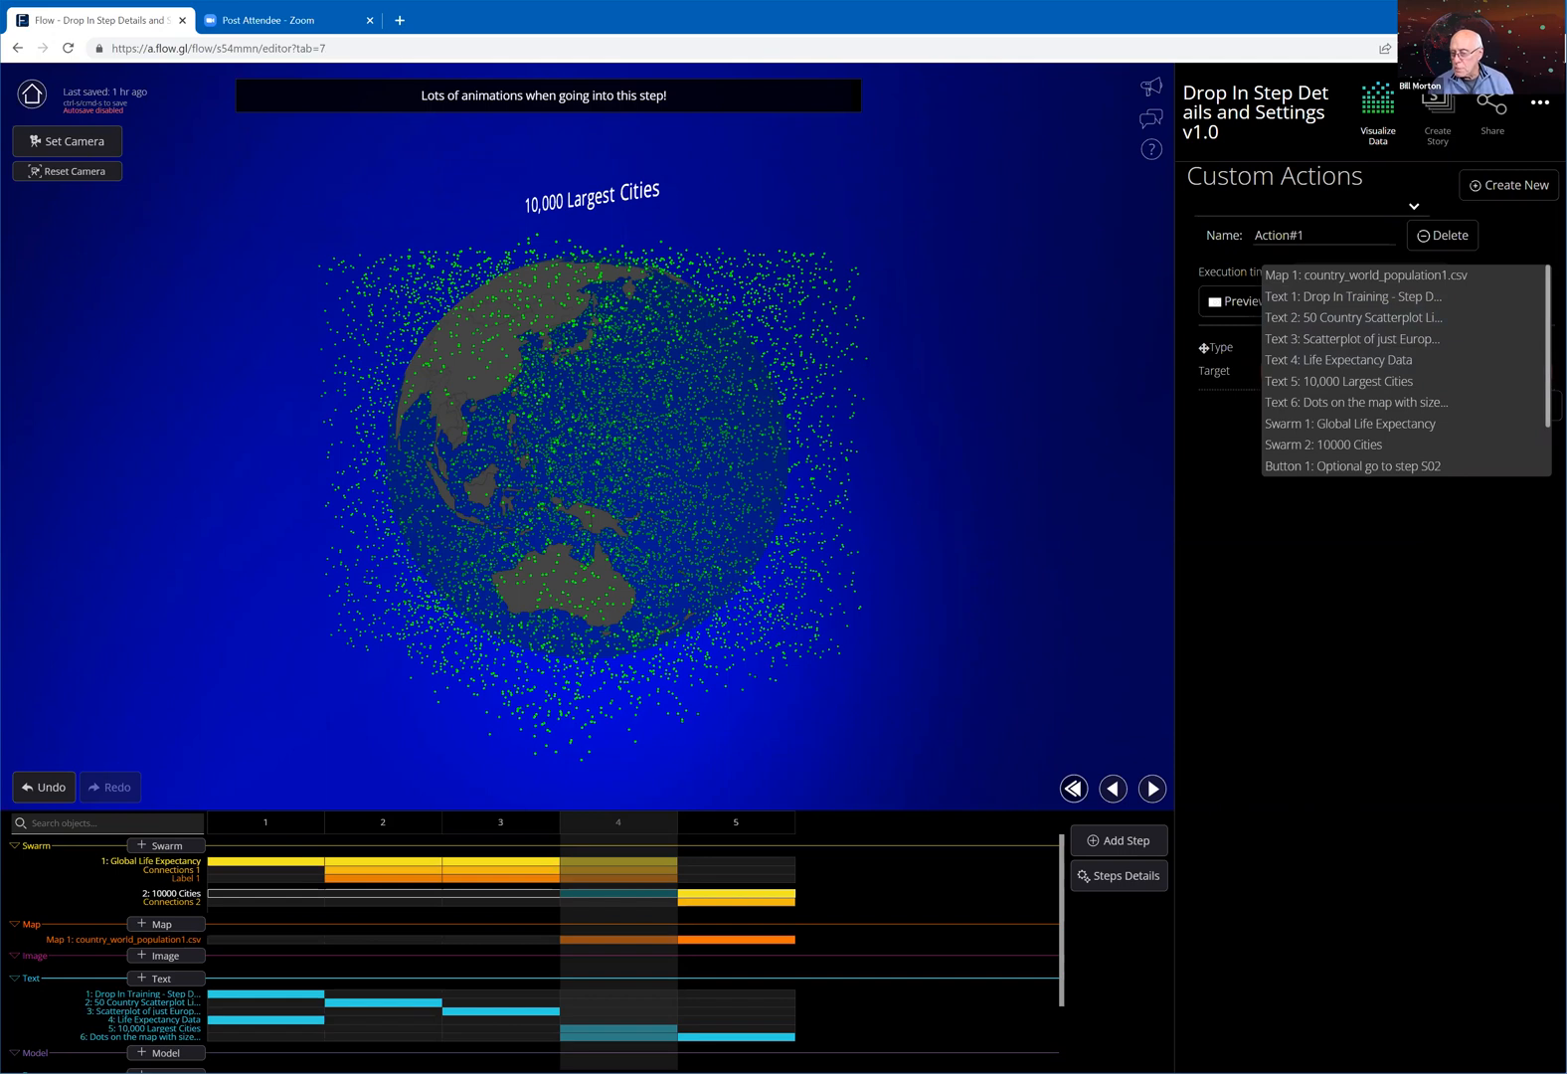
scroll(1406, 370, "down", 3)
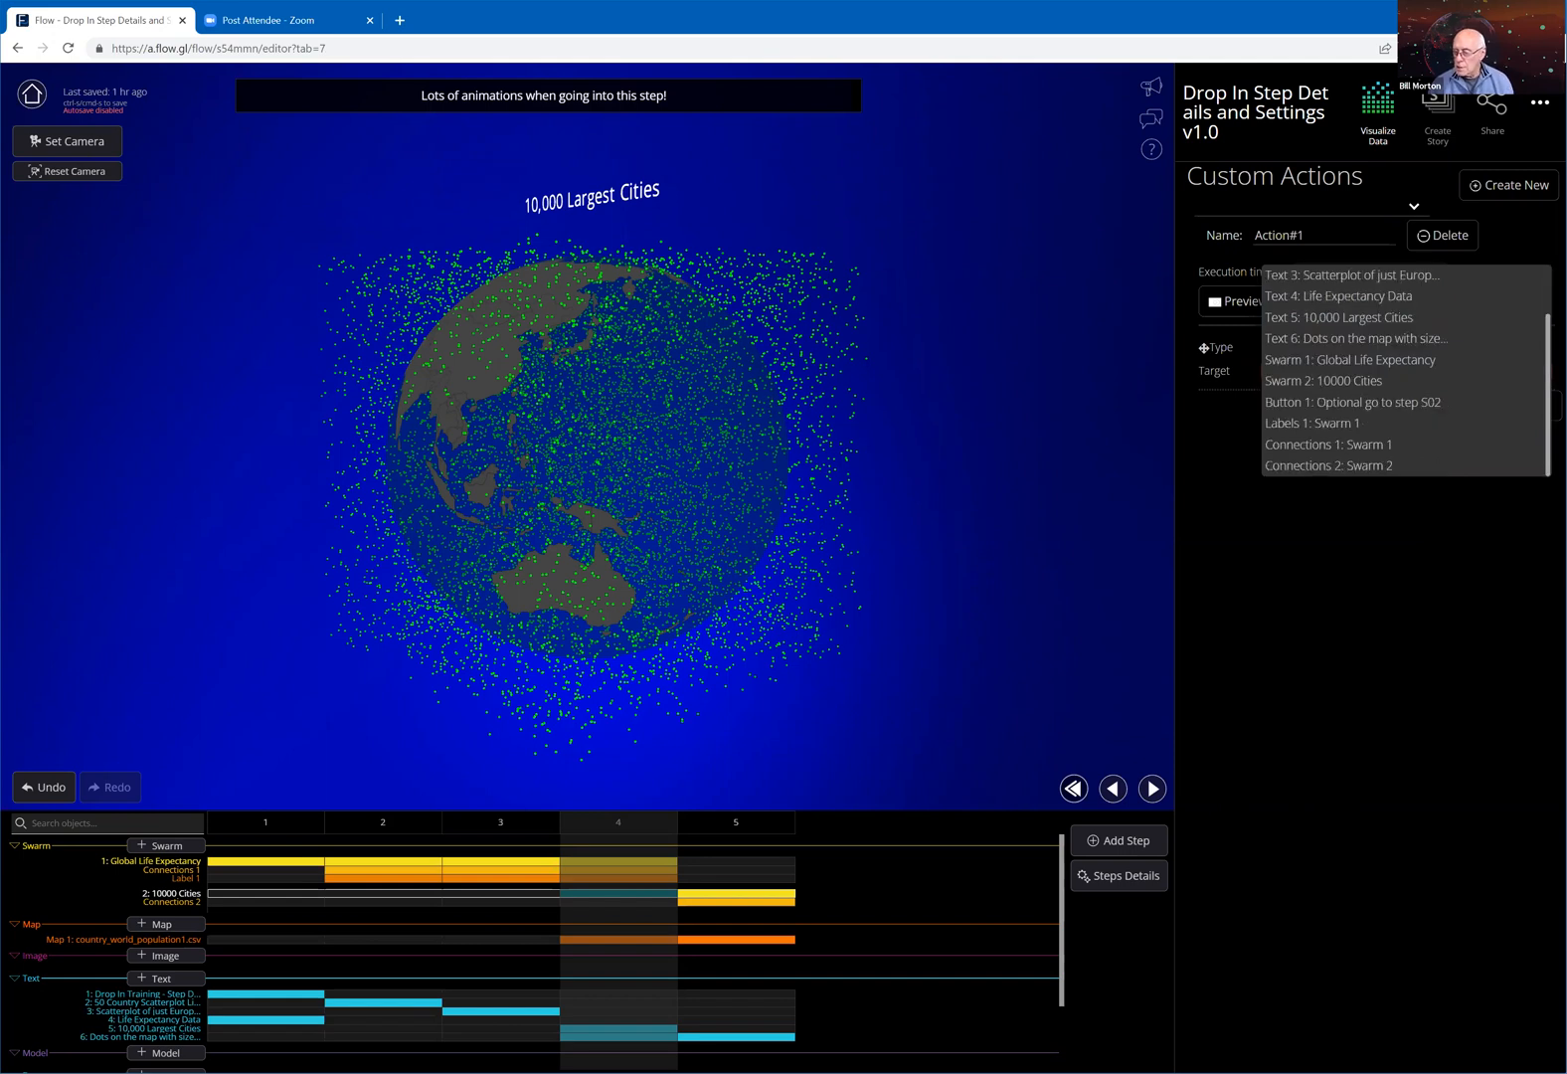
scroll(1494, 280, "up", 3)
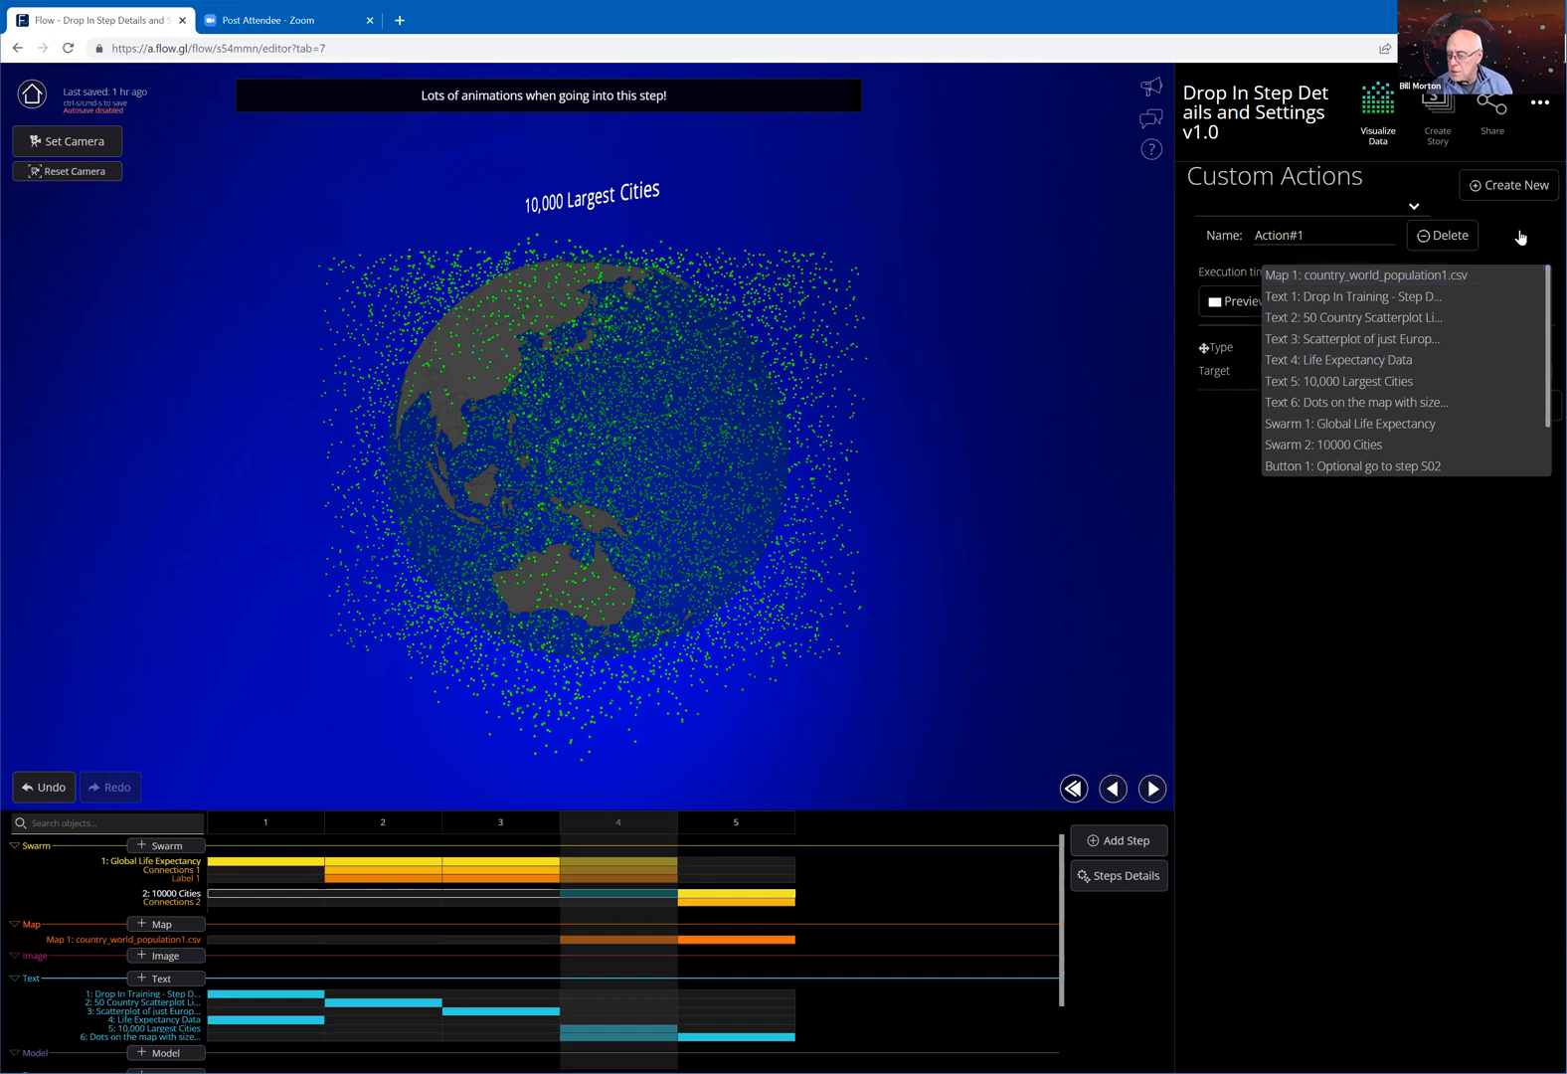
left_click(1362, 230)
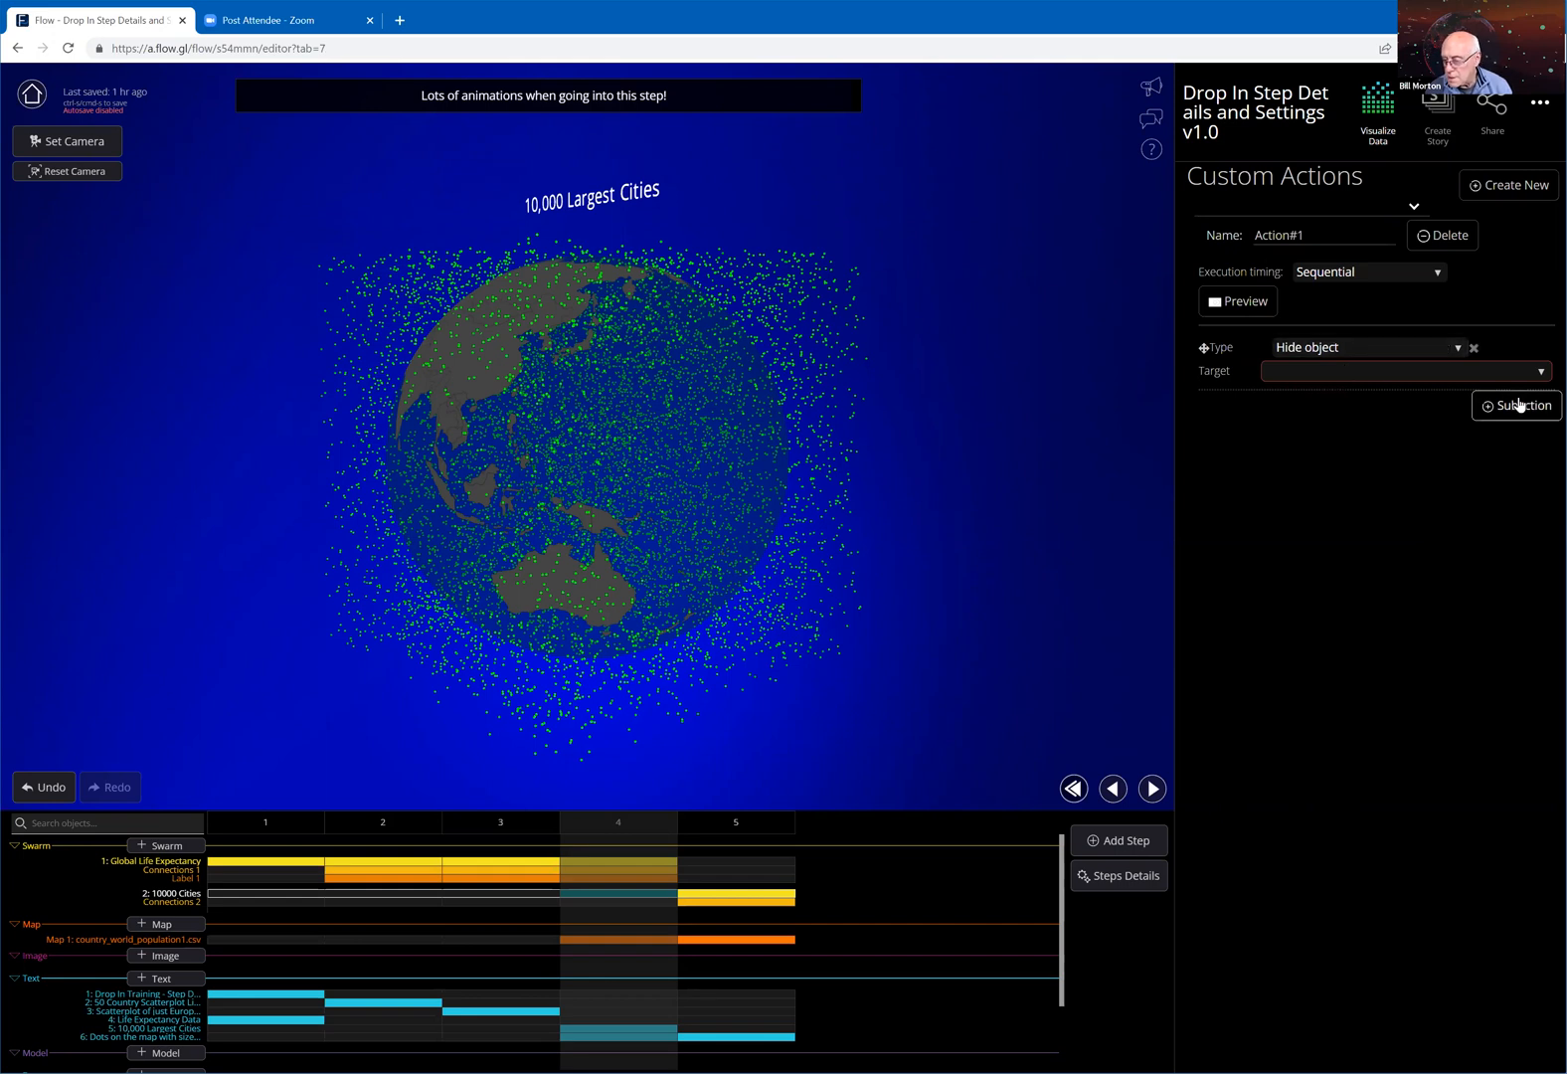
Examine the full range of subaction types available for the custom action, leaving Hide object selected
left_click(1415, 349)
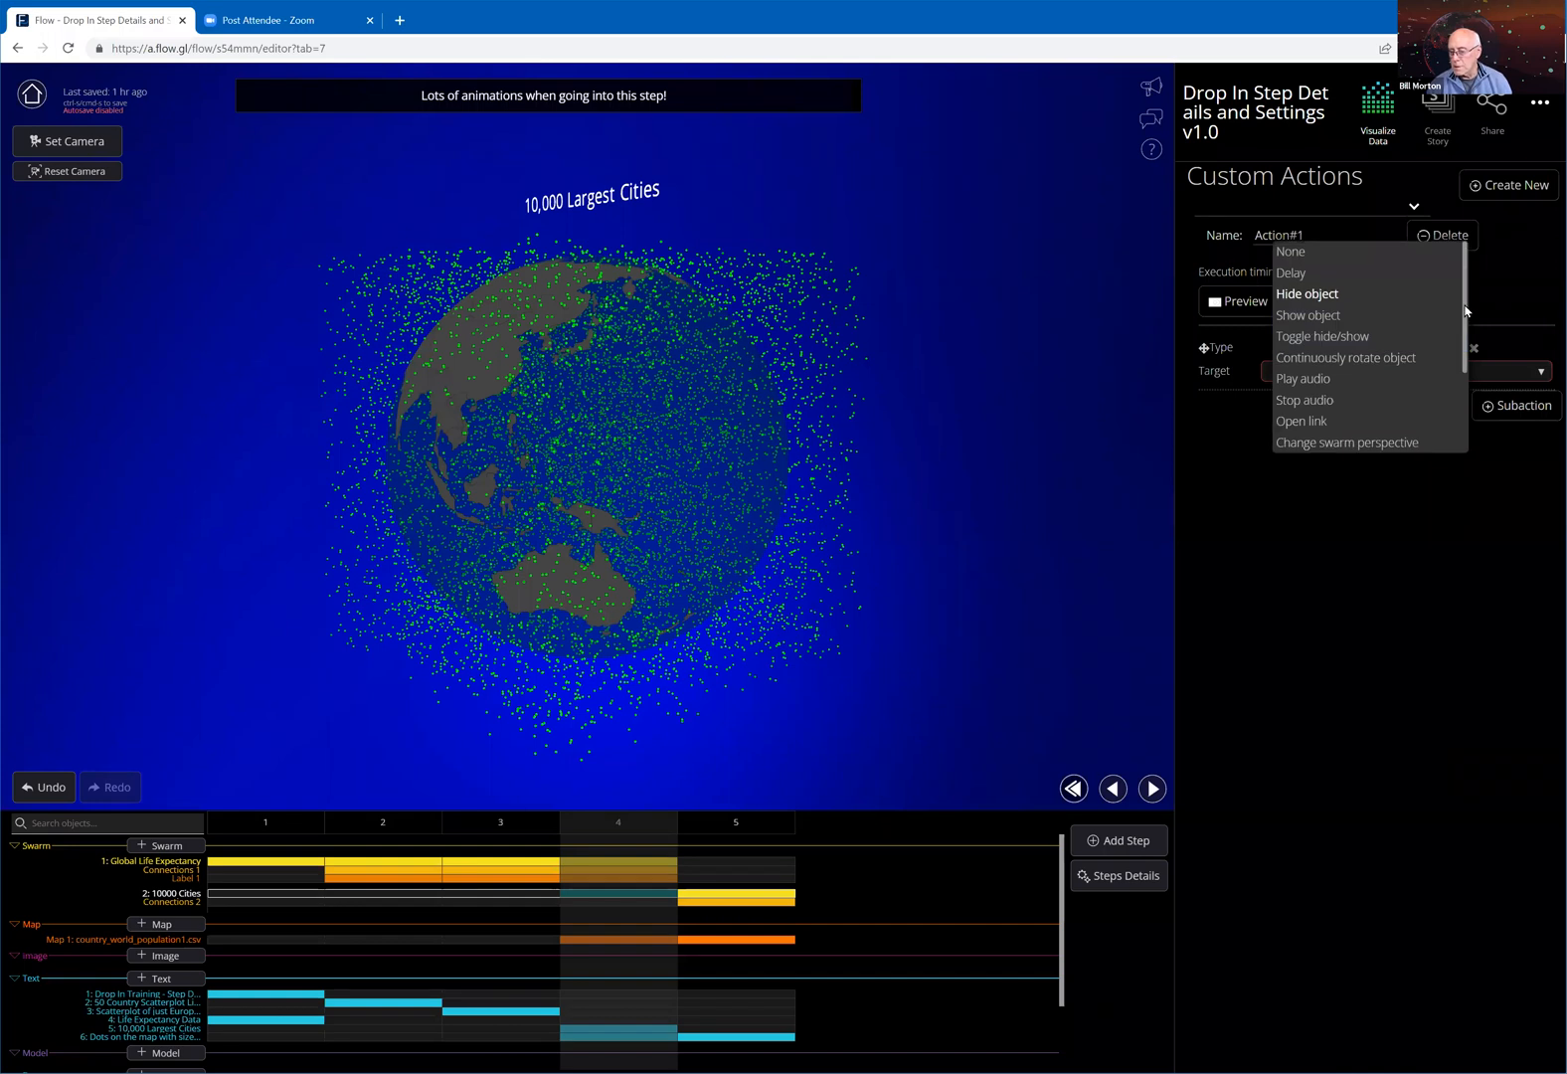
scroll(1466, 312, "down", 1)
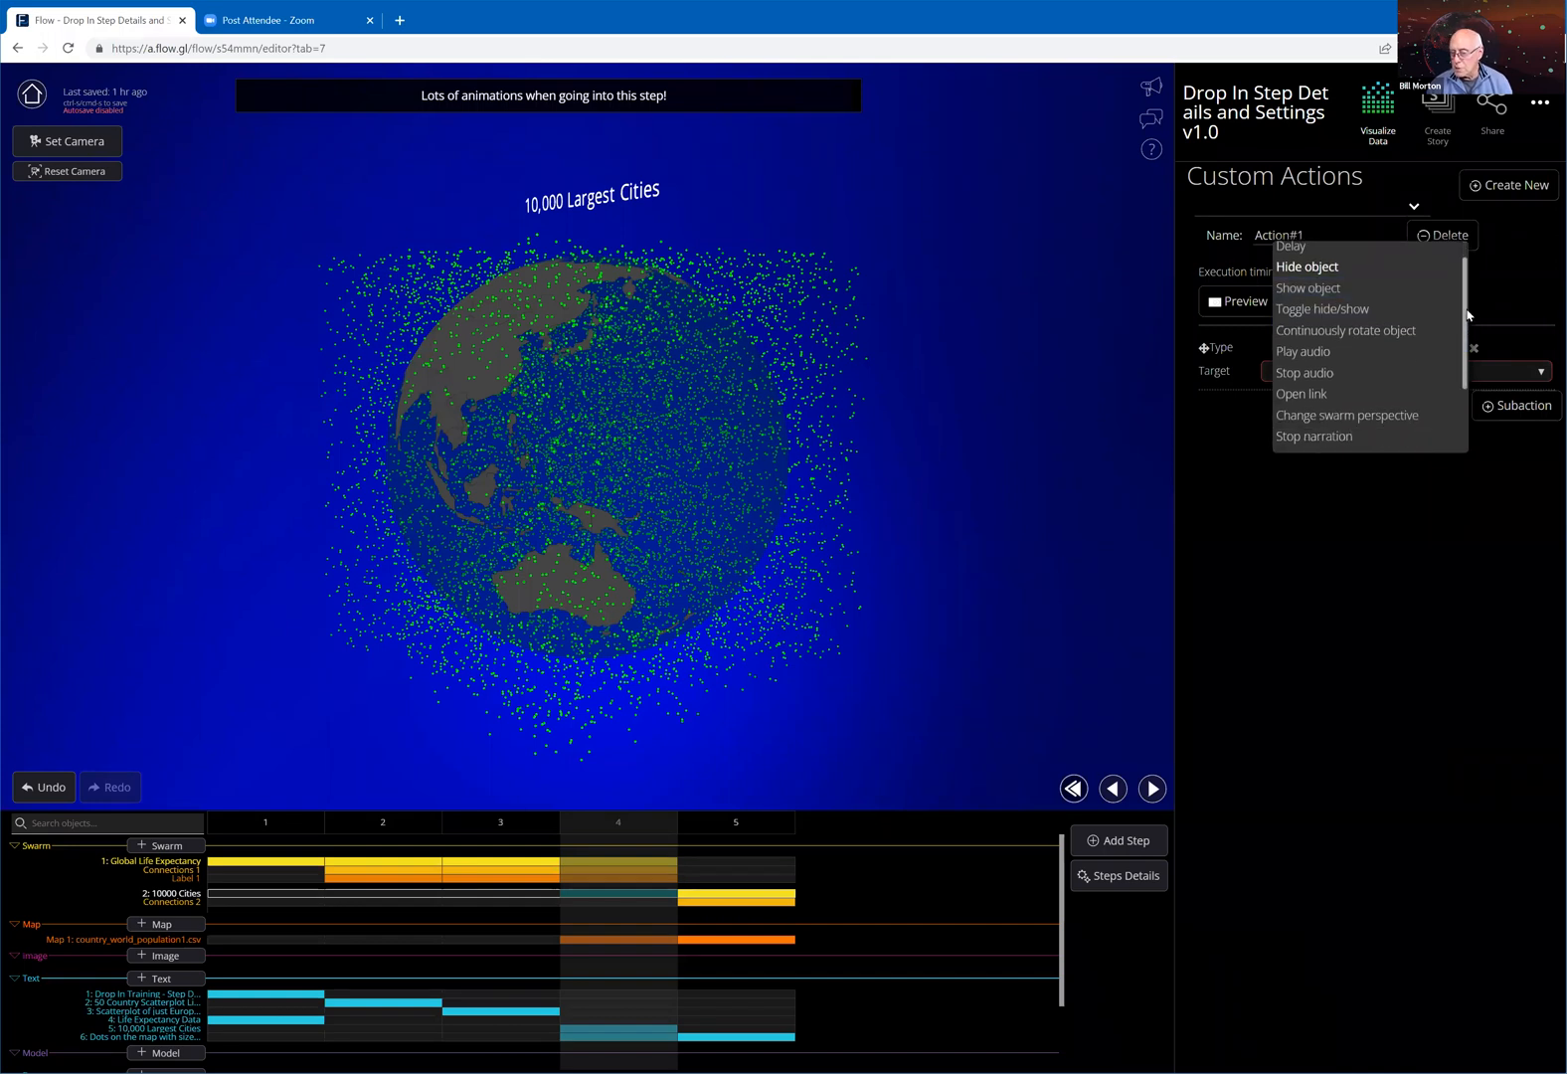
scroll(1468, 316, "up", 1)
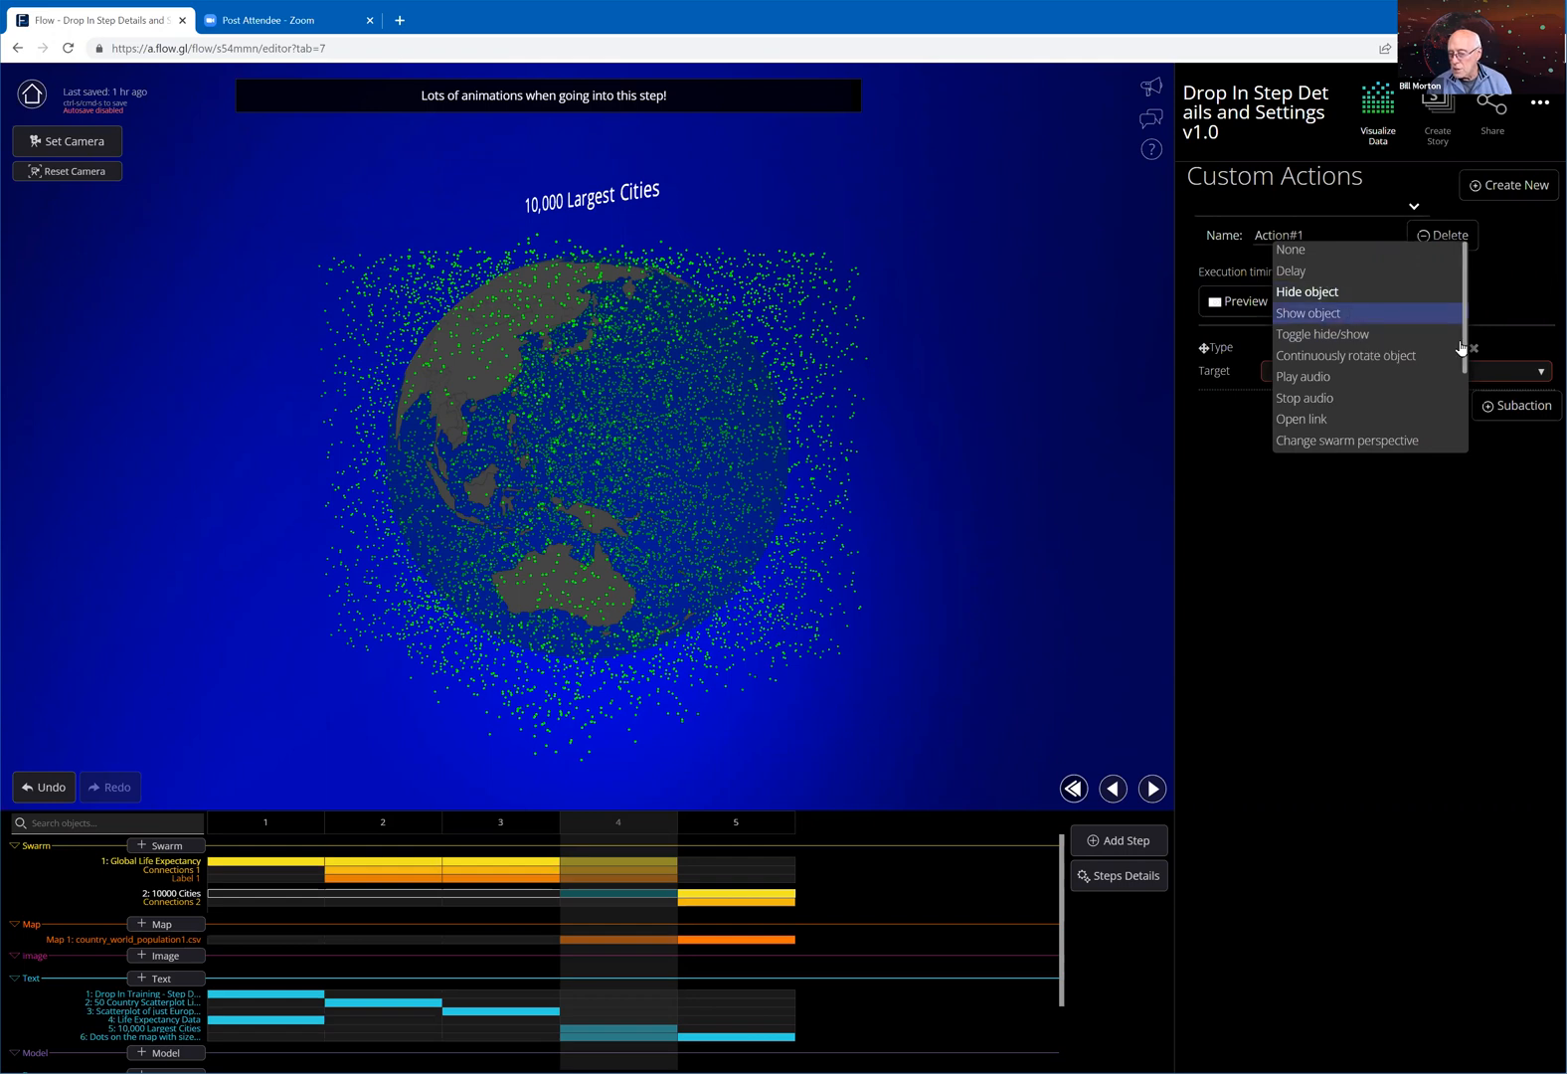
scroll(1403, 339, "down", 3)
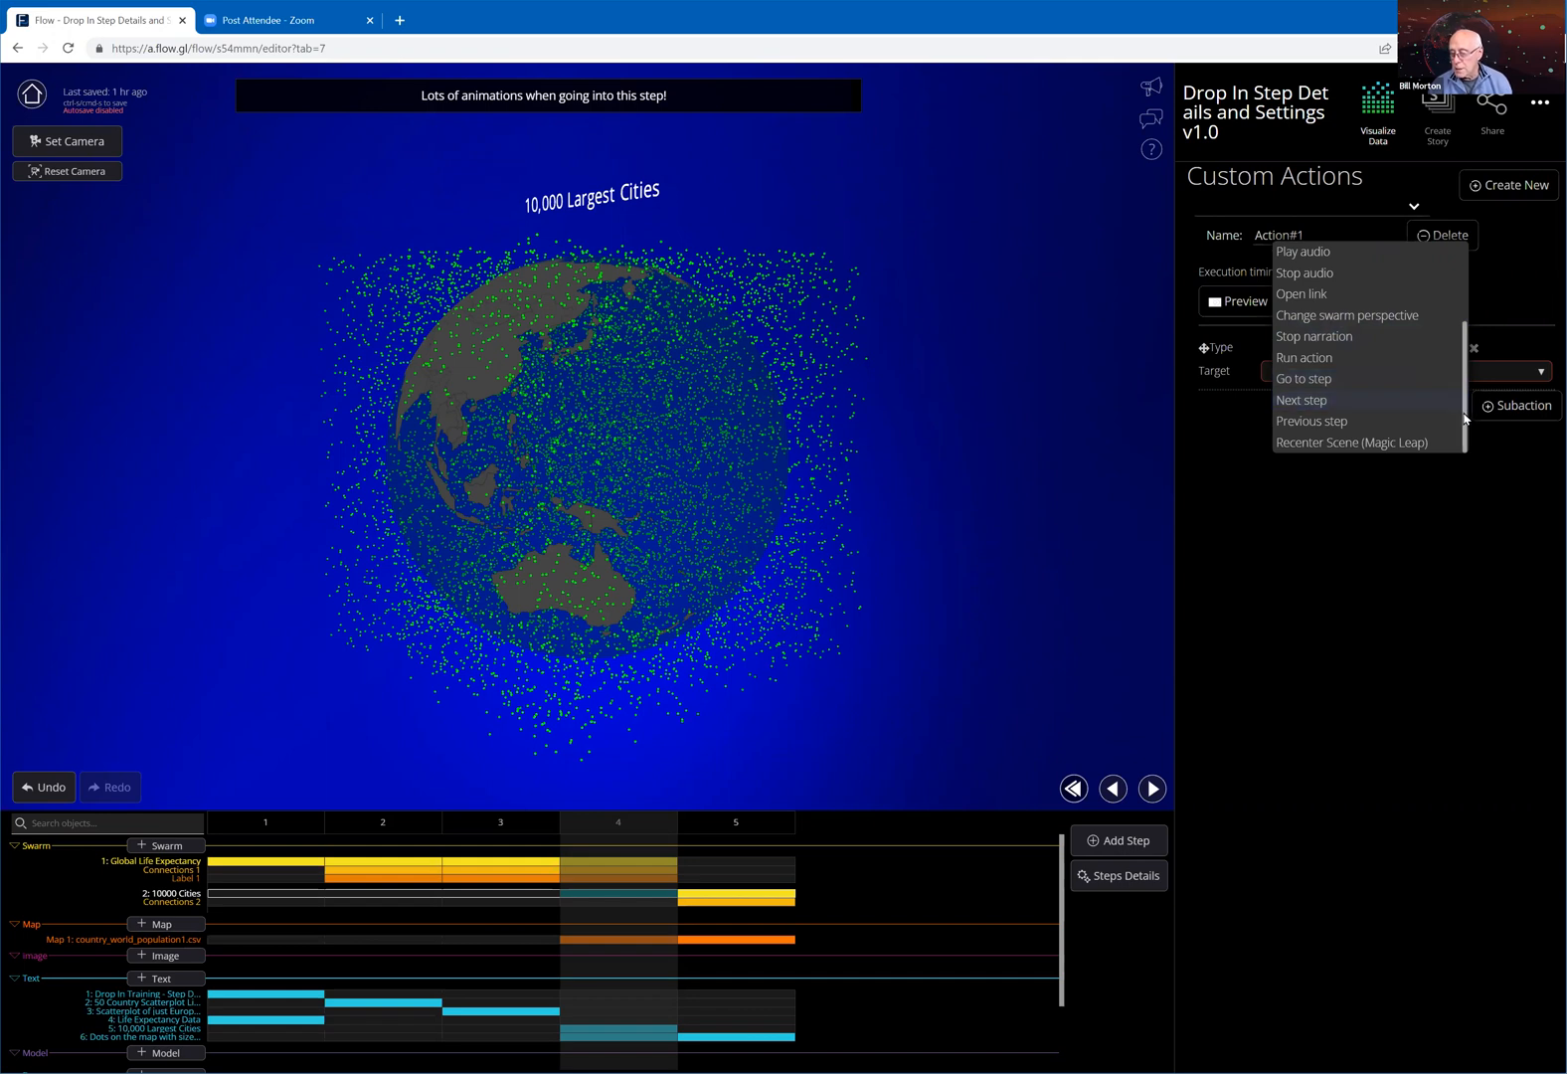
scroll(1361, 398, "up", 3)
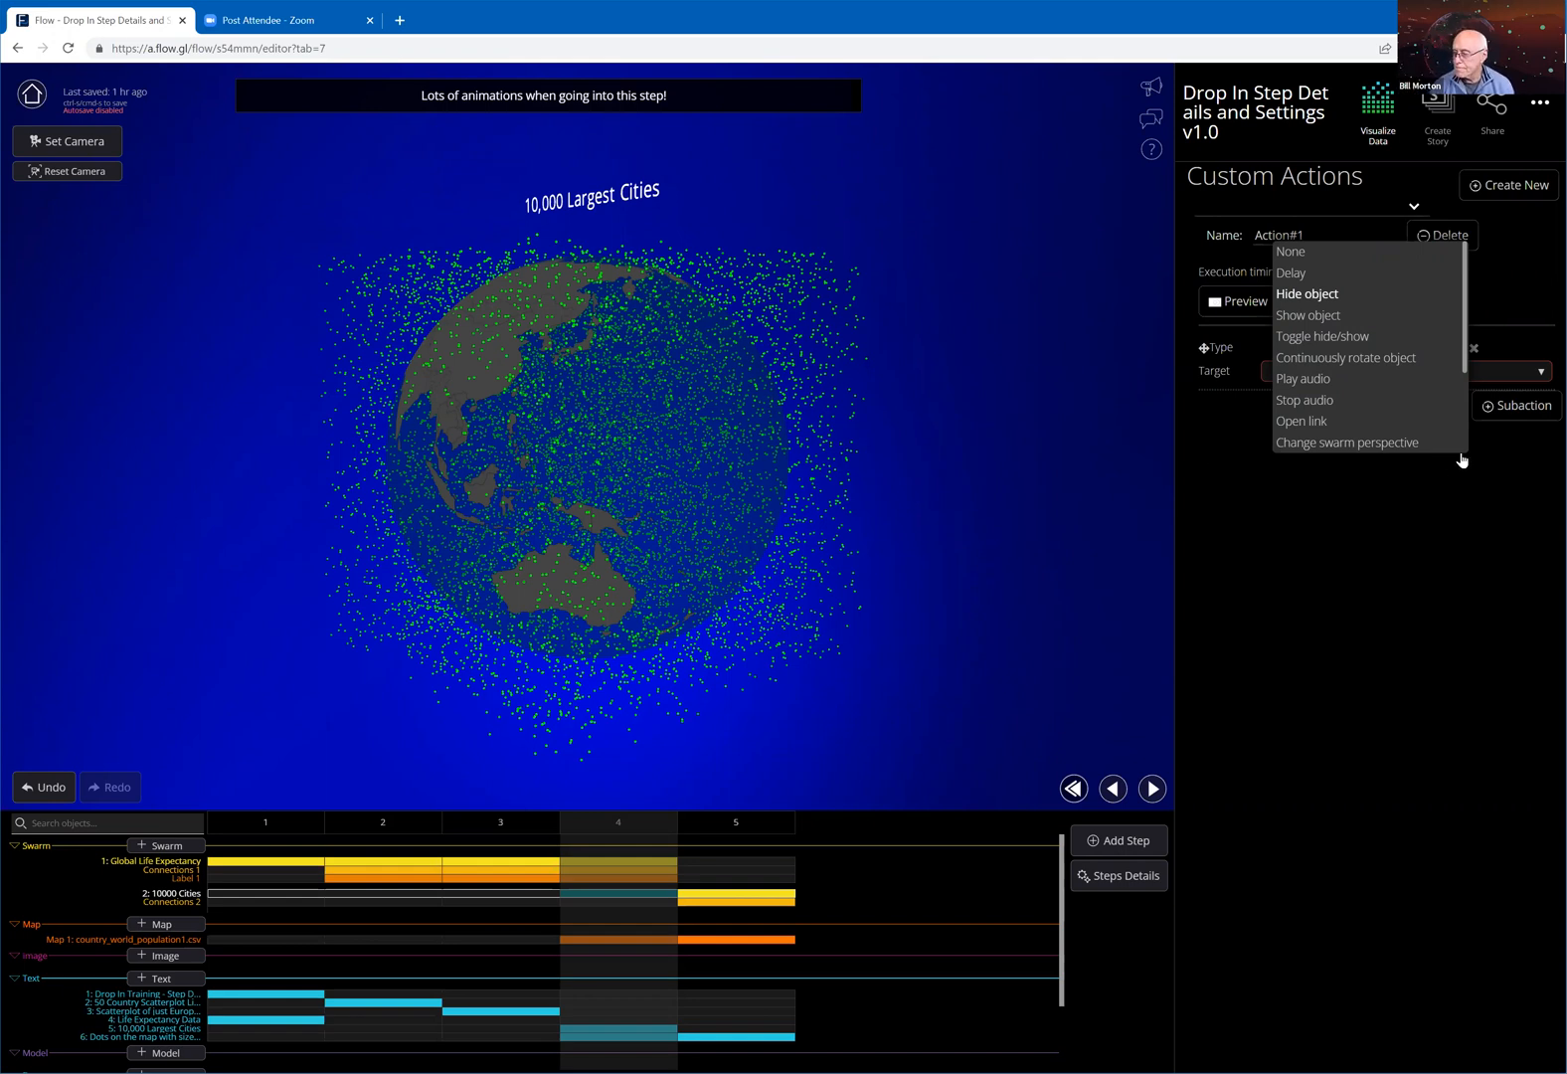
left_click_drag(1466, 316, 1465, 322)
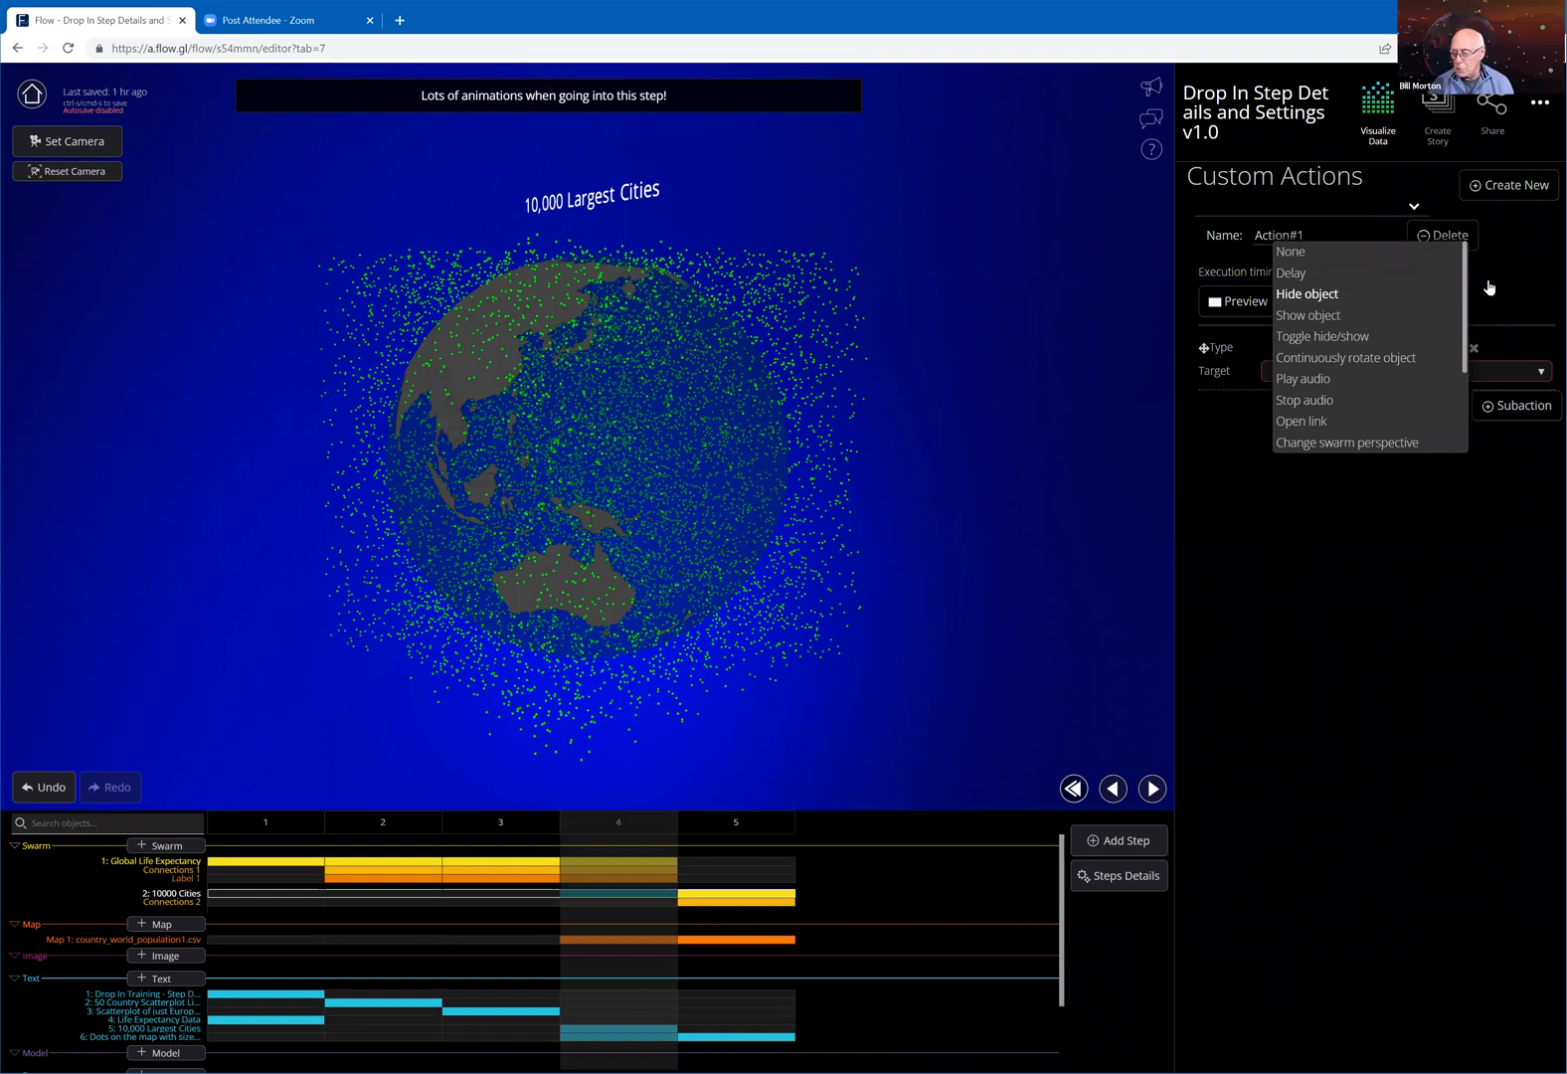
left_click(1483, 292)
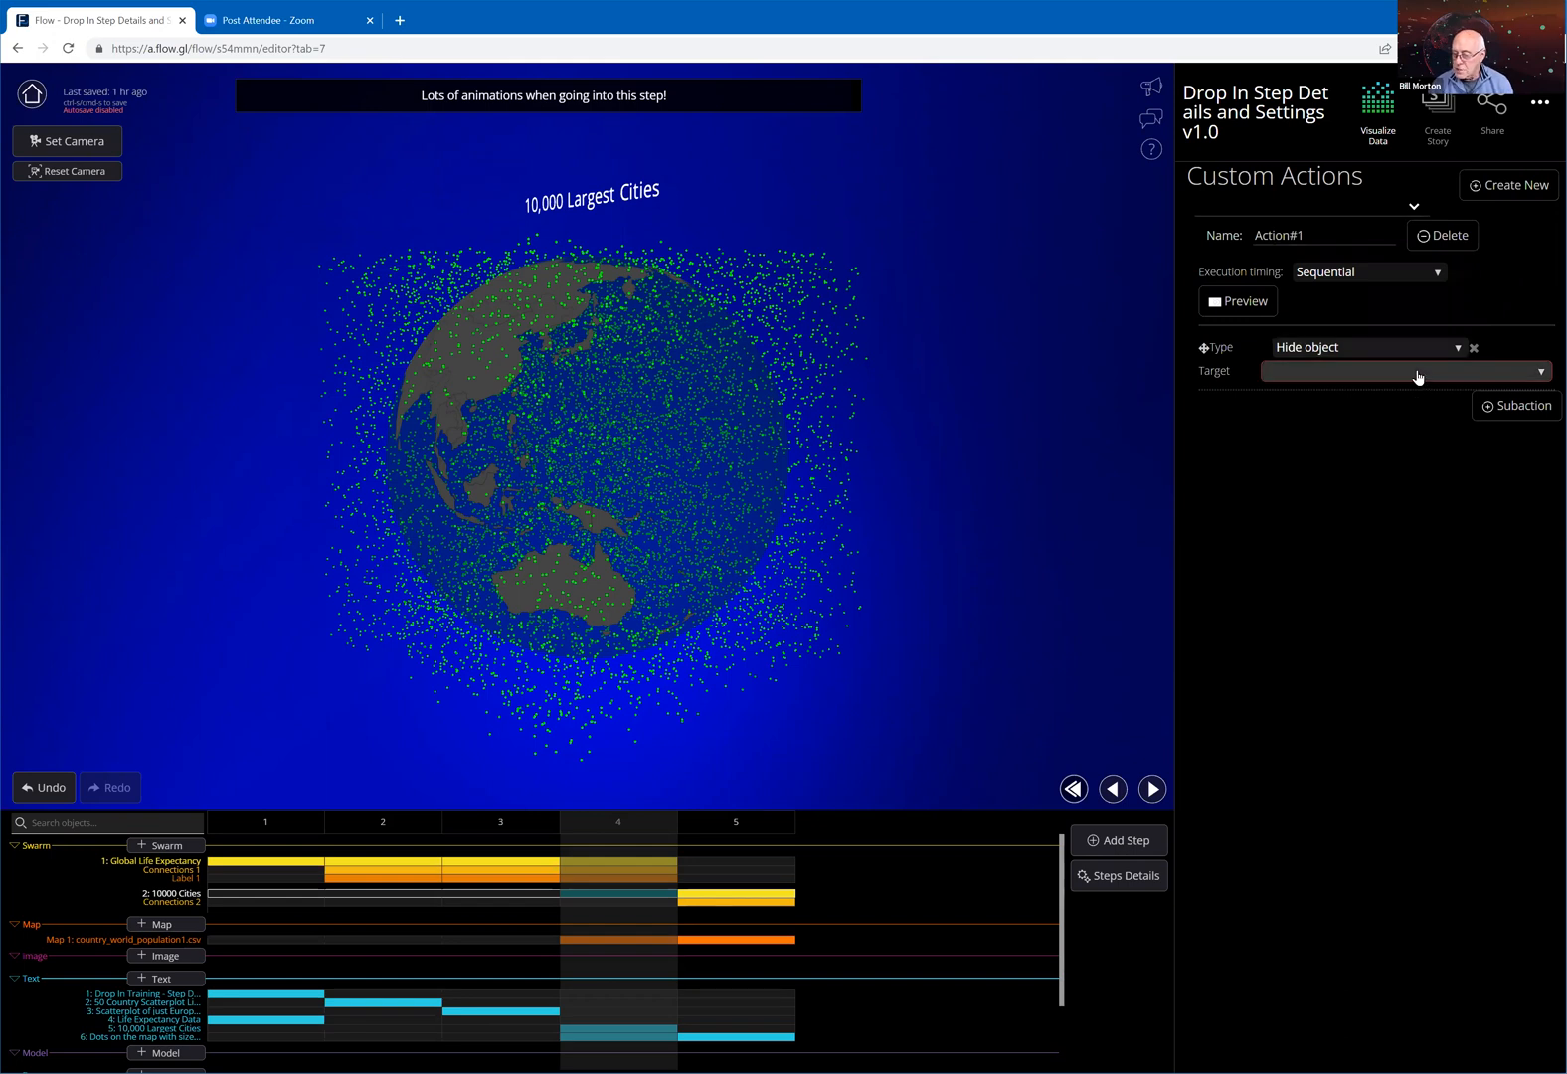
Review the Hide object subaction's possible targets again, including the text and swarm objects, without assigning one
left_click(1349, 374)
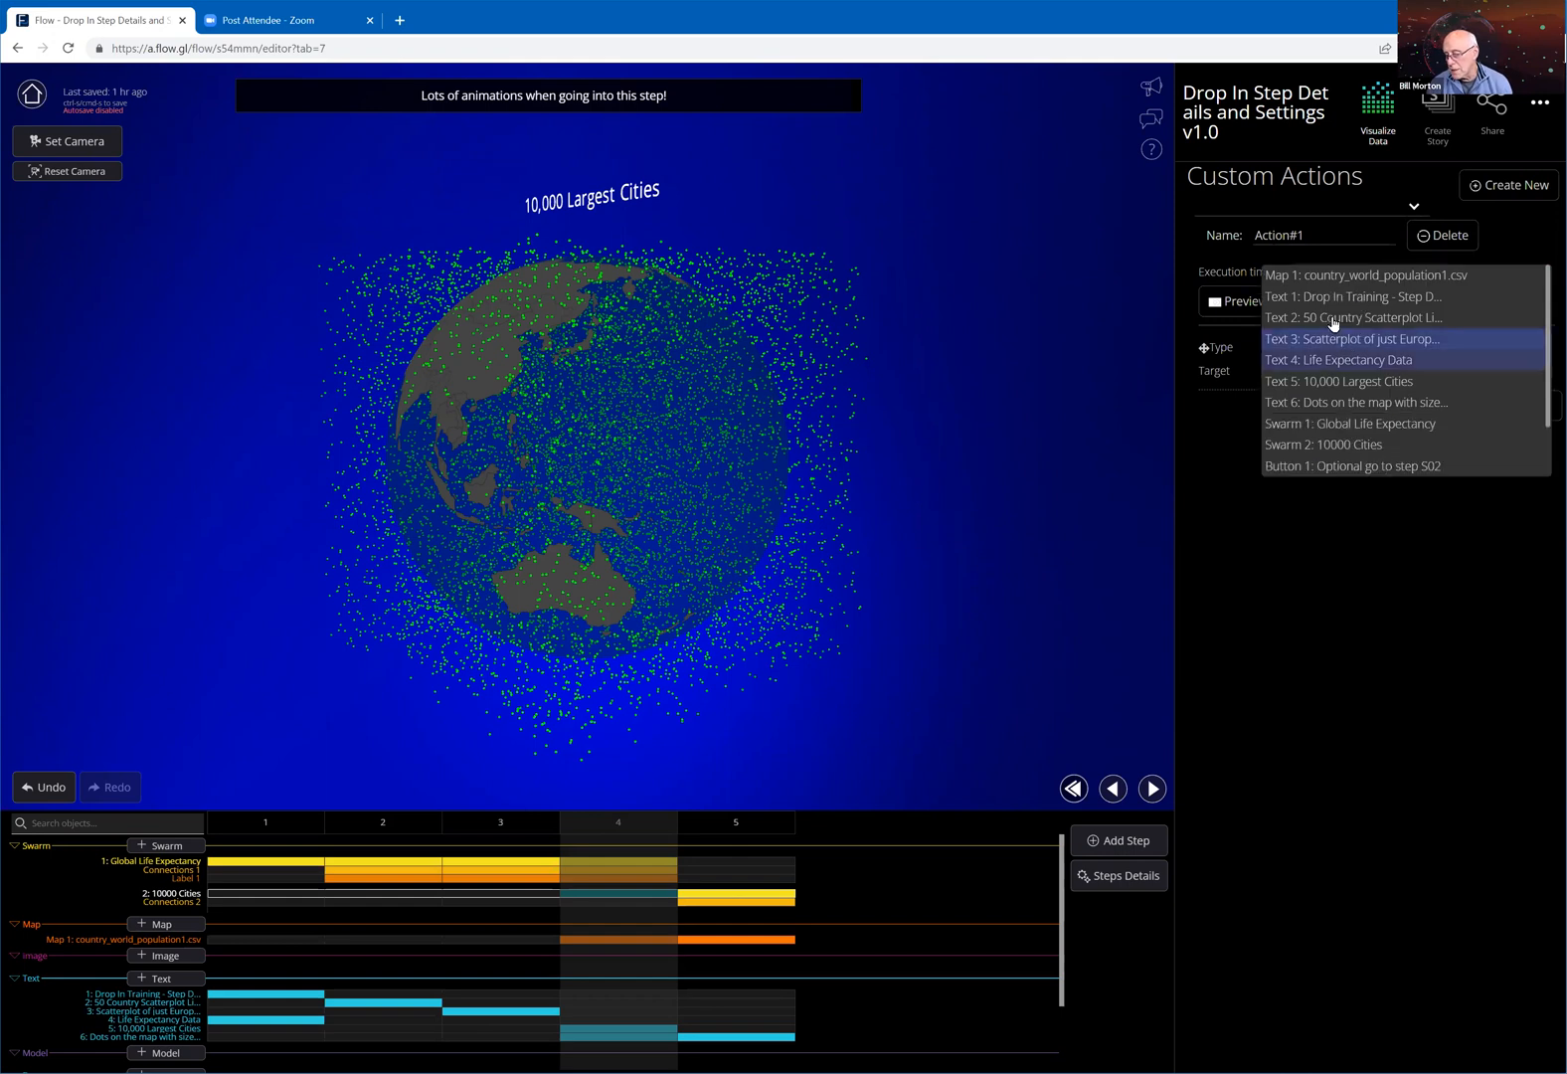
left_click(1307, 447)
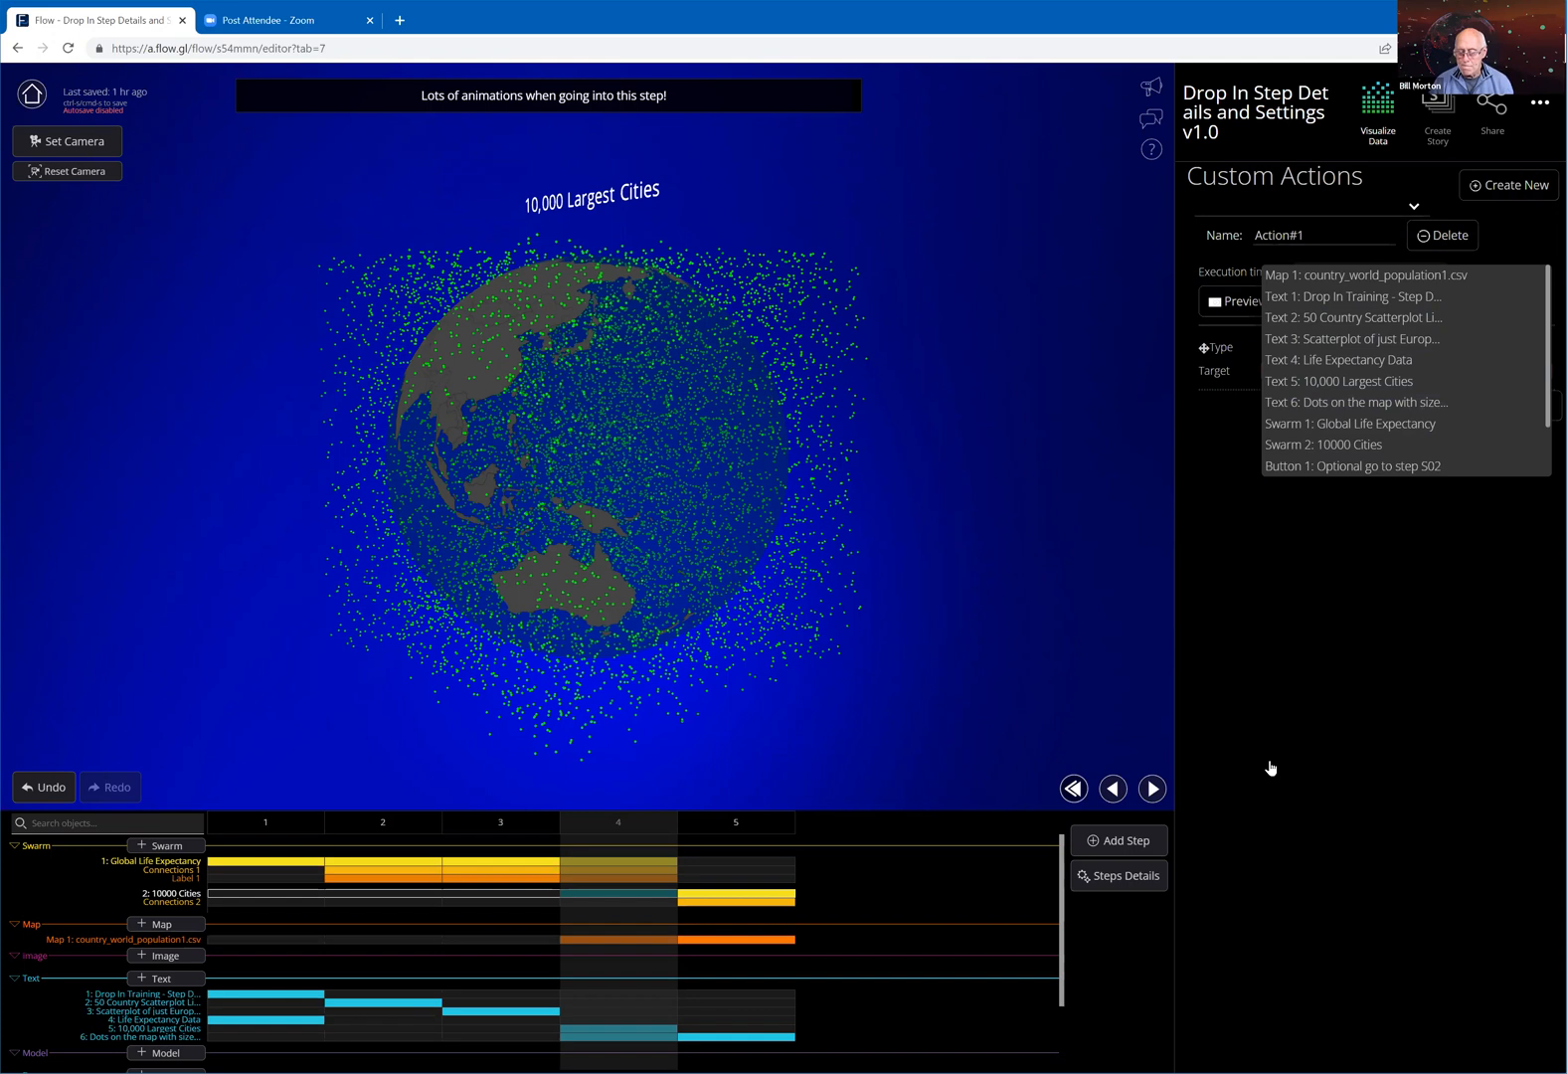
left_click(1351, 581)
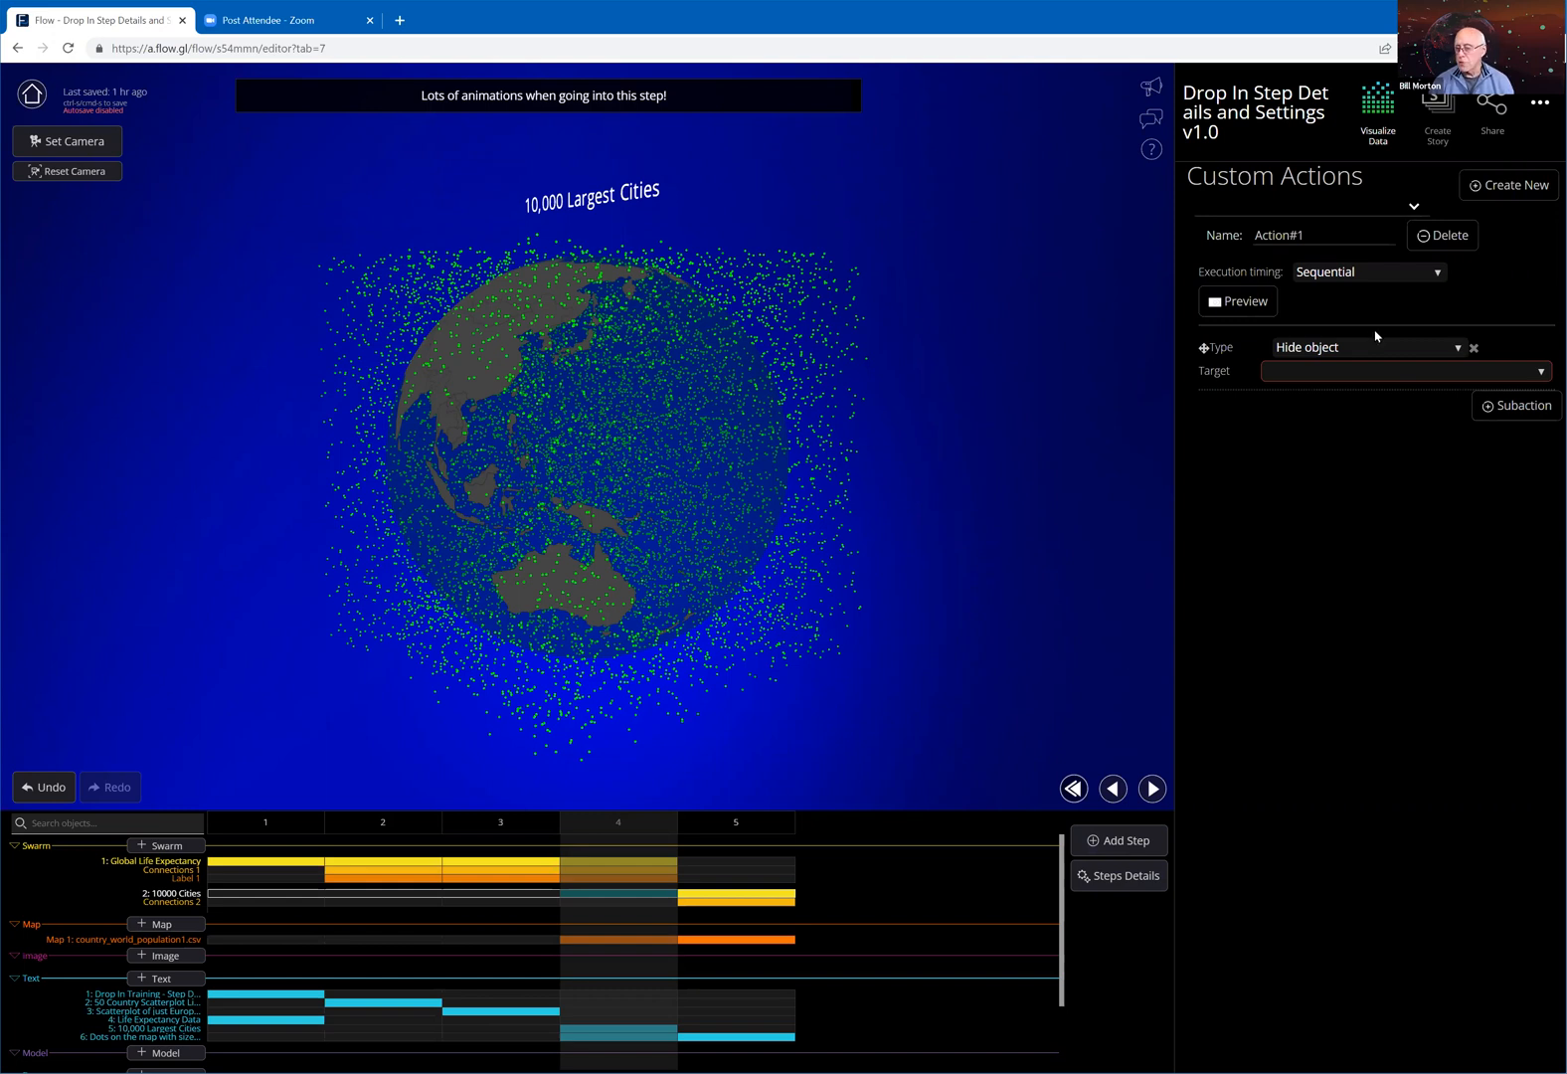
Examine the presentation's Settings, including revision locking, autosave and mobile AR height offsets, and review its data sources
left_click(1541, 104)
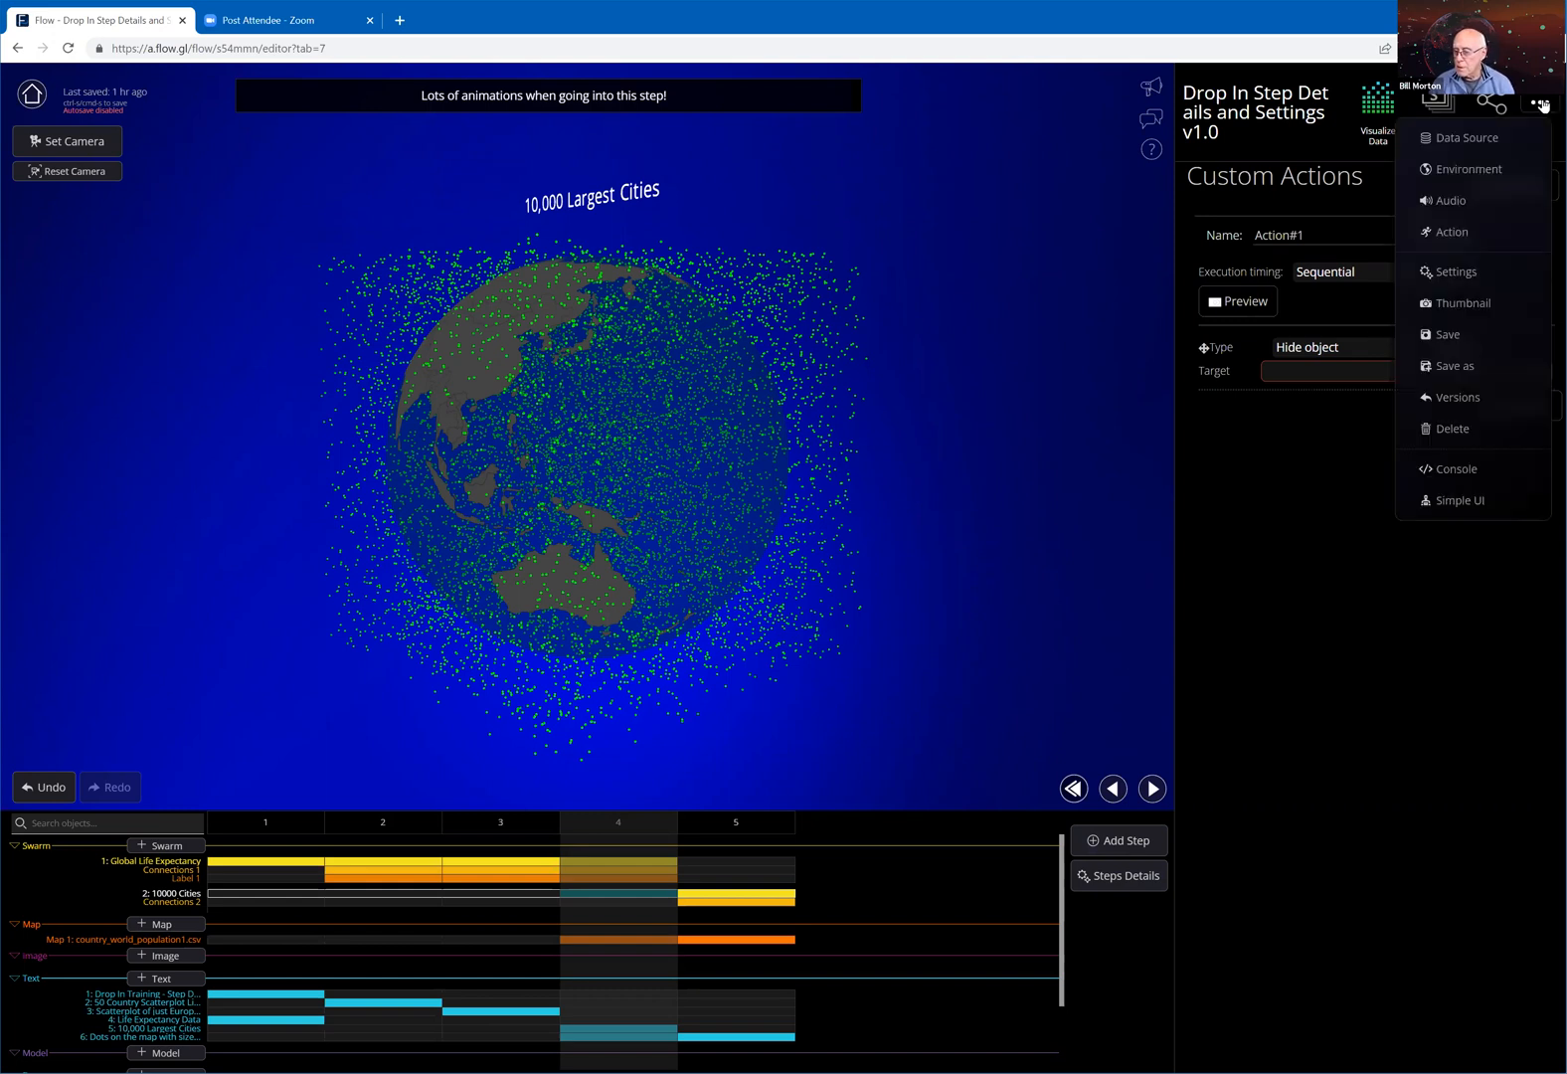
left_click(1468, 275)
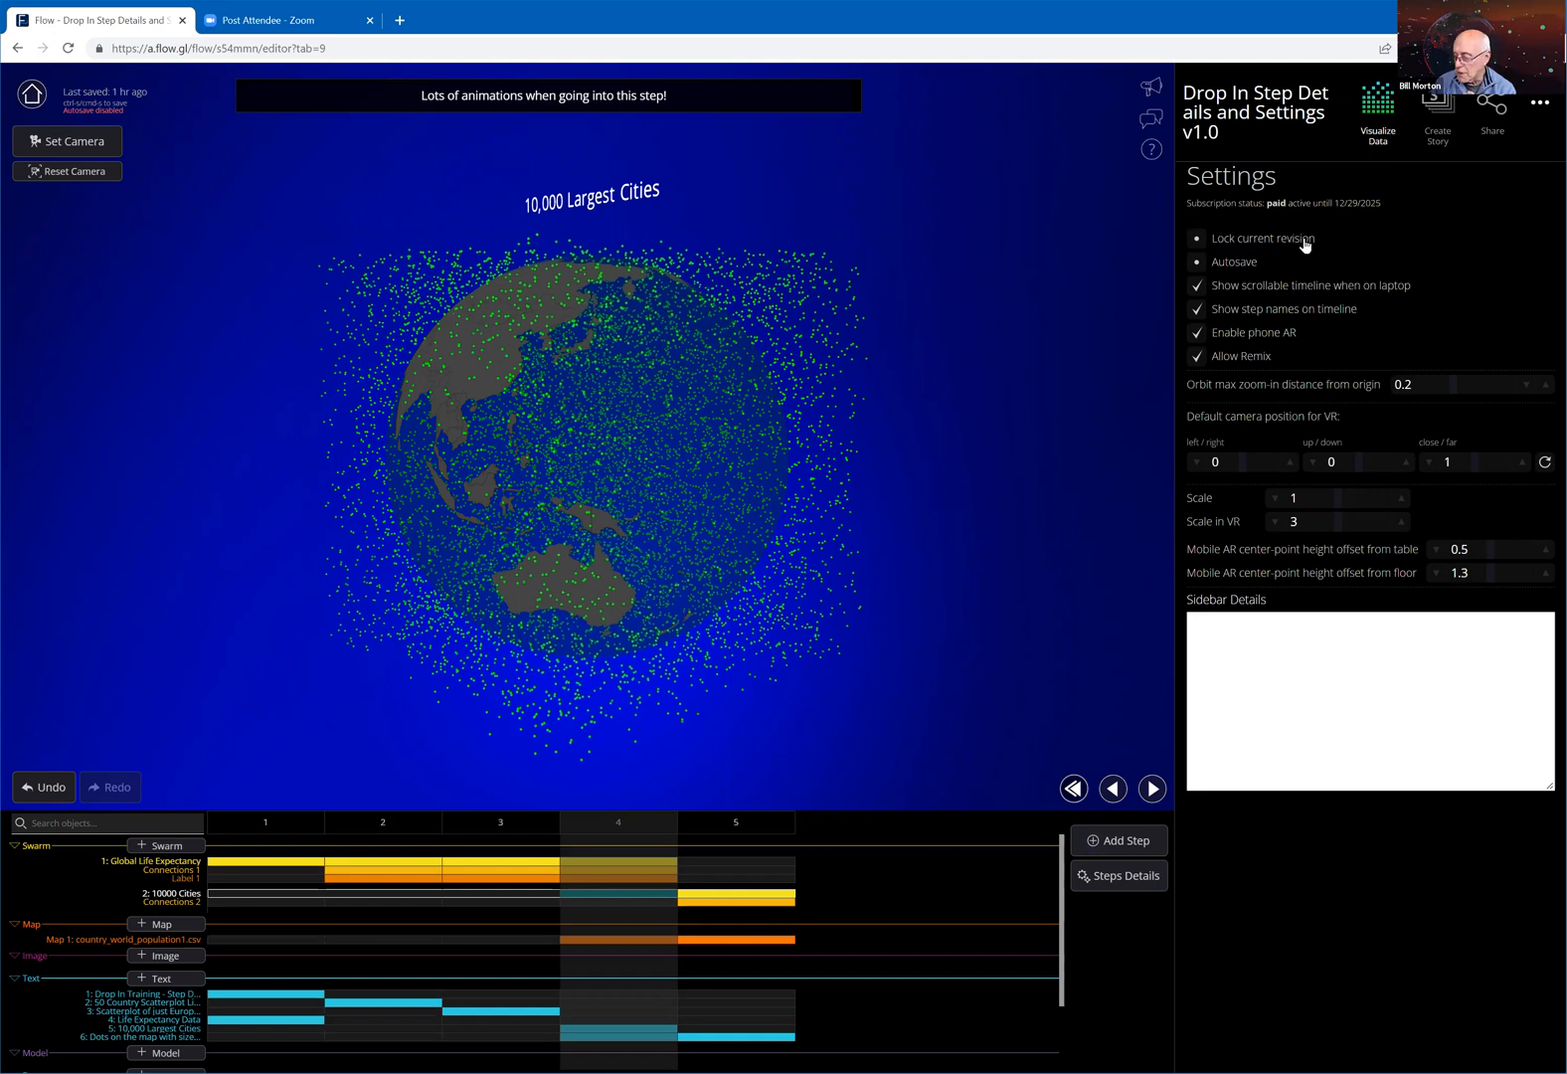
left_click(1198, 237)
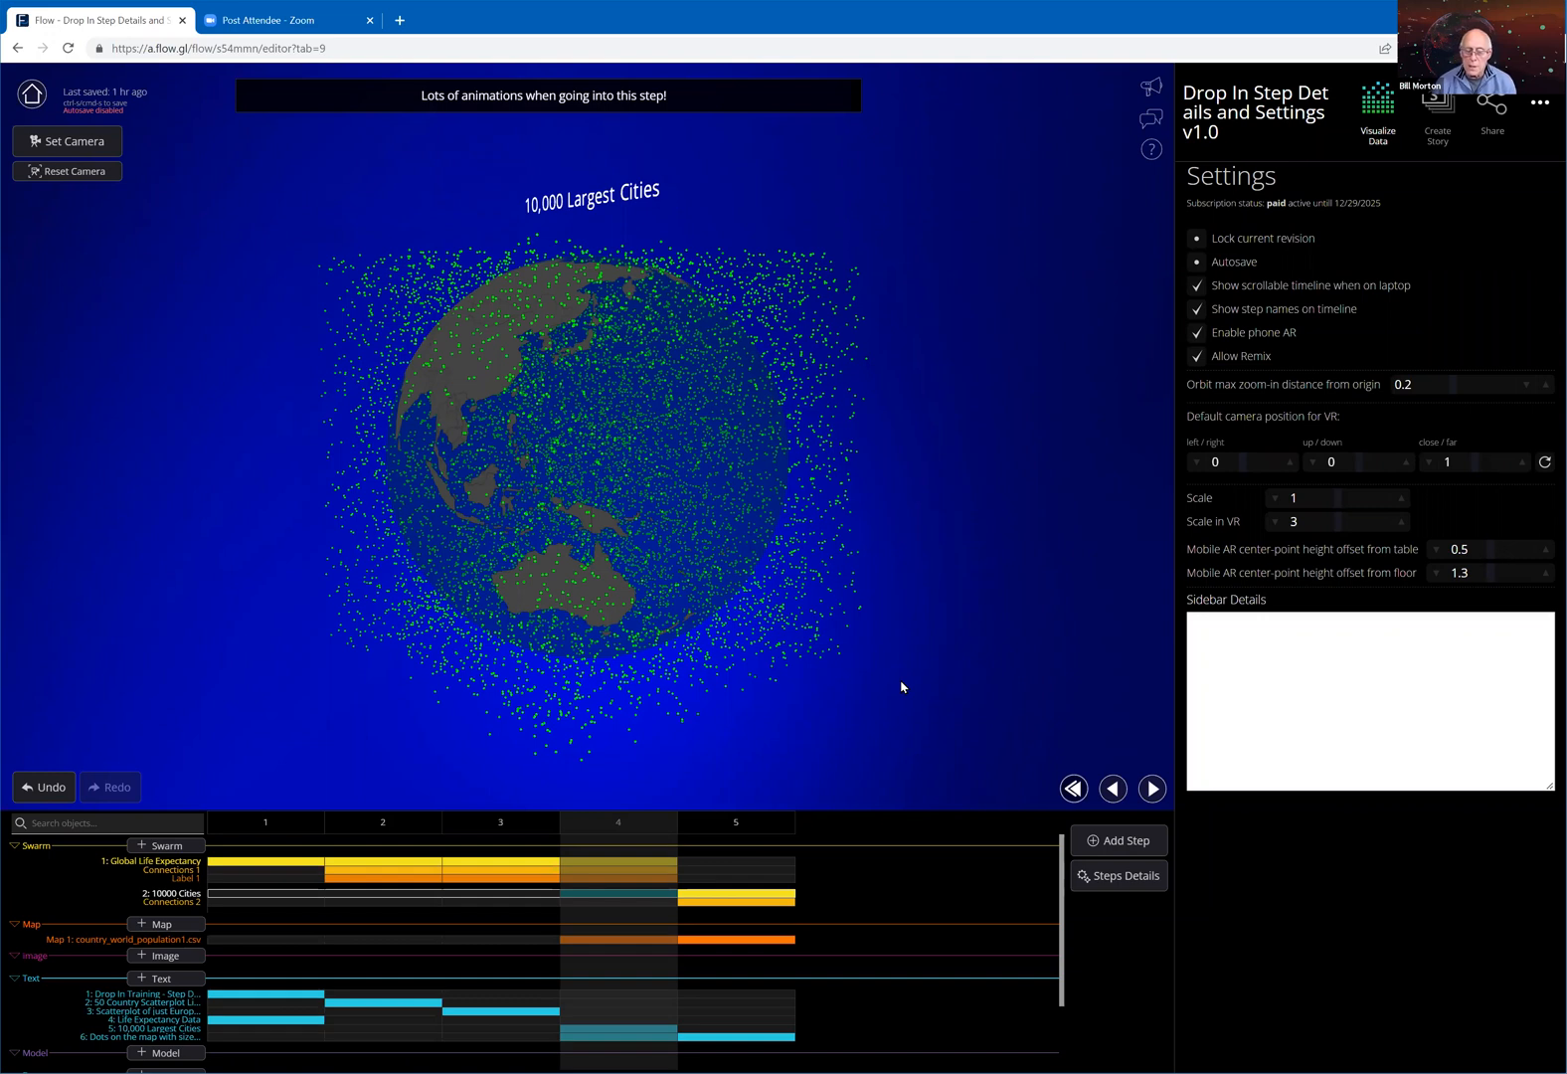
left_click(1211, 265)
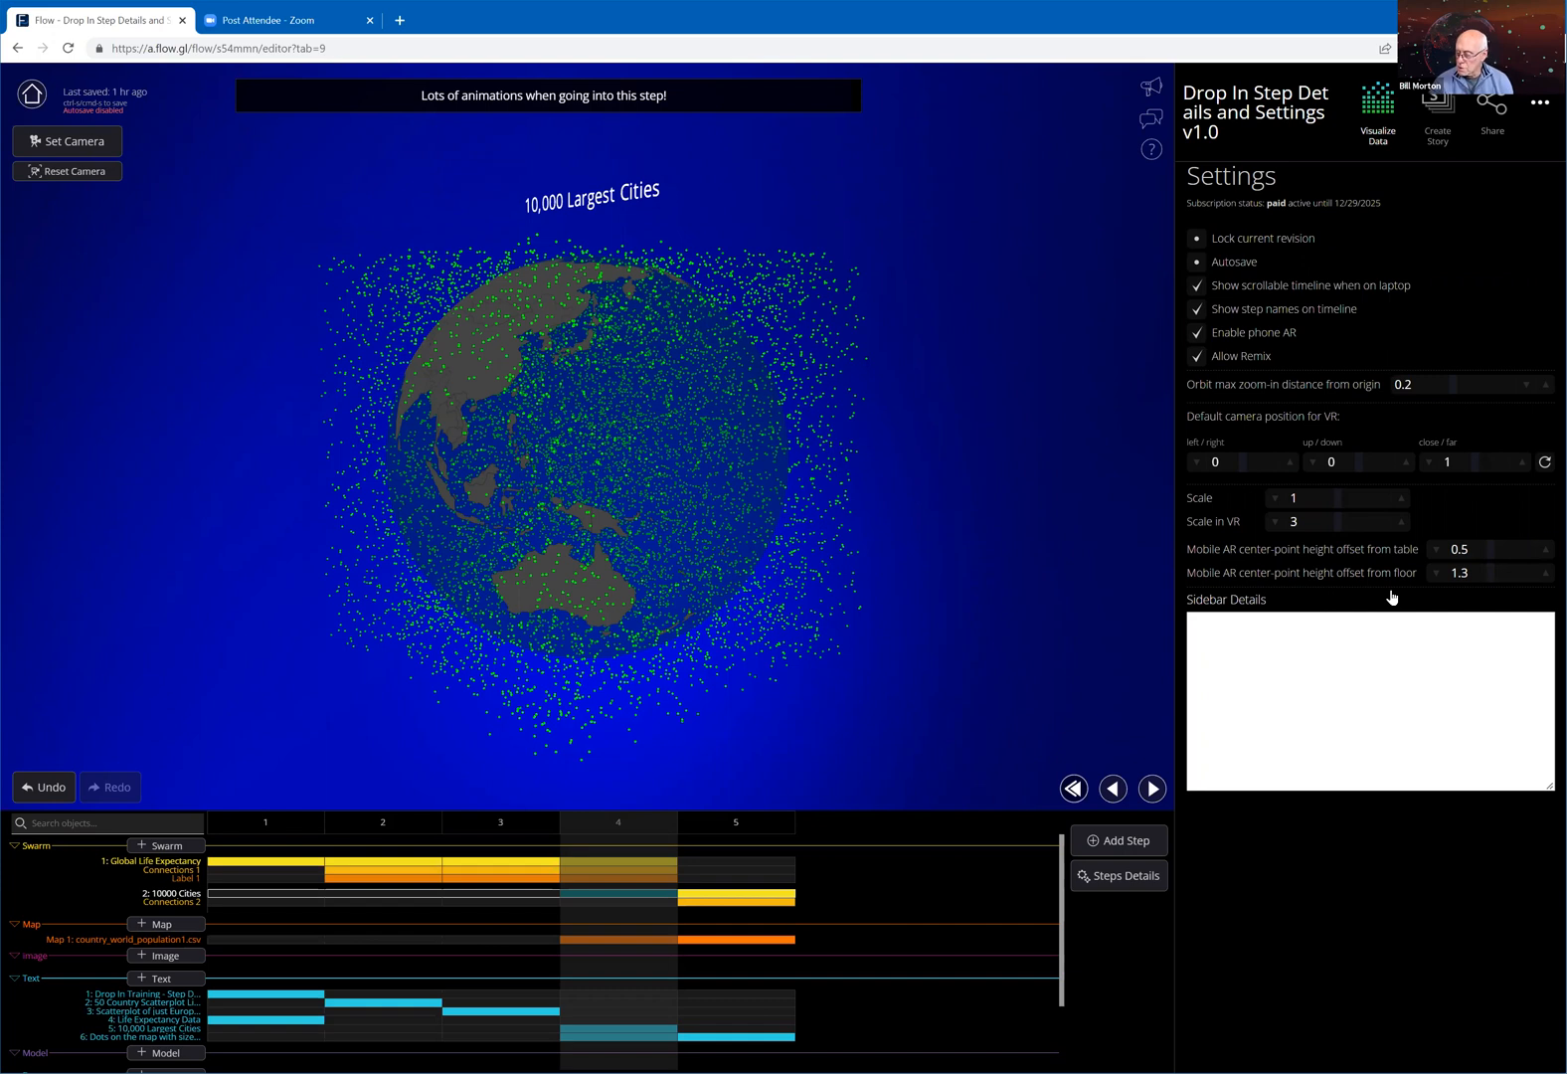
left_click(1462, 574)
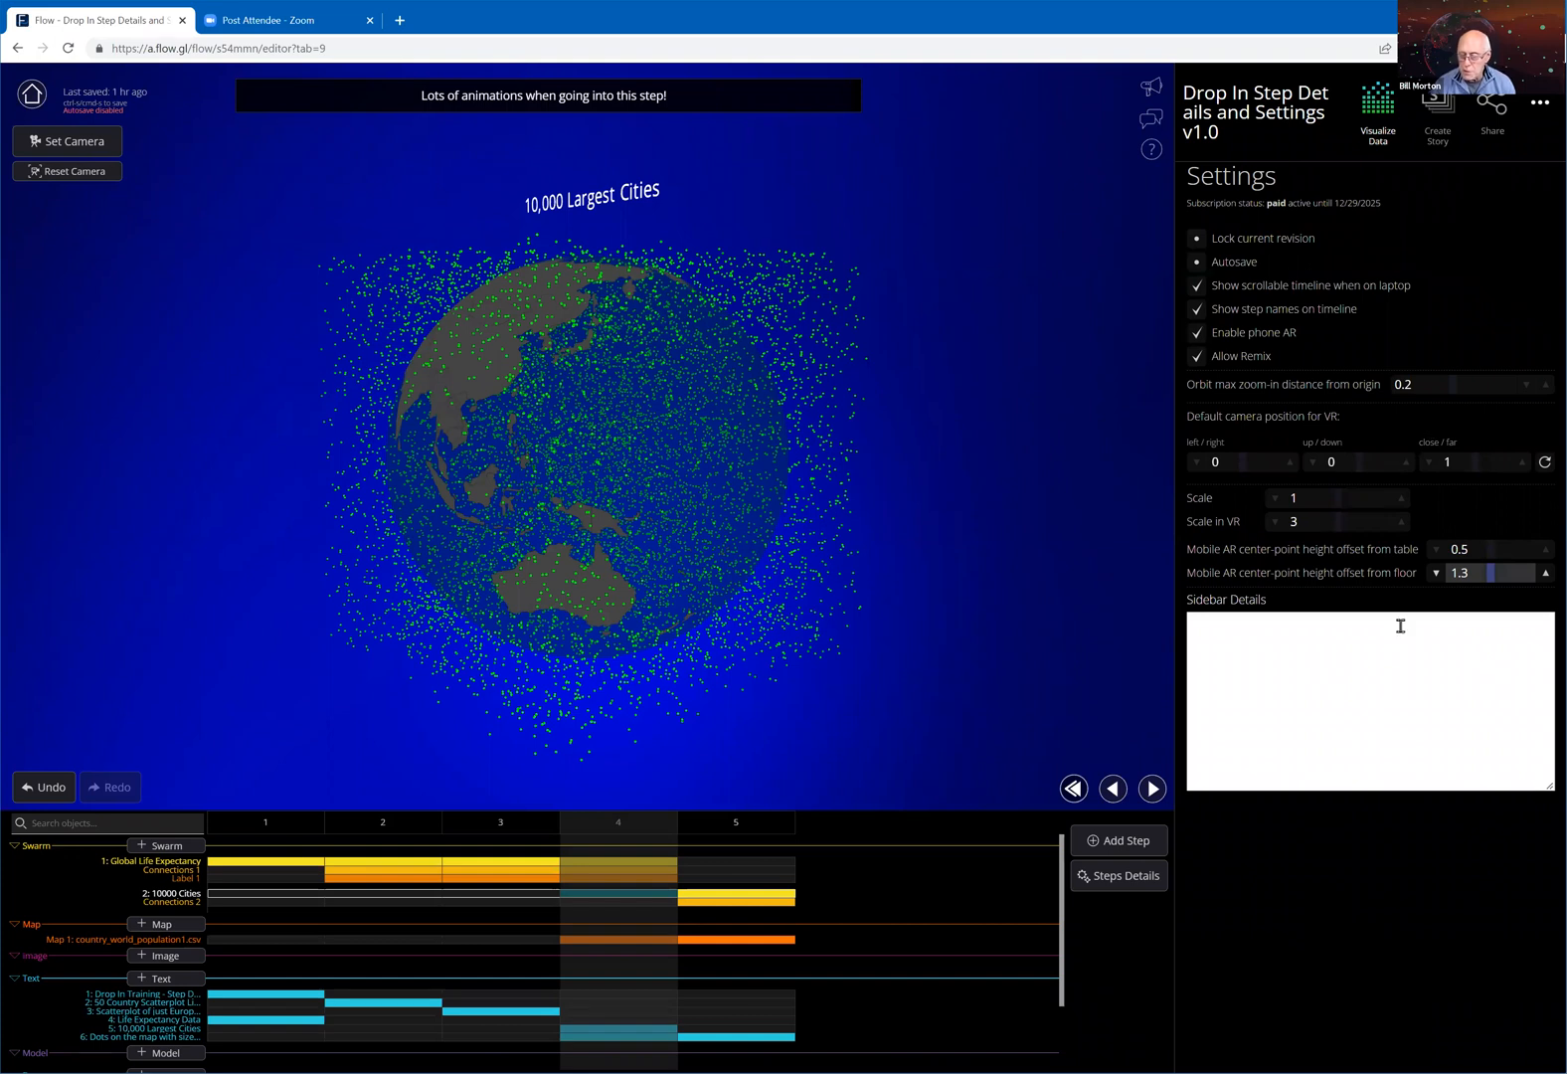
left_click(1540, 104)
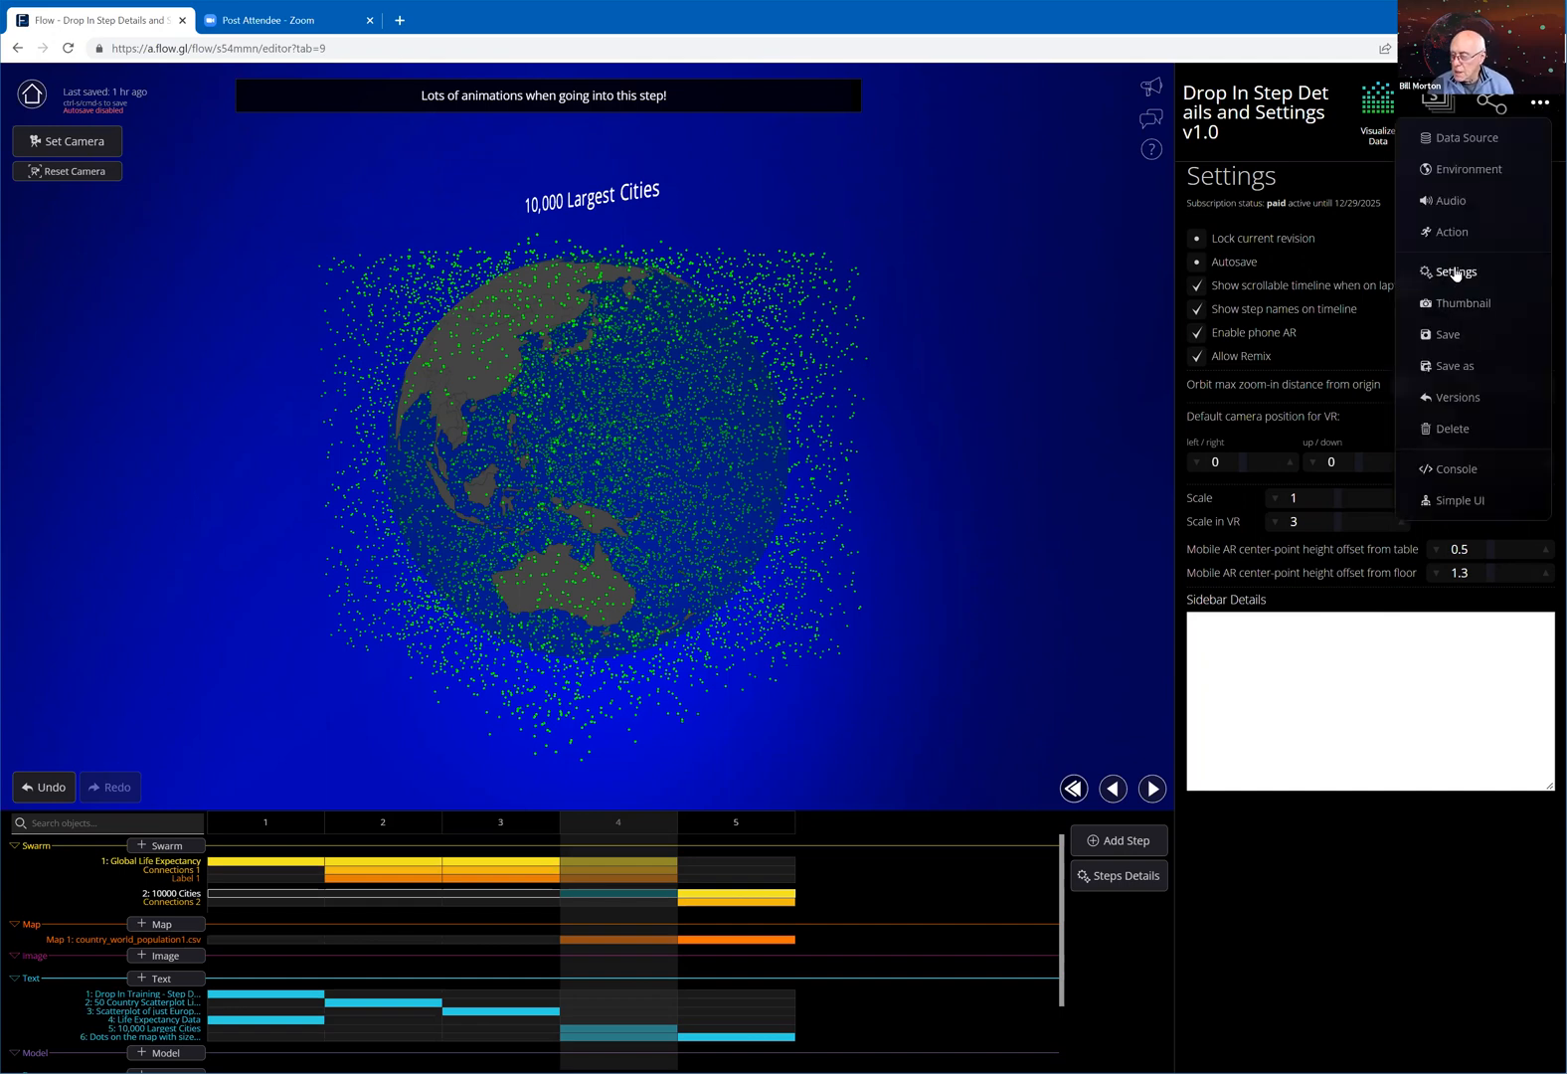
left_click(1471, 139)
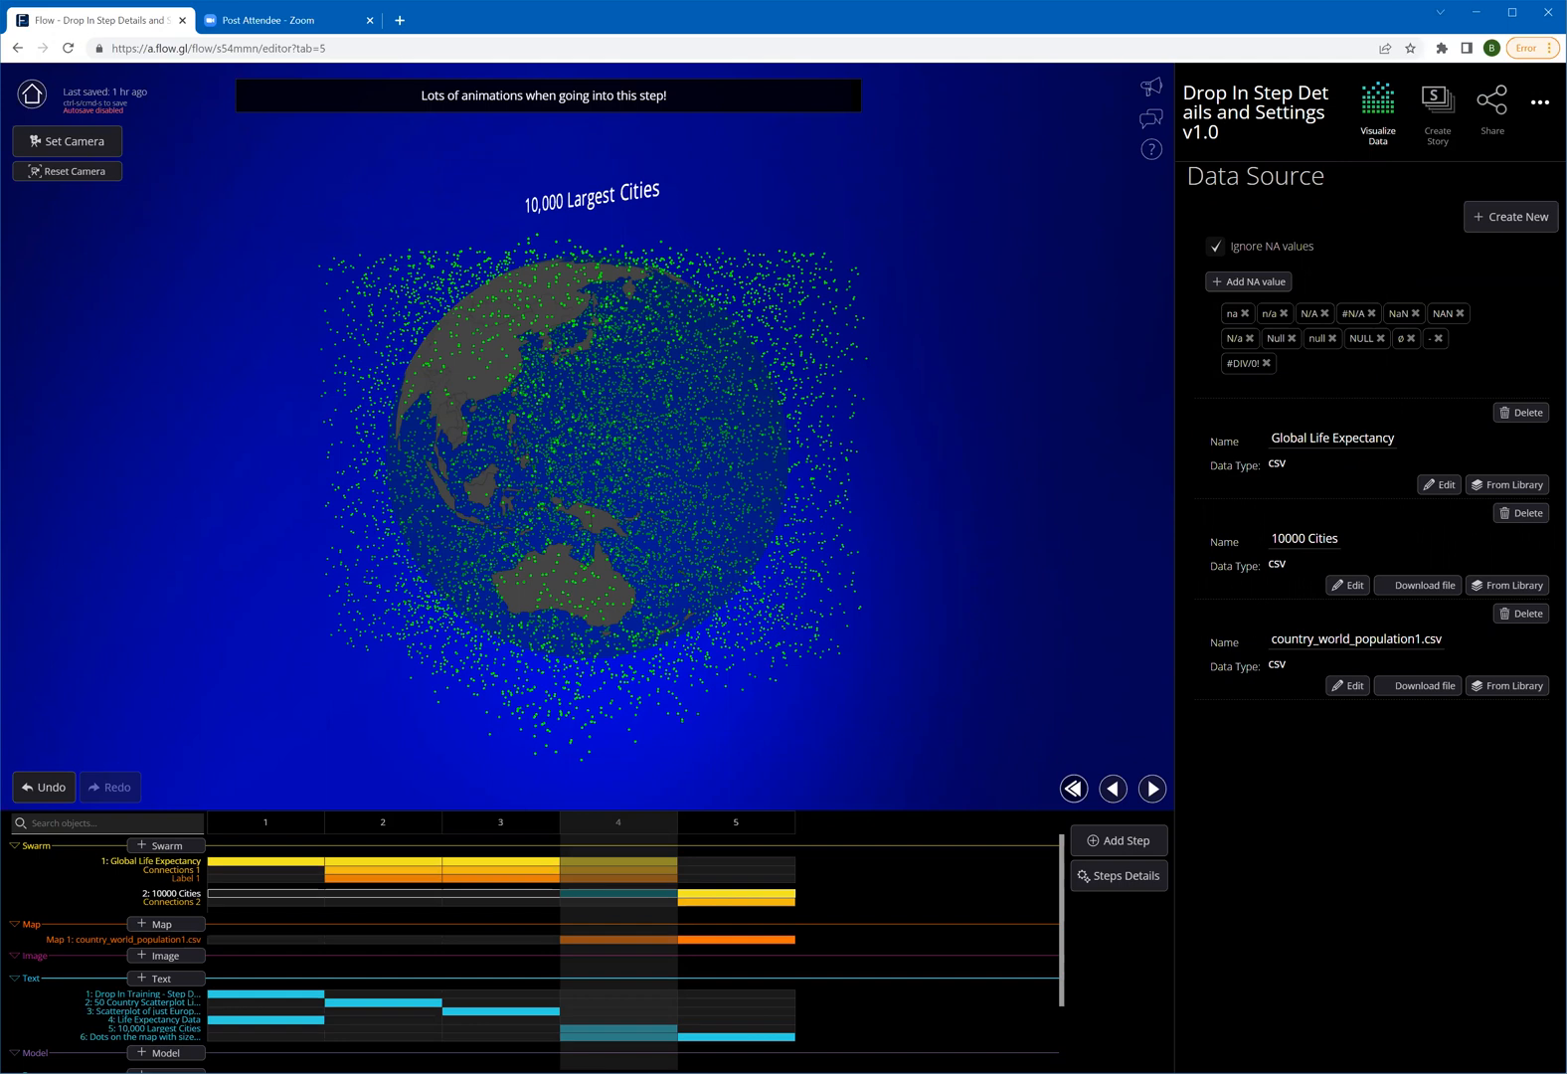
Set the environment background to Mountains at Dusk and start a custom color scheme with one color
left_click(1540, 103)
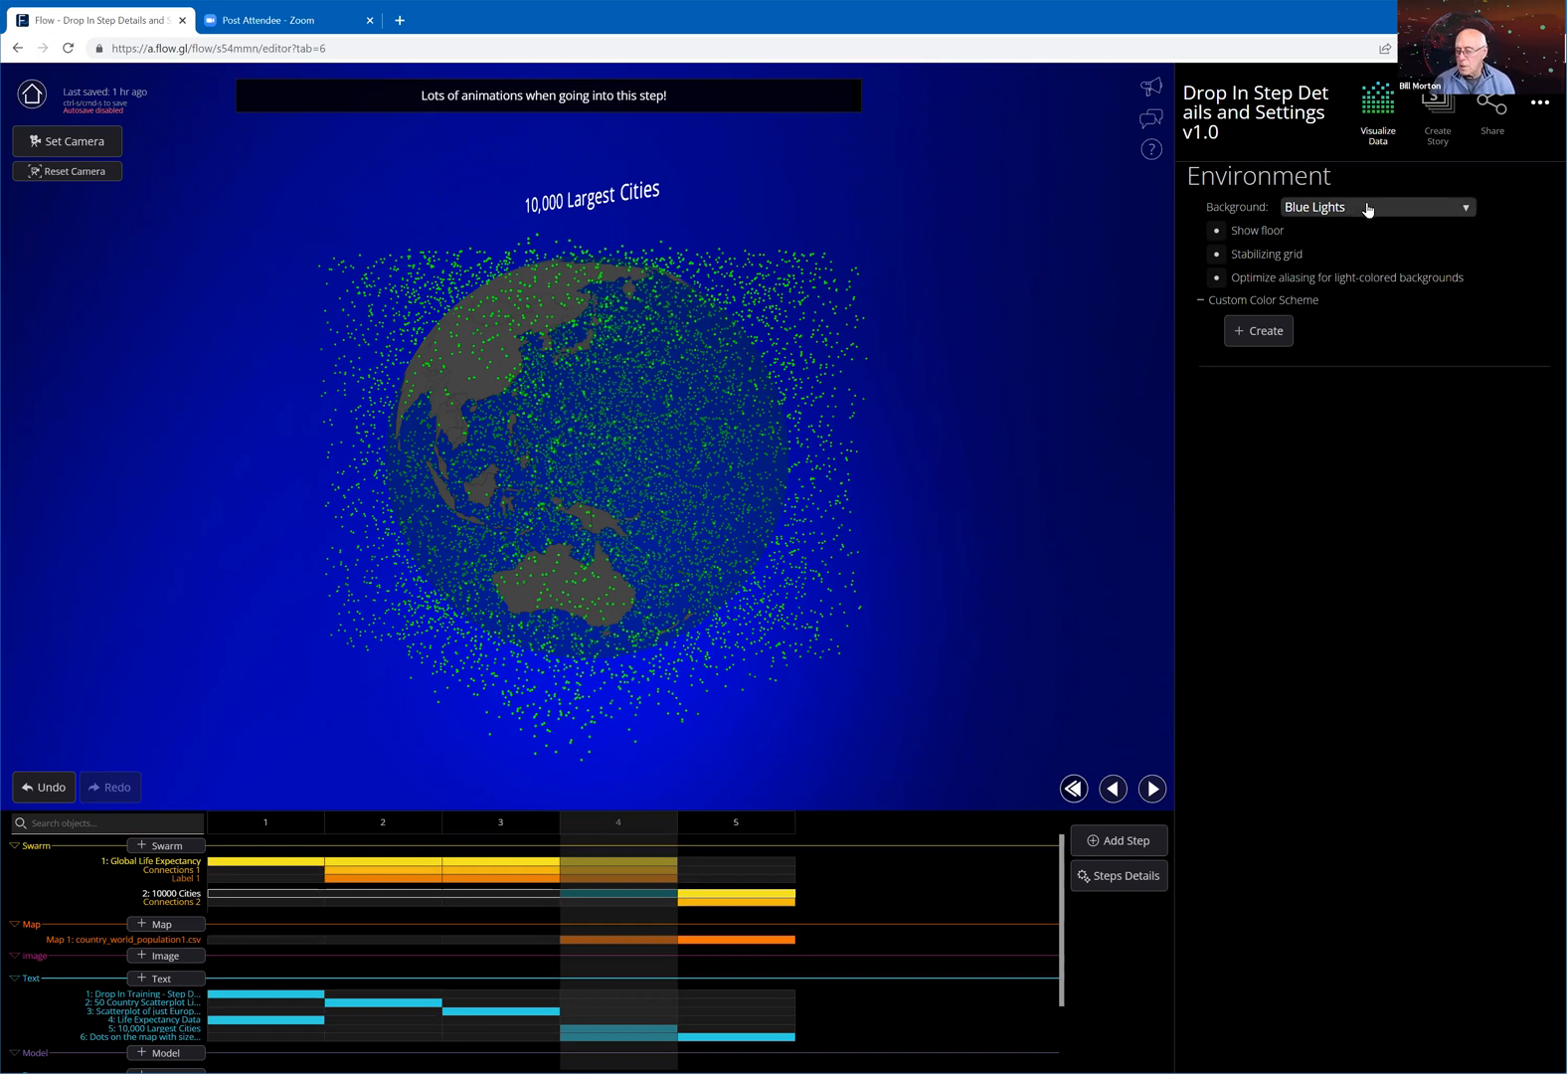
left_click(1333, 210)
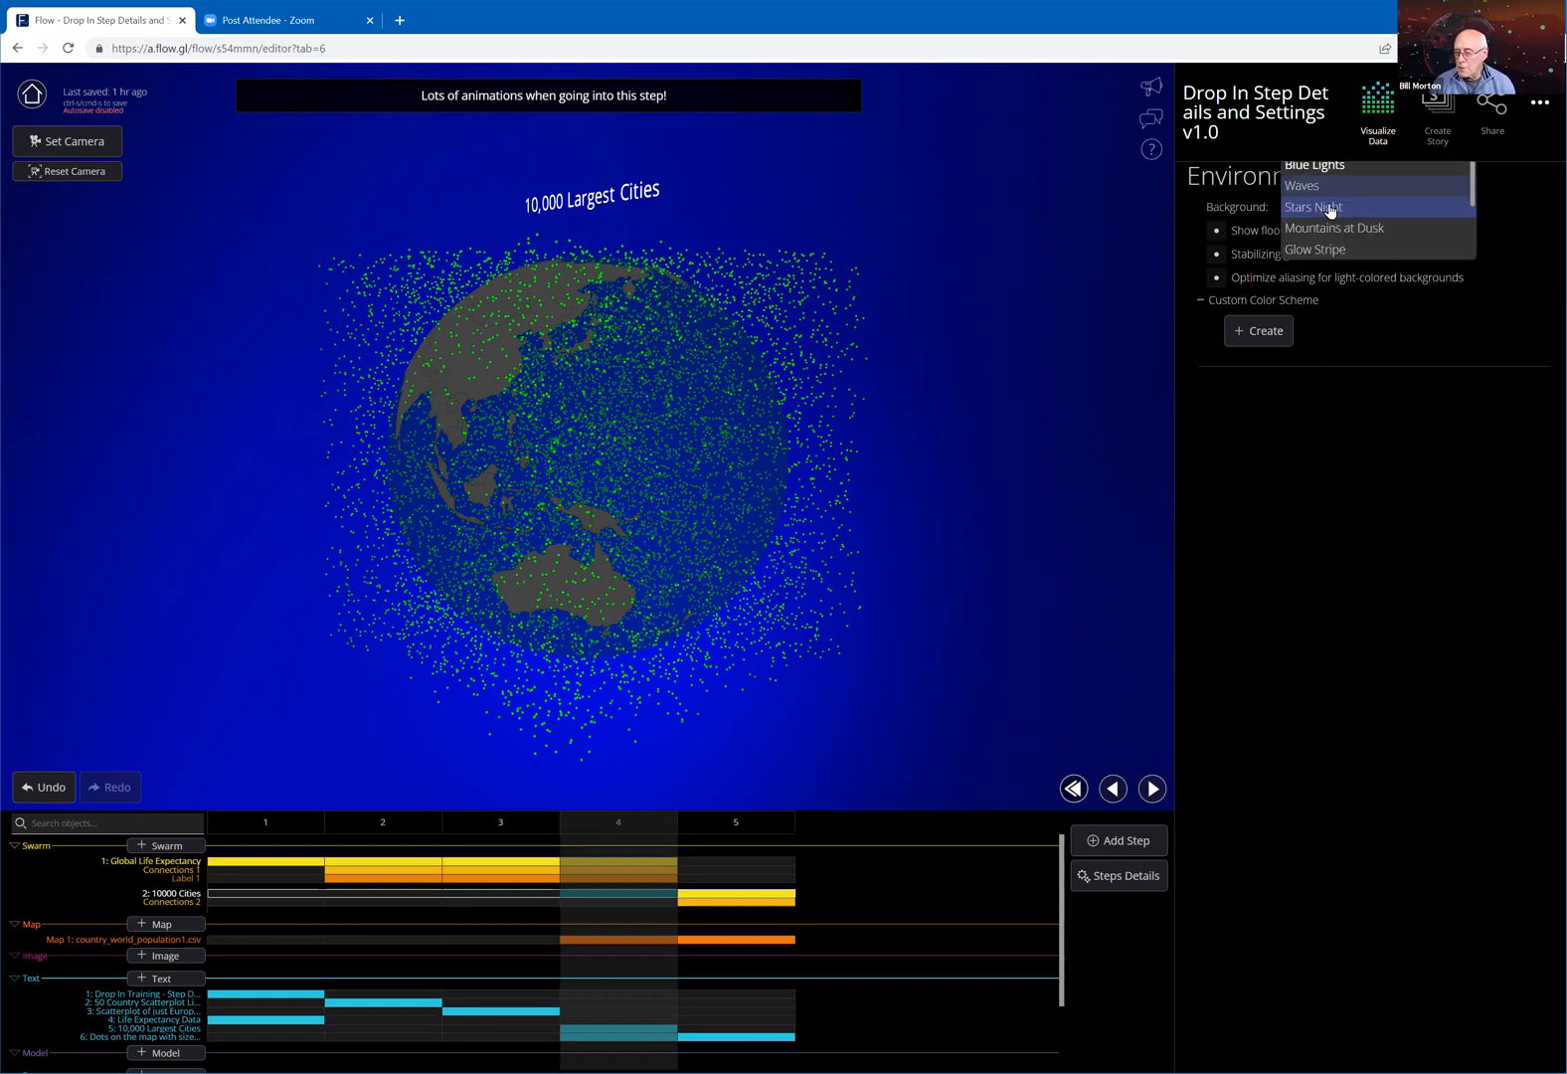
left_click(1353, 228)
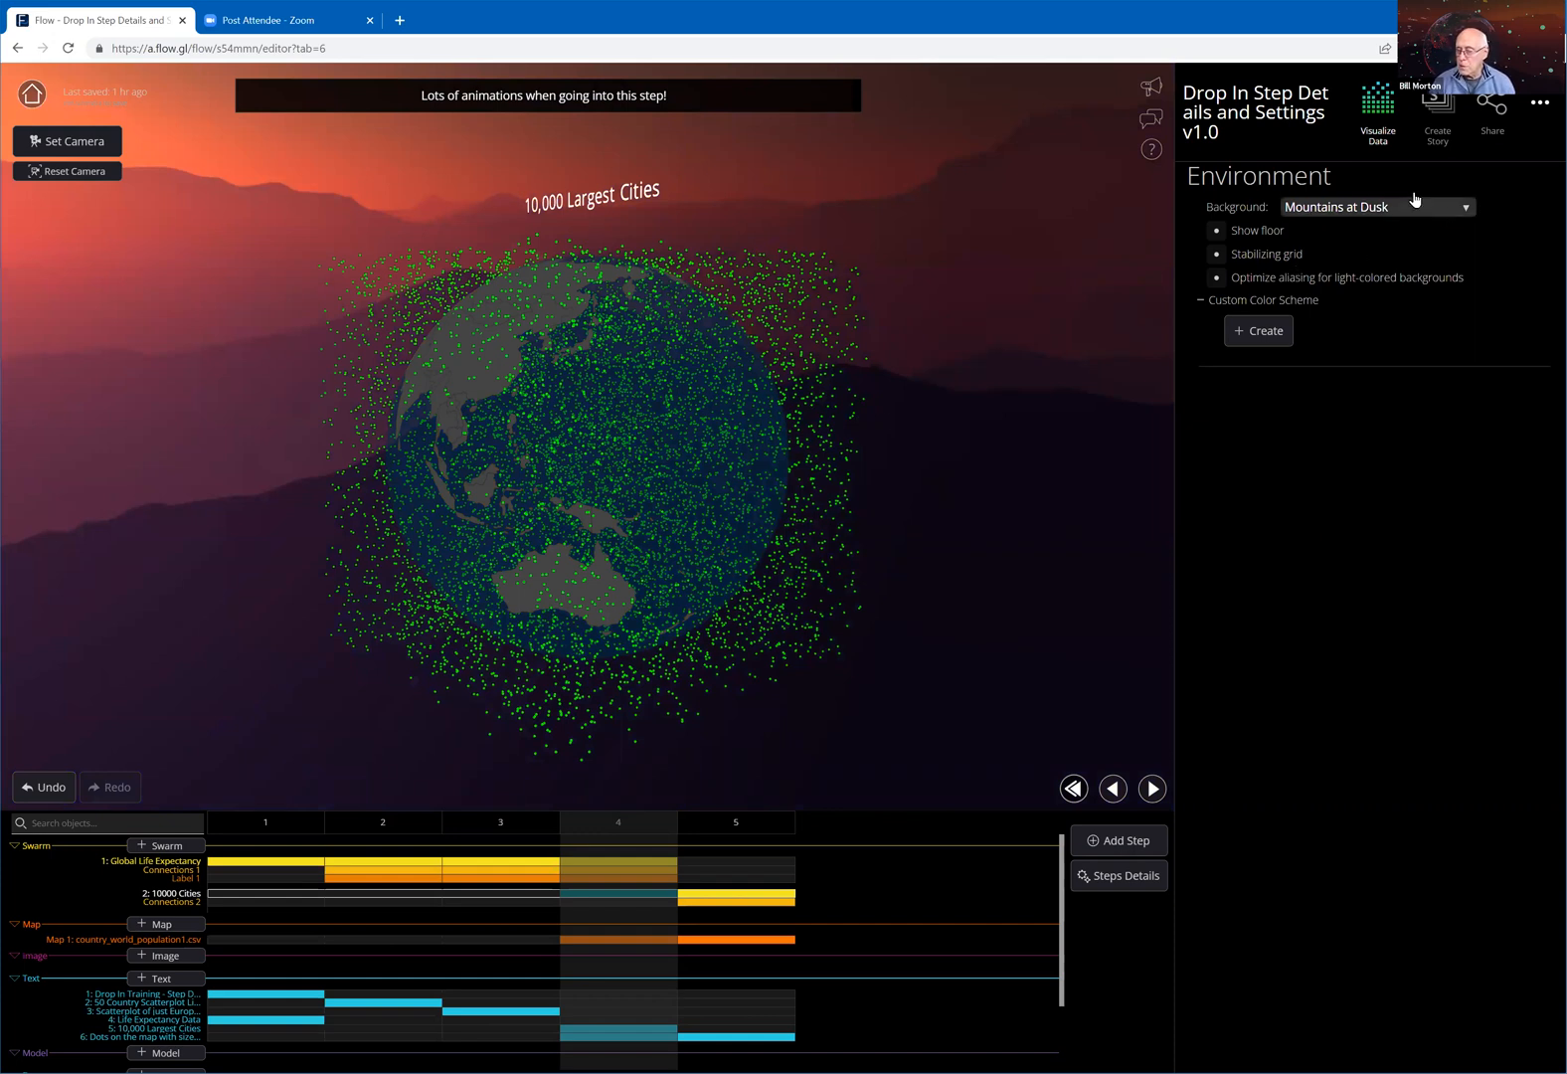
left_click(1323, 206)
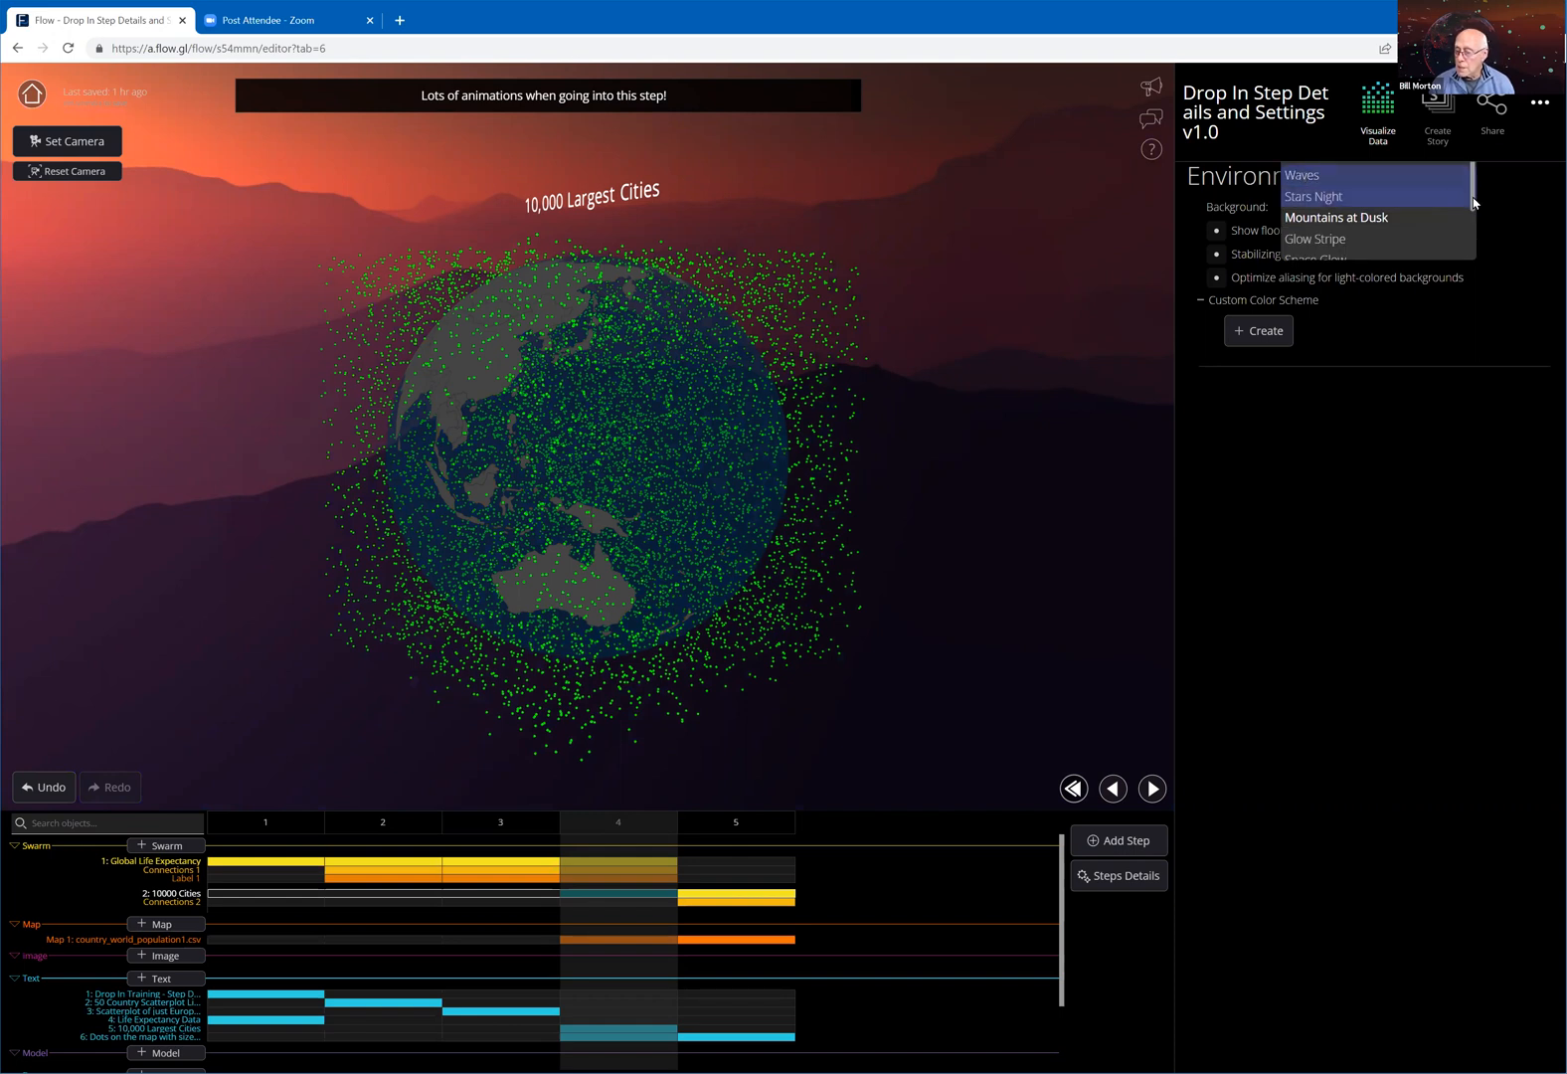
left_click_drag(1475, 171, 1475, 162)
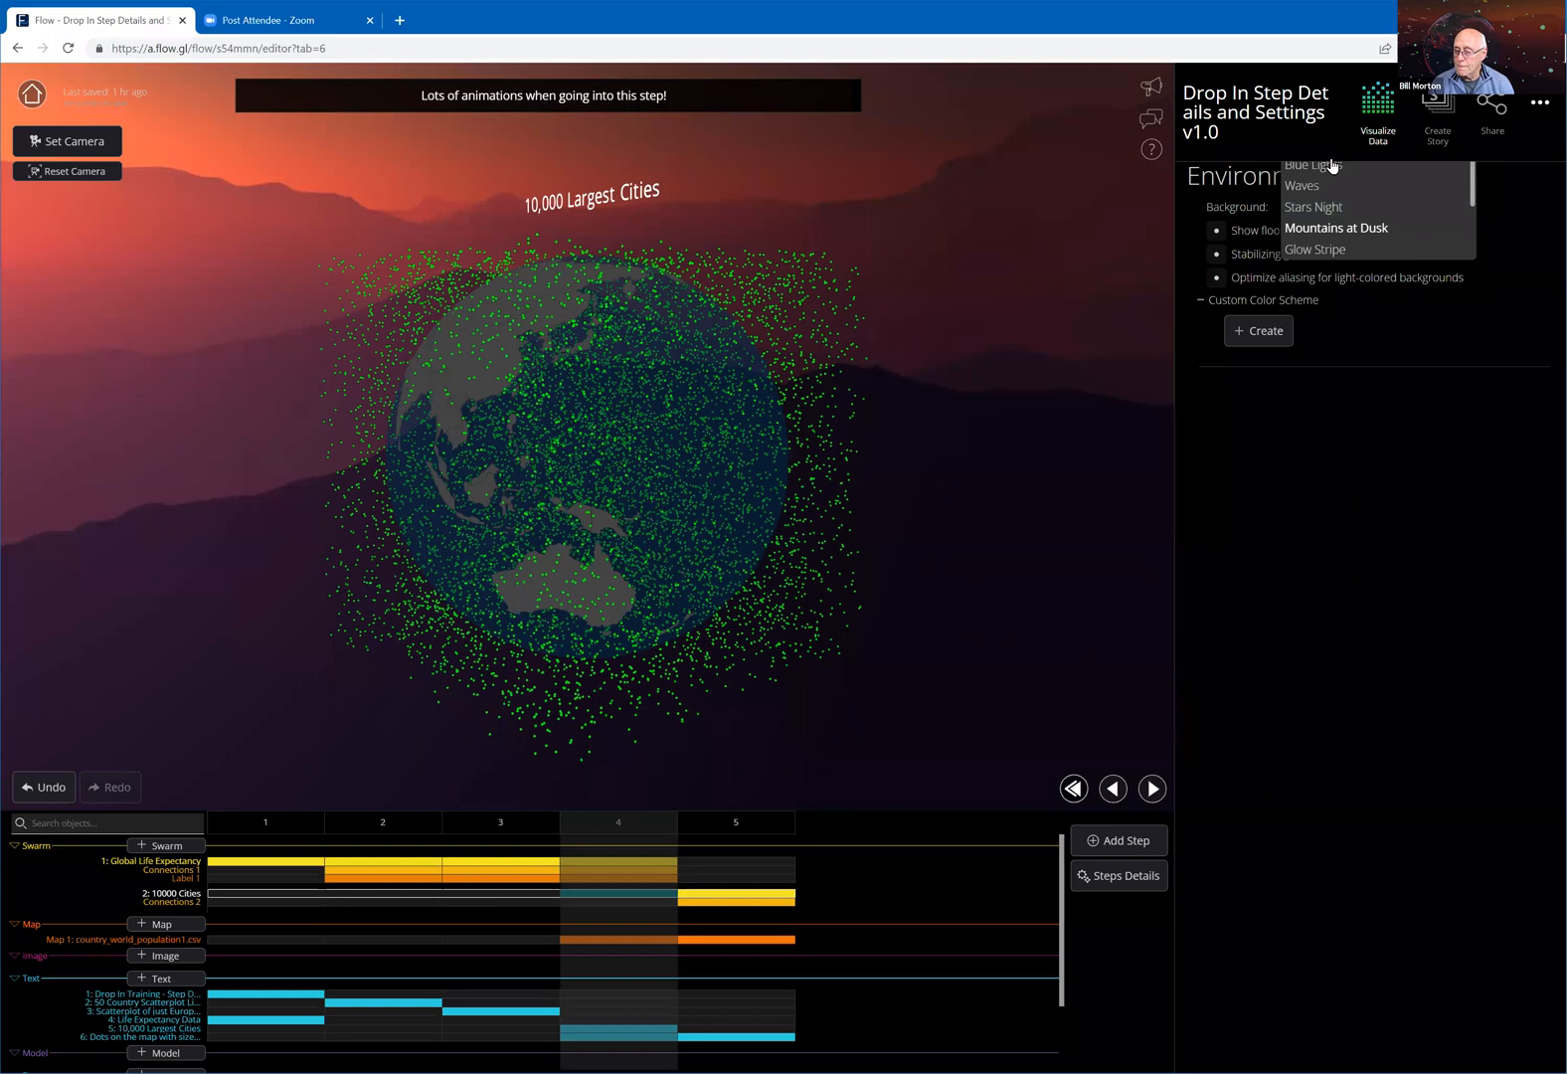
left_click(1330, 227)
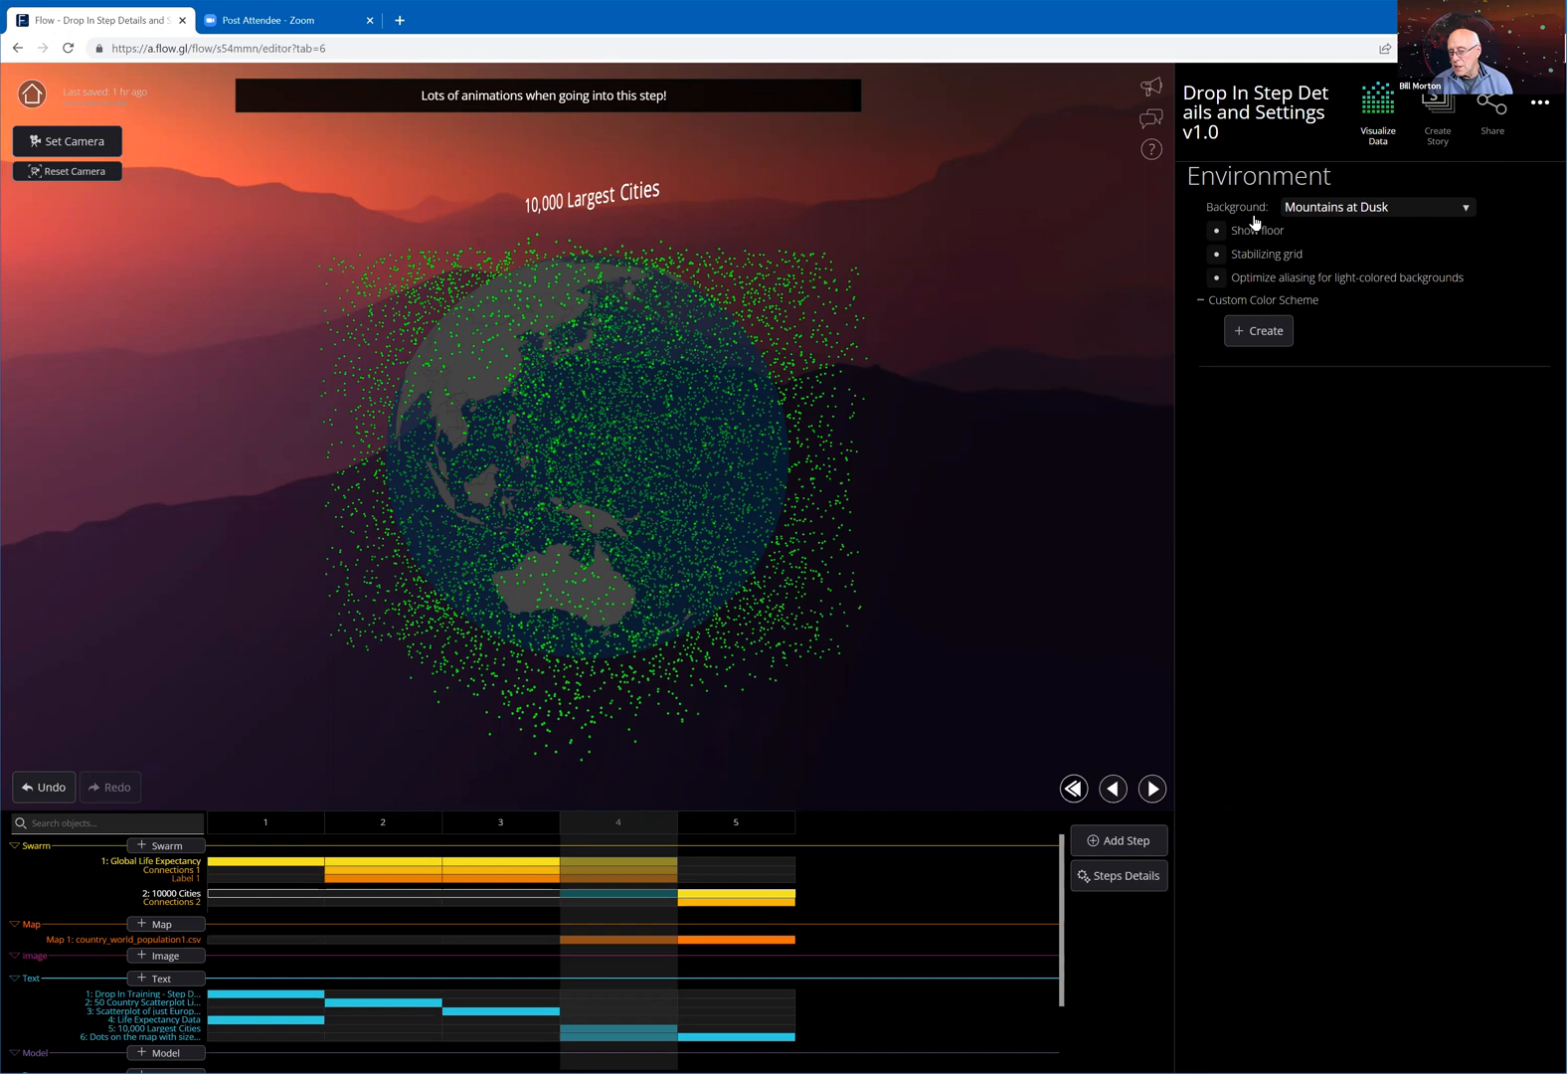
left_click(1288, 336)
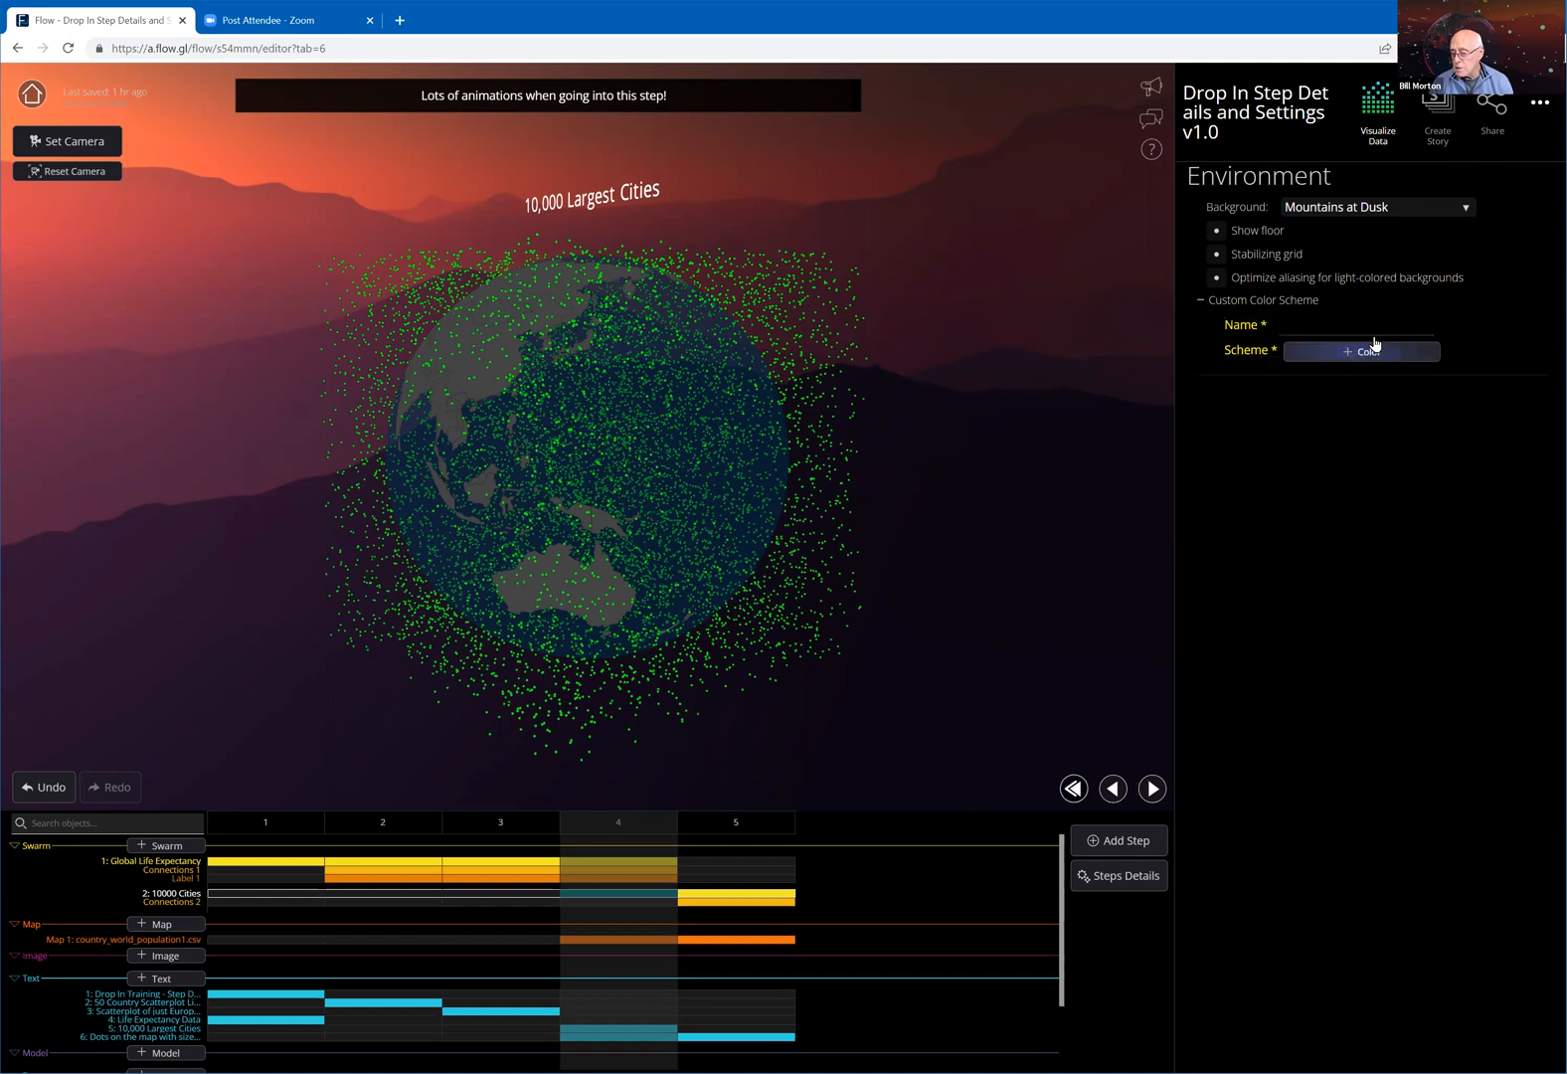
left_click(1309, 360)
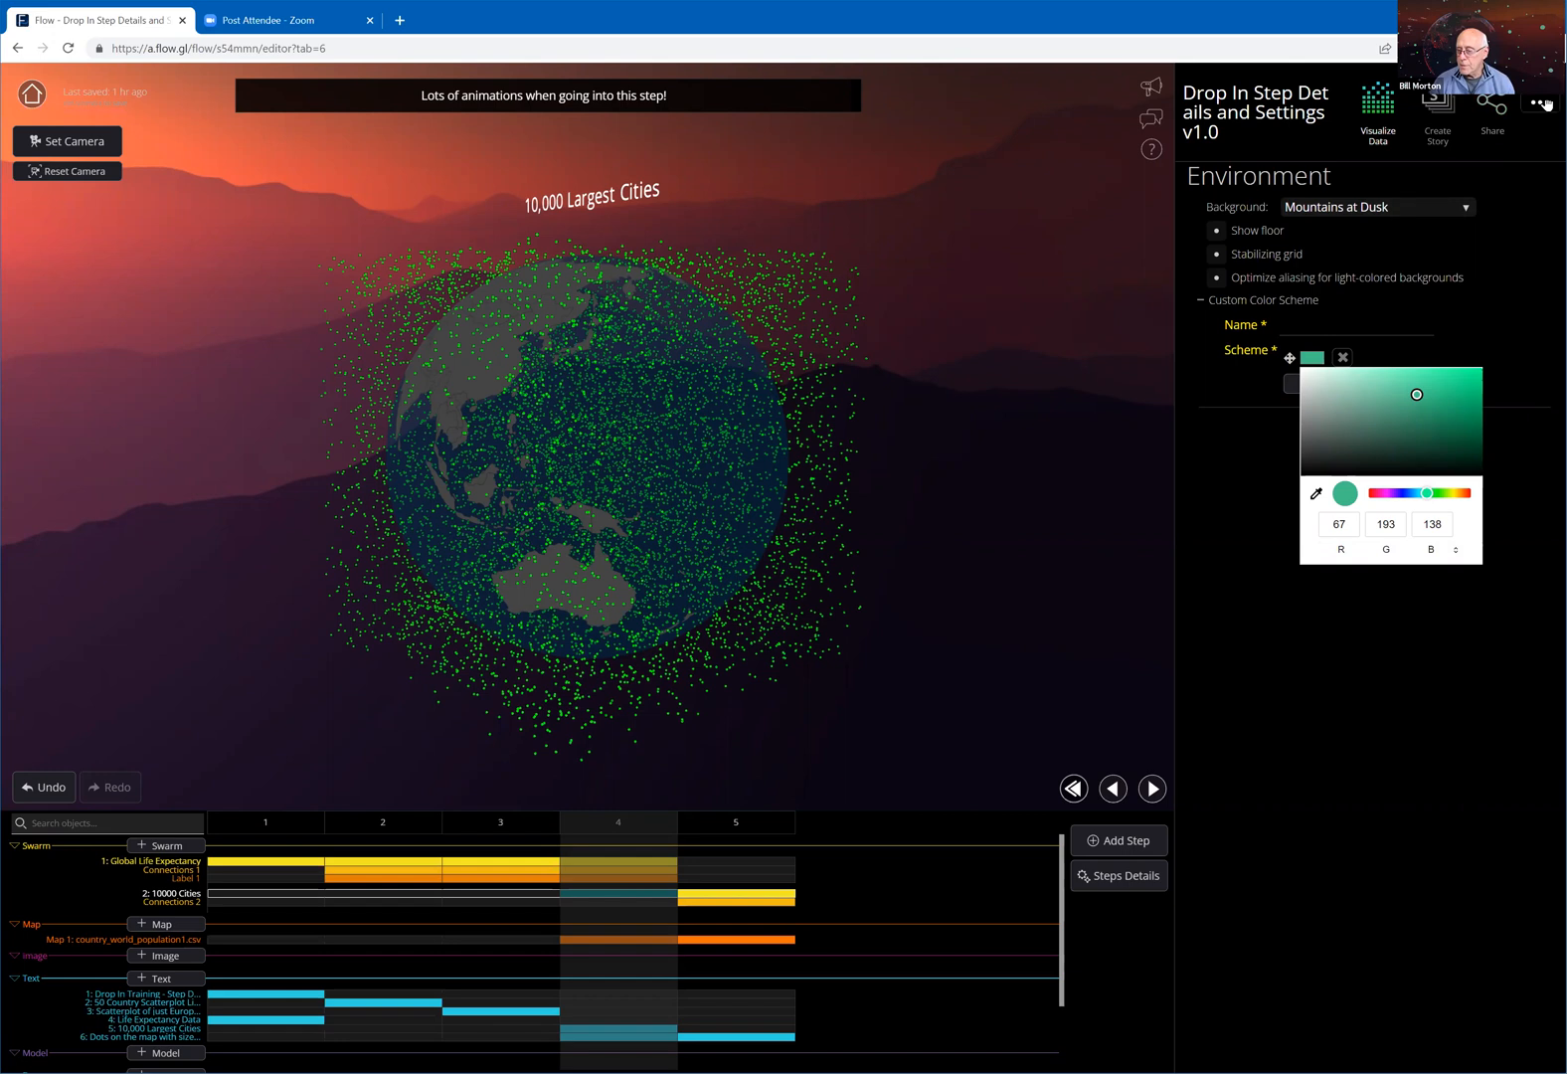
Review the presentation's Audio options and its Thumbnail Image options
left_click(1542, 103)
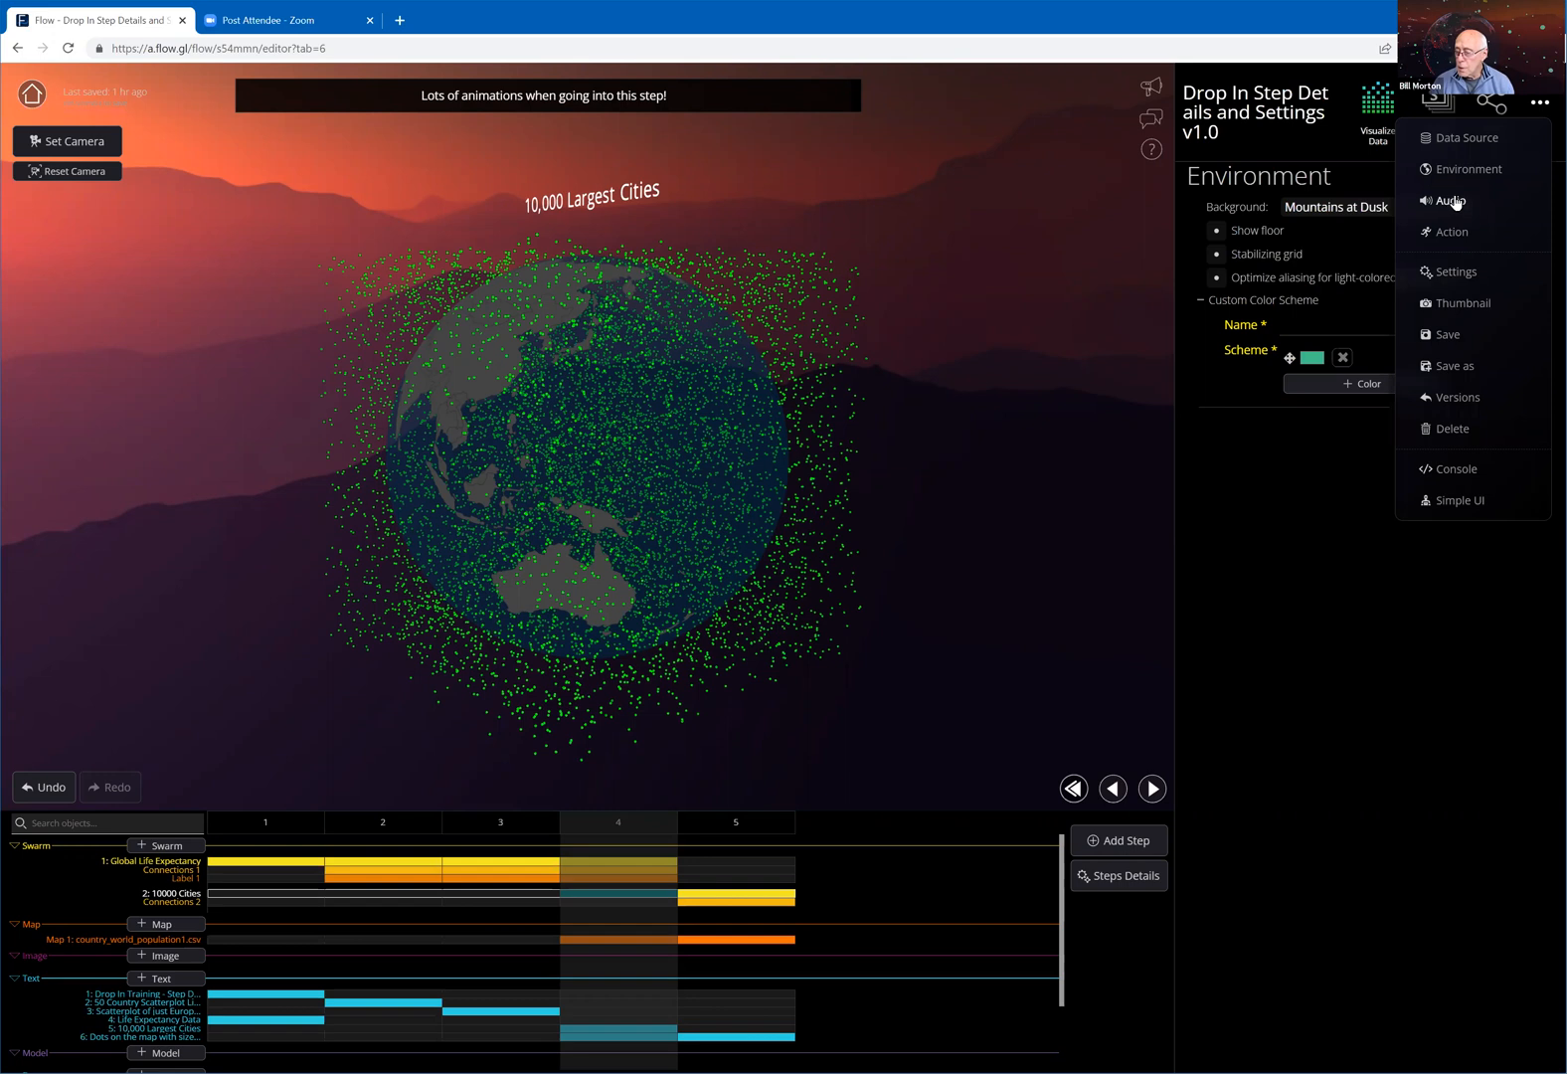
left_click(1527, 213)
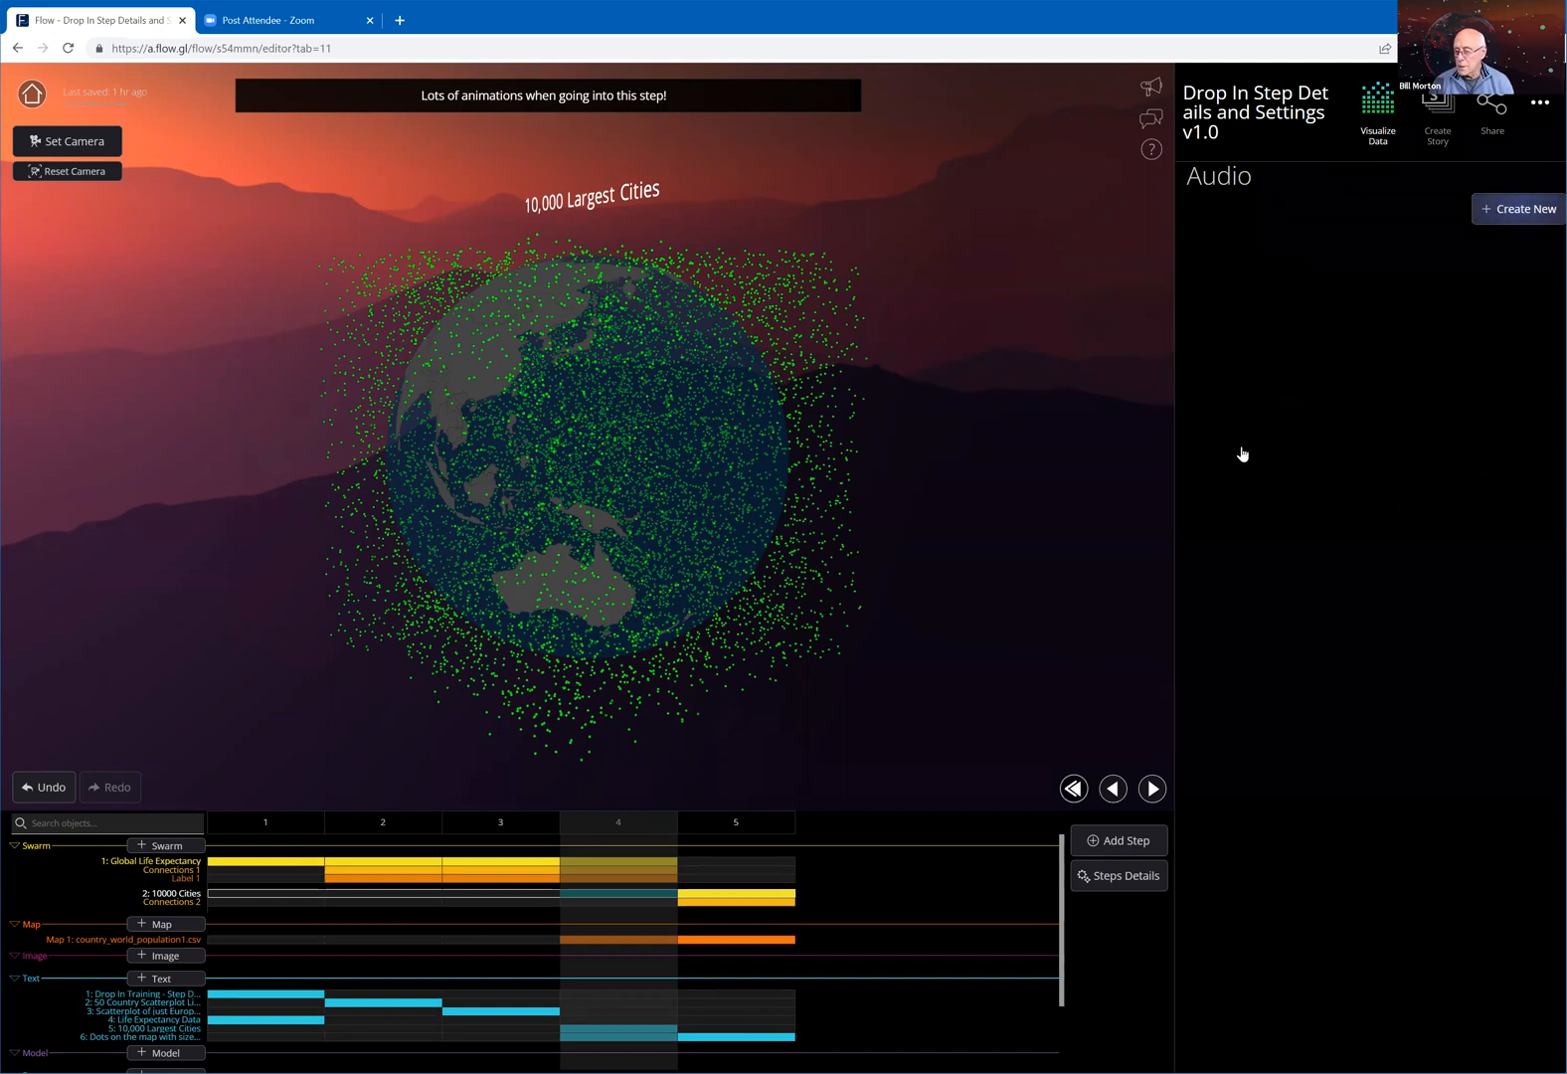
left_click(1539, 105)
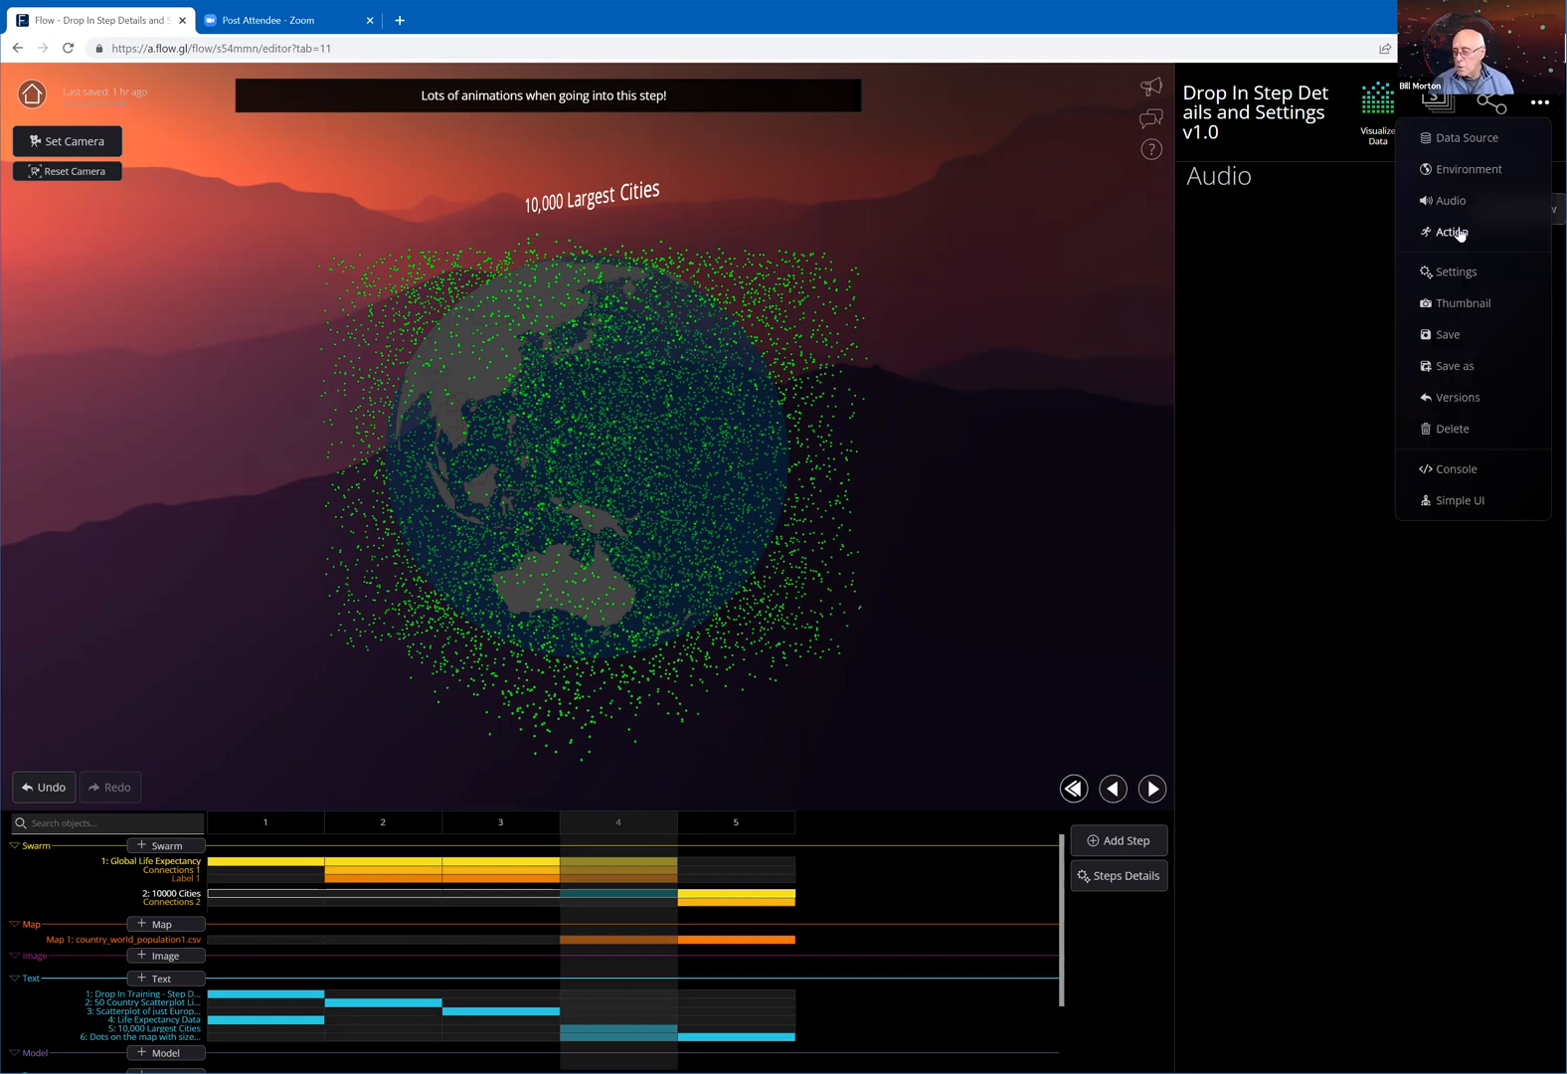
left_click(1471, 304)
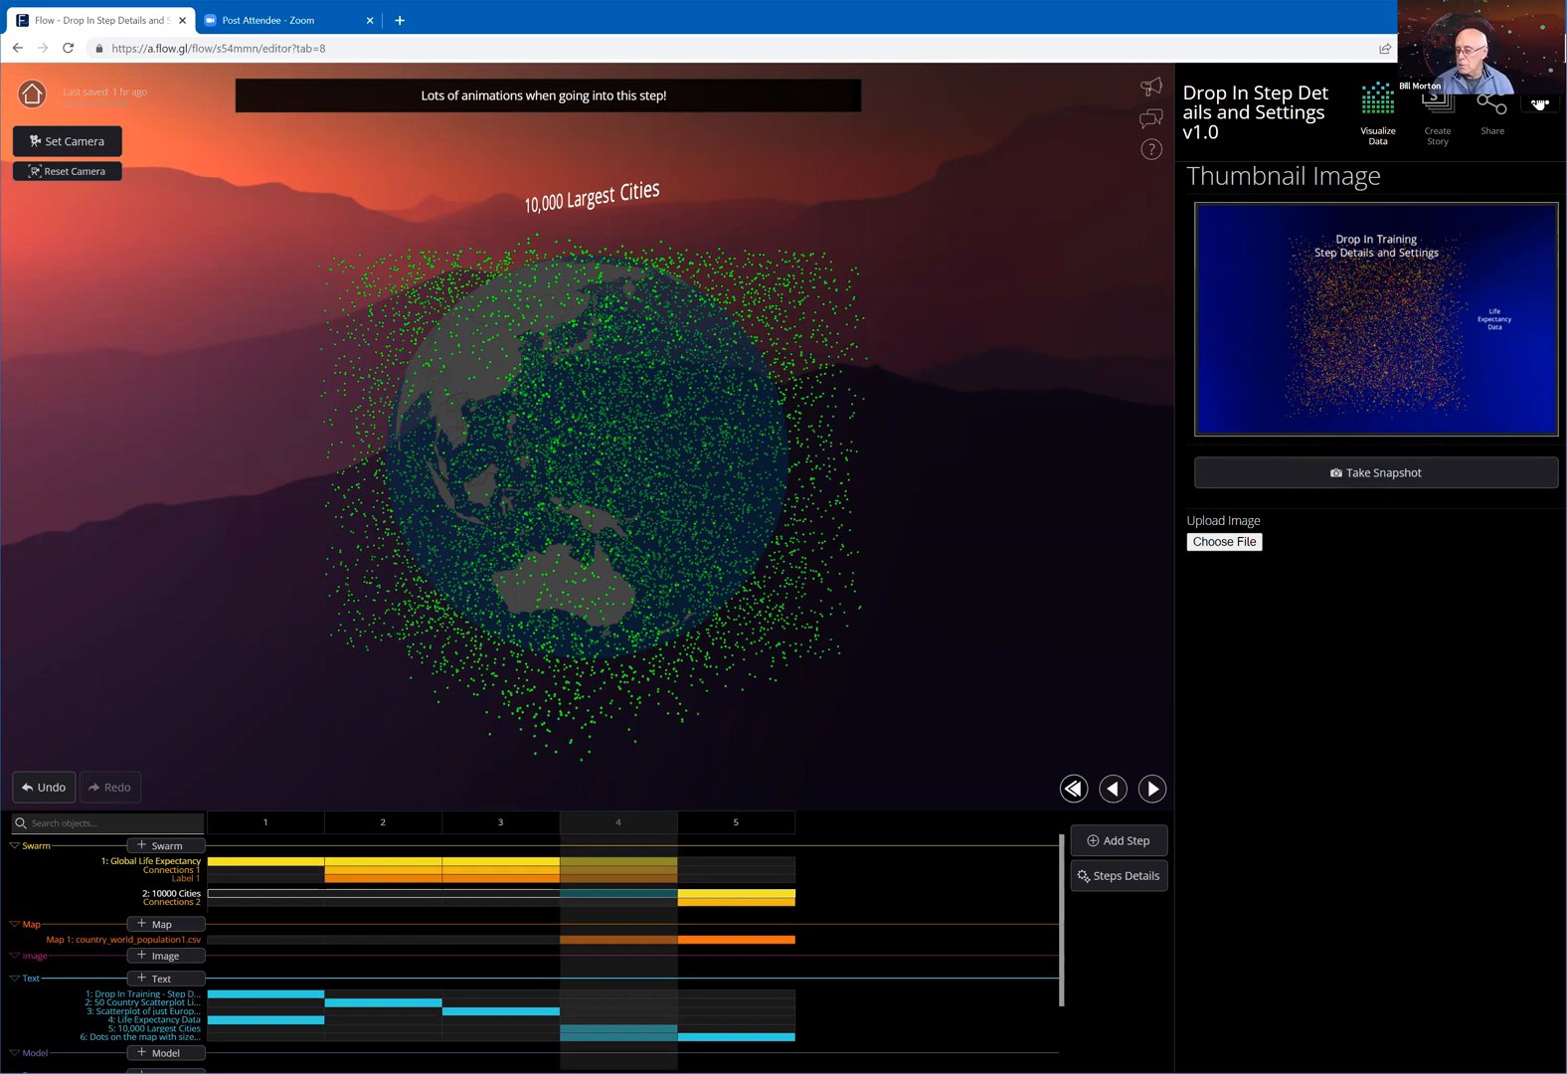
Examine the presentation's version history, looking through the older saved versions and returning to the current one
left_click(1540, 103)
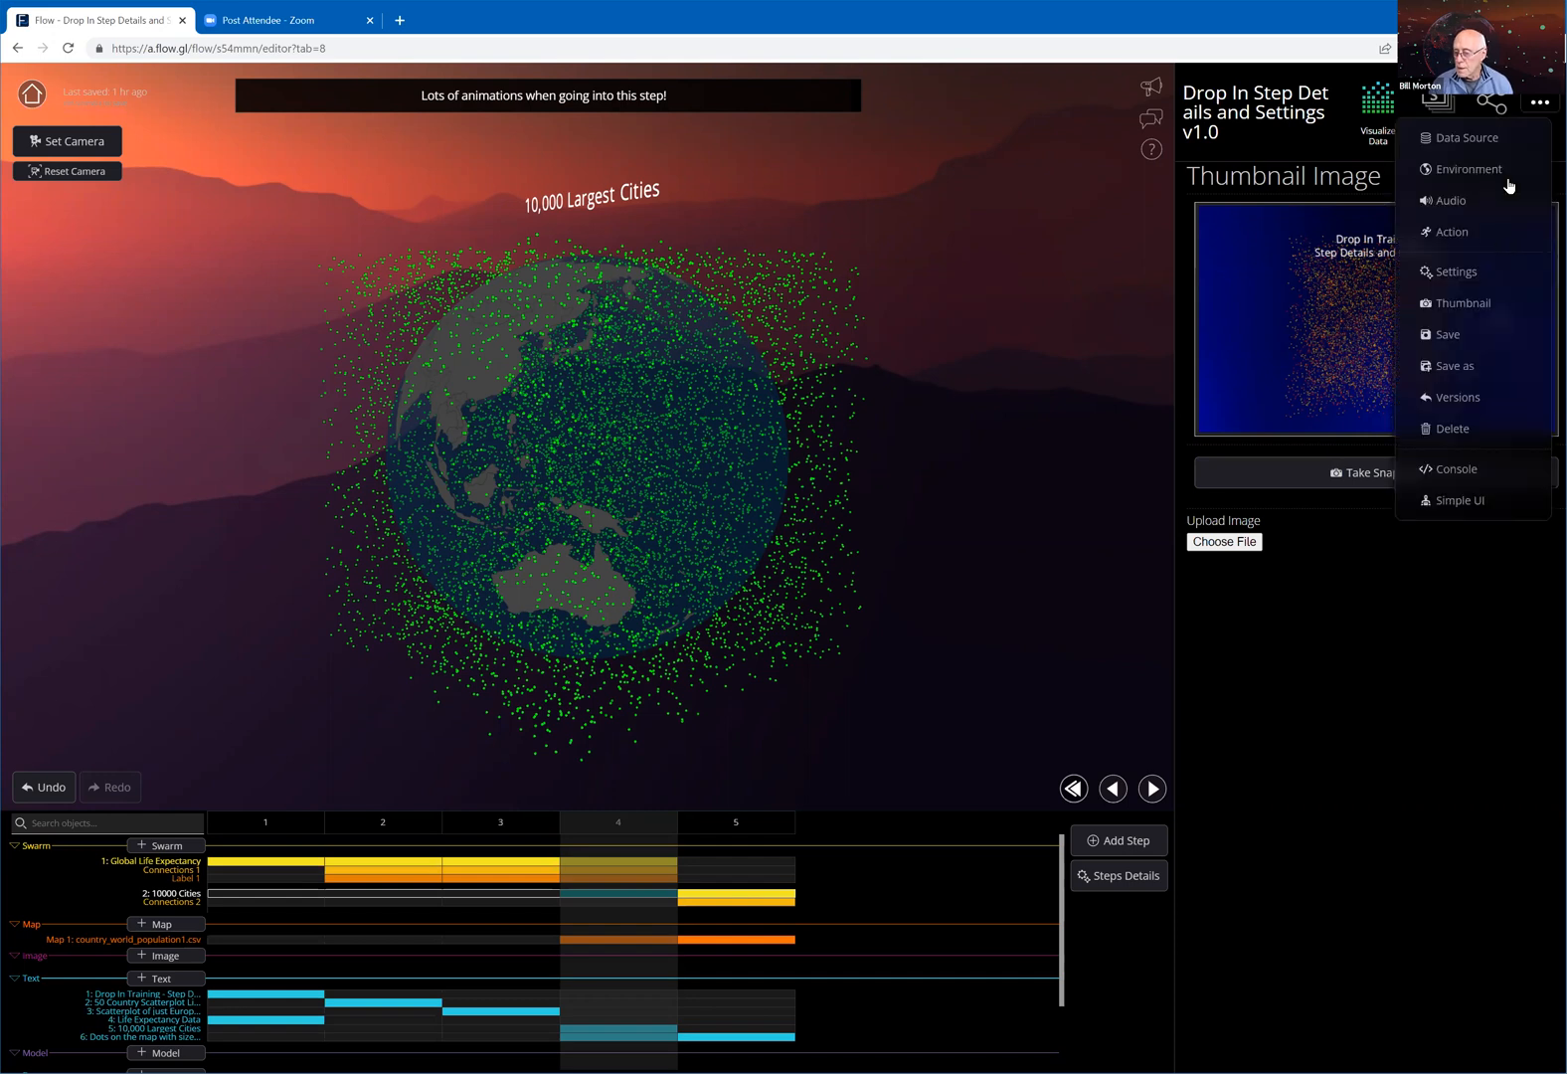
left_click(1458, 397)
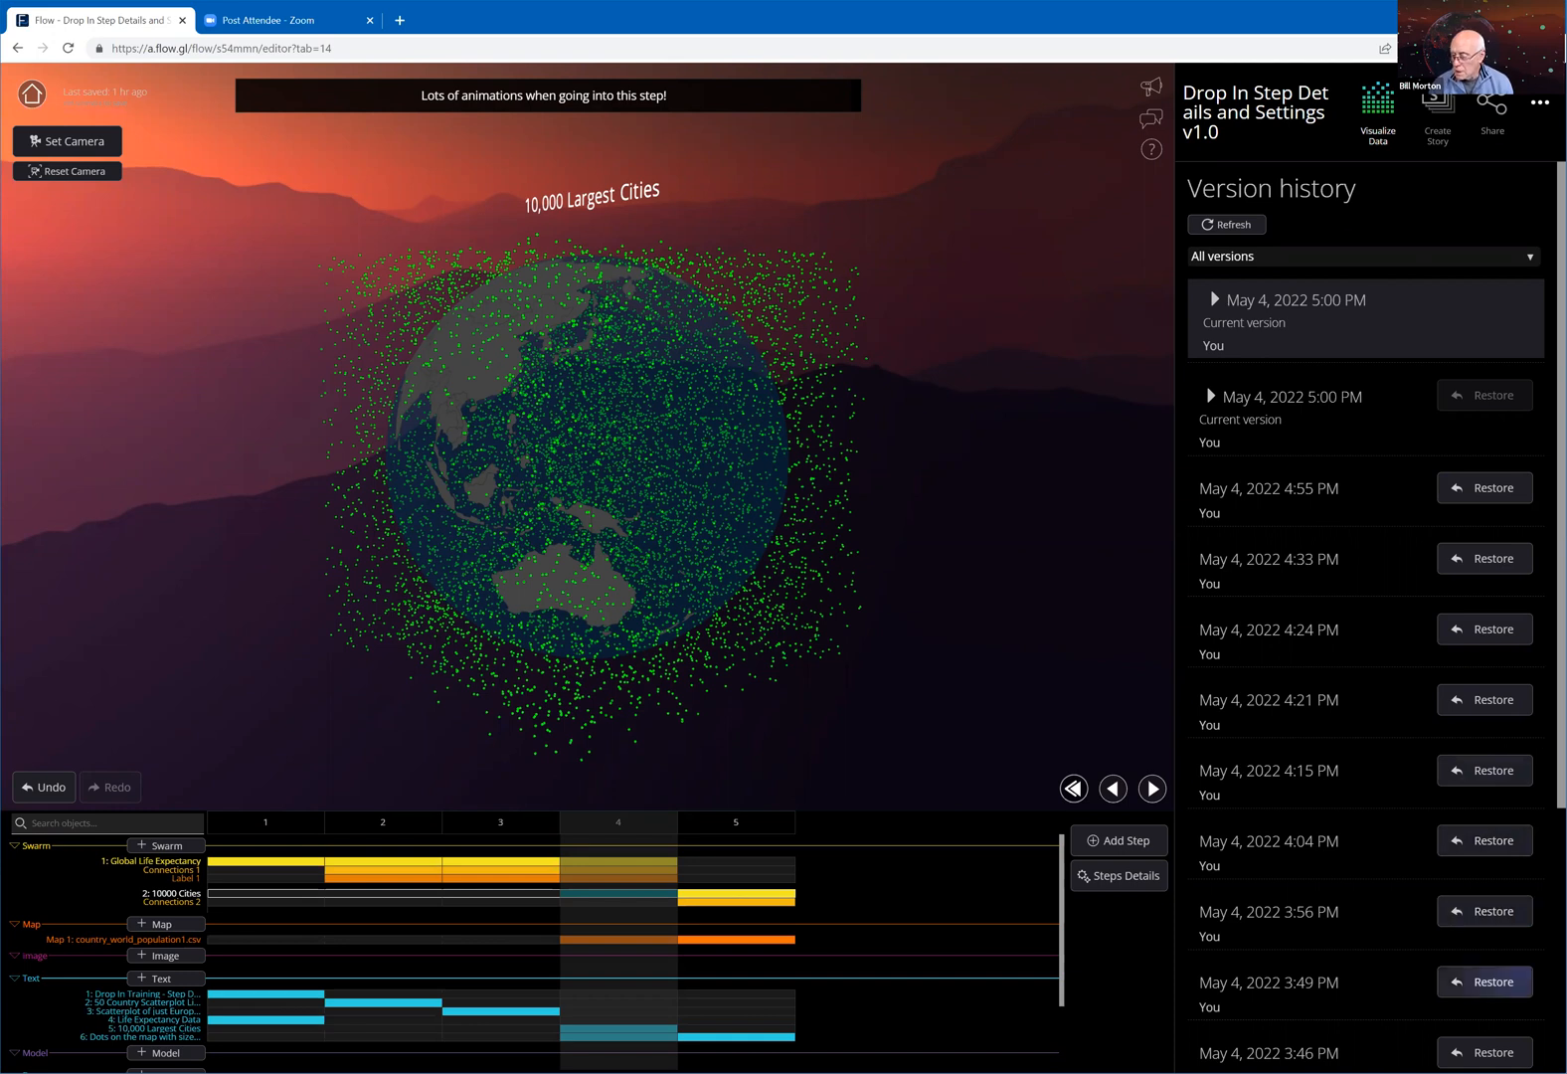
scroll(1366, 616, "down", 1)
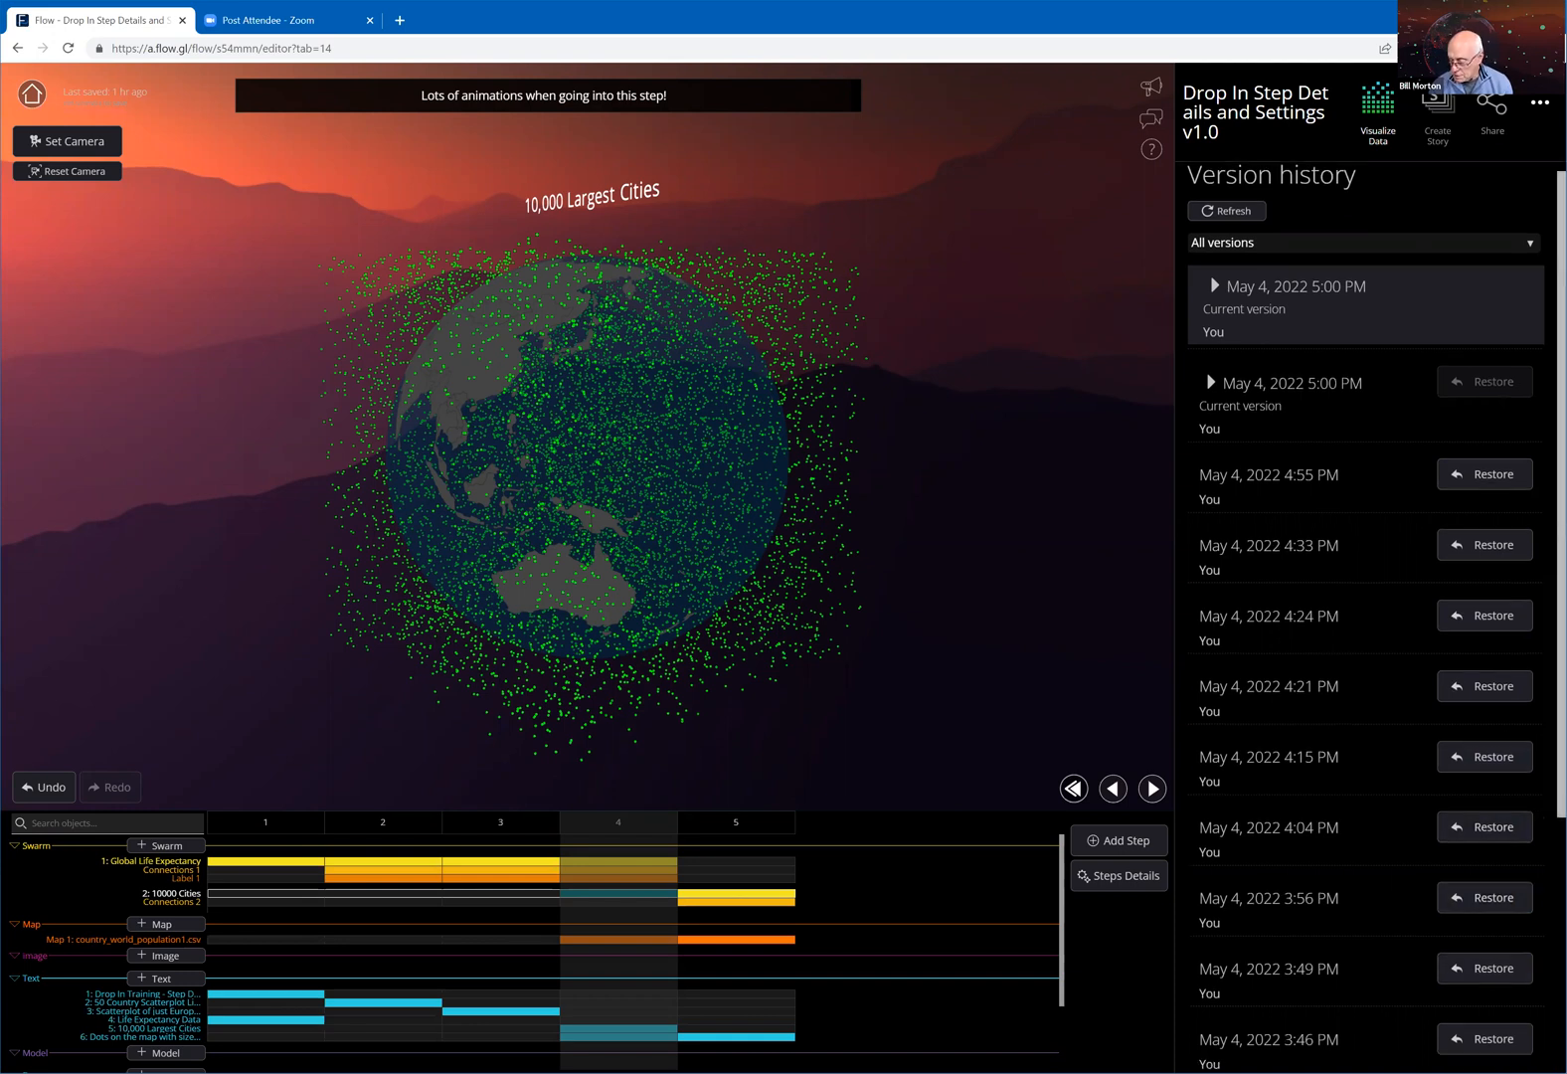
scroll(1365, 617, "down", 3)
scroll(1365, 617, "down", 1)
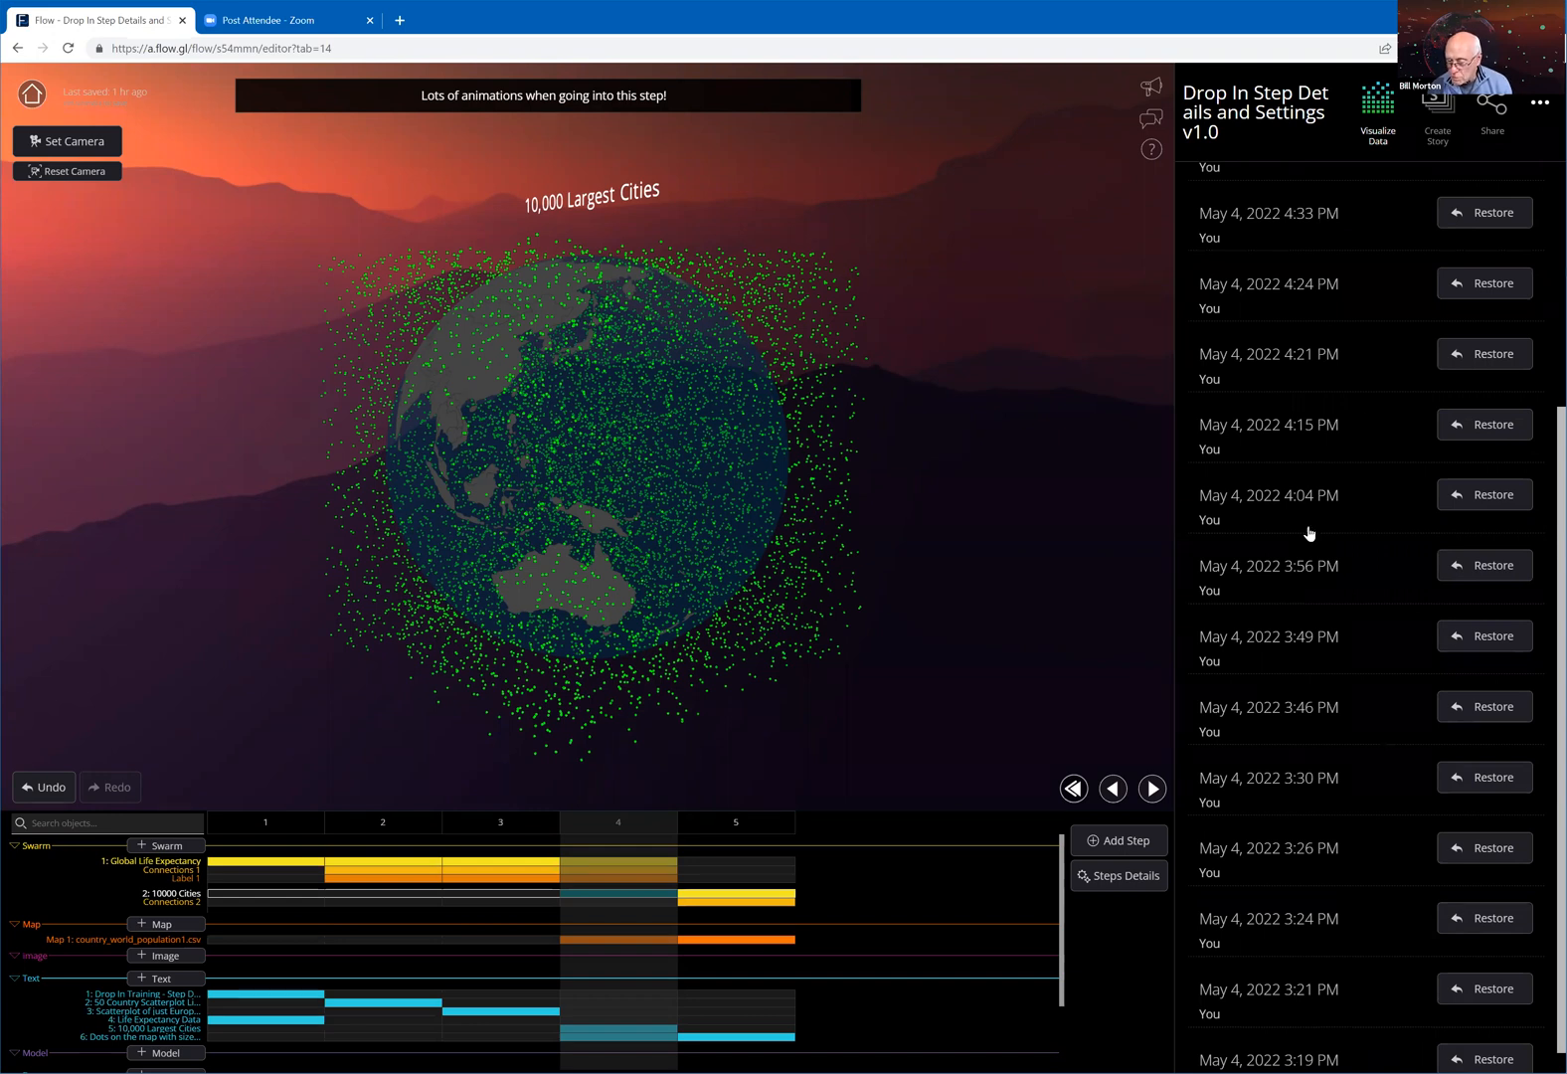
scroll(1309, 533, "up", 1)
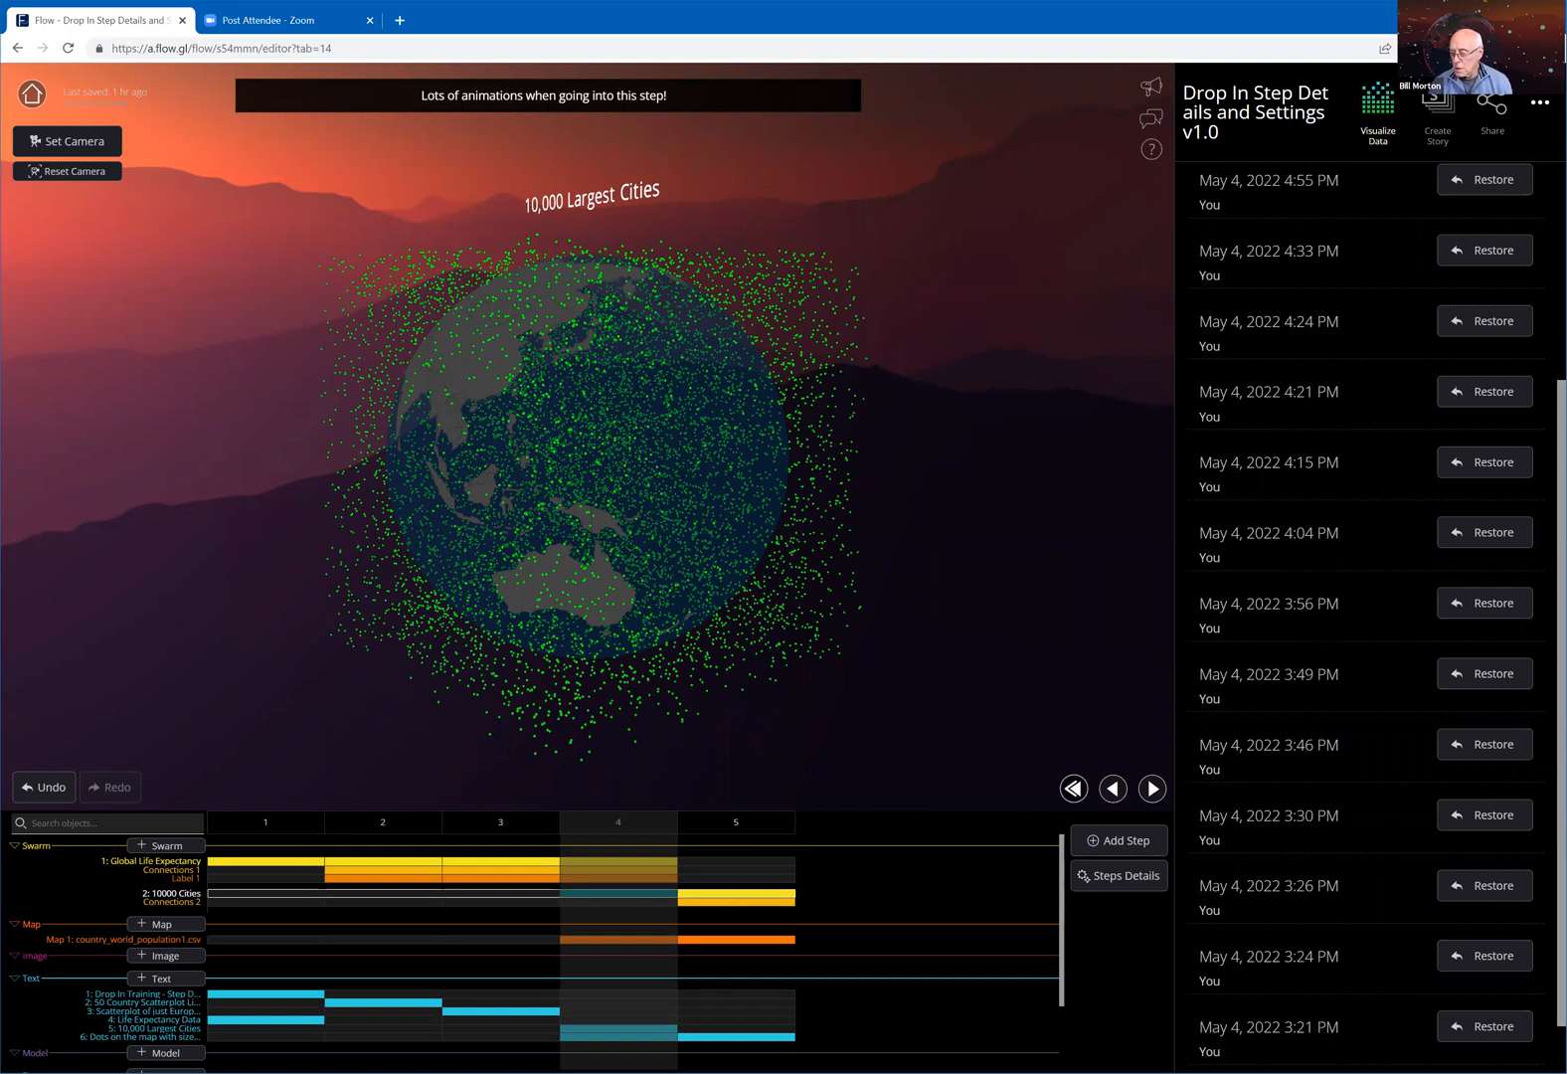
scroll(1373, 616, "up", 1)
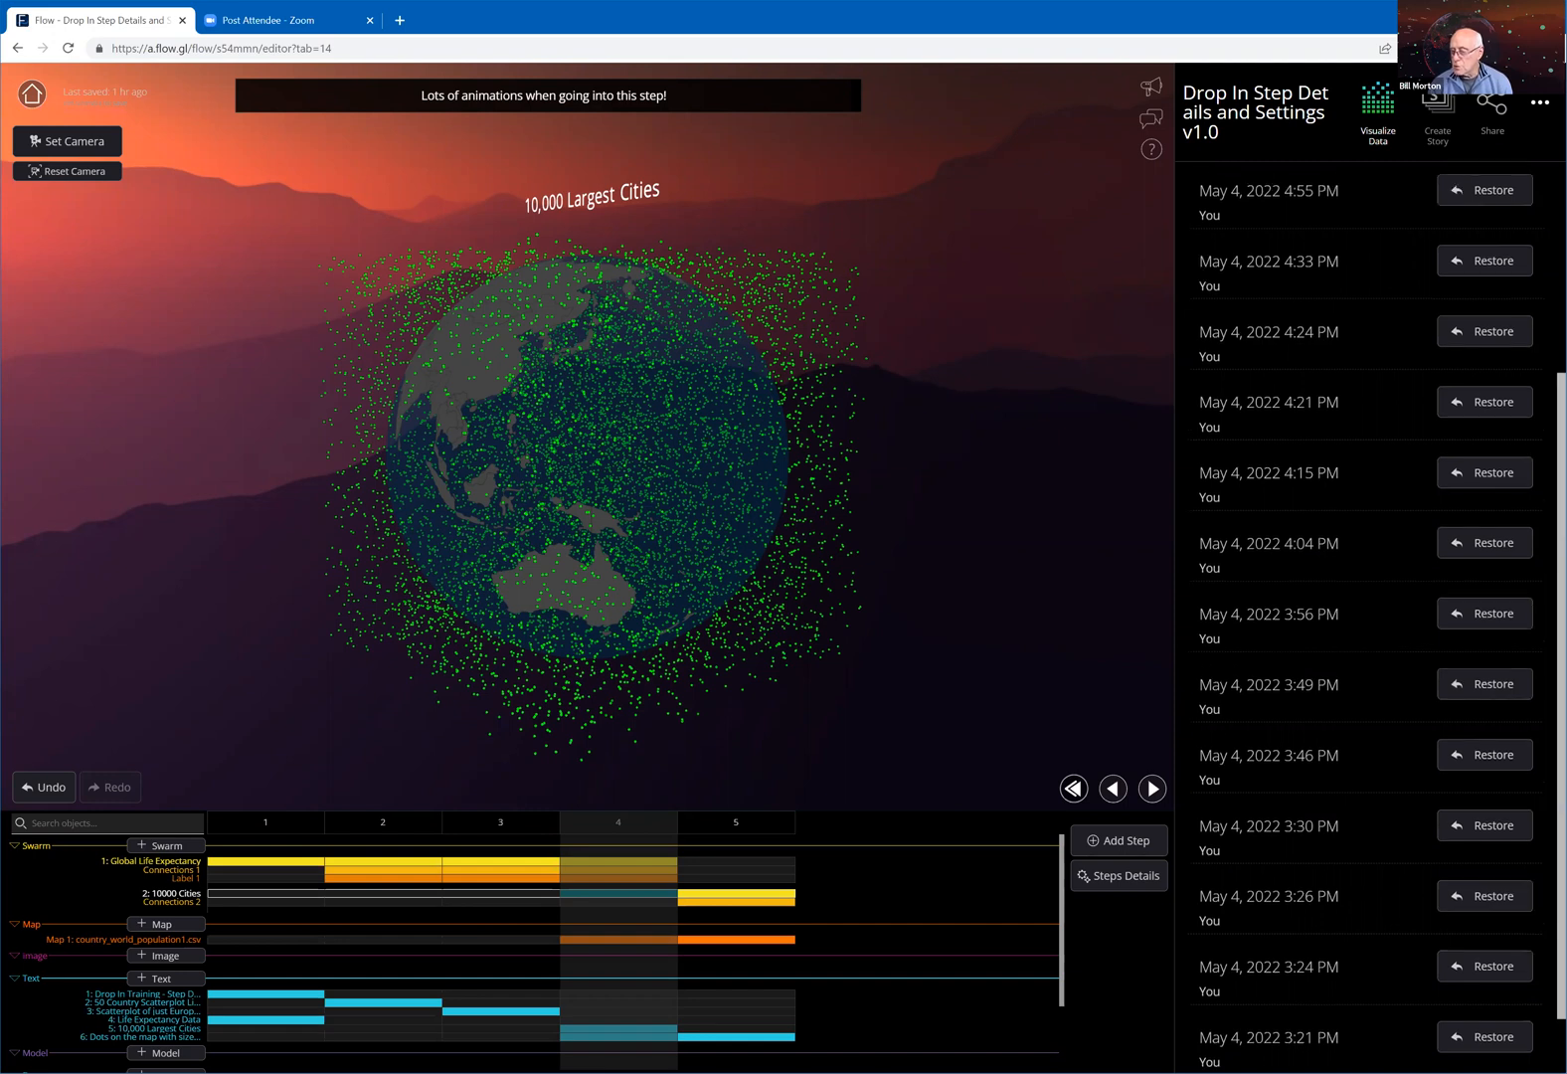
scroll(1373, 617, "up", 2)
scroll(1487, 280, "up", 2)
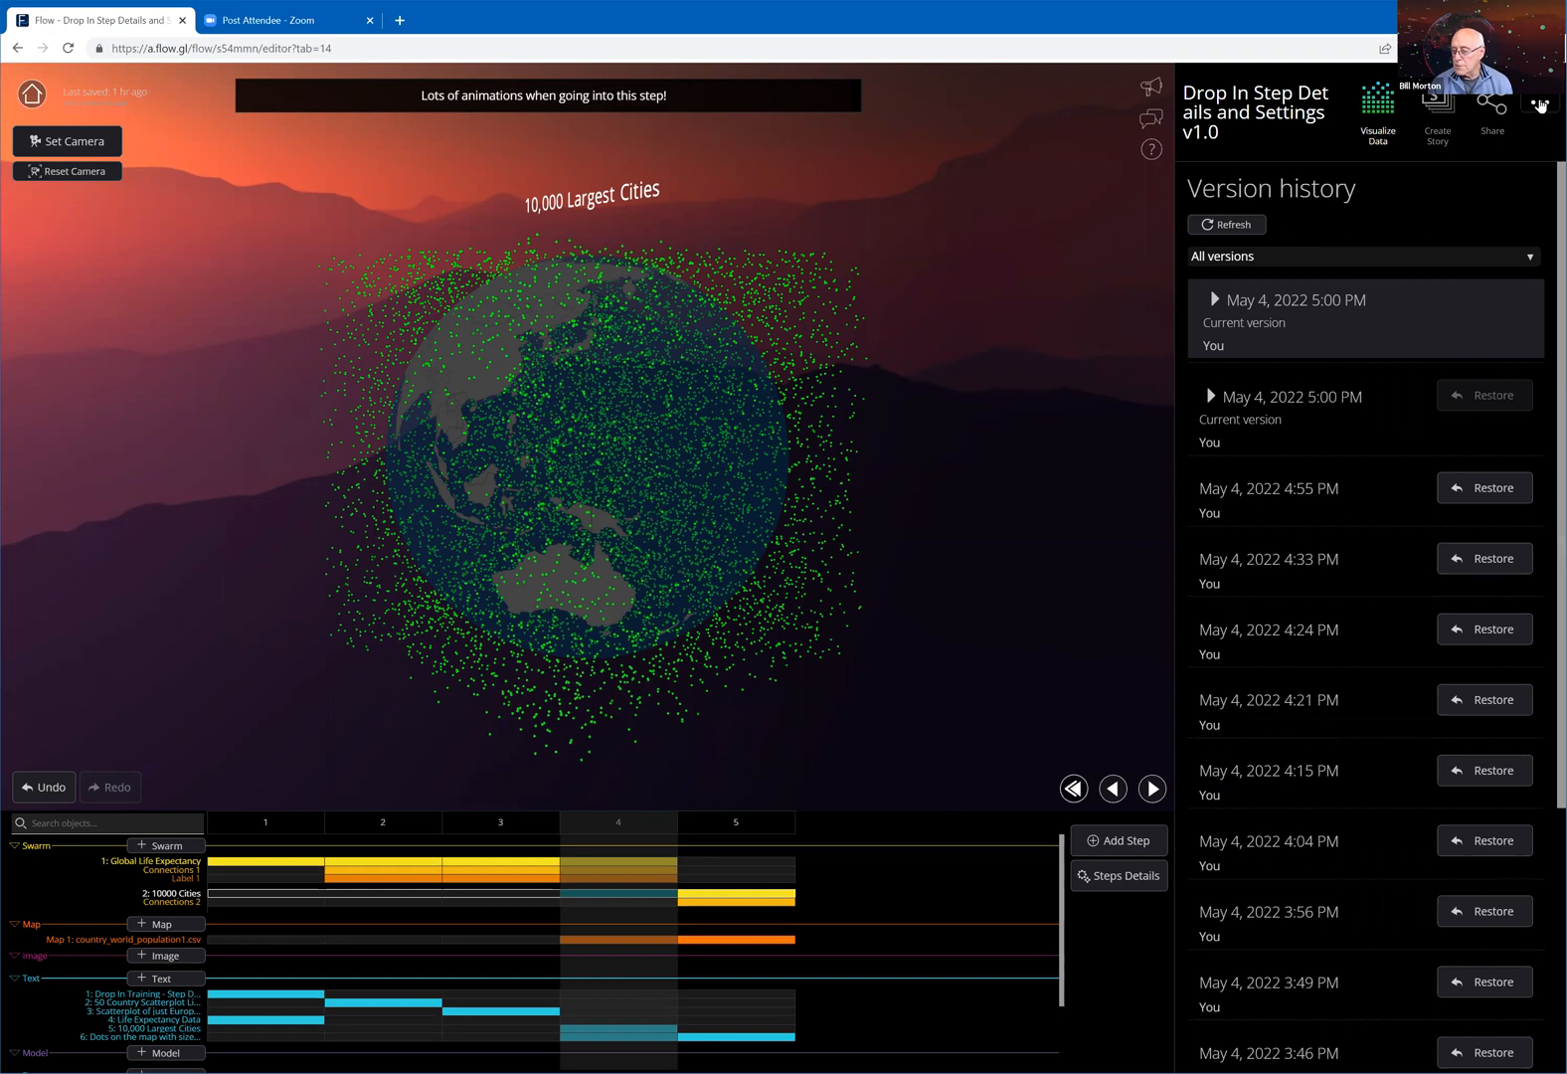
Show the developer's console briefly and hide it again
left_click(1539, 102)
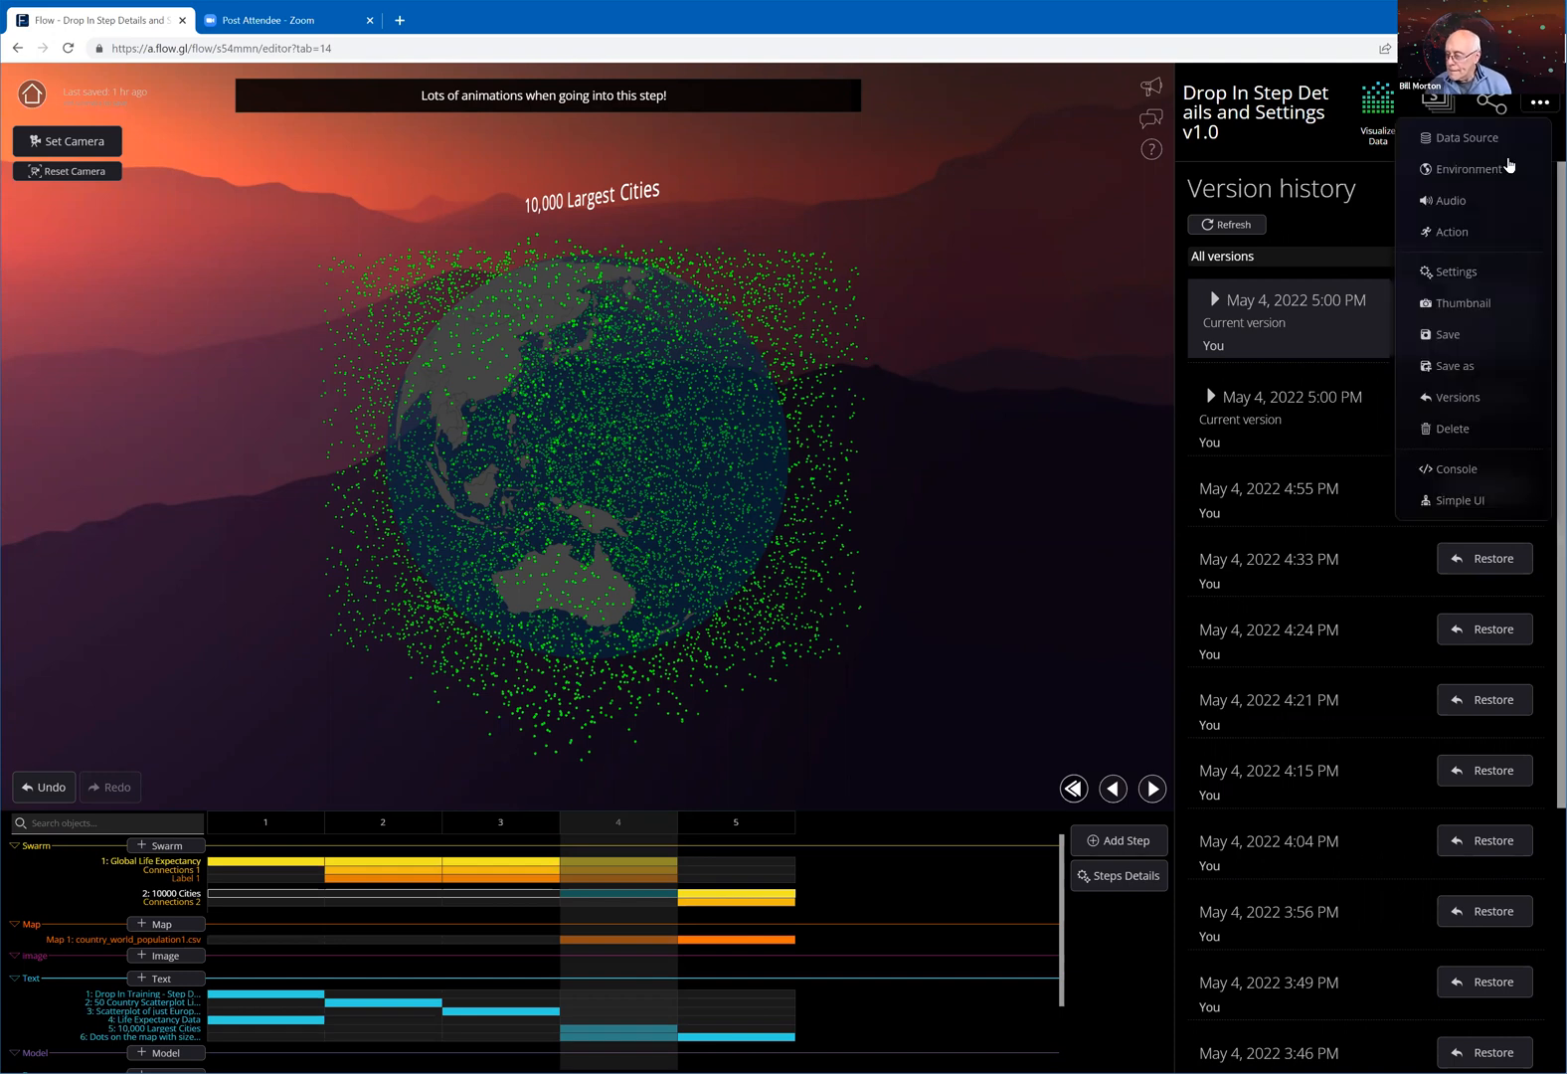
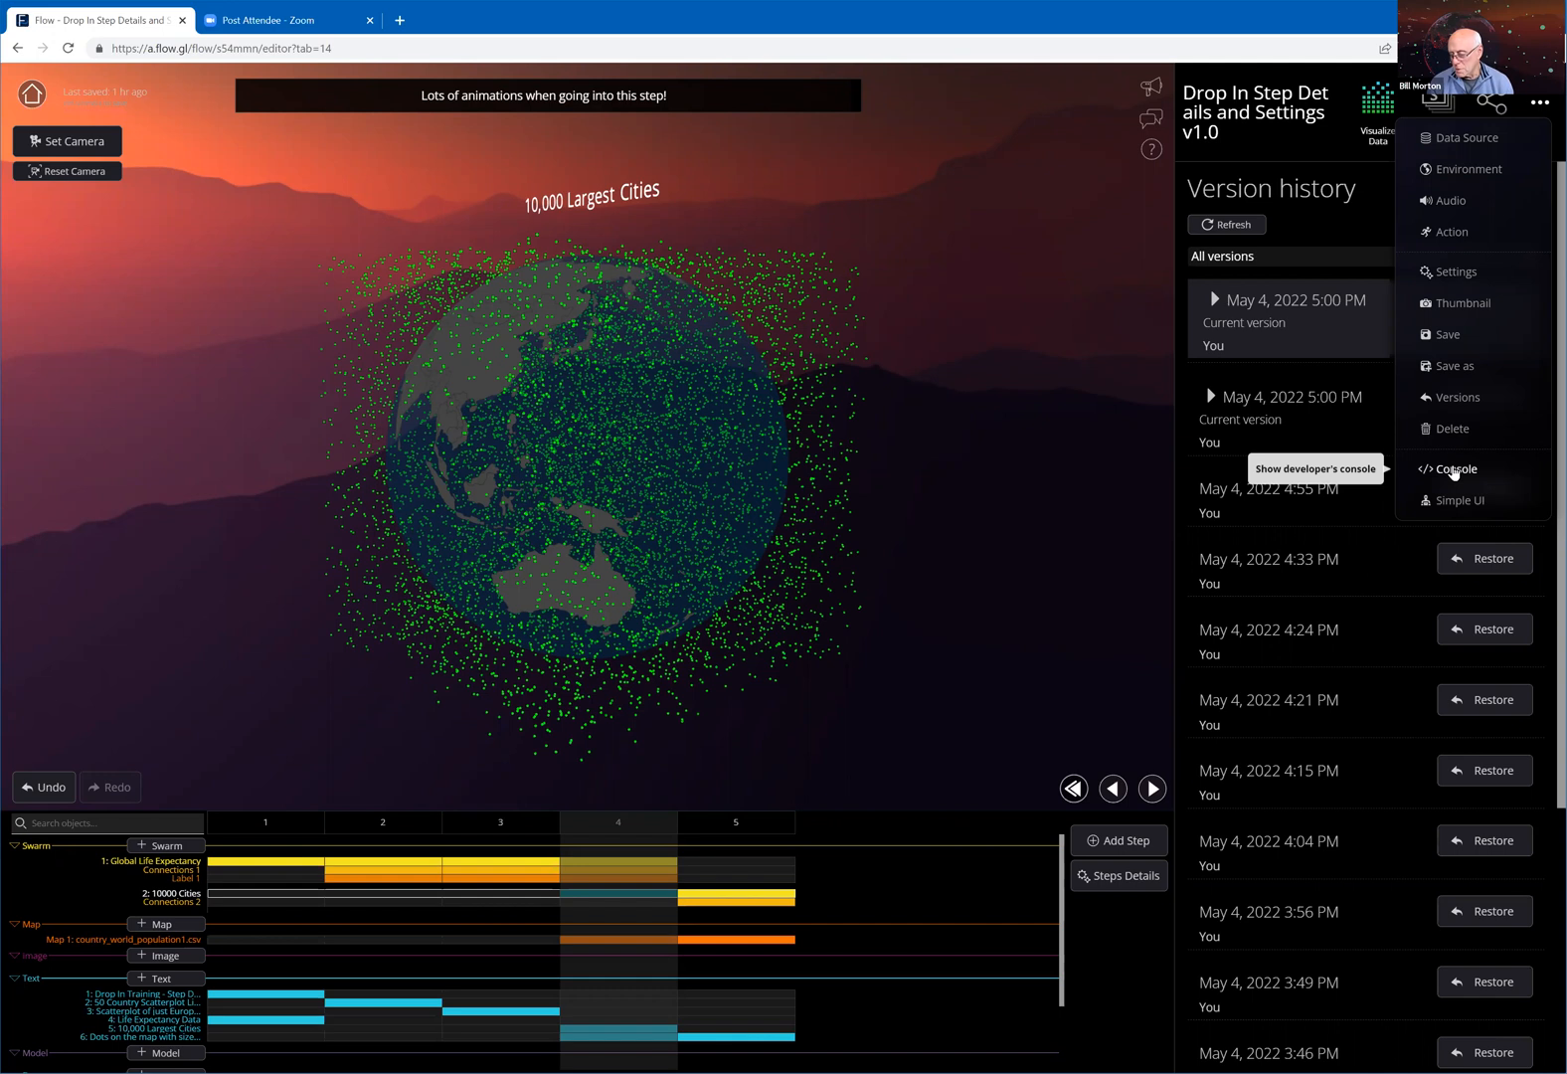
left_click(1456, 472)
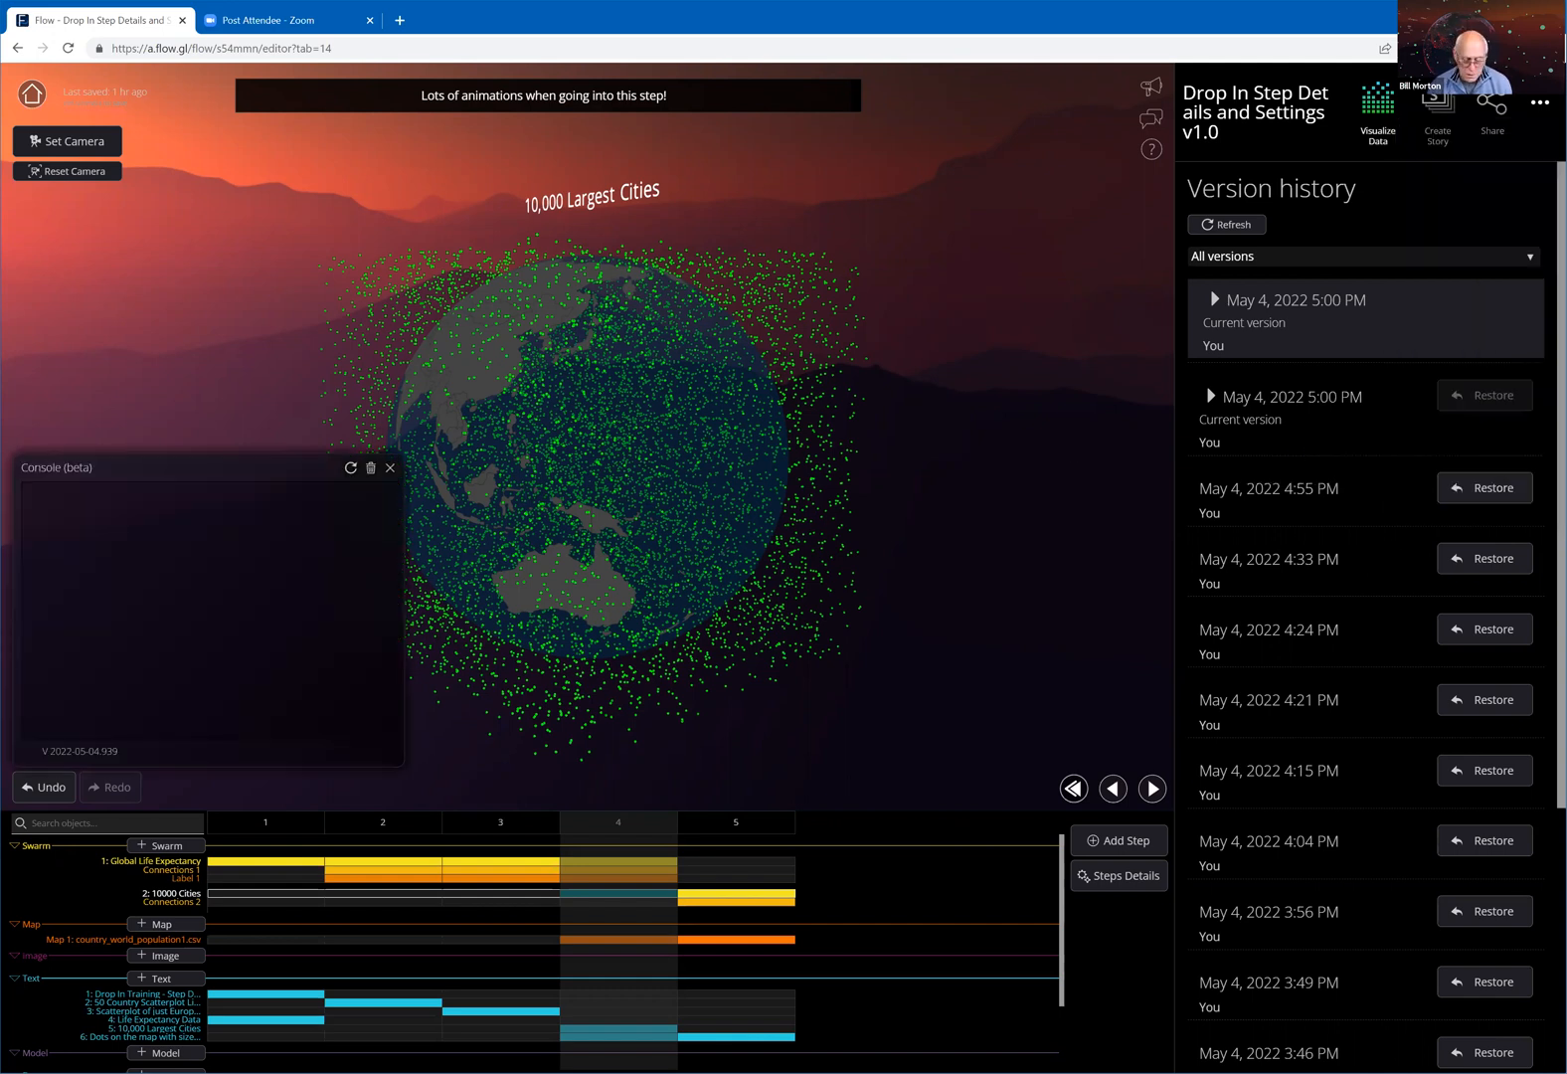
left_click(1540, 104)
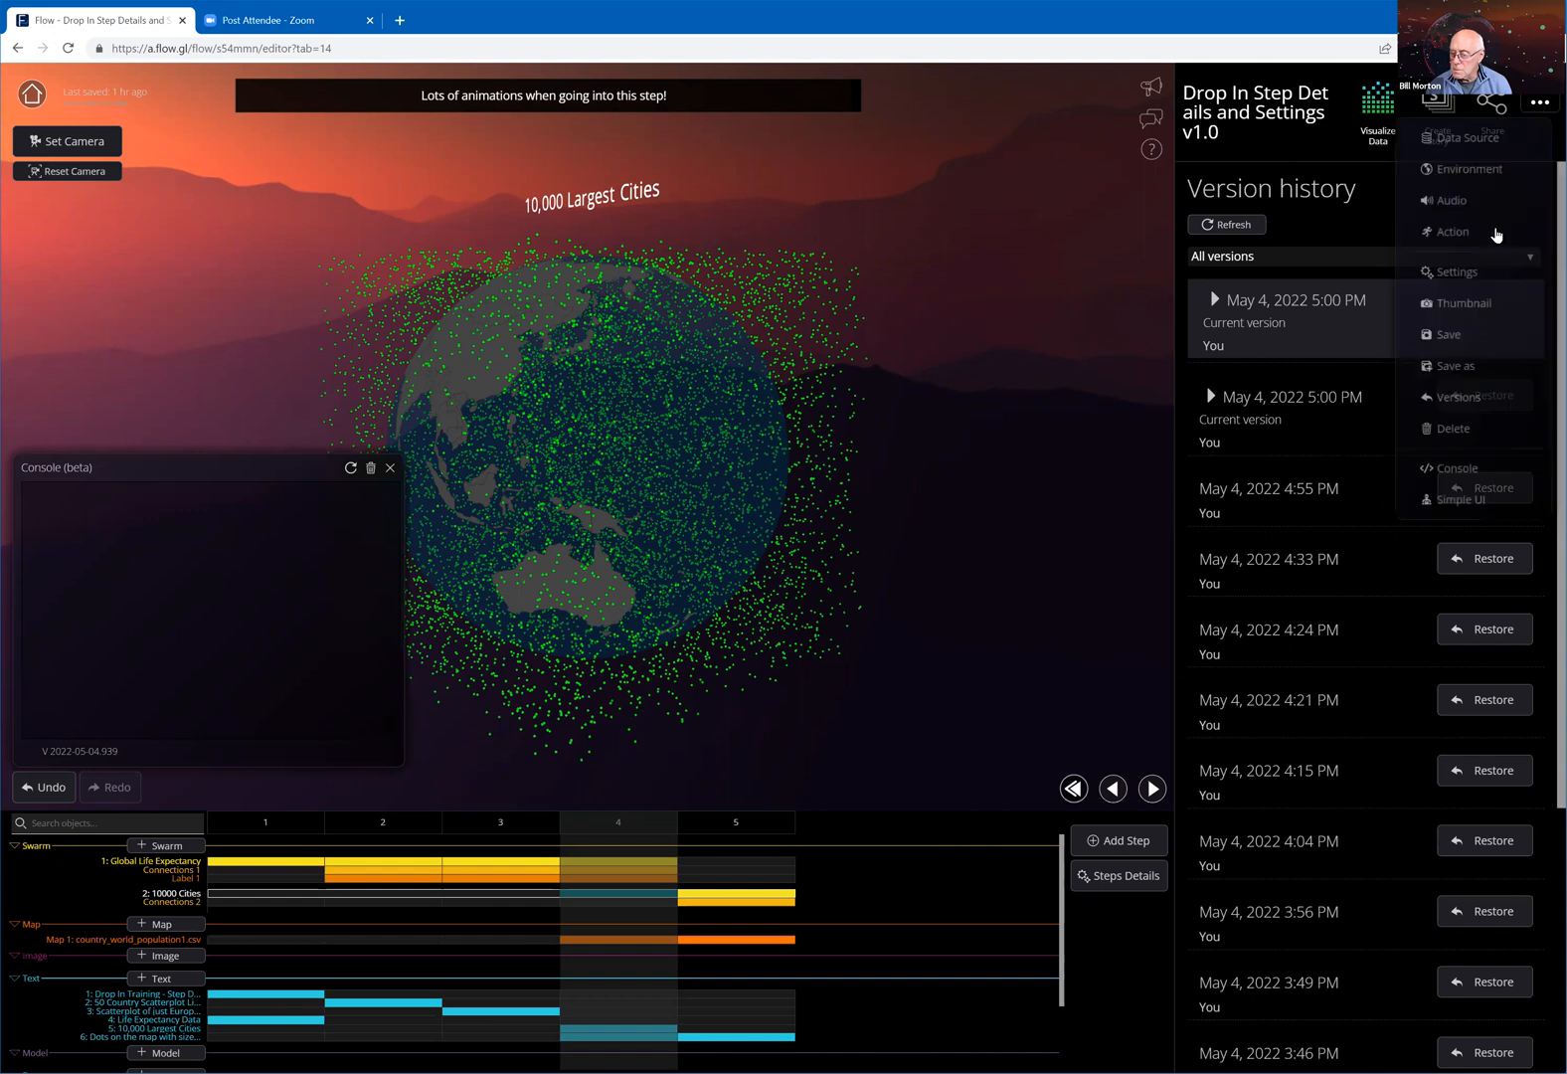
left_click(1477, 477)
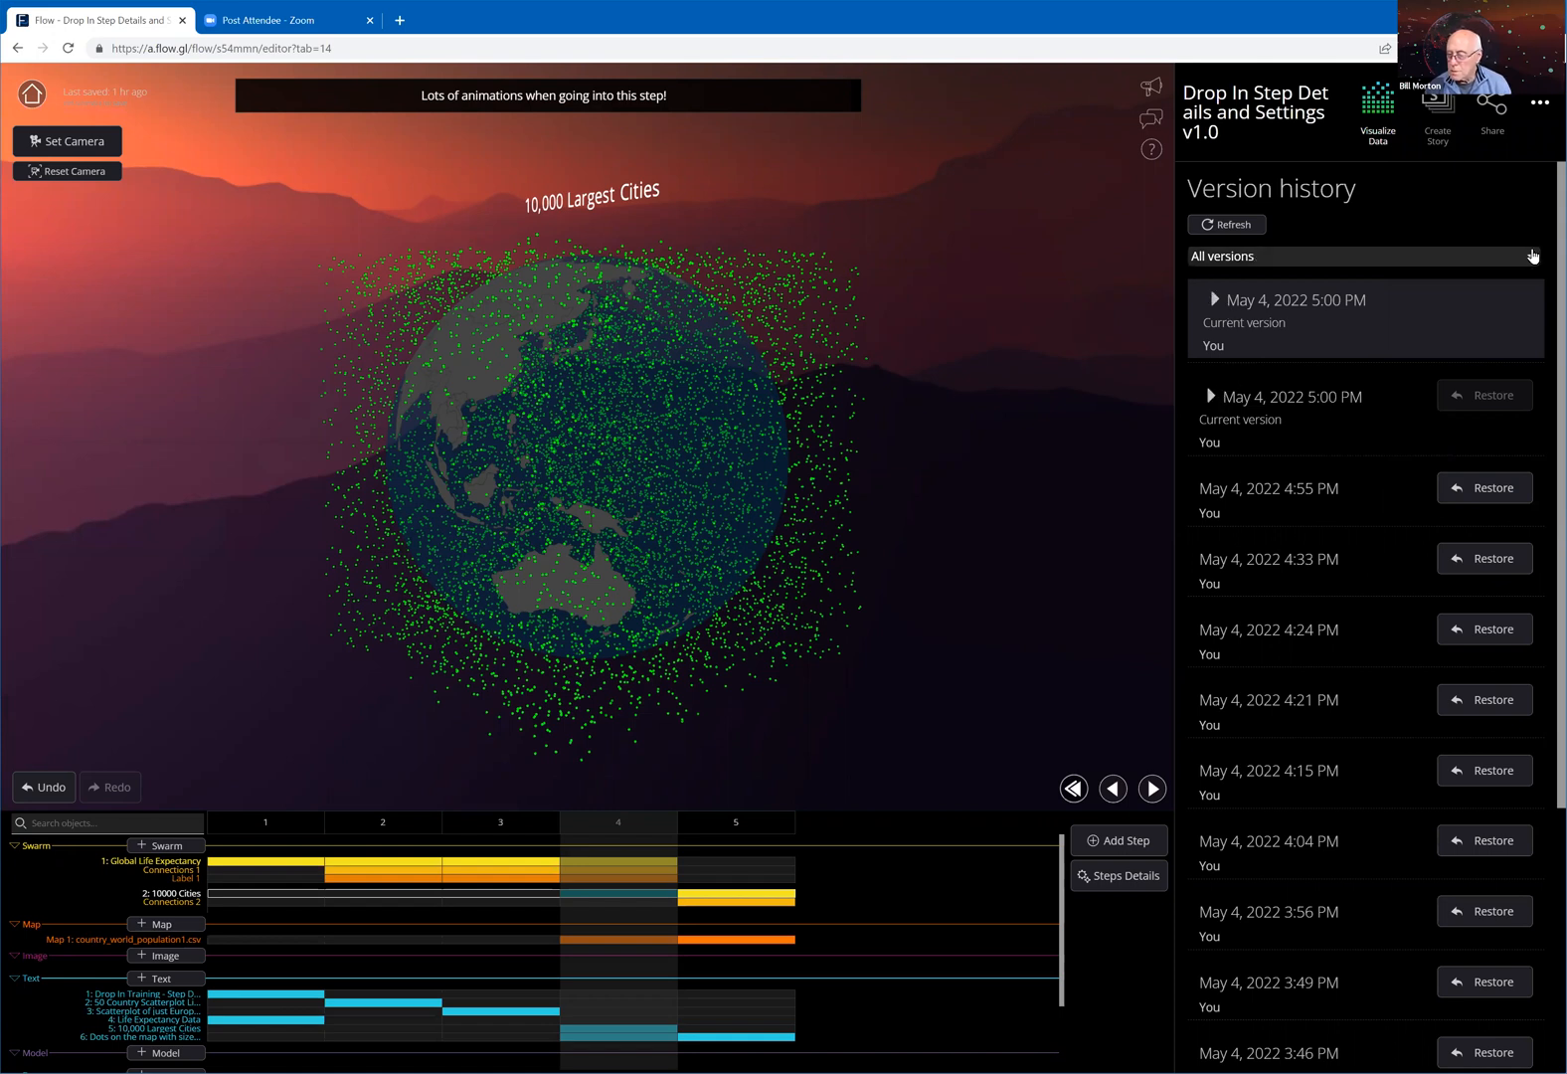
Review the version history filter choices, keeping All versions, and return to the Data Source settings
left_click(1533, 256)
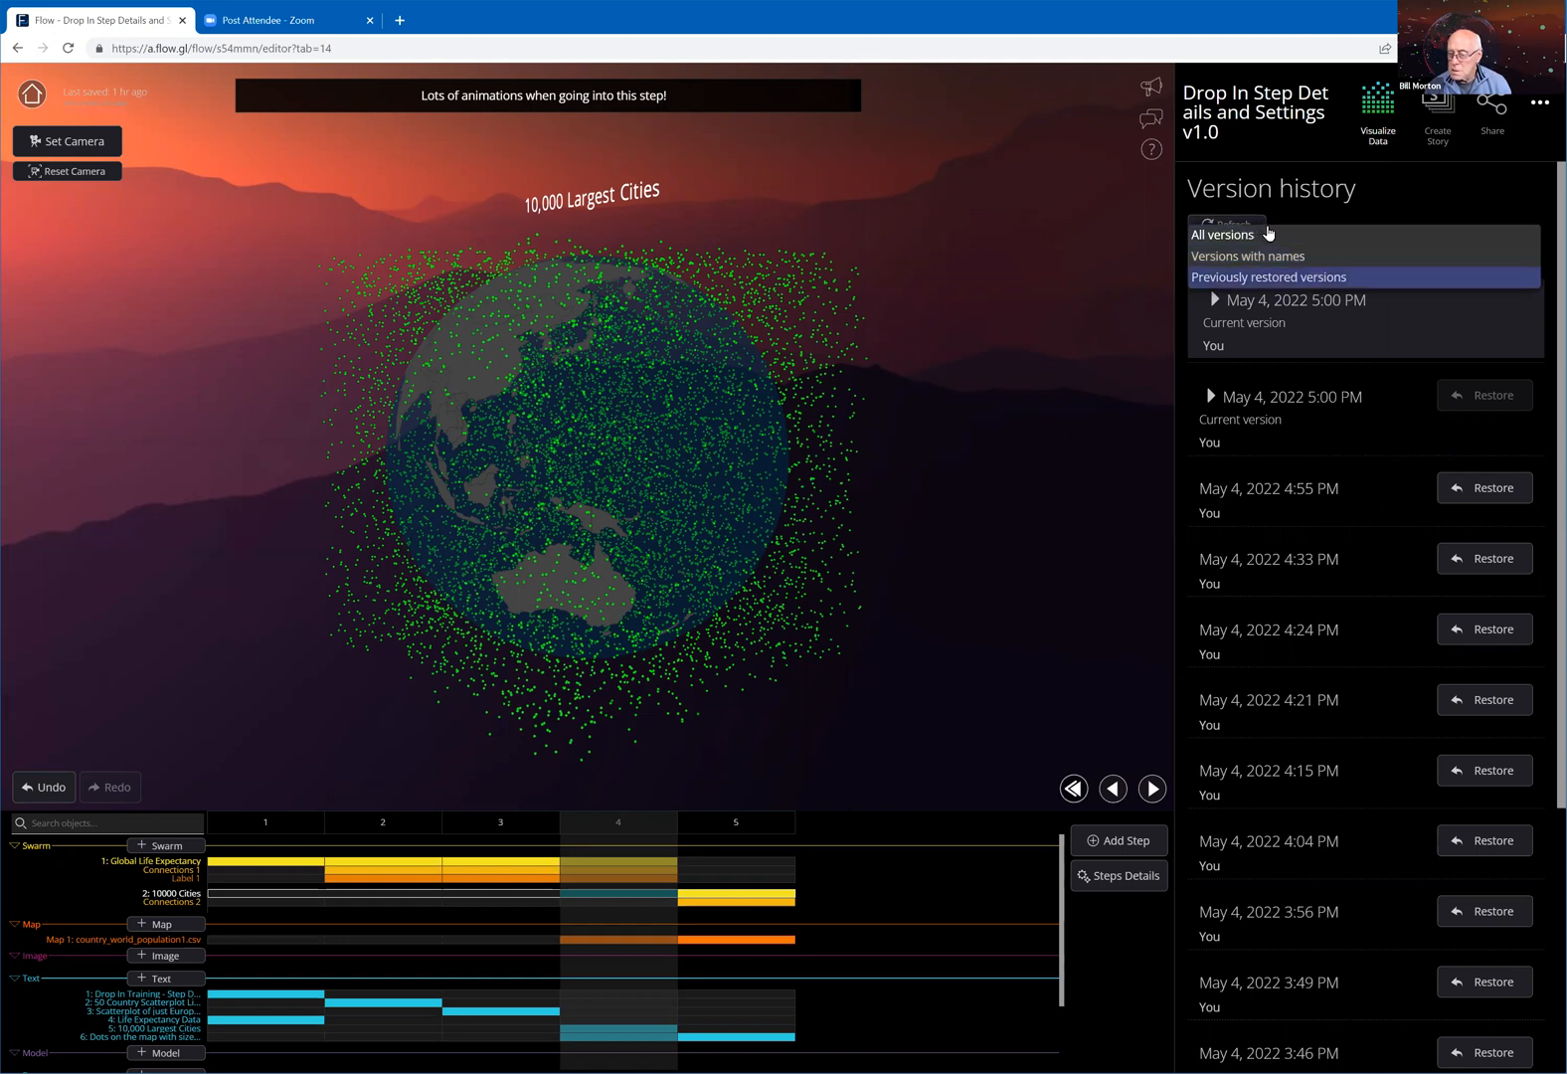
left_click(1266, 235)
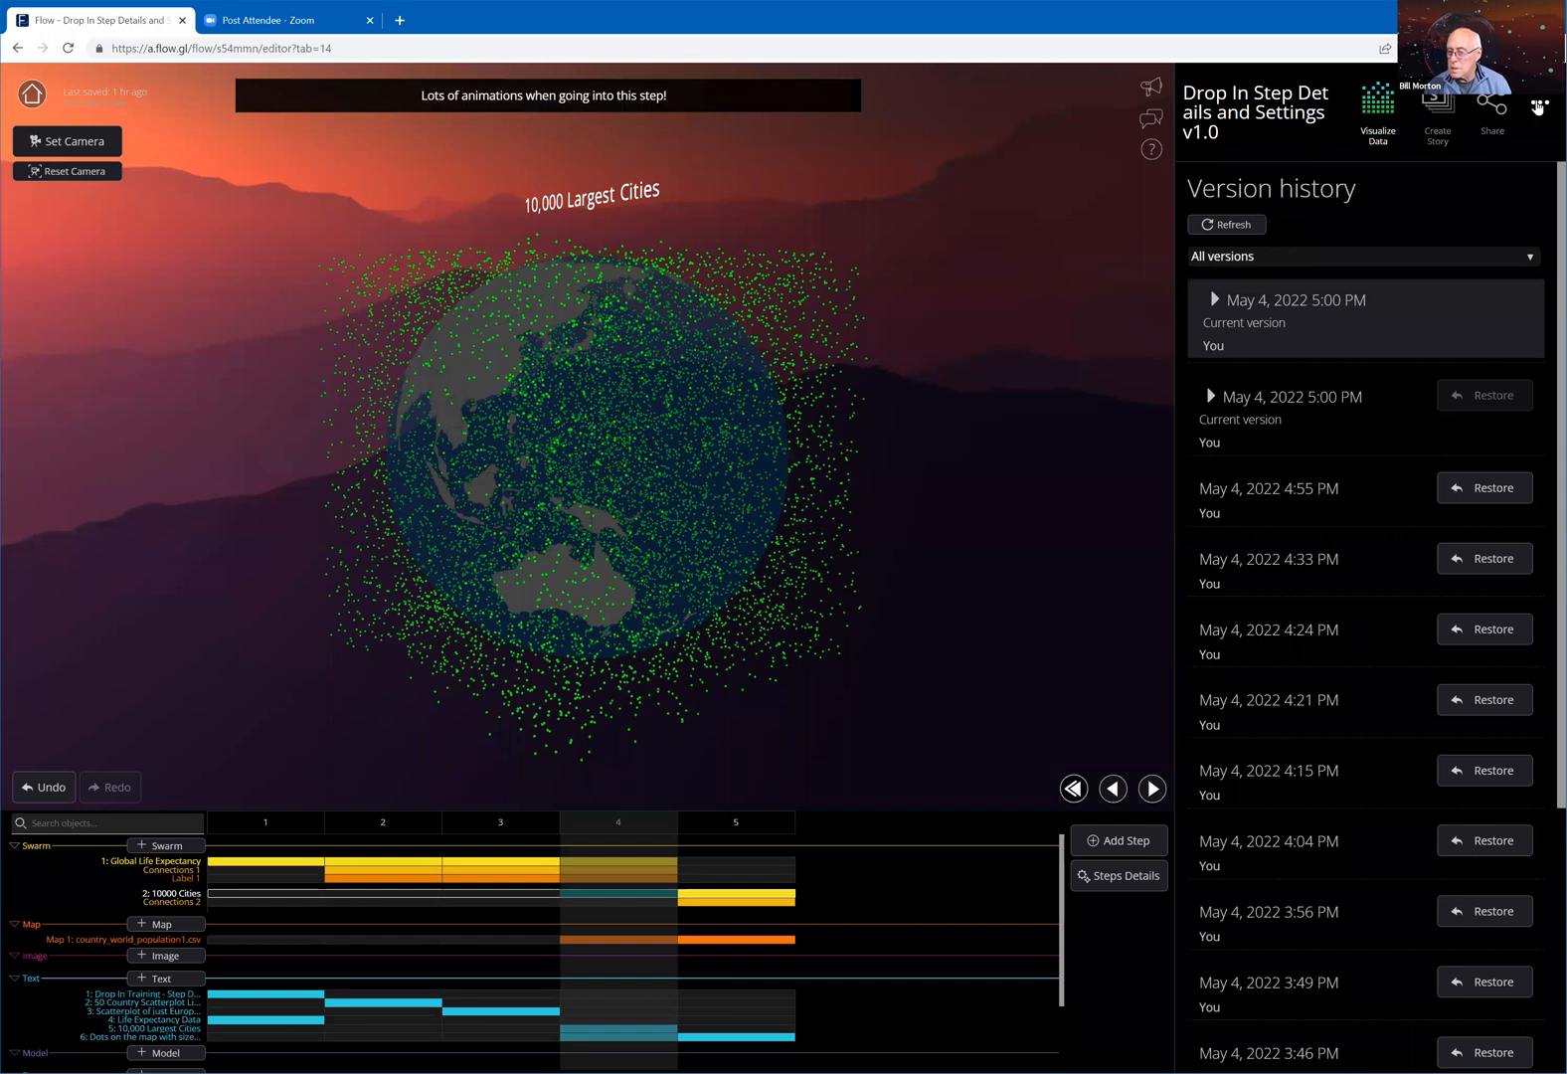
left_click(1538, 107)
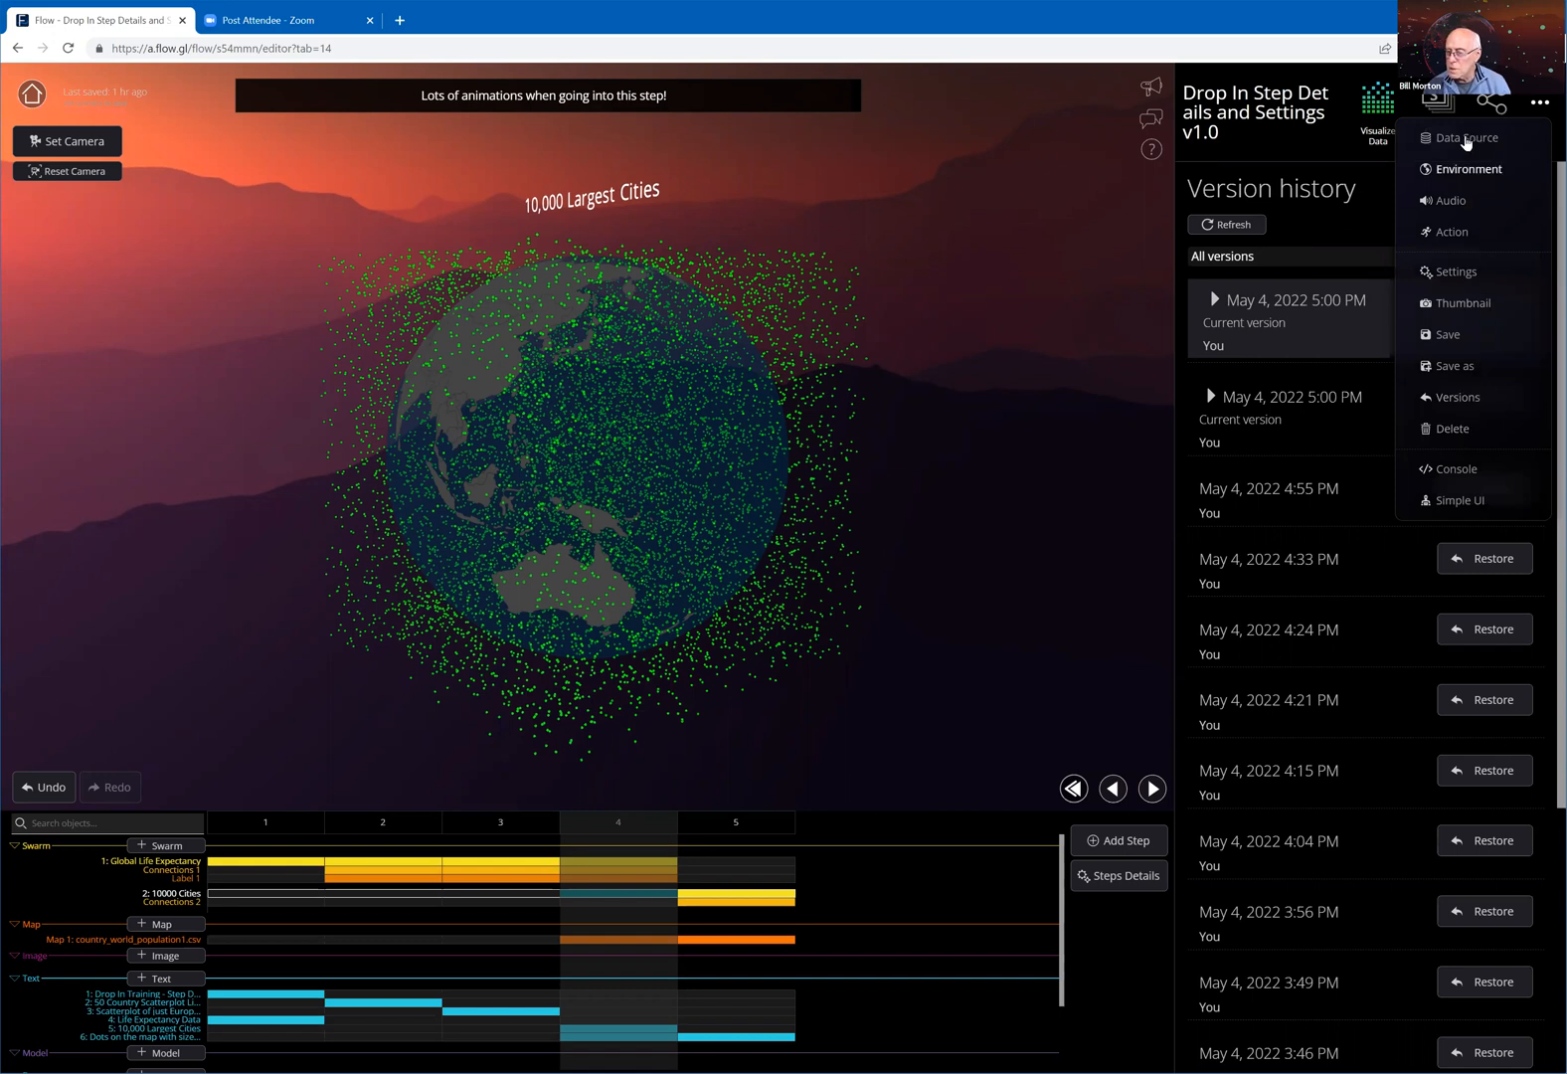
left_click(1460, 144)
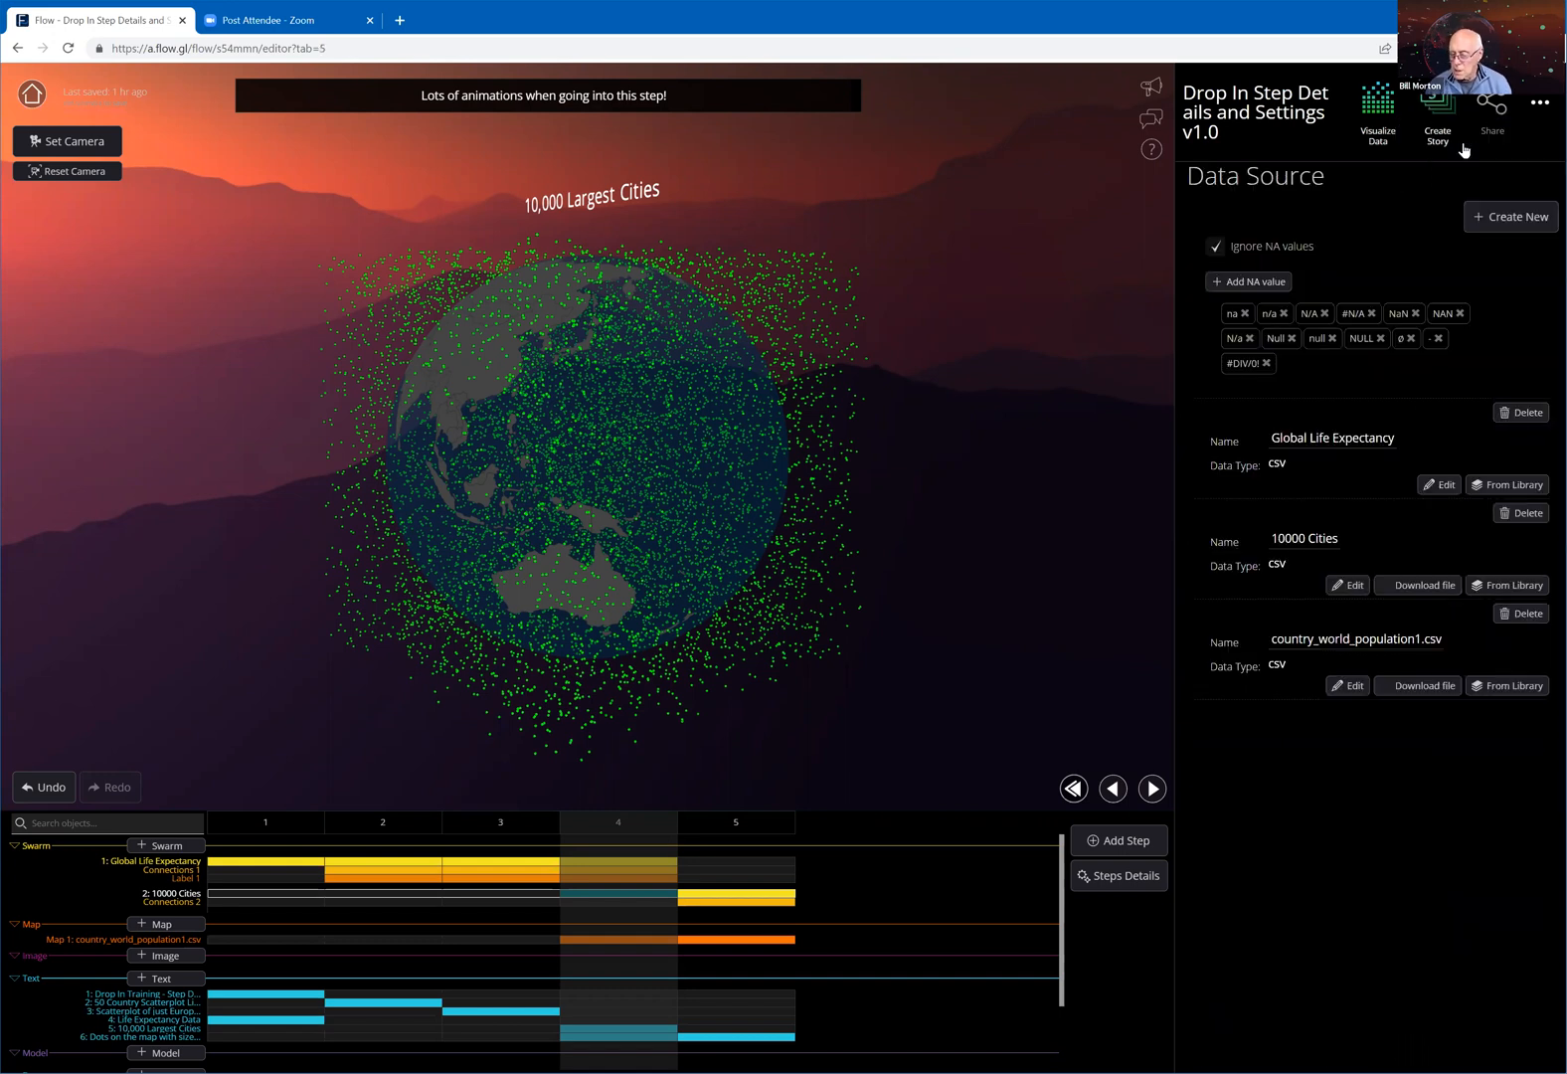
Show the developer's console and refresh its report on unused items, data files and perspectives
left_click(1540, 105)
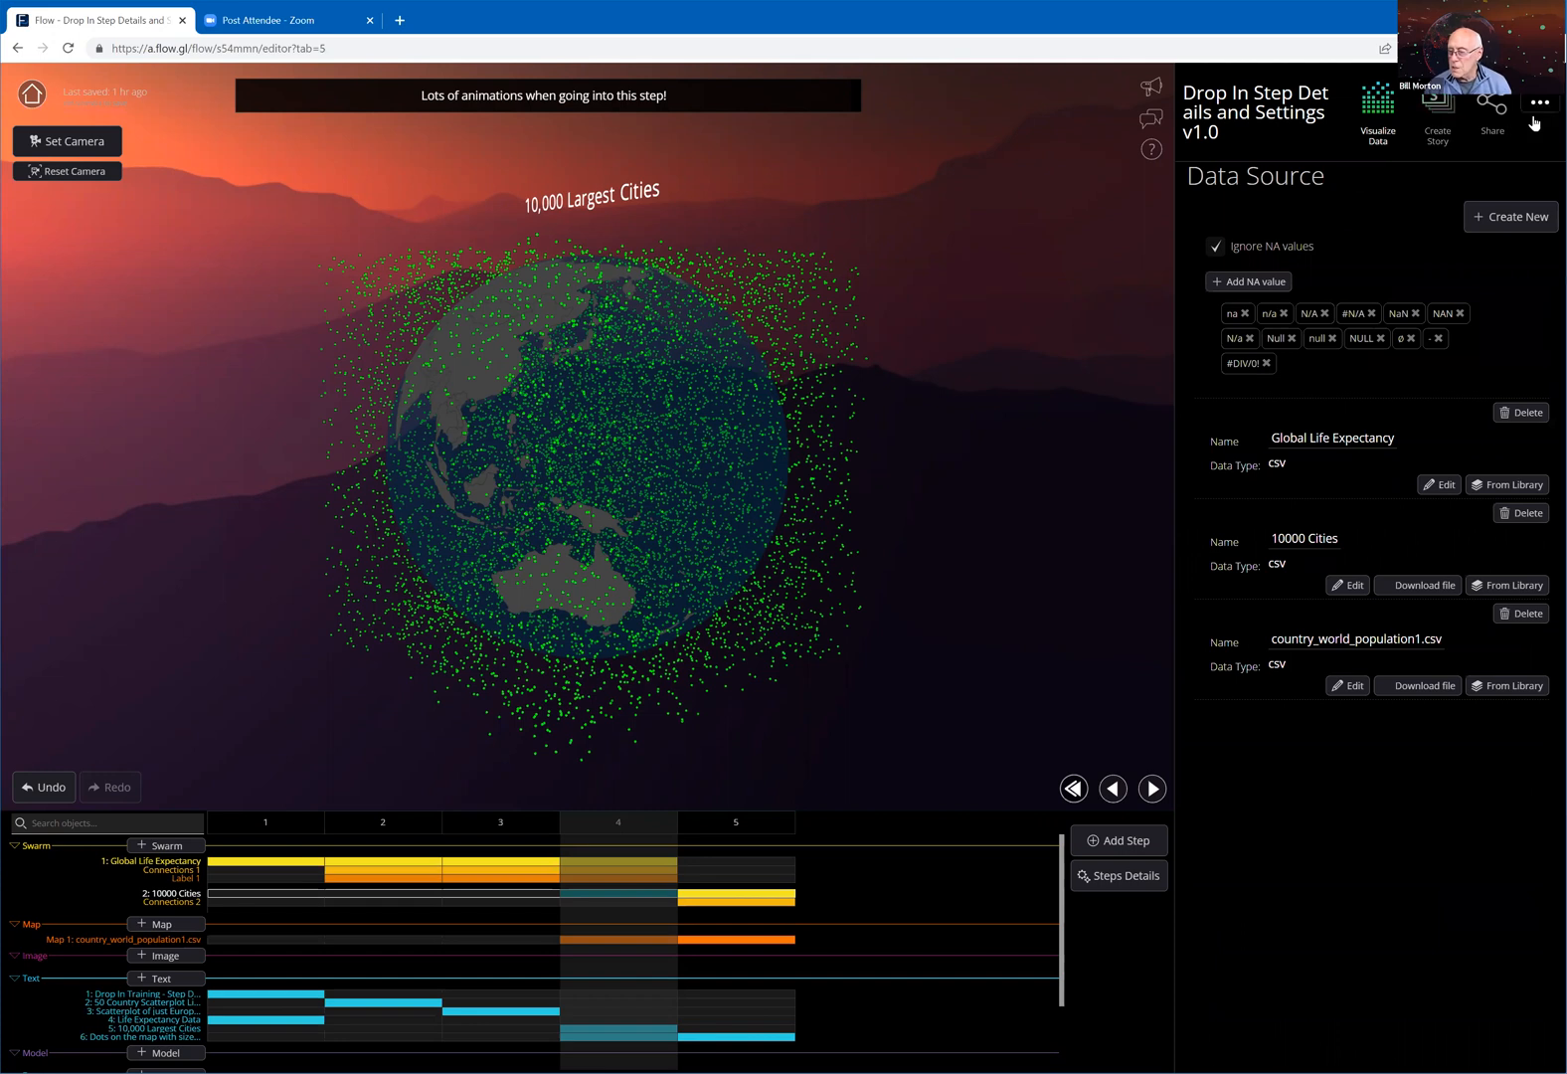
left_click(1457, 470)
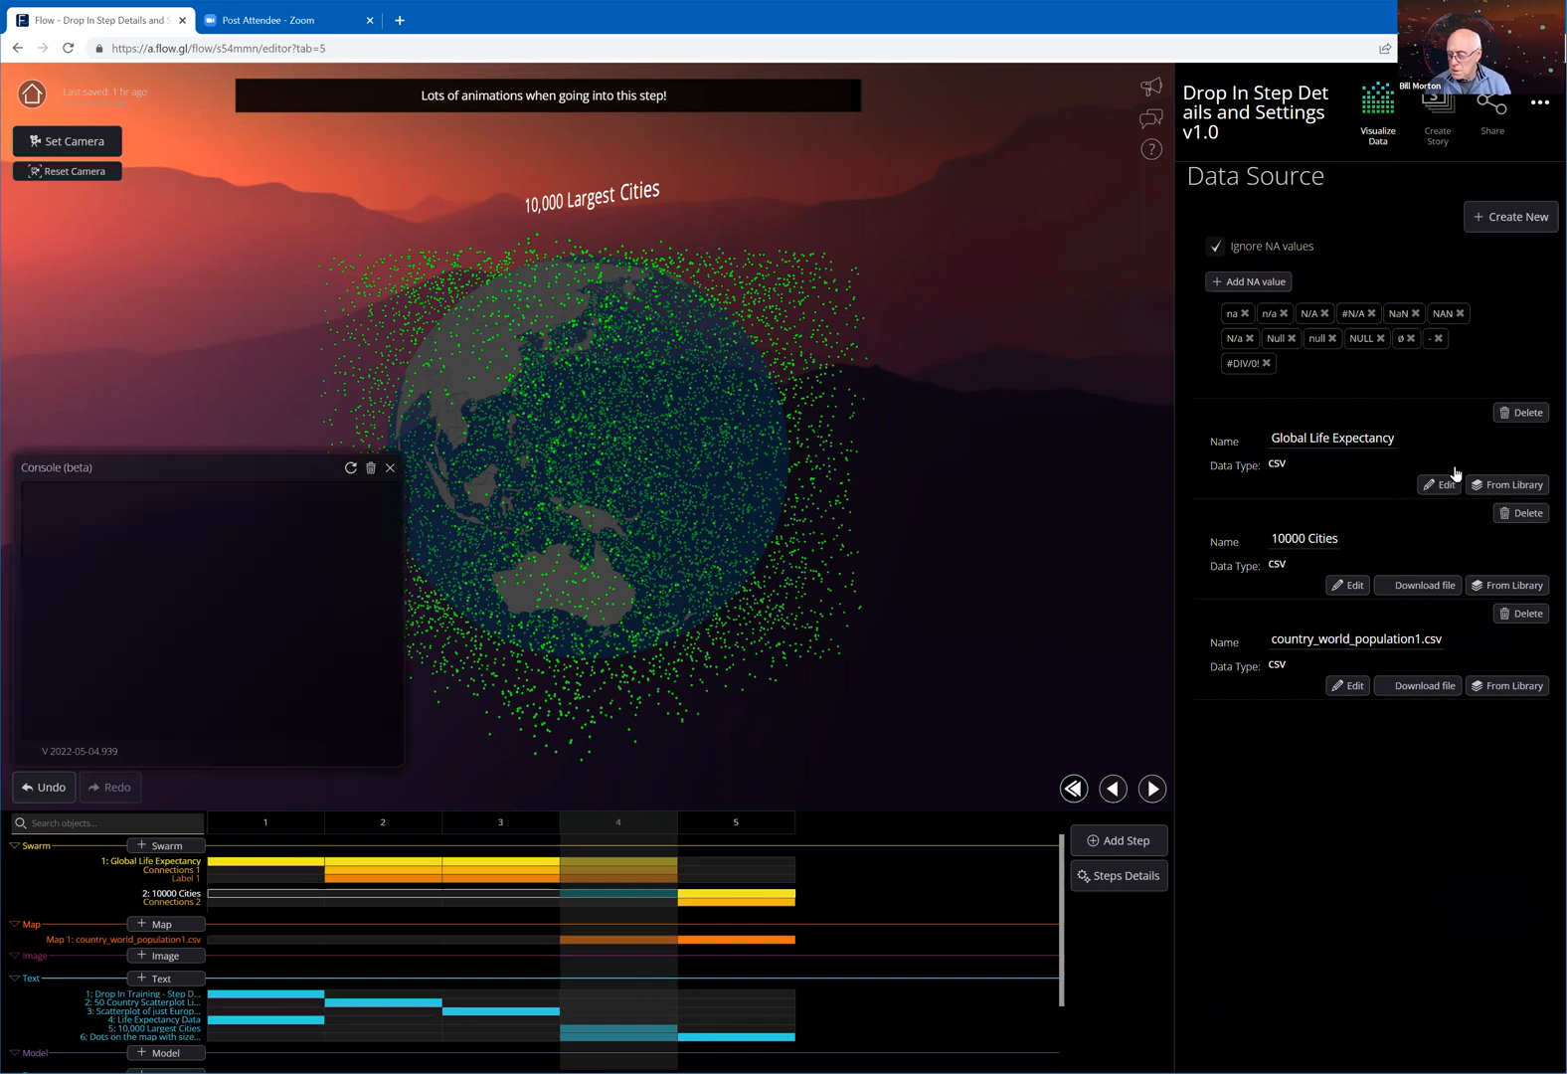
left_click(1109, 841)
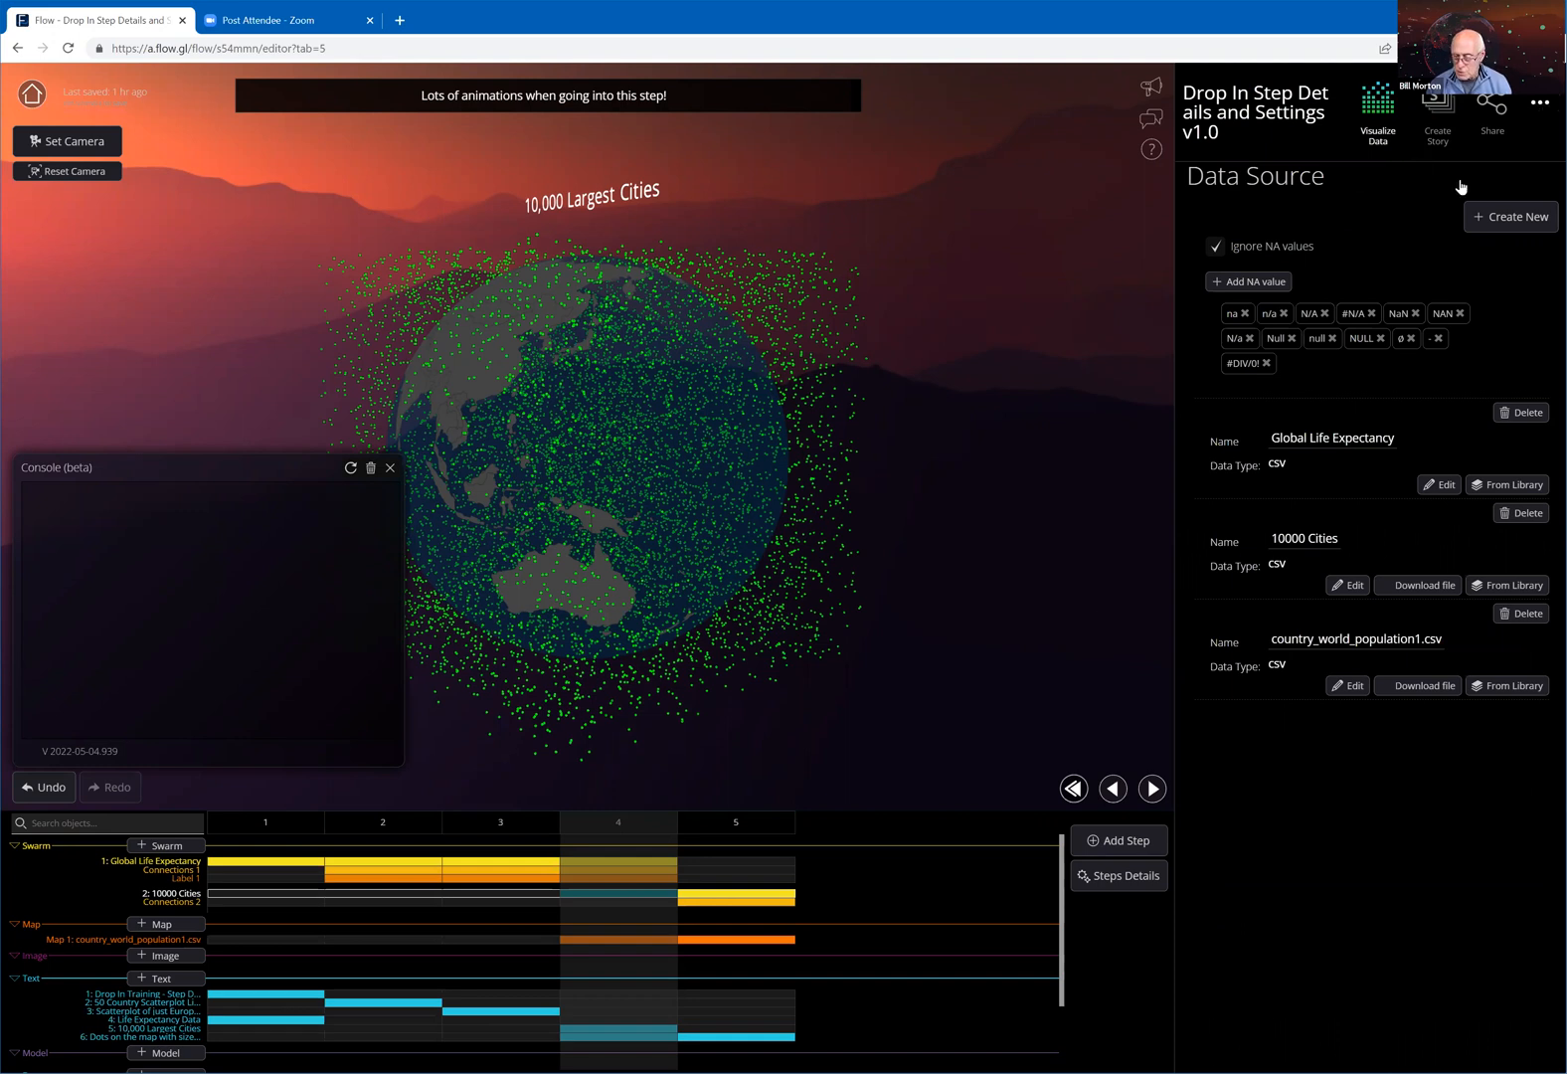
left_click(1540, 106)
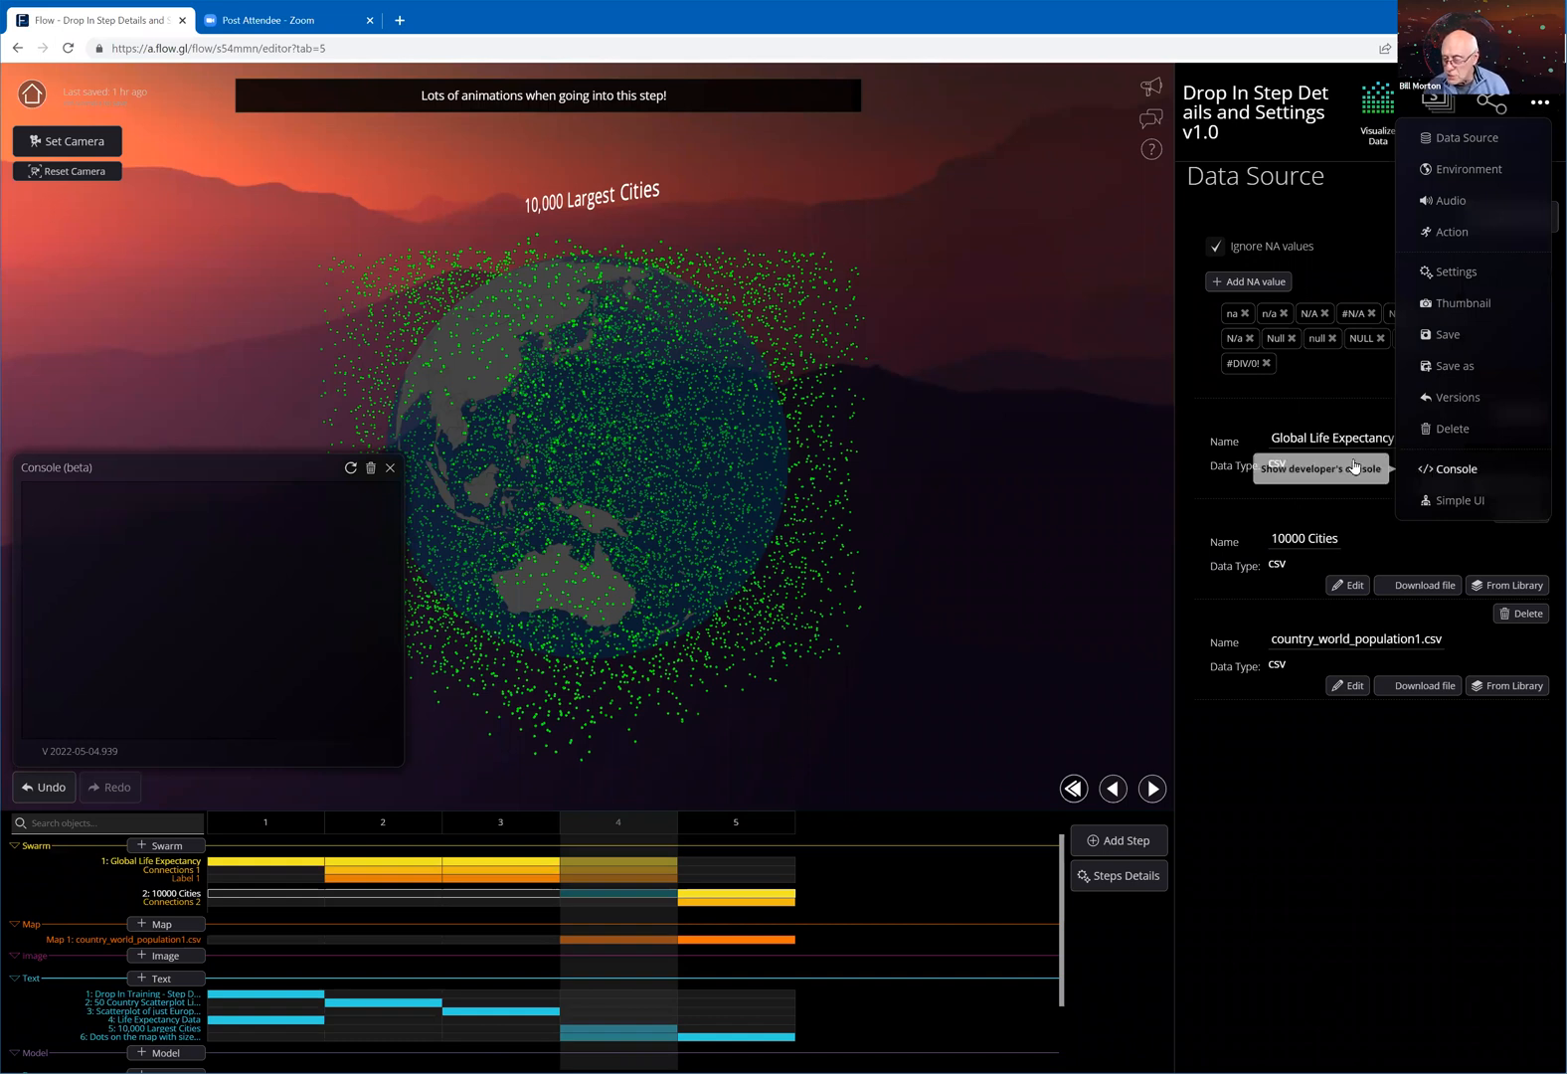
left_click(1474, 473)
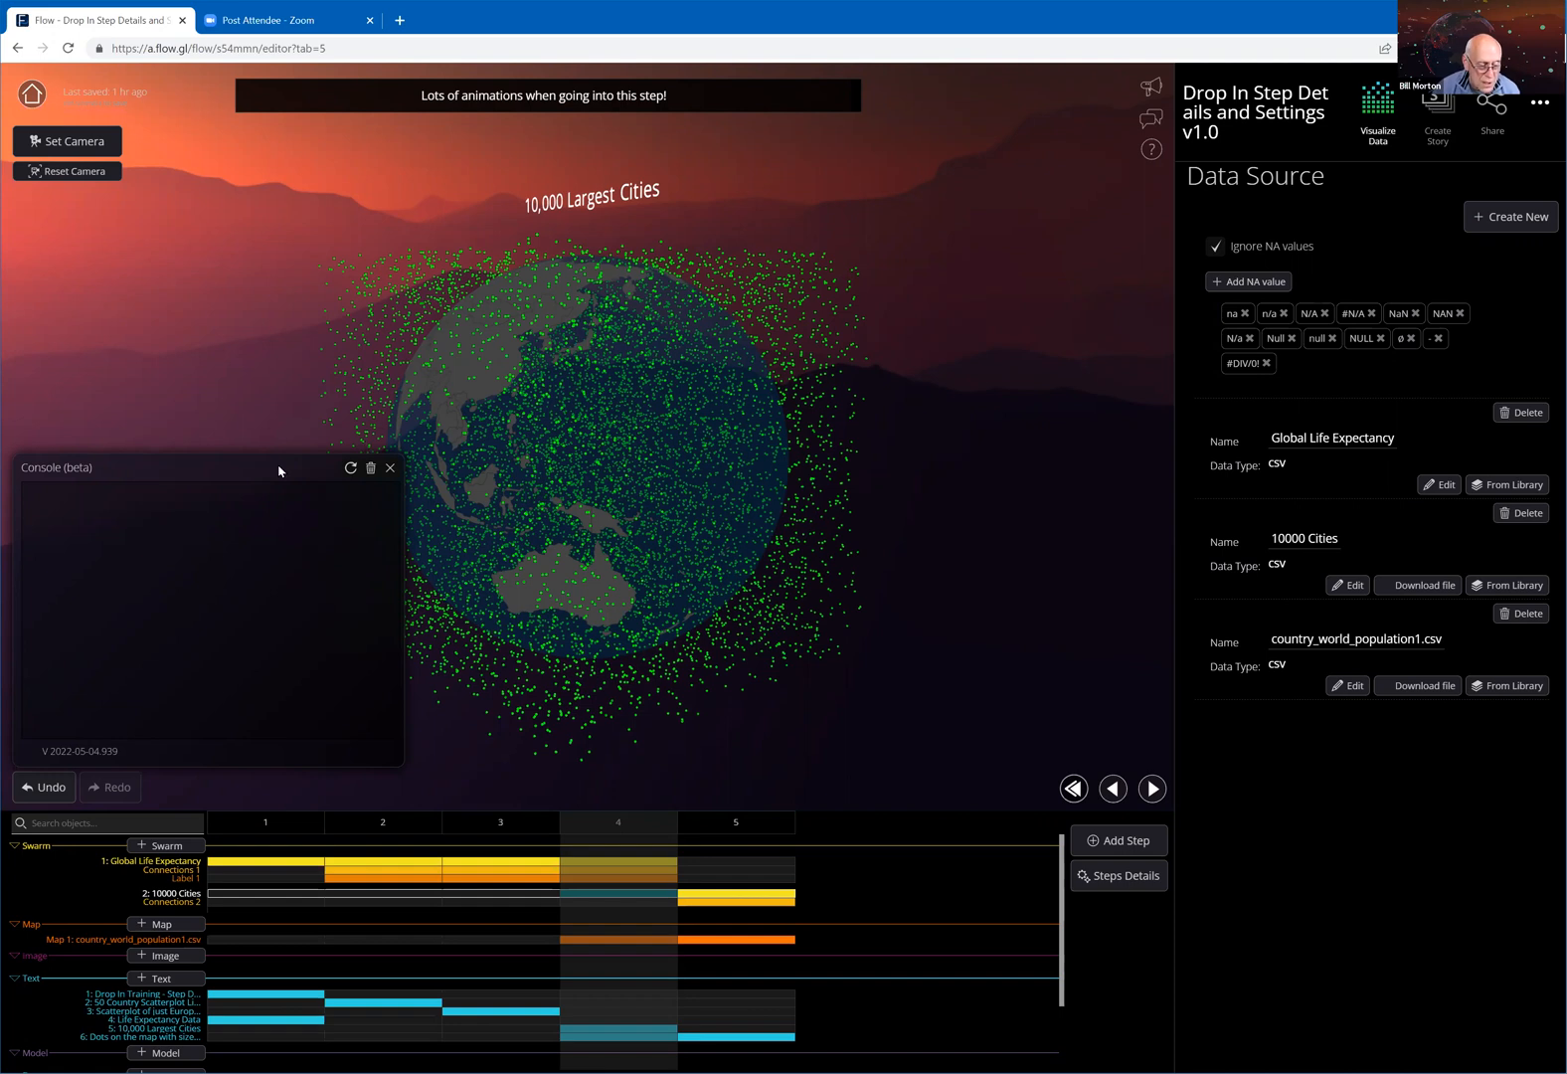
left_click(352, 469)
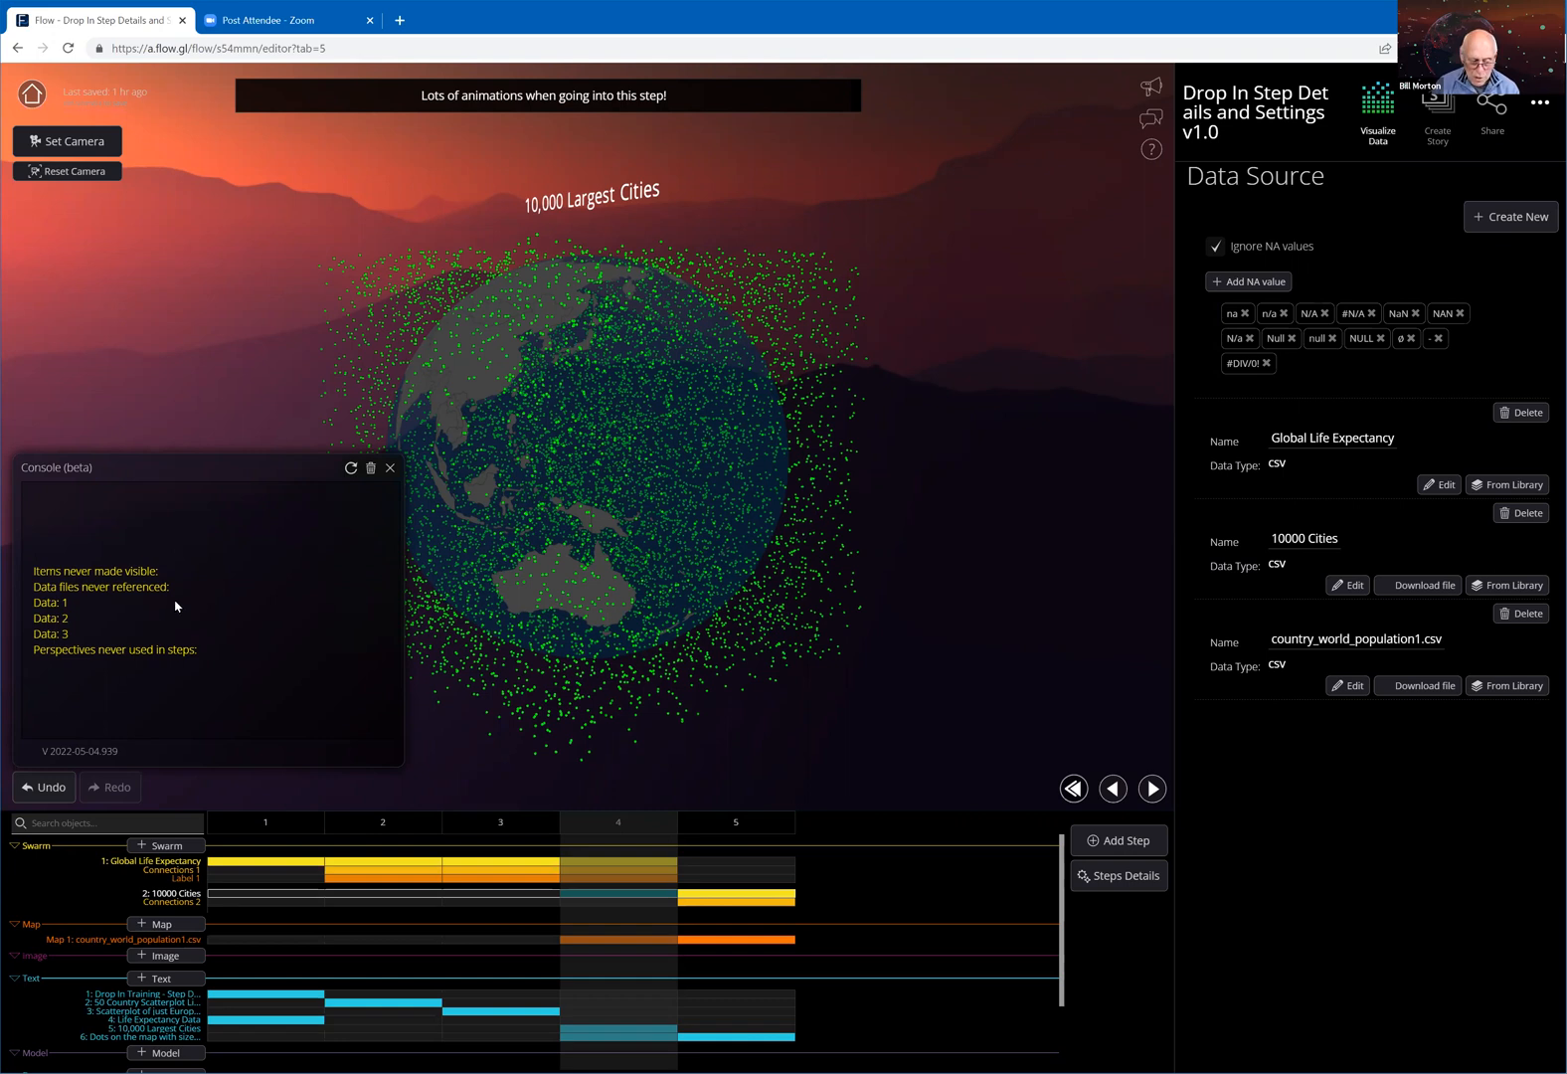
Hide the developer's console, show it again to review its report, and close it
left_click(392, 469)
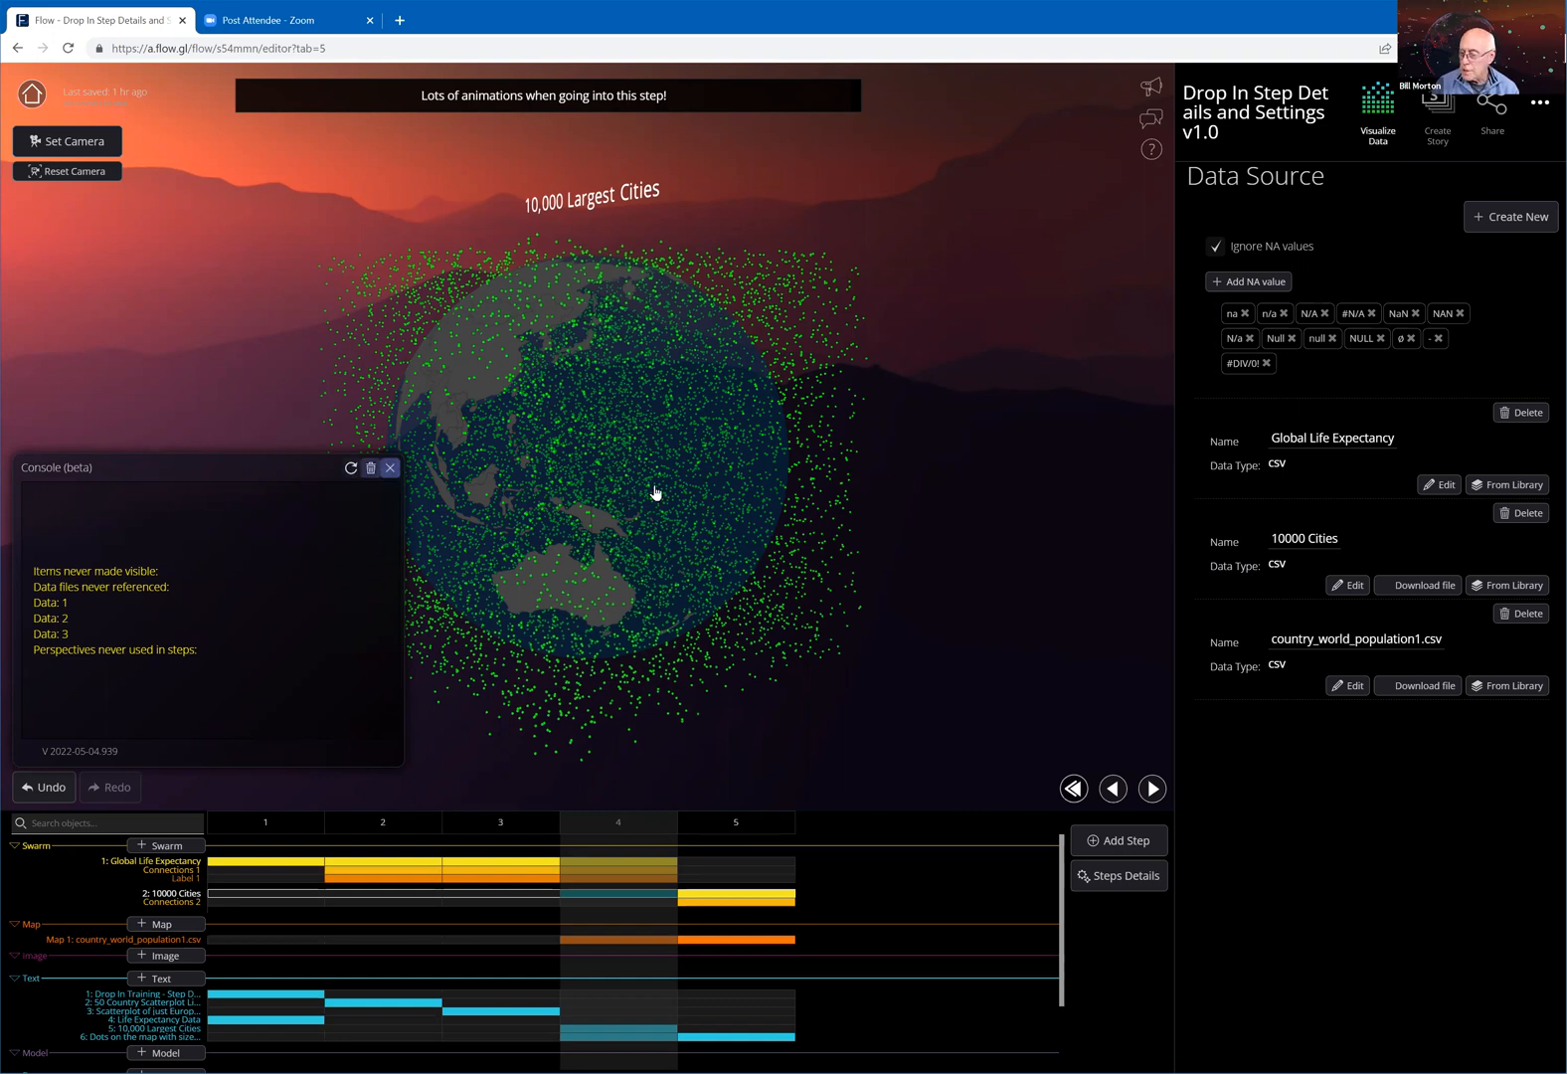
left_click(1540, 104)
left_click(1453, 471)
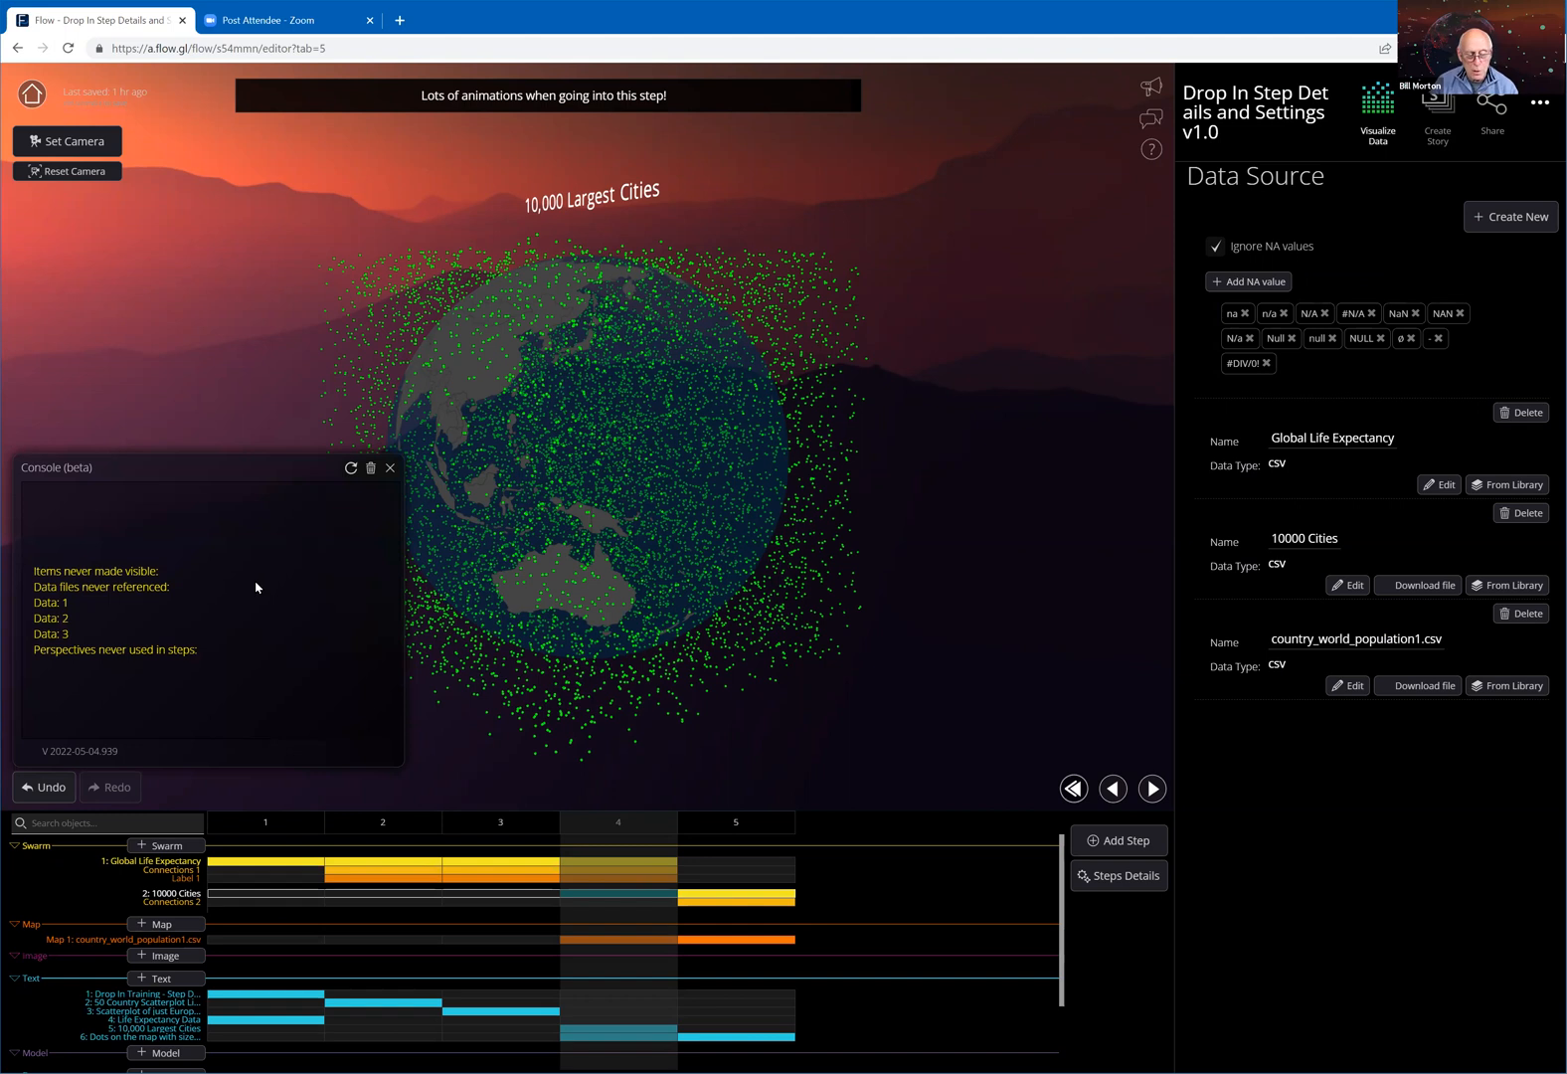
left_click(390, 469)
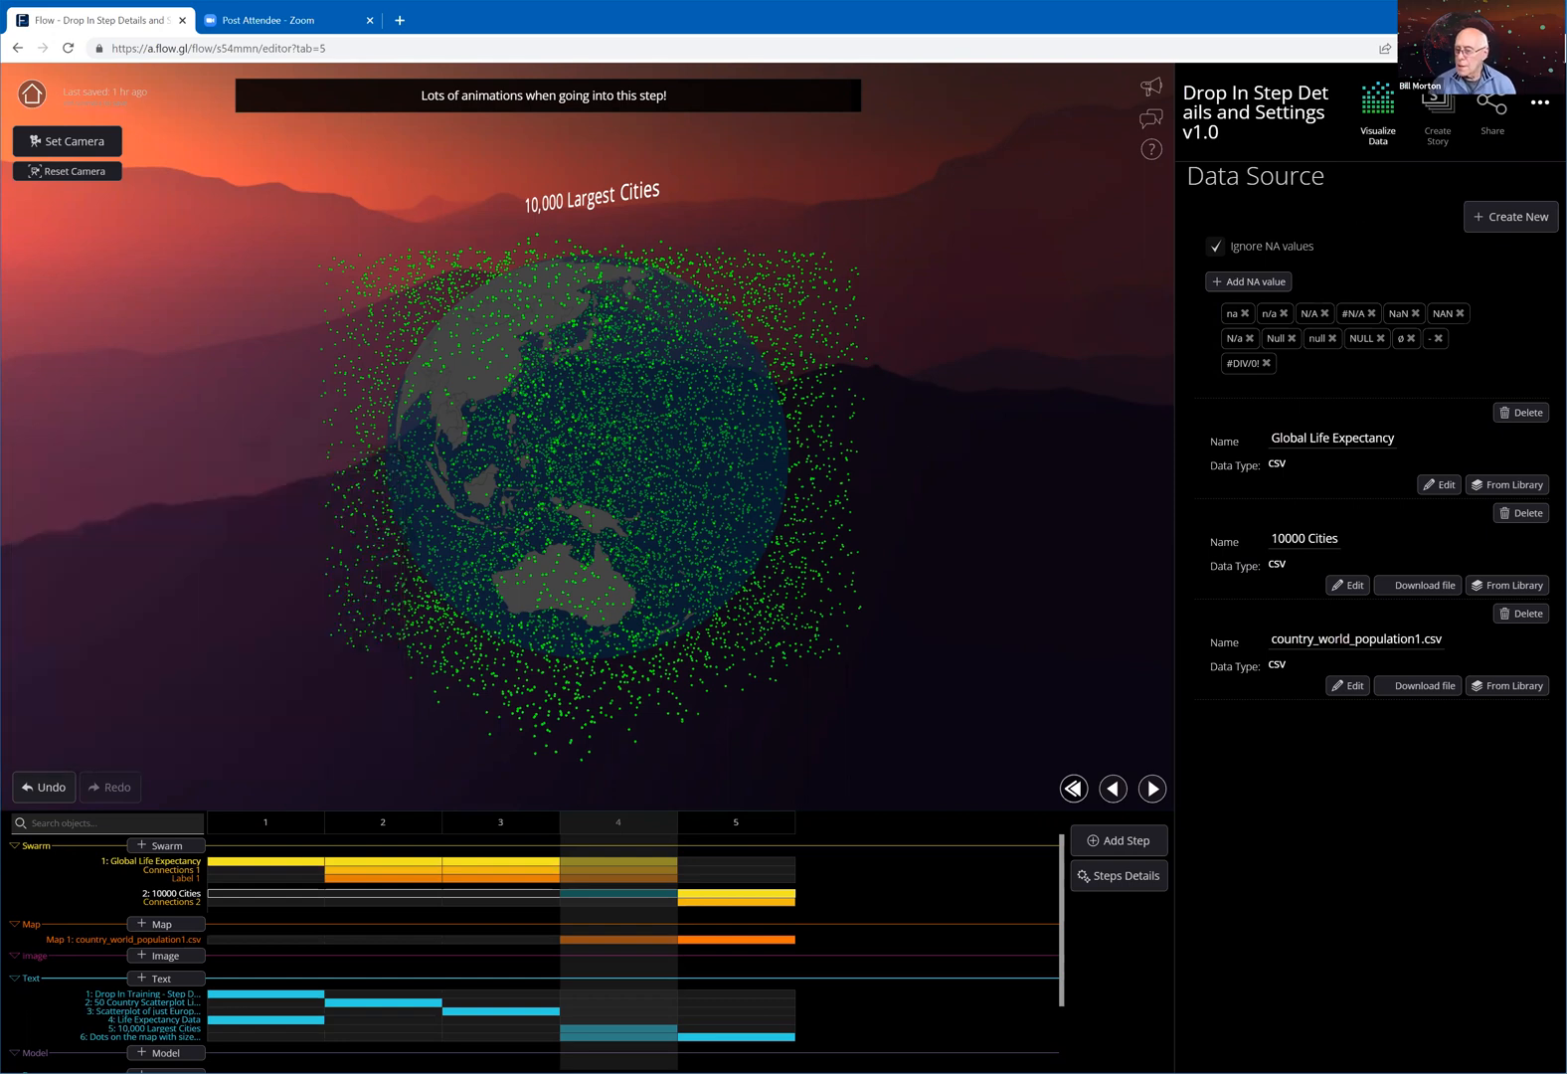
Switch the editor to Simple UI, look through the timeline objects, and return to Advanced UI
left_click(1542, 104)
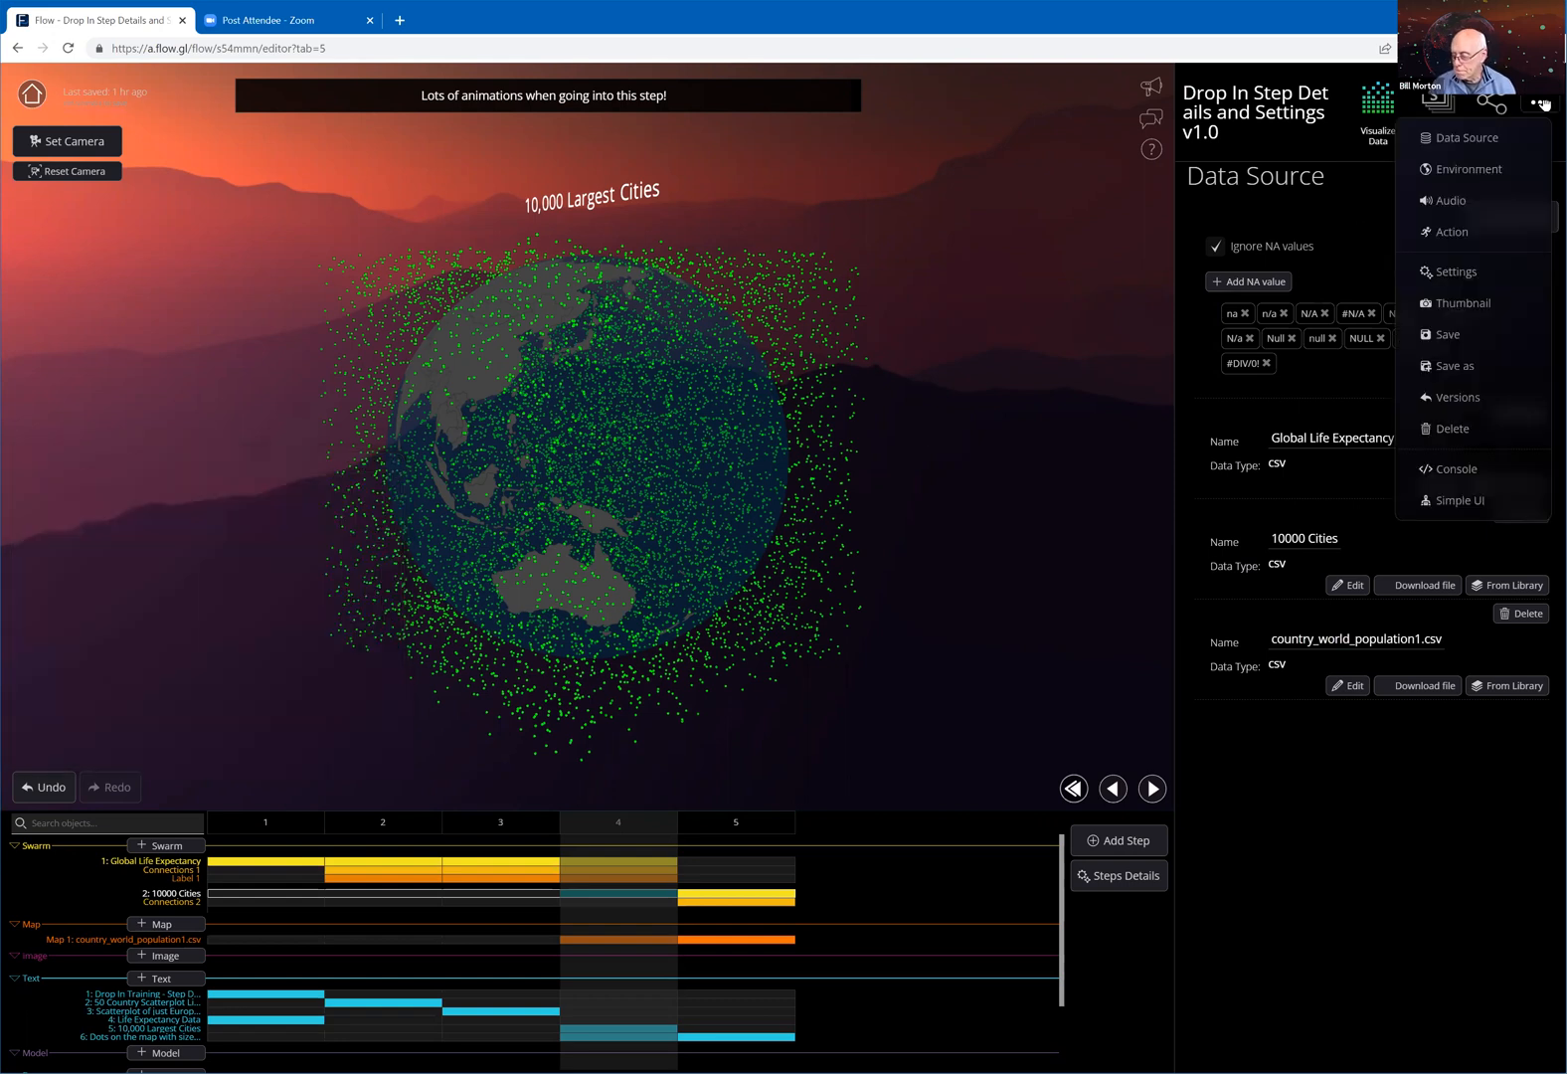
left_click(1458, 501)
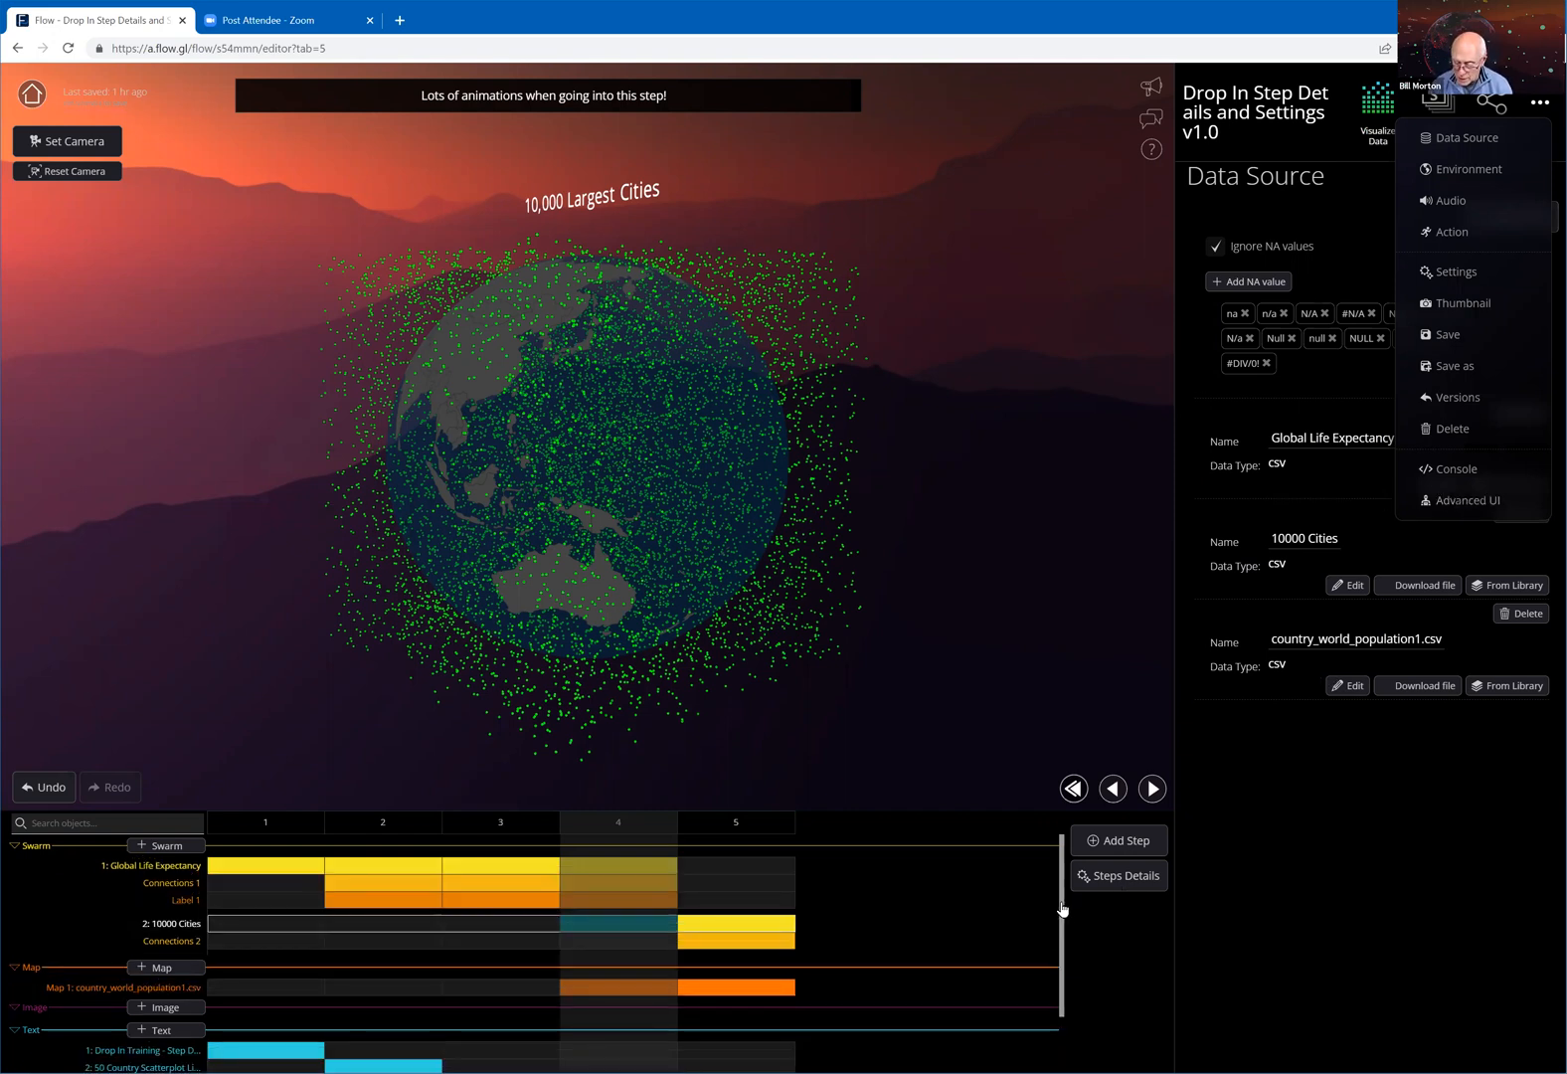
left_click_drag(1061, 972, 1063, 1013)
scroll(1062, 1005, "down", 2)
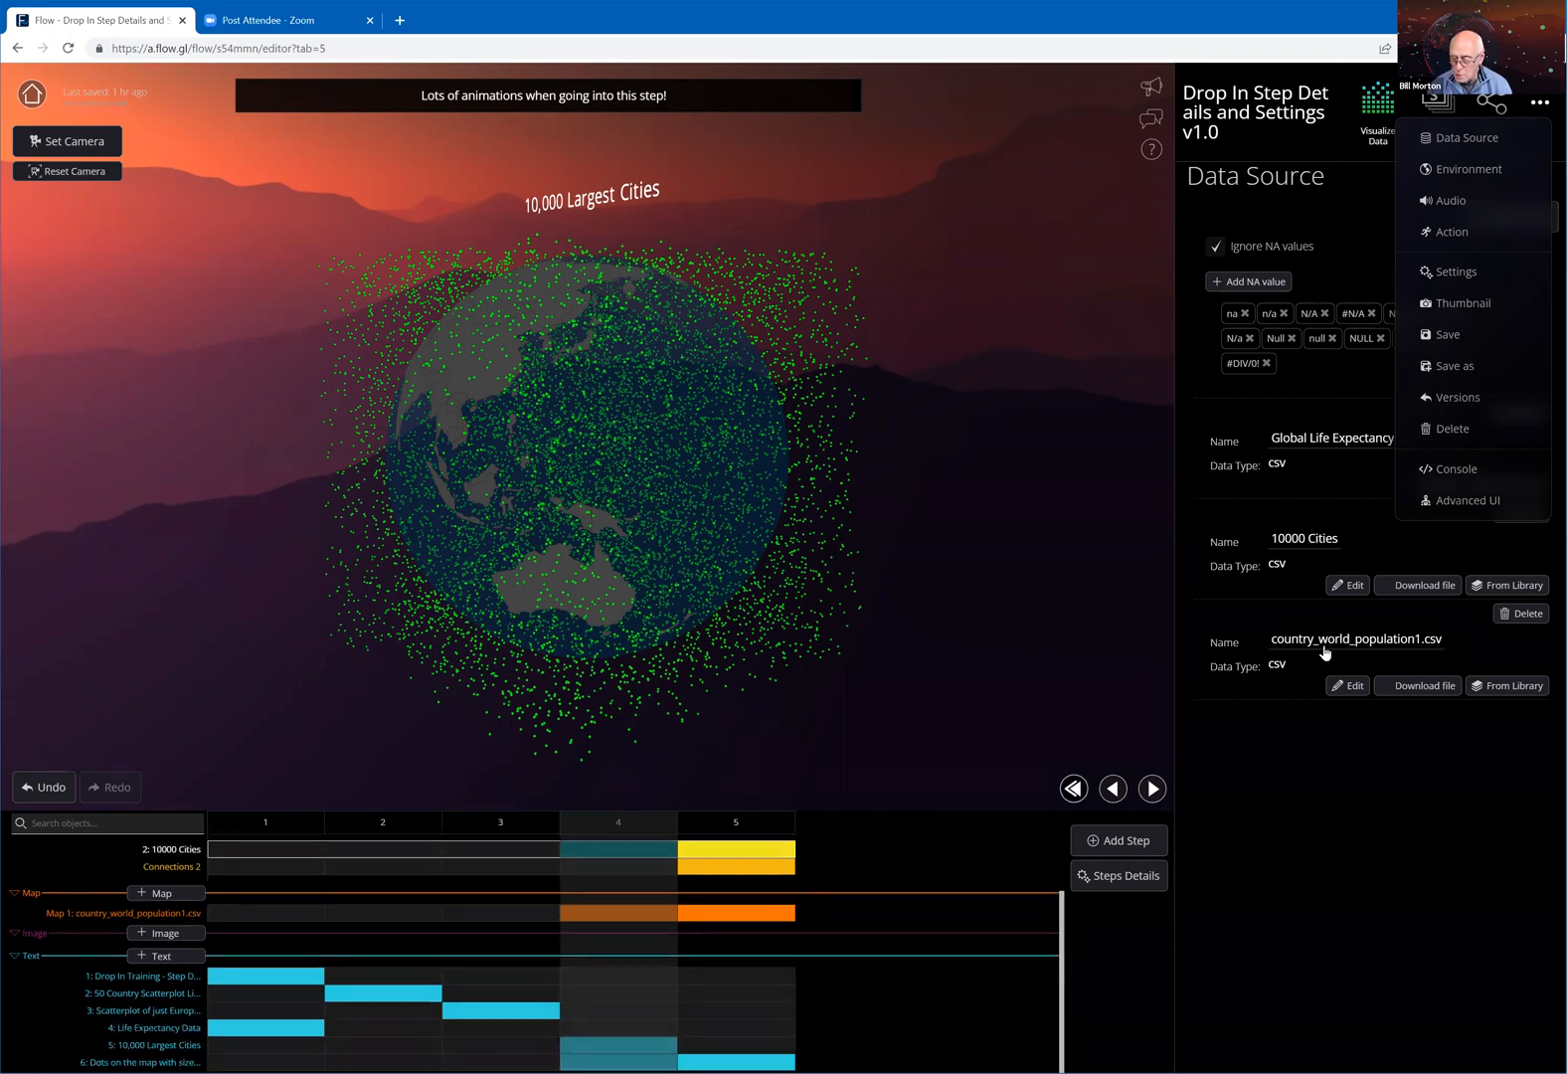
left_click(1451, 503)
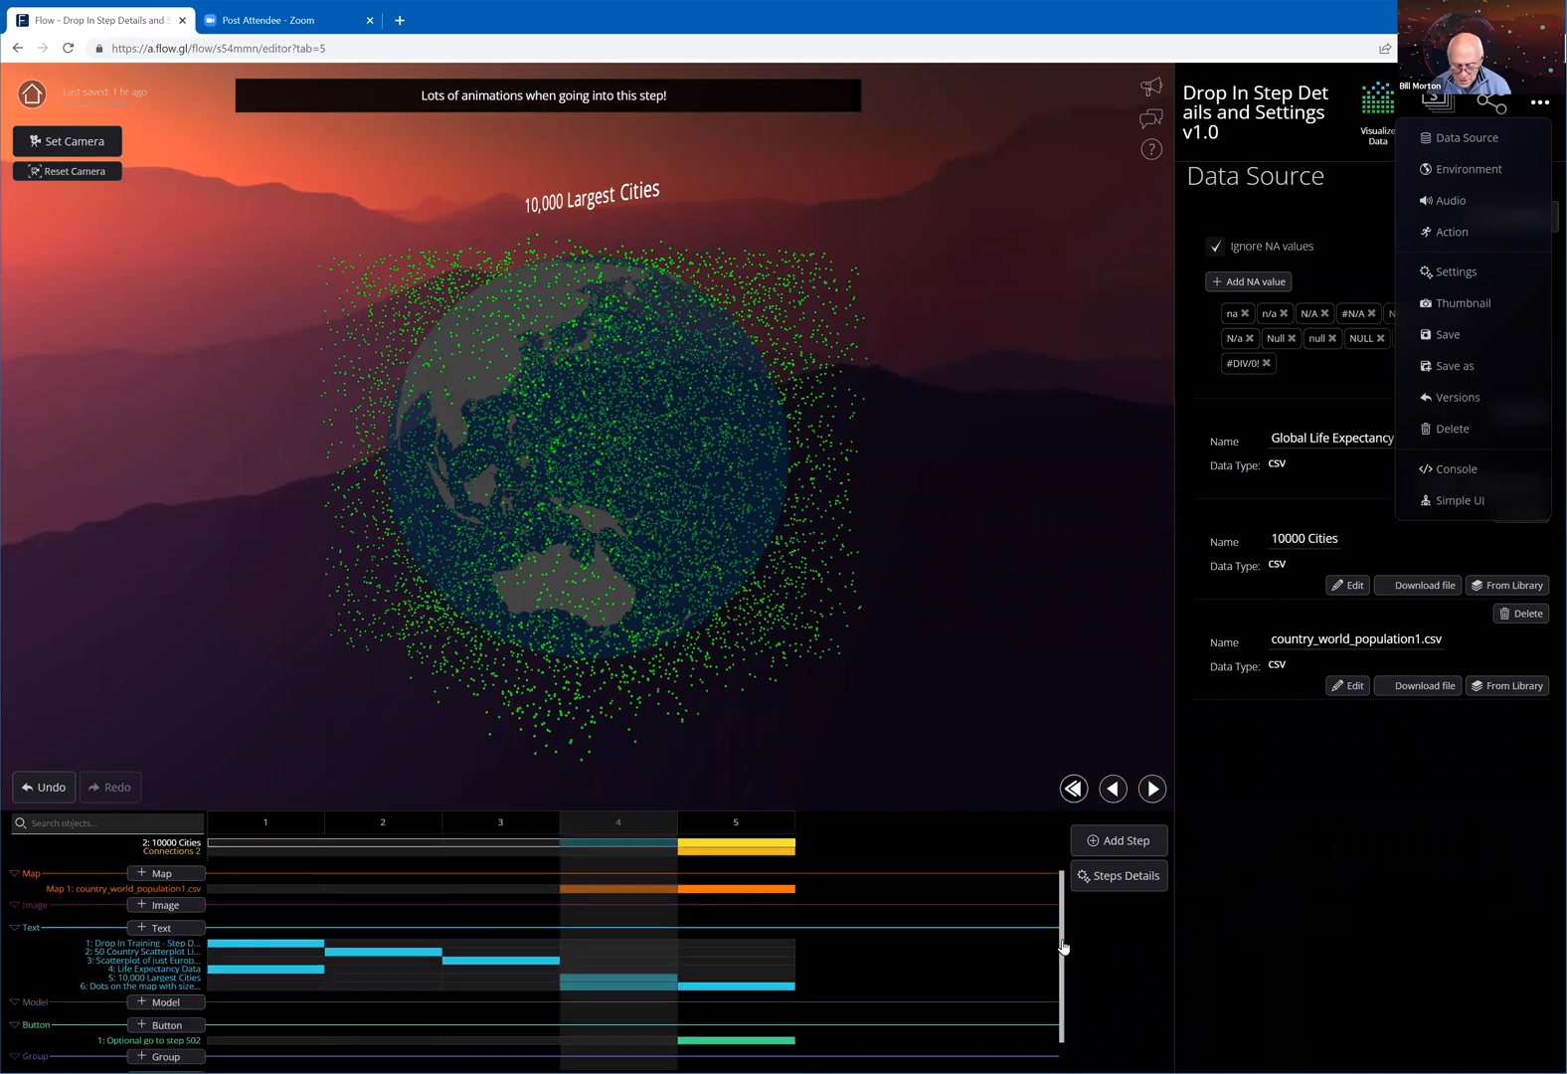
scroll(552, 1034, "down", 2)
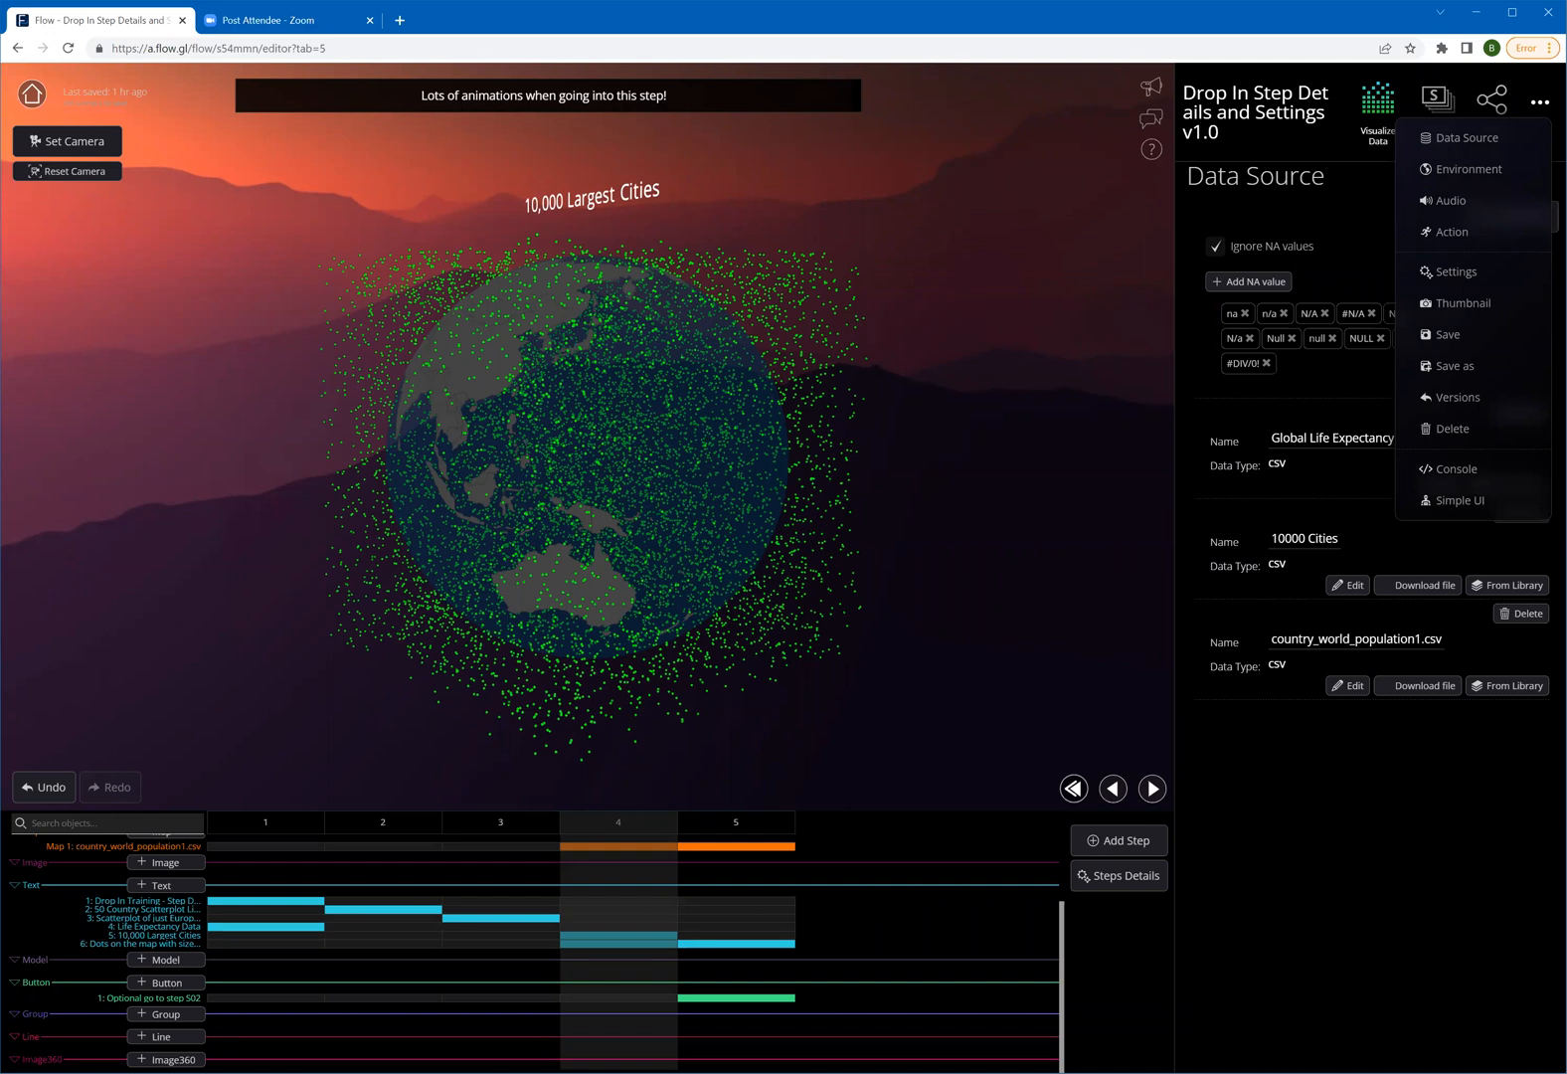
left_click(1543, 103)
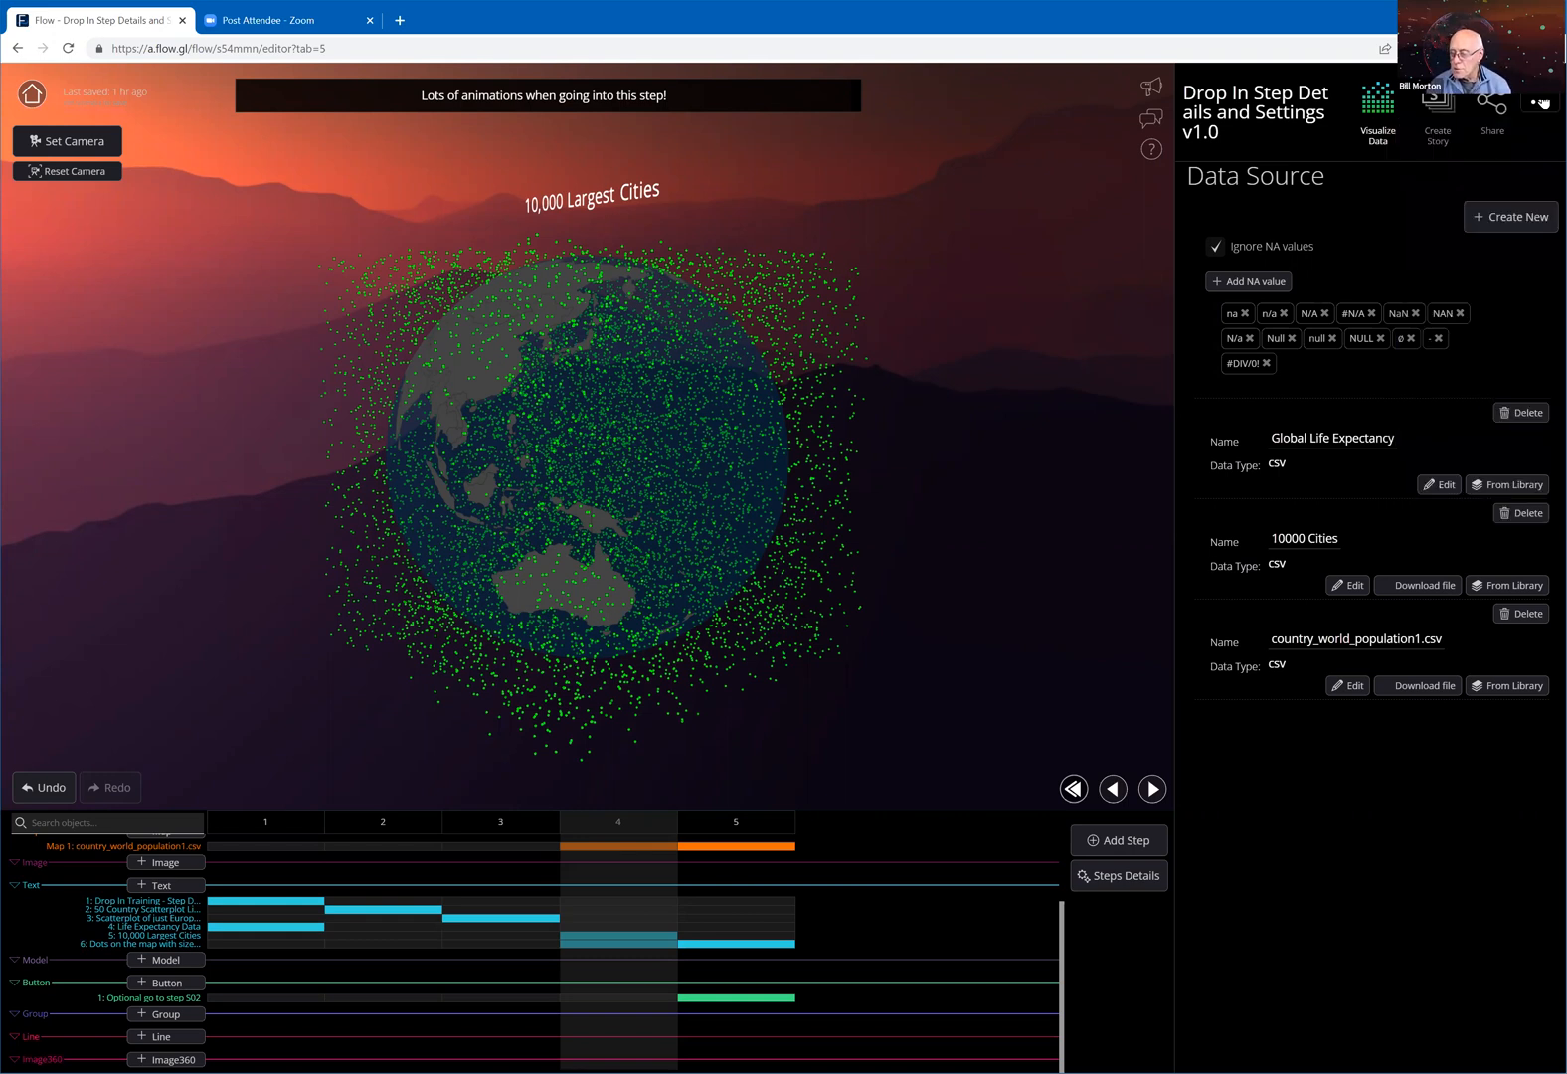
Review the Autosave option in the presentation's general settings
left_click(1544, 104)
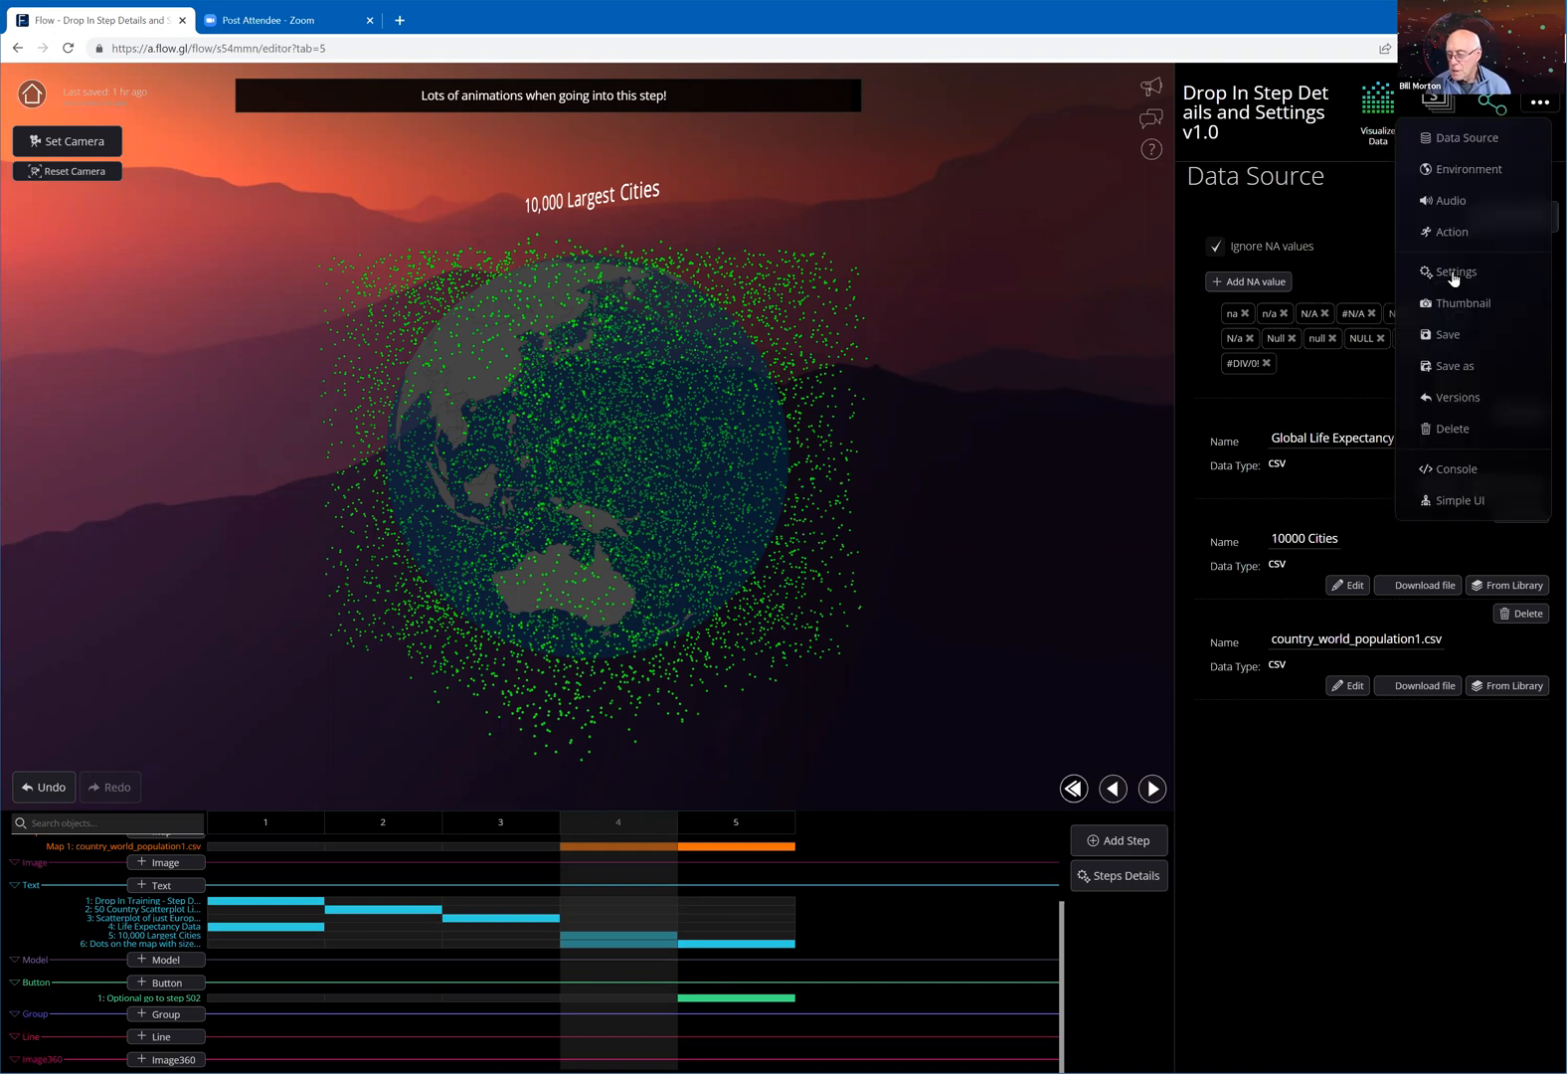
left_click(1457, 273)
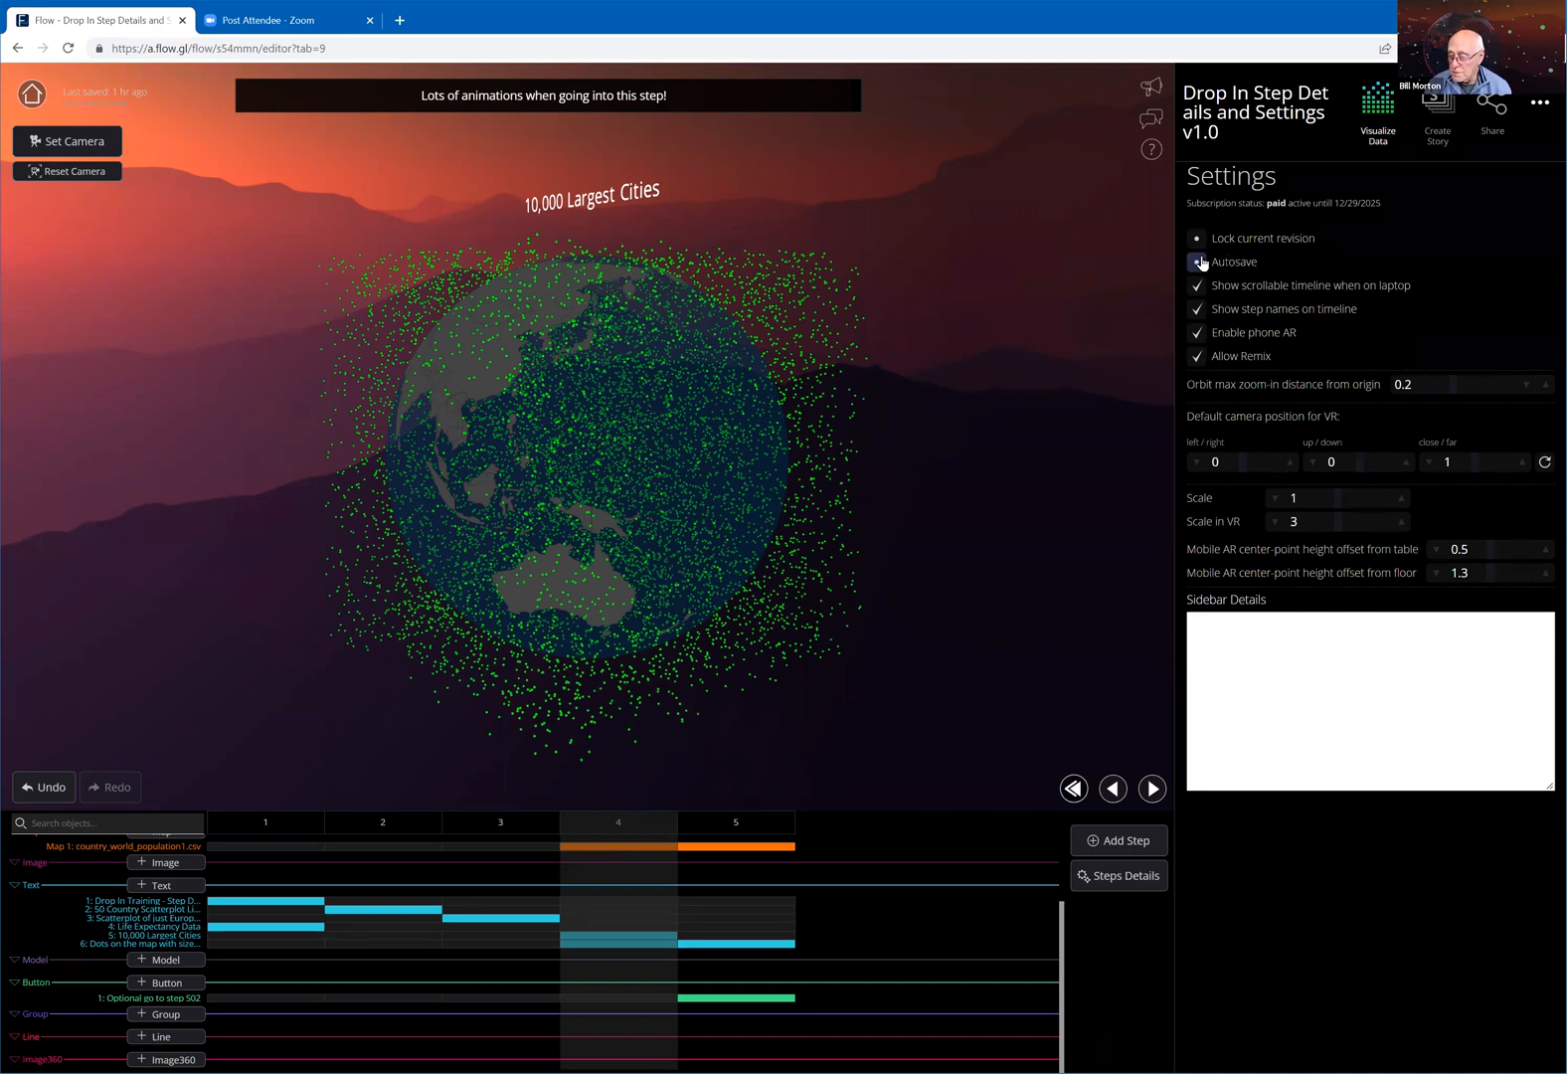
left_click(1276, 261)
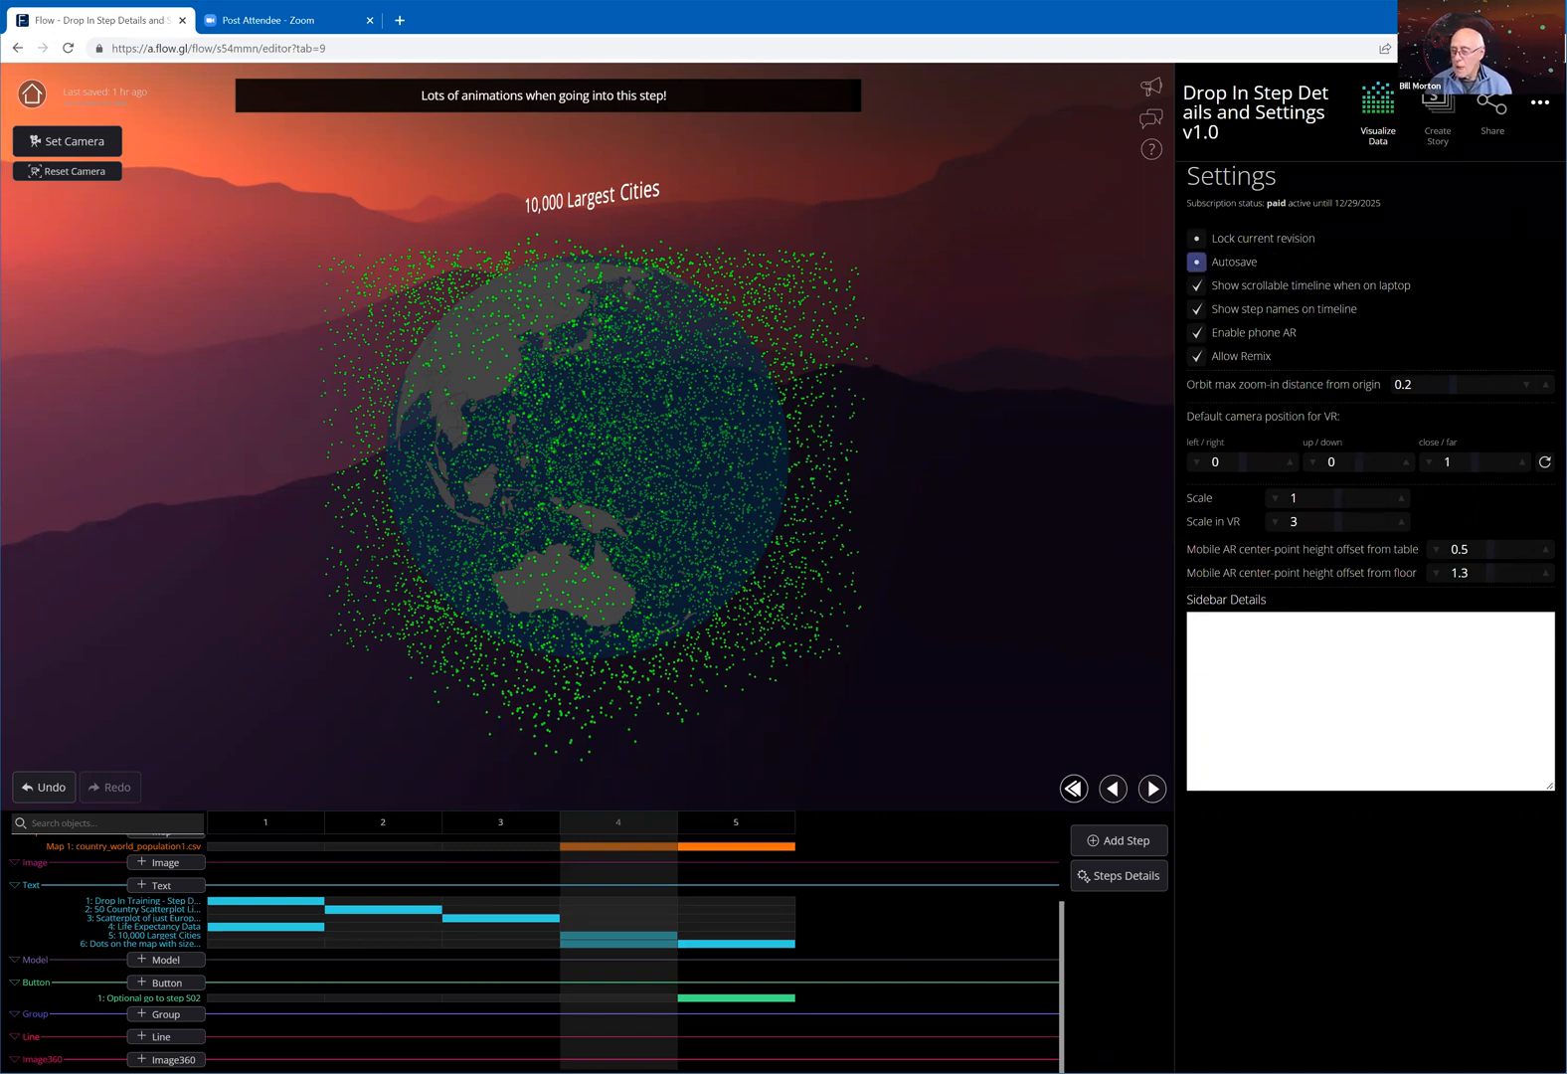
Examine the full list of saved versions in the presentation's version history
left_click(1537, 105)
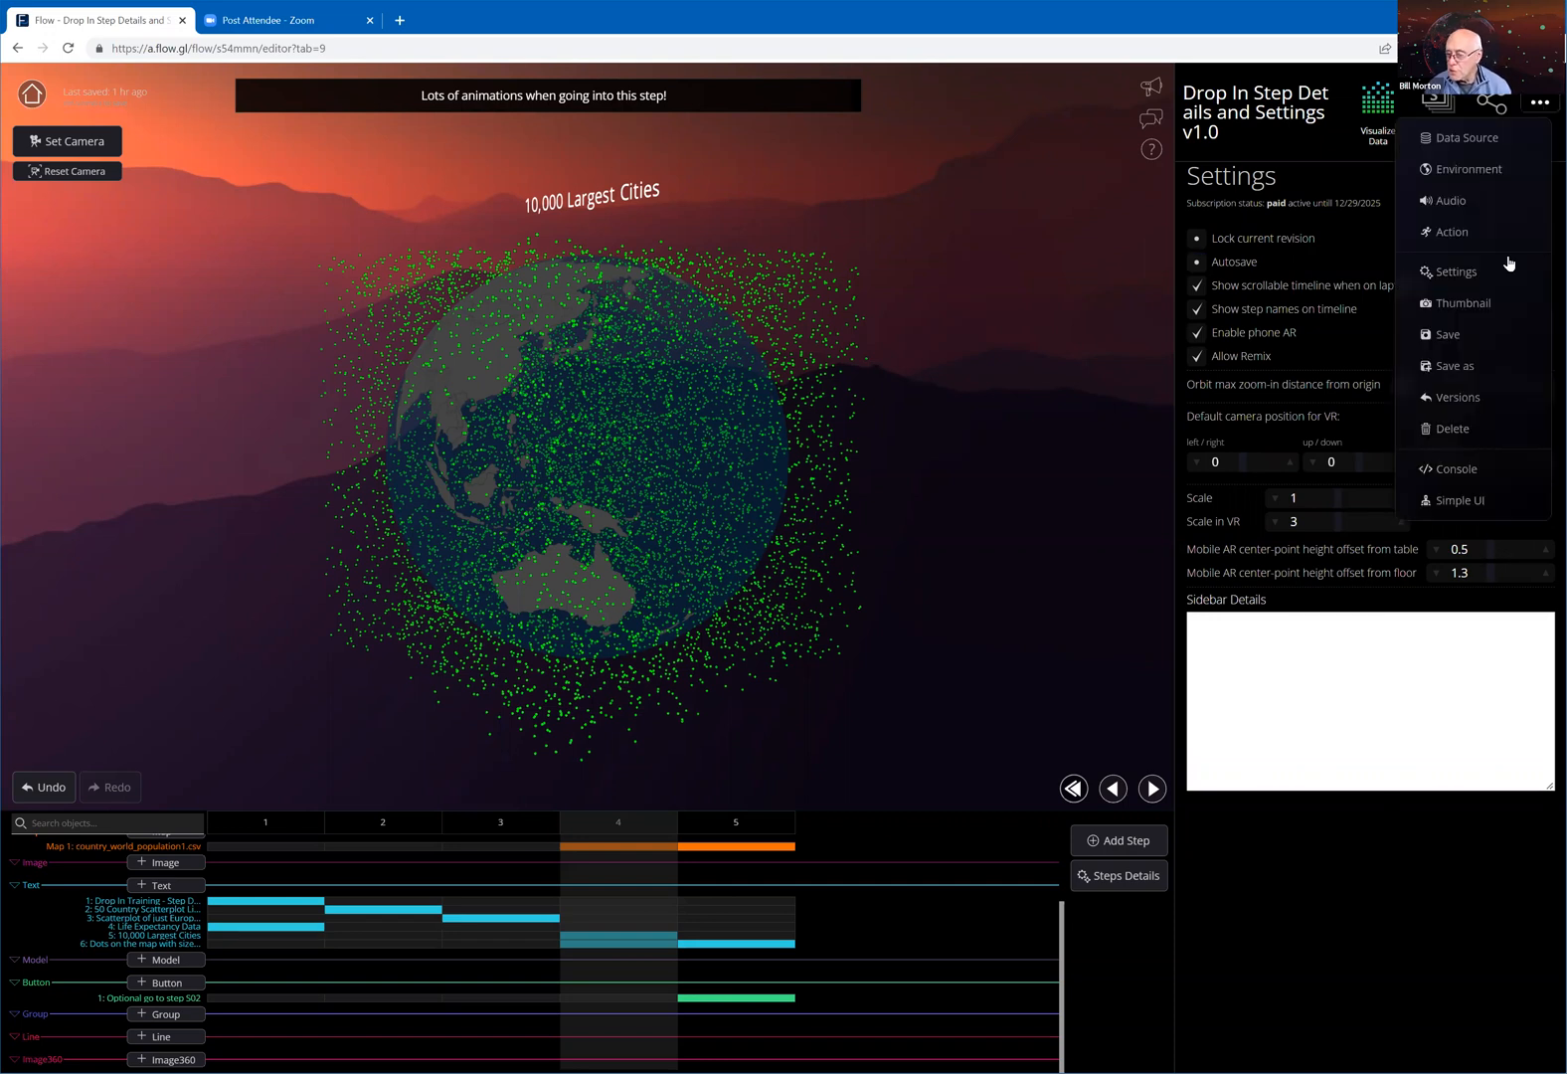
left_click(1449, 397)
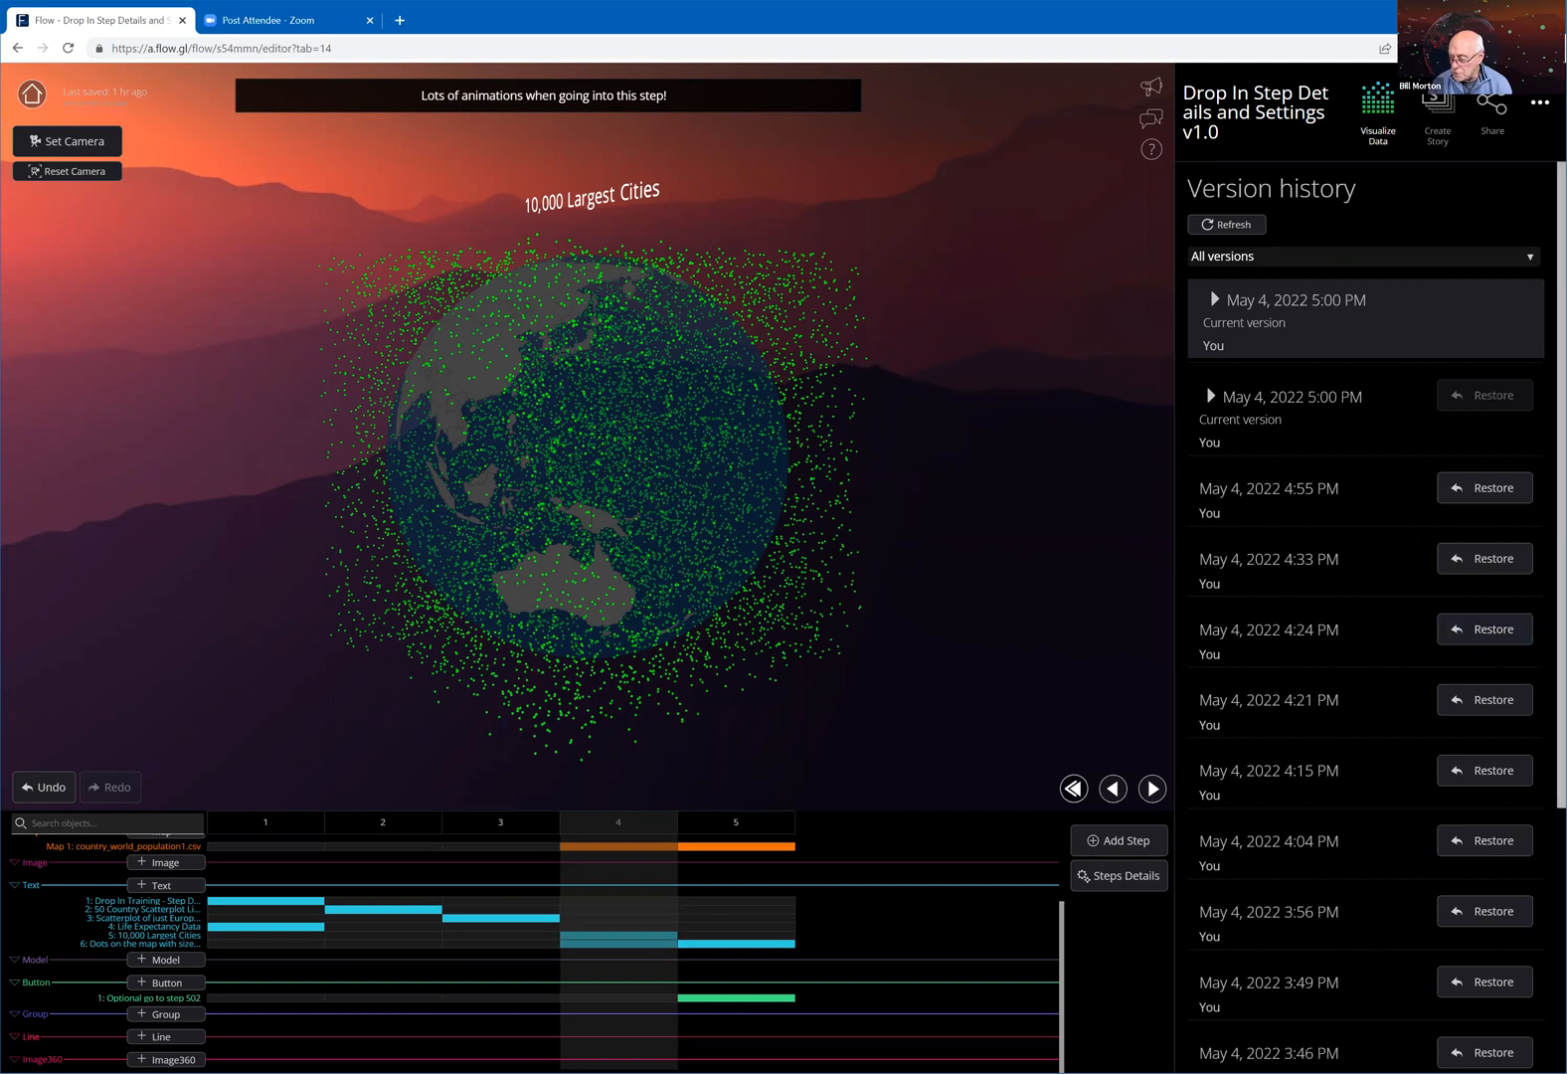
scroll(1372, 617, "down", 3)
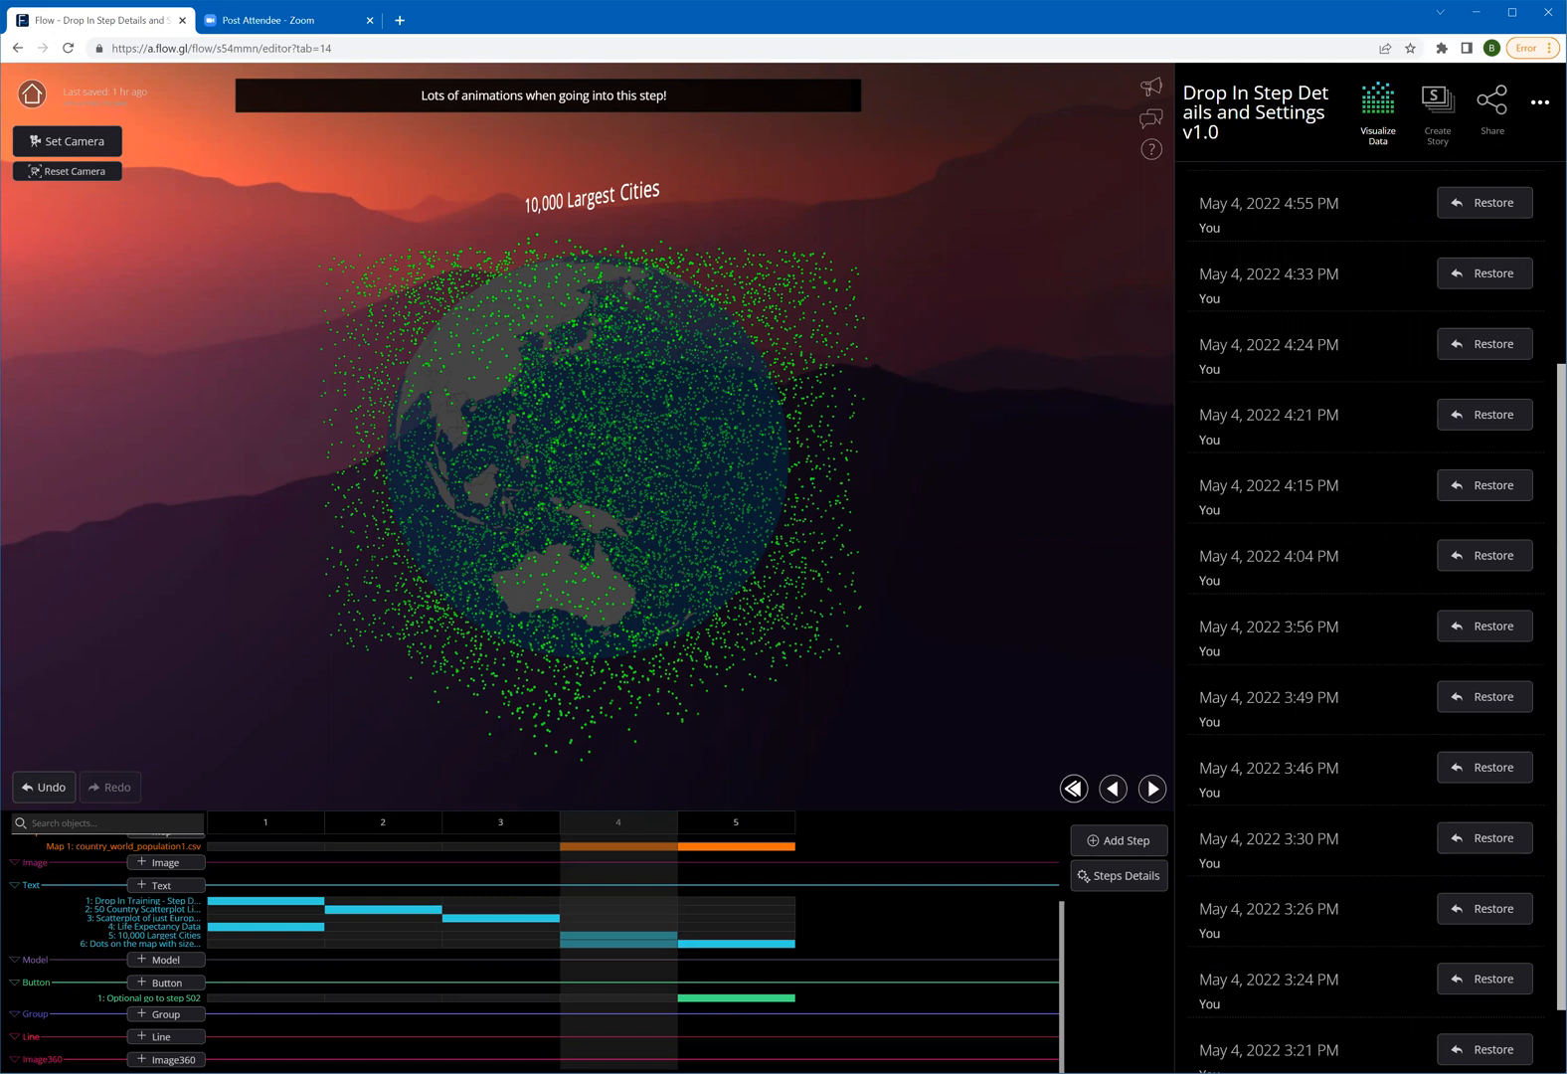
scroll(1372, 616, "up", 3)
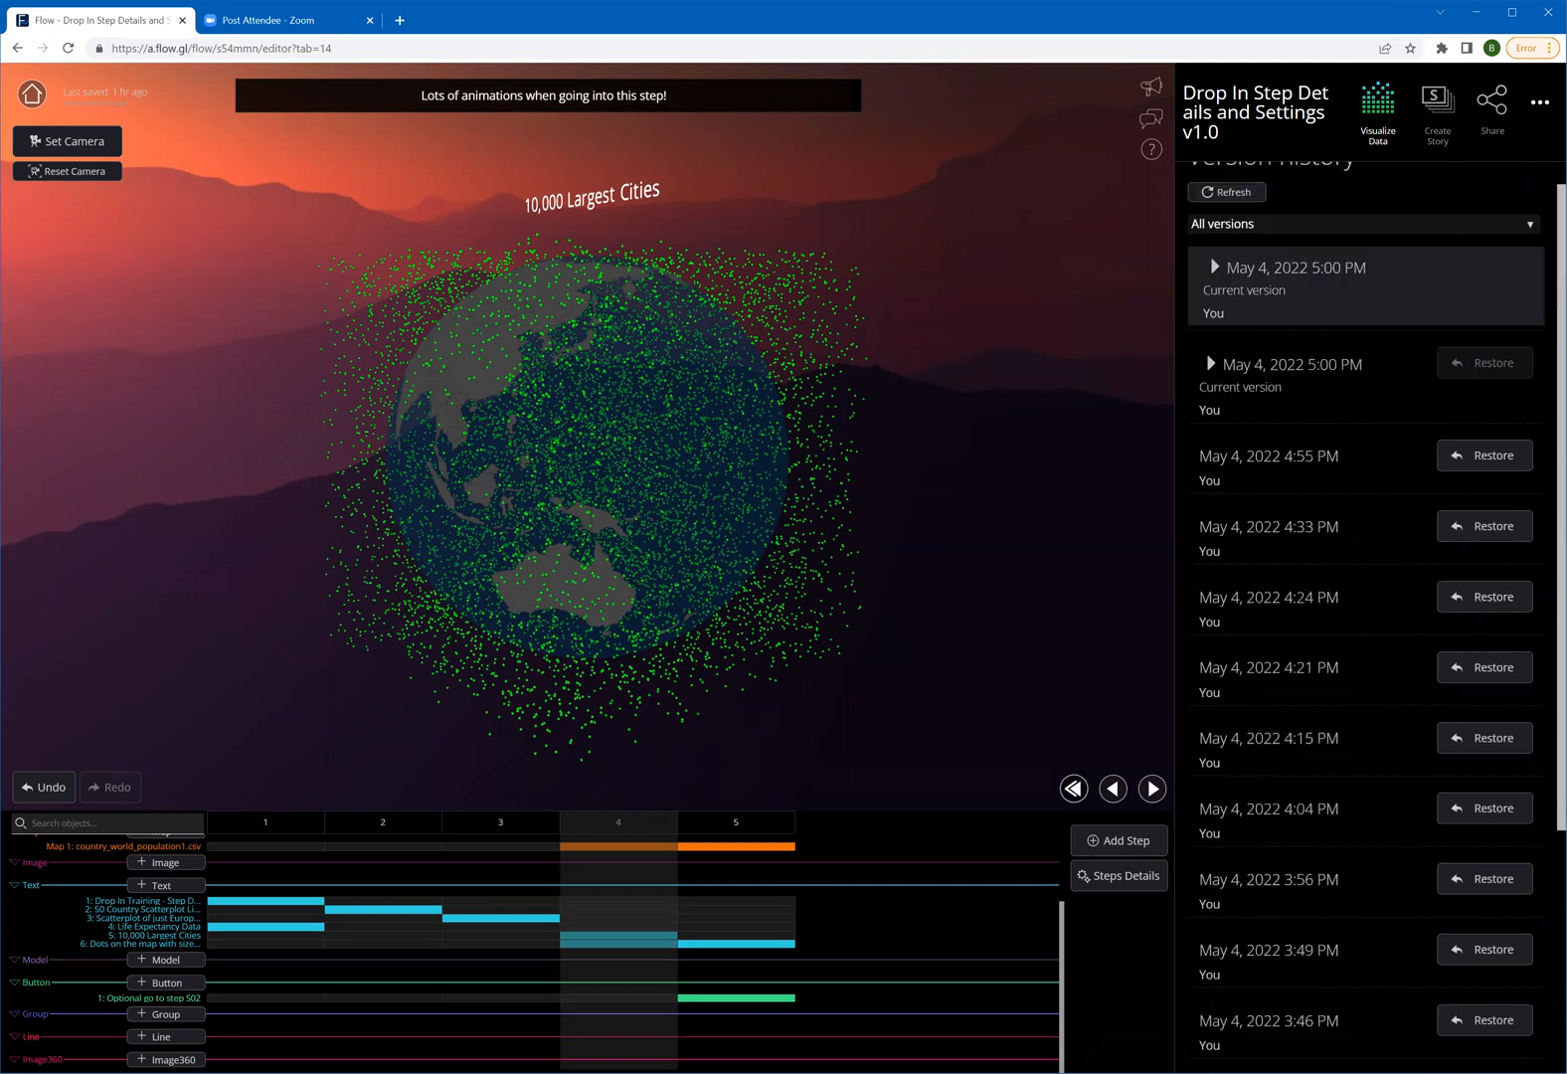
scroll(1373, 617, "up", 1)
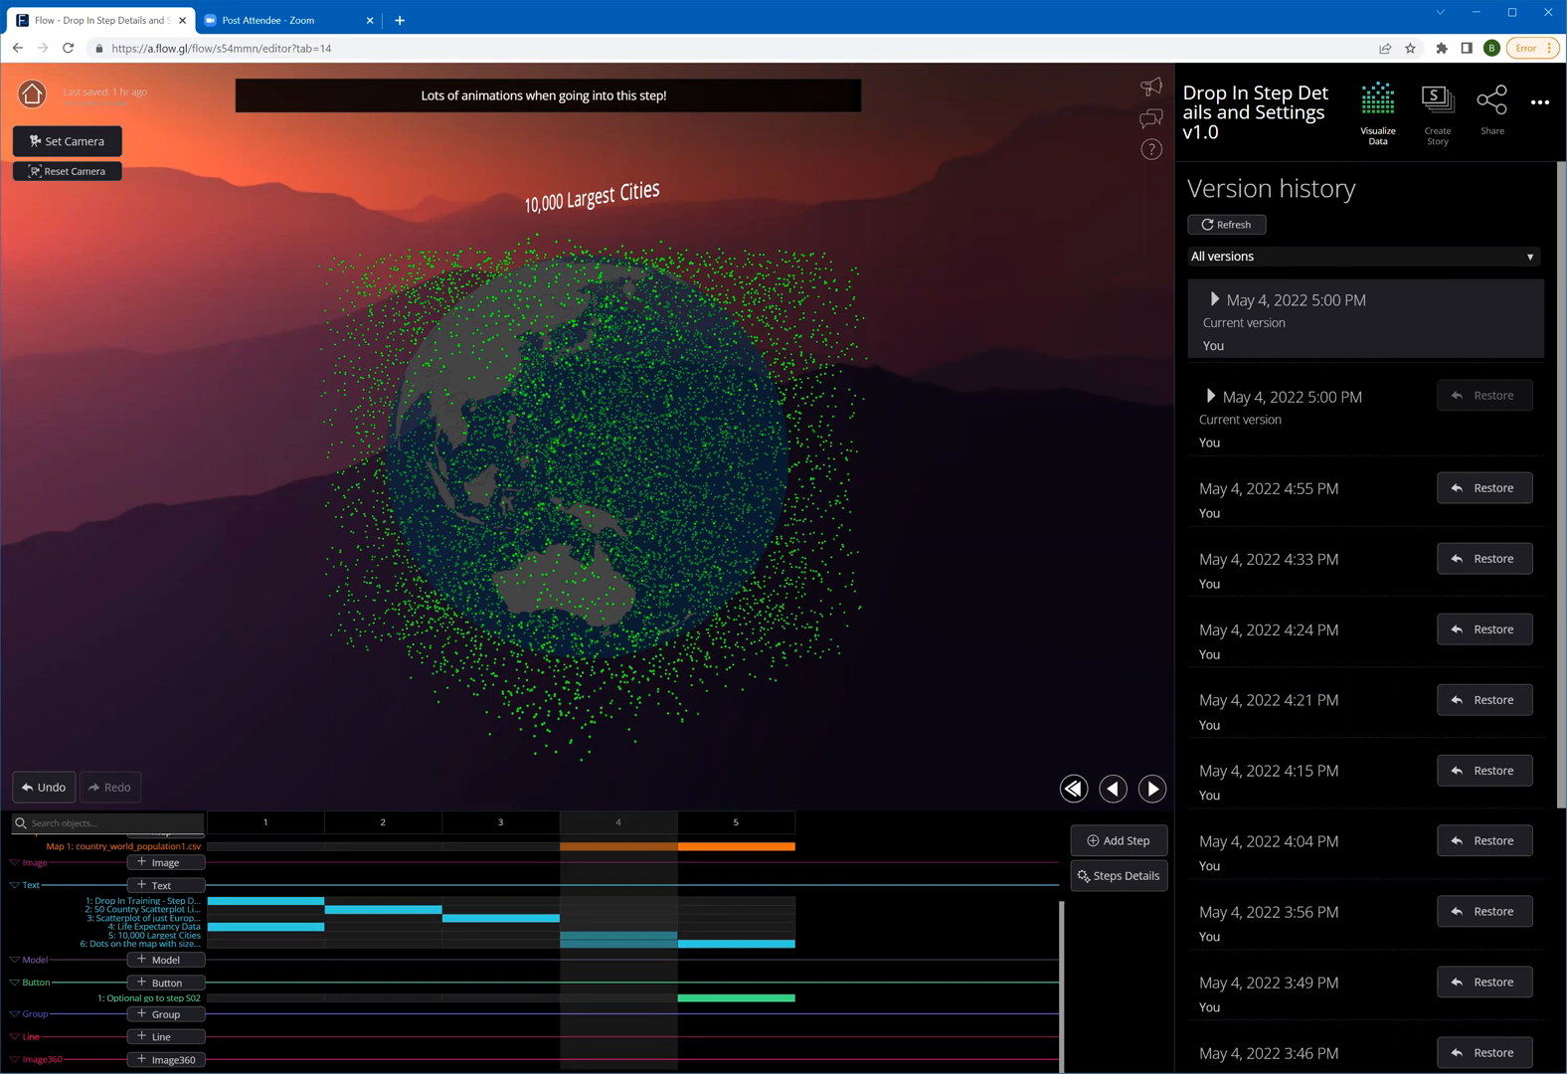
scroll(1362, 617, "down", 4)
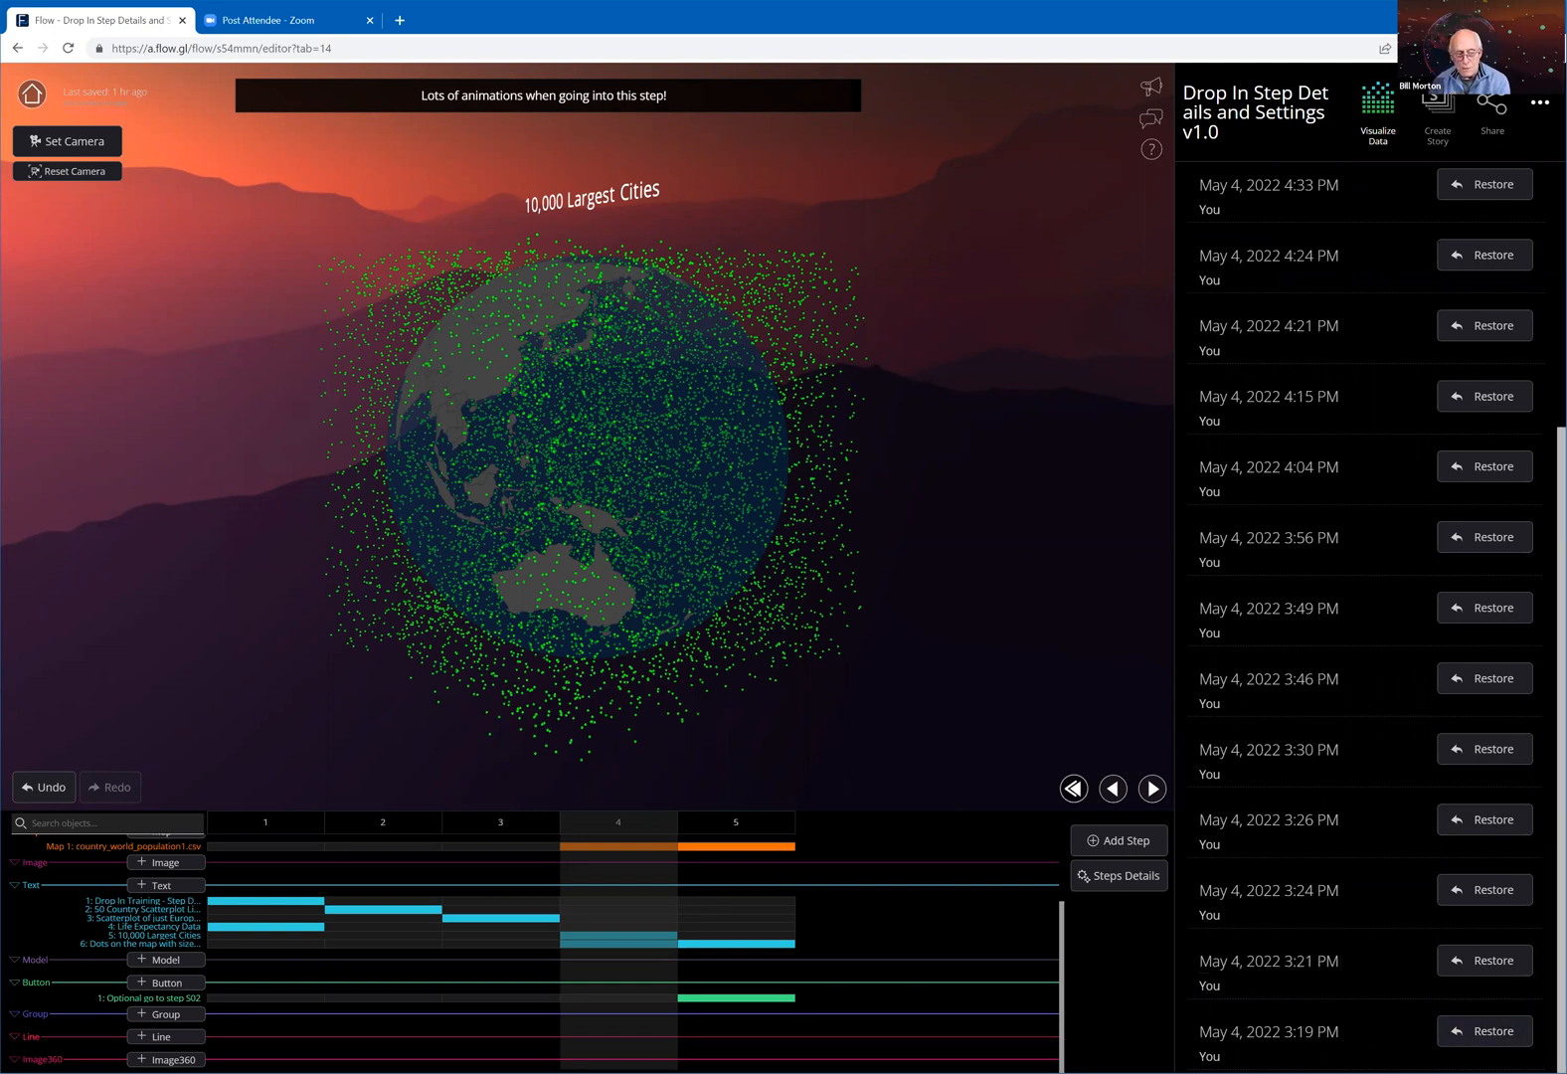
scroll(1363, 597, "up", 2)
scroll(1422, 553, "up", 2)
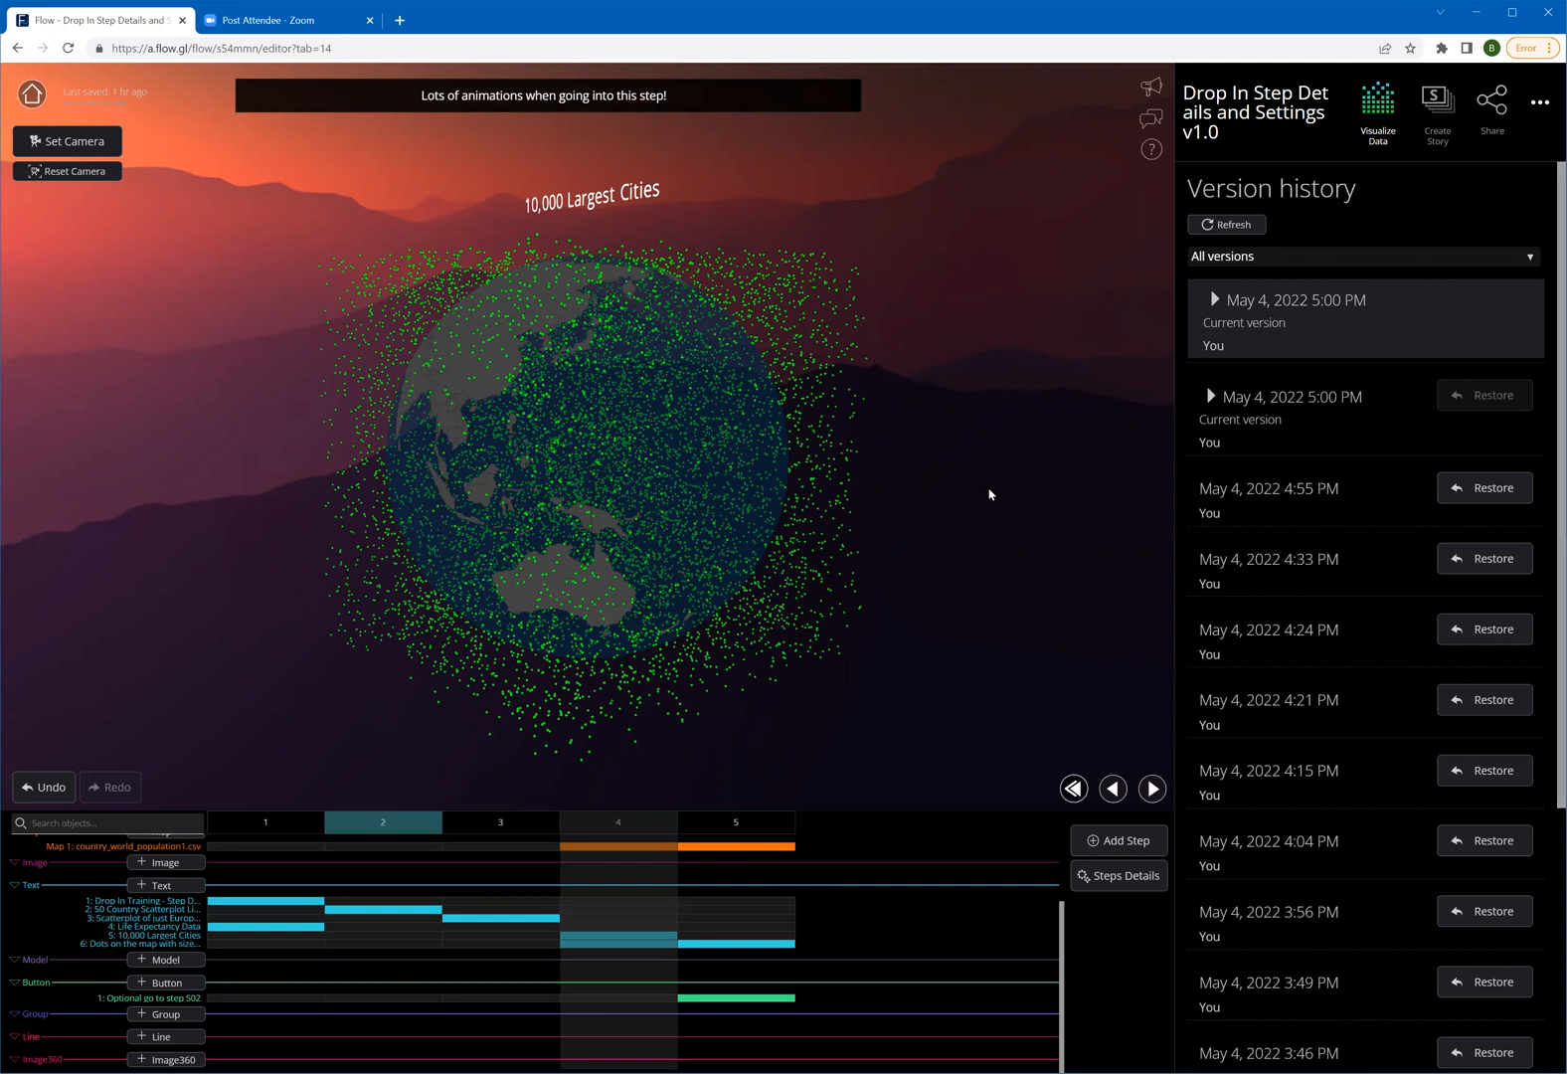
Go to step 3 and orbit the Europe scatterplot to view it from another angle
left_click(505, 824)
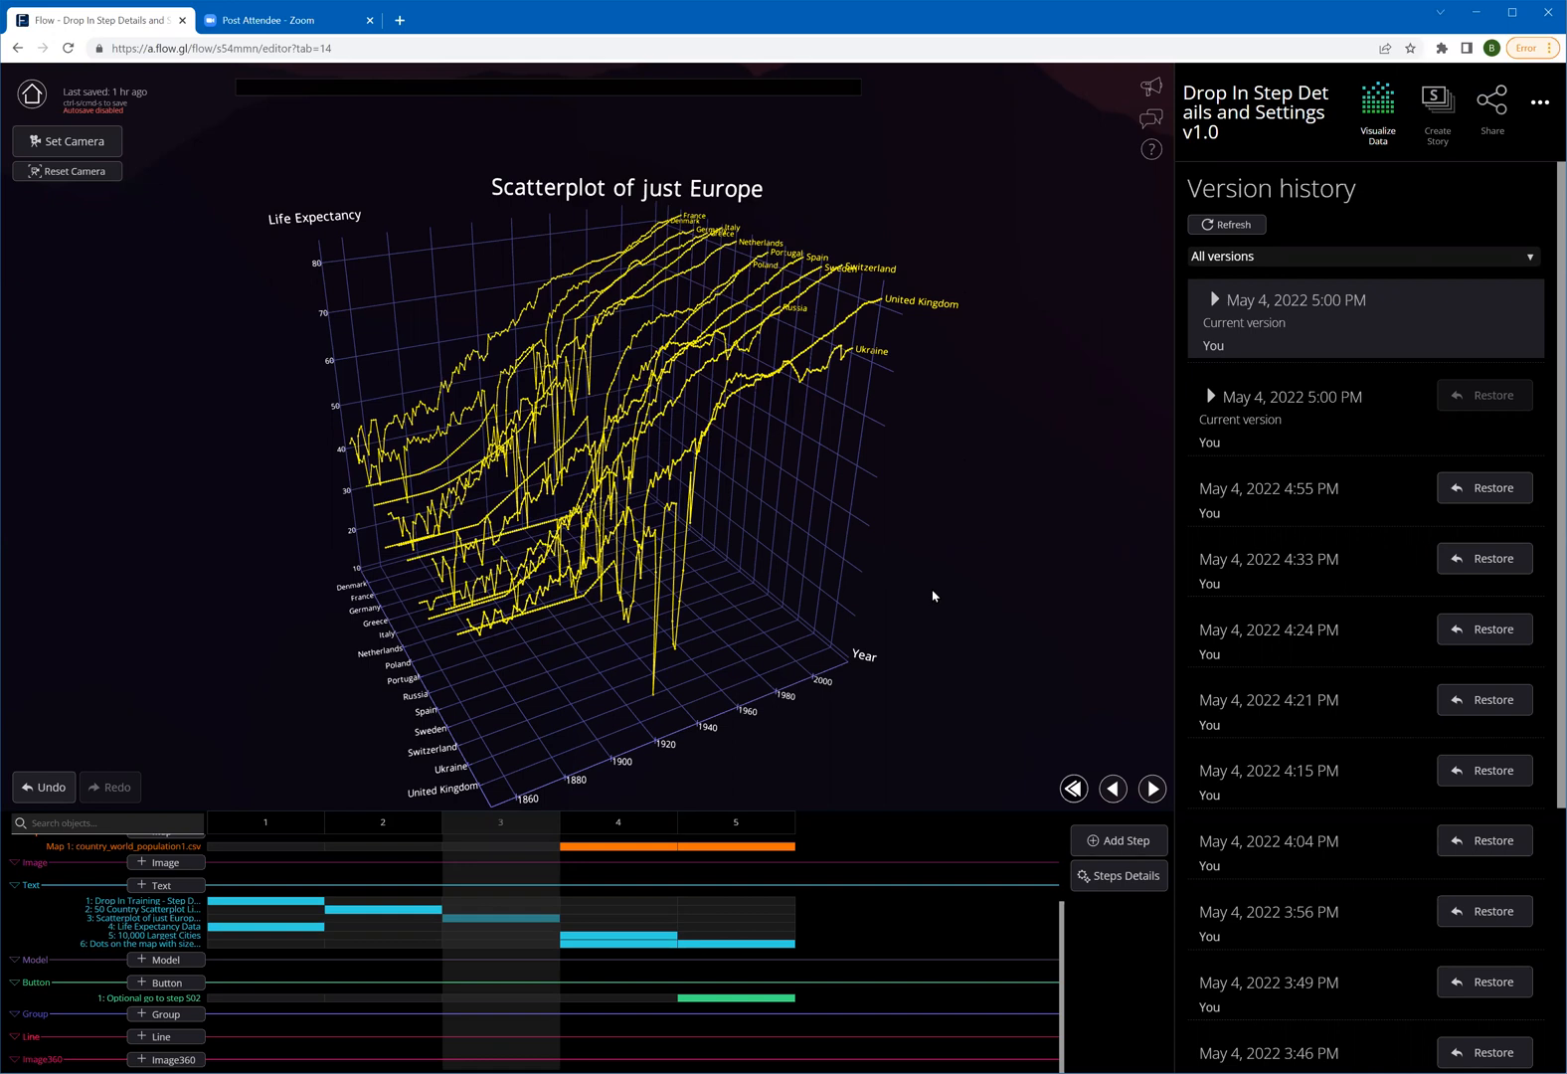
left_click_drag(934, 597, 927, 597)
left_click_drag(971, 467, 1039, 471)
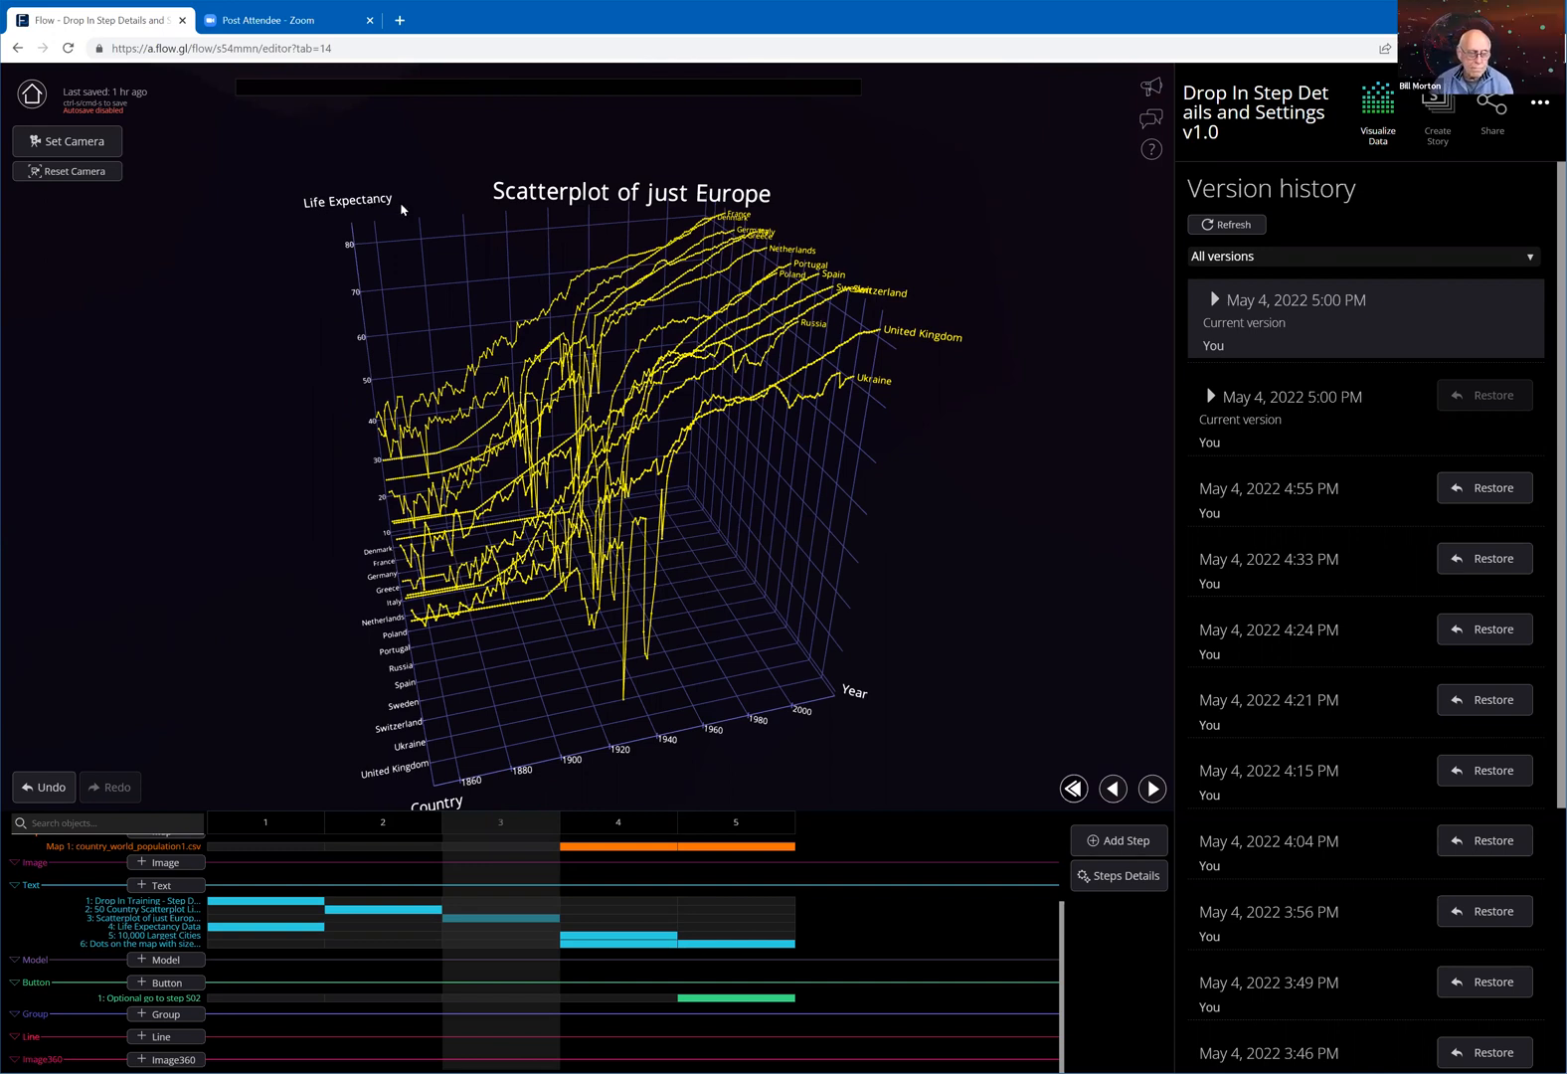
left_click(575, 199)
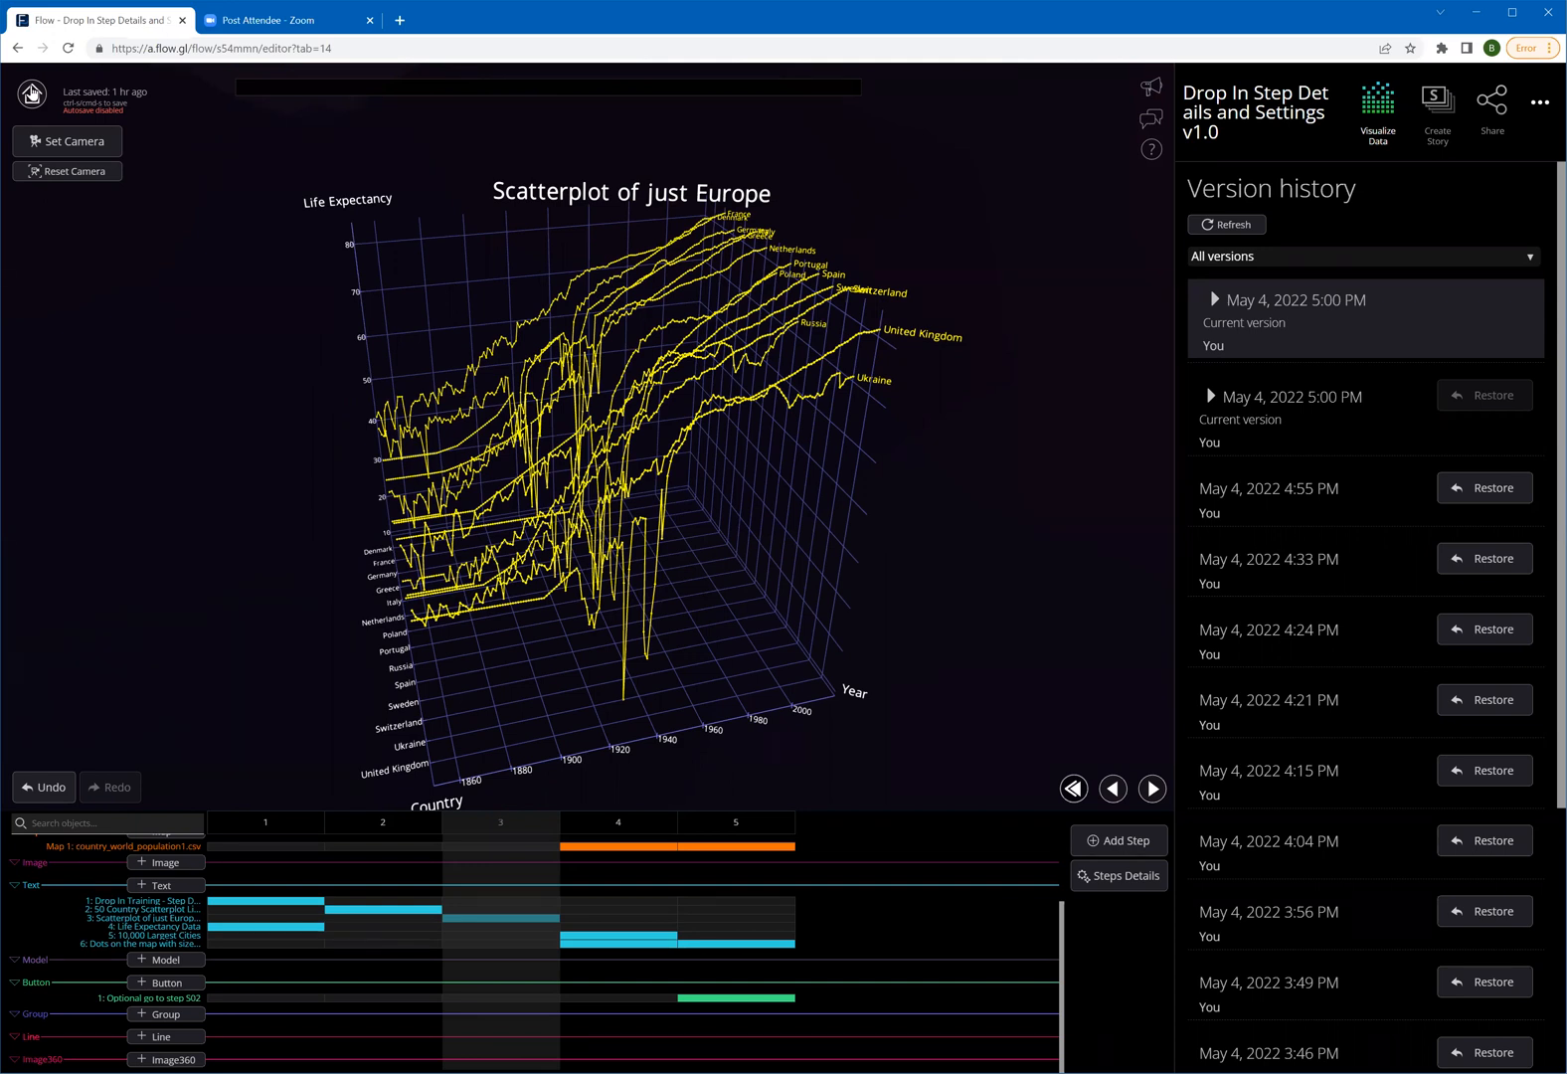
Return to the home feed, switch it to Featured Flows and clear the "detail" search text
left_click(32, 94)
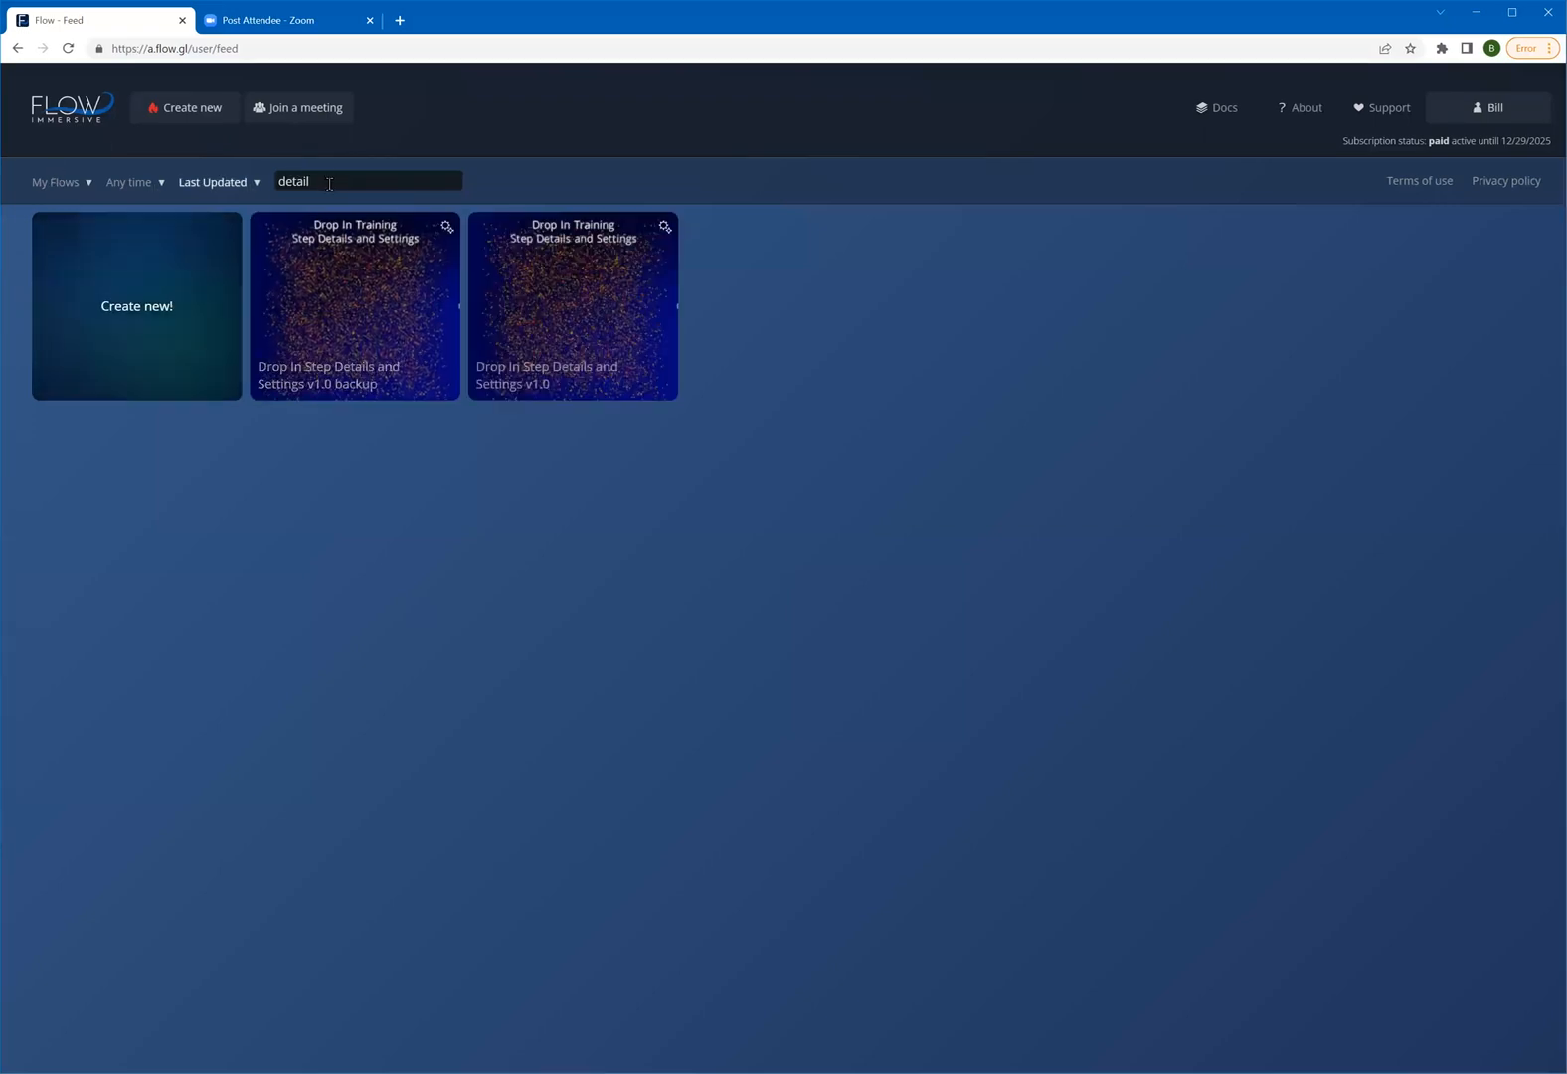
left_click_drag(271, 176, 249, 177)
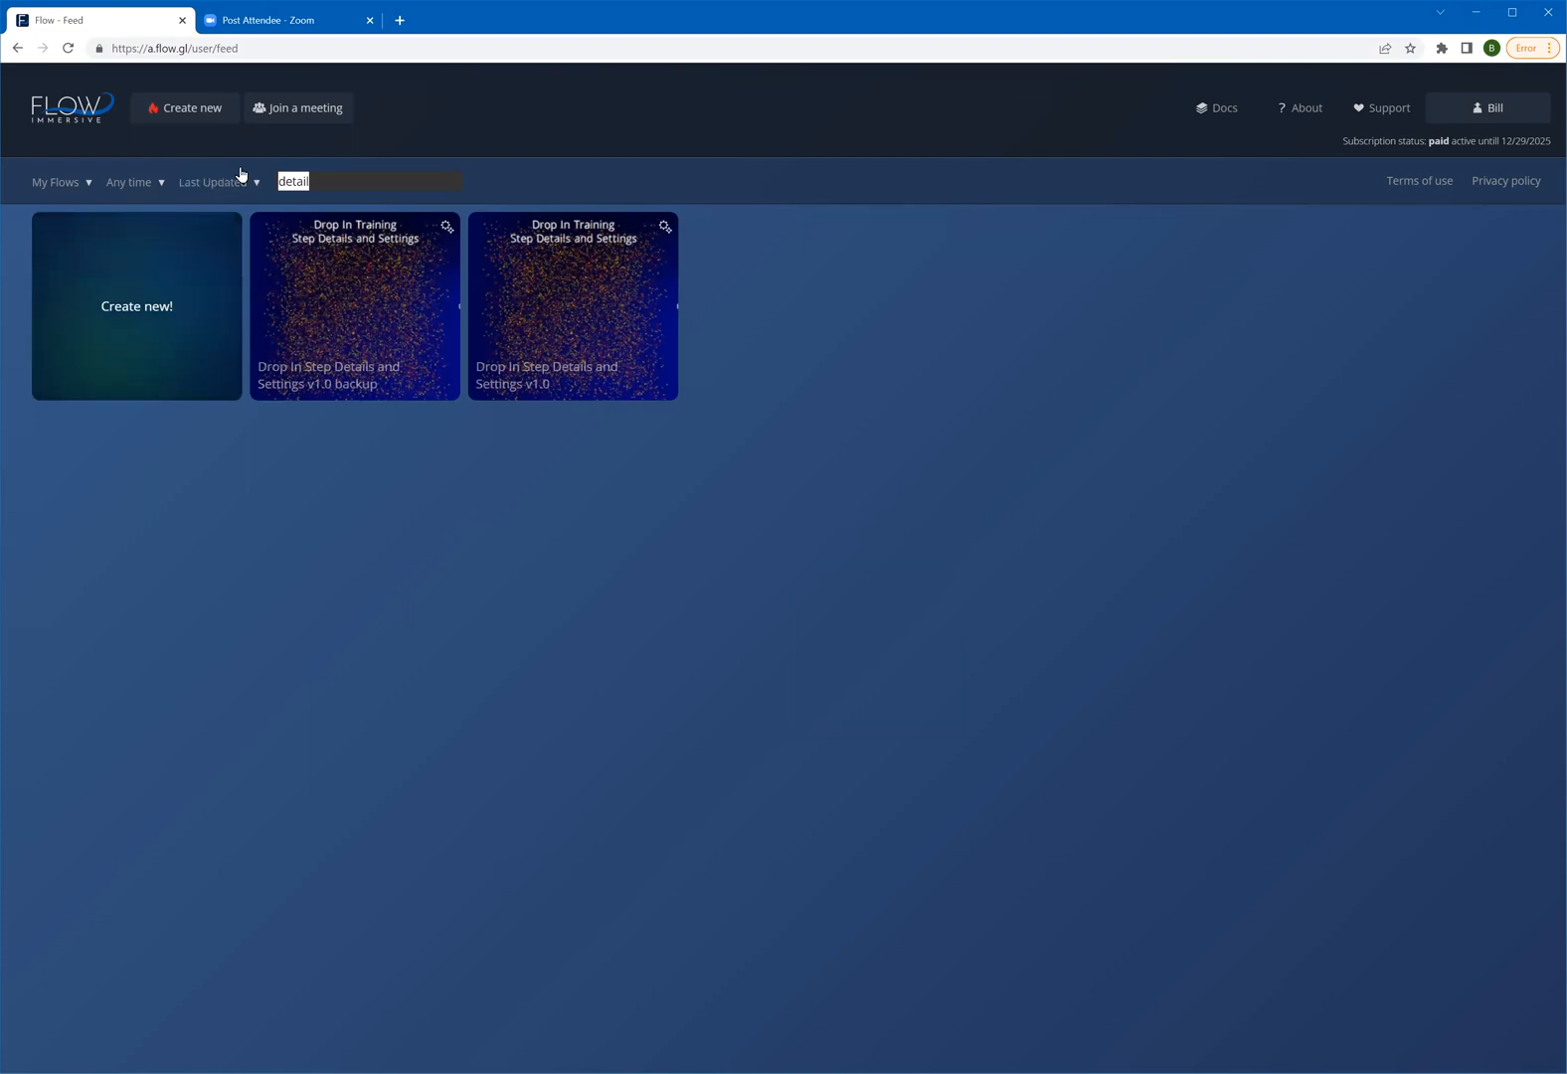
left_click(85, 185)
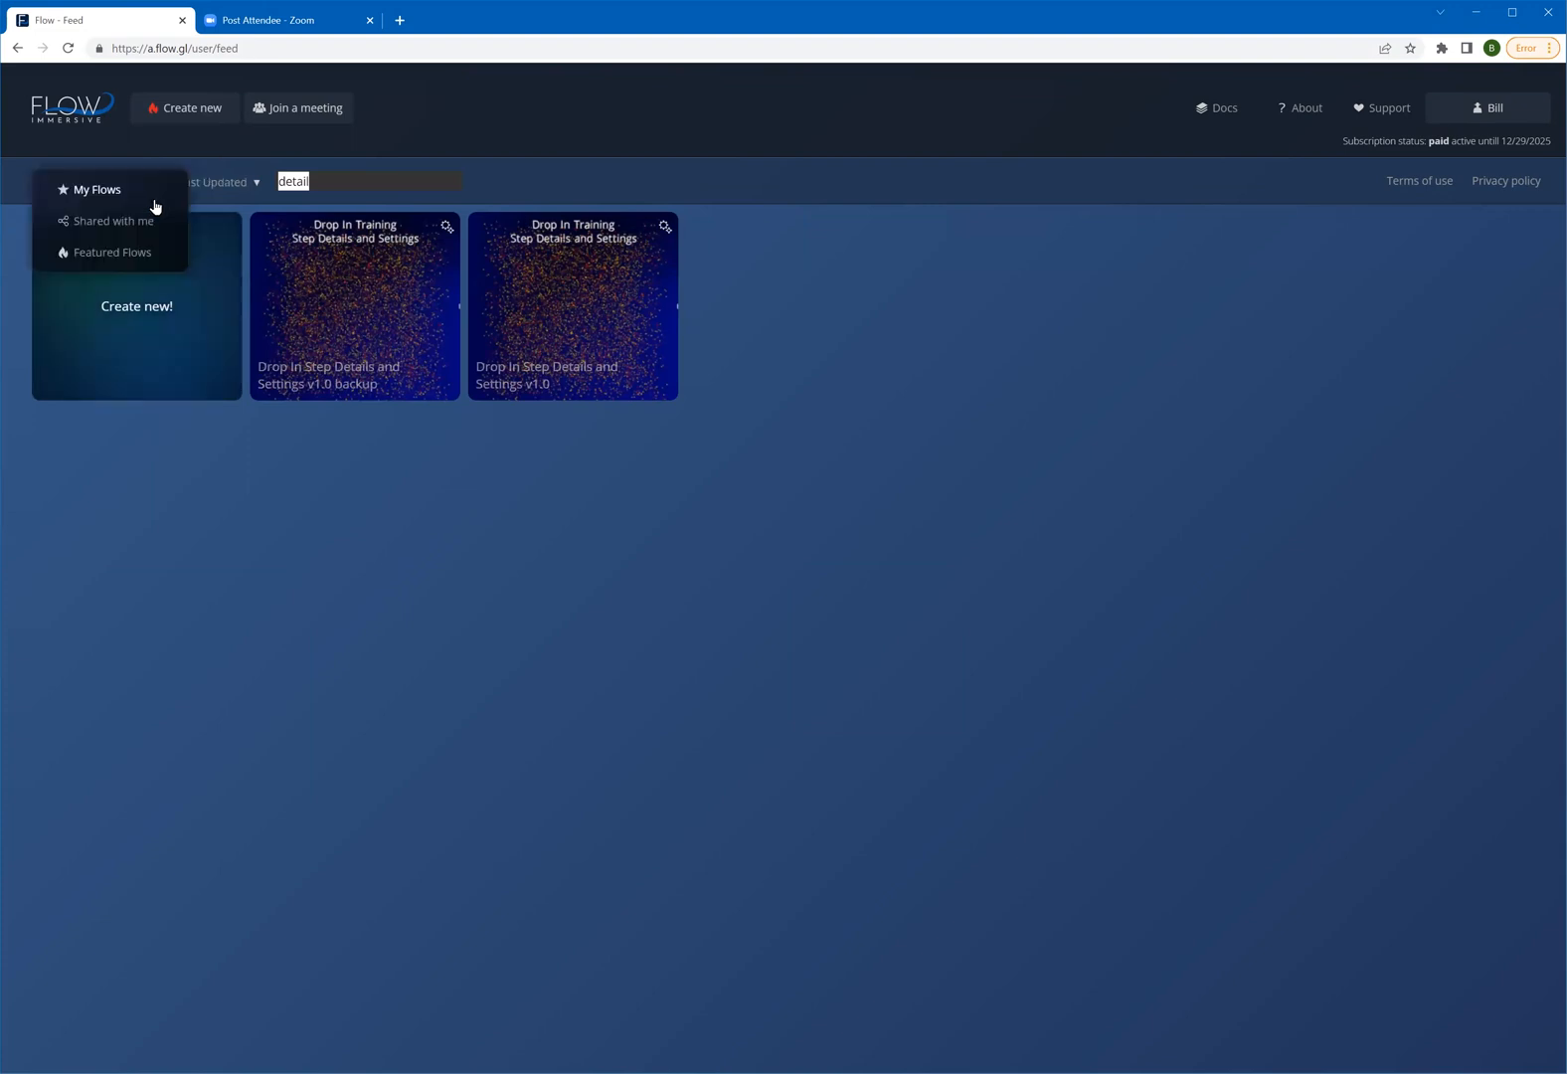
left_click(105, 252)
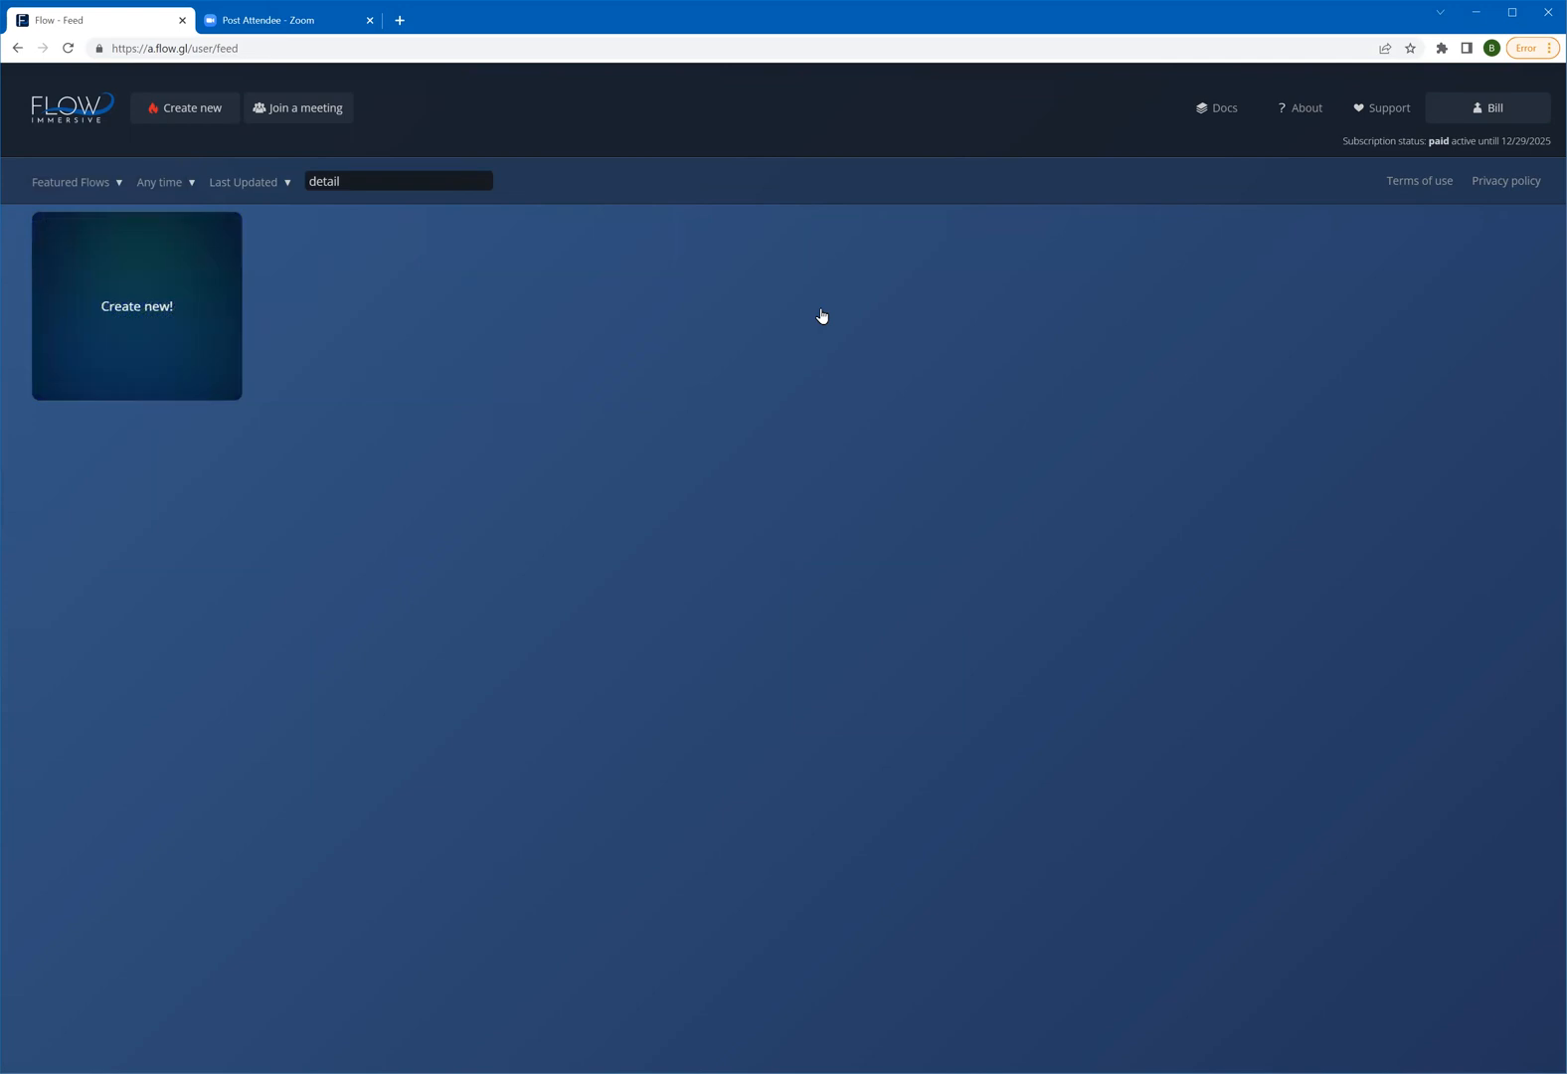
double_click(360, 177)
key("BackSpace")
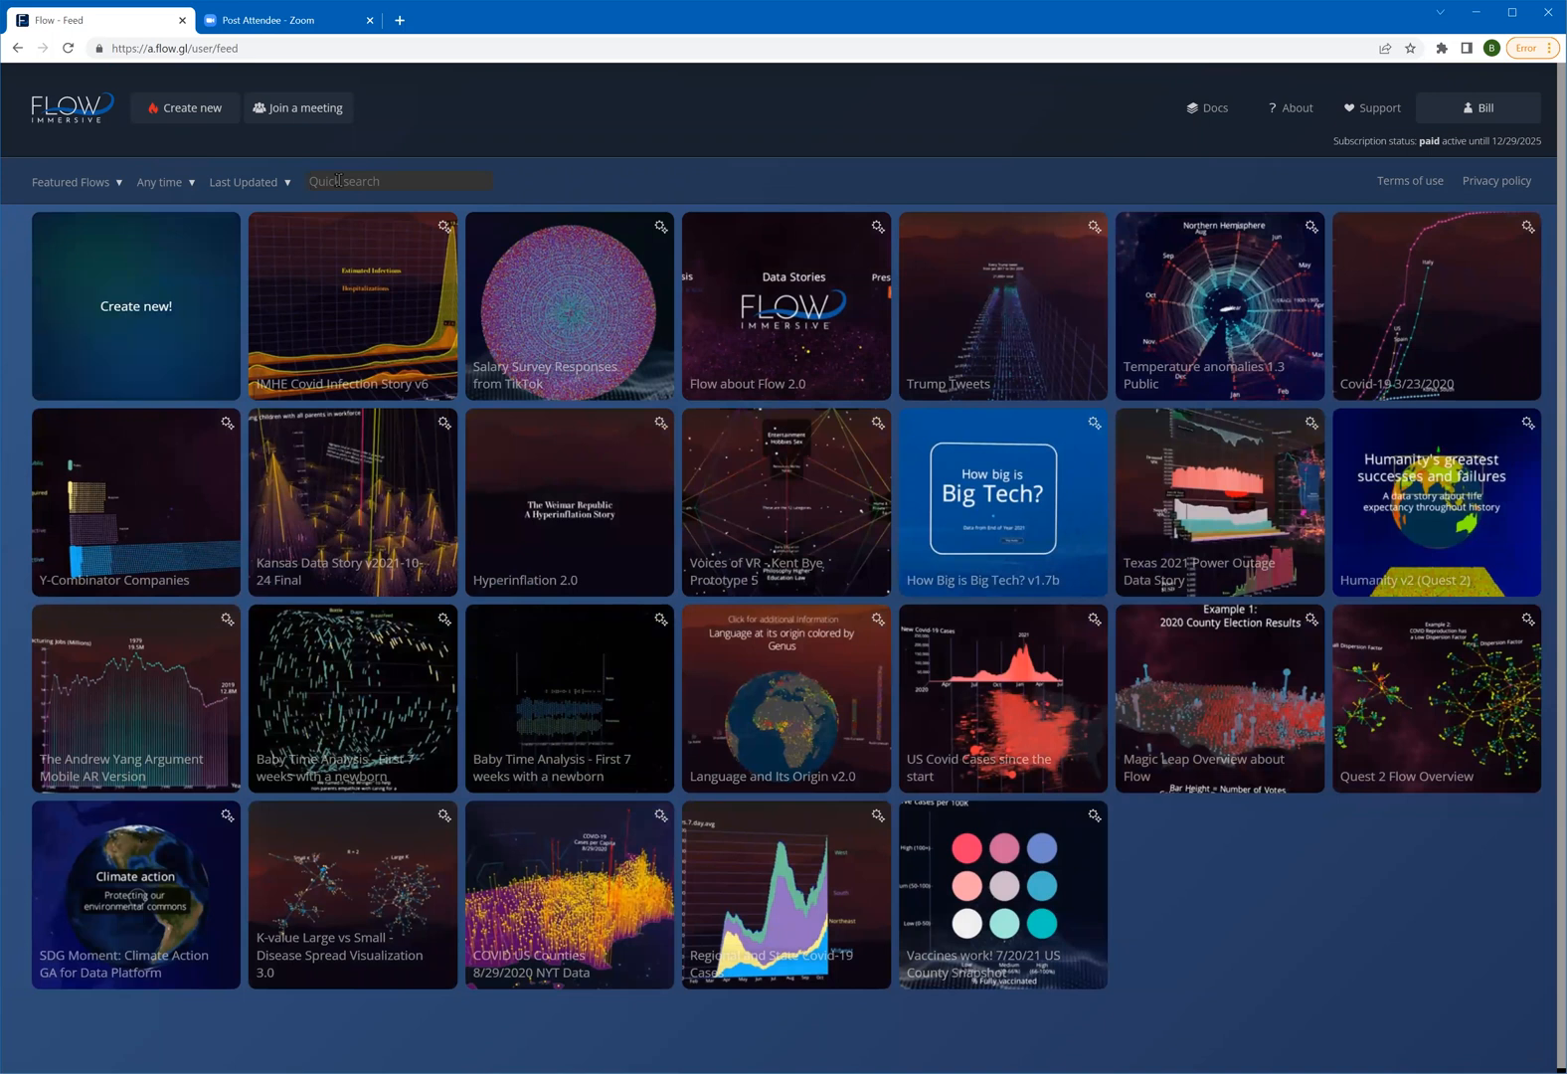
Try searching the featured flows for "ria" and clear the search text
left_click(340, 181)
type("ria")
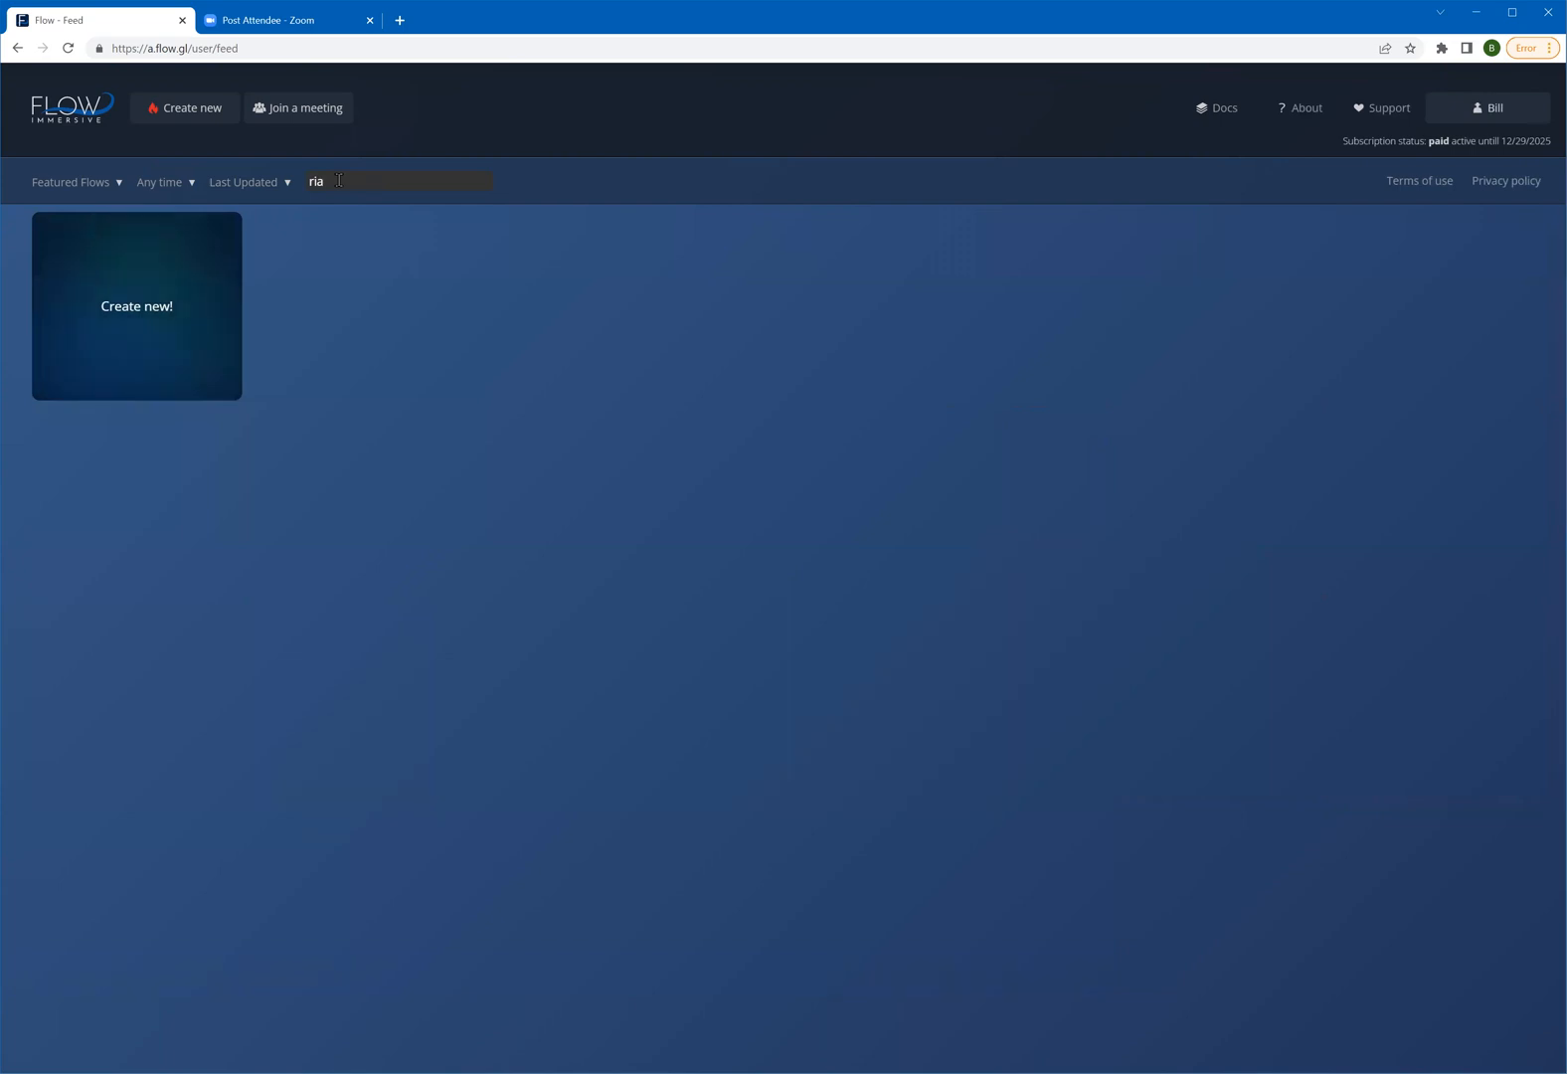
key("BackSpace")
key("BackSpace")
key("BackSpace")
Search the featured flows for "inve", open Registered Investment Advisor Sample 3.0 and advance it to the next step
type("inve")
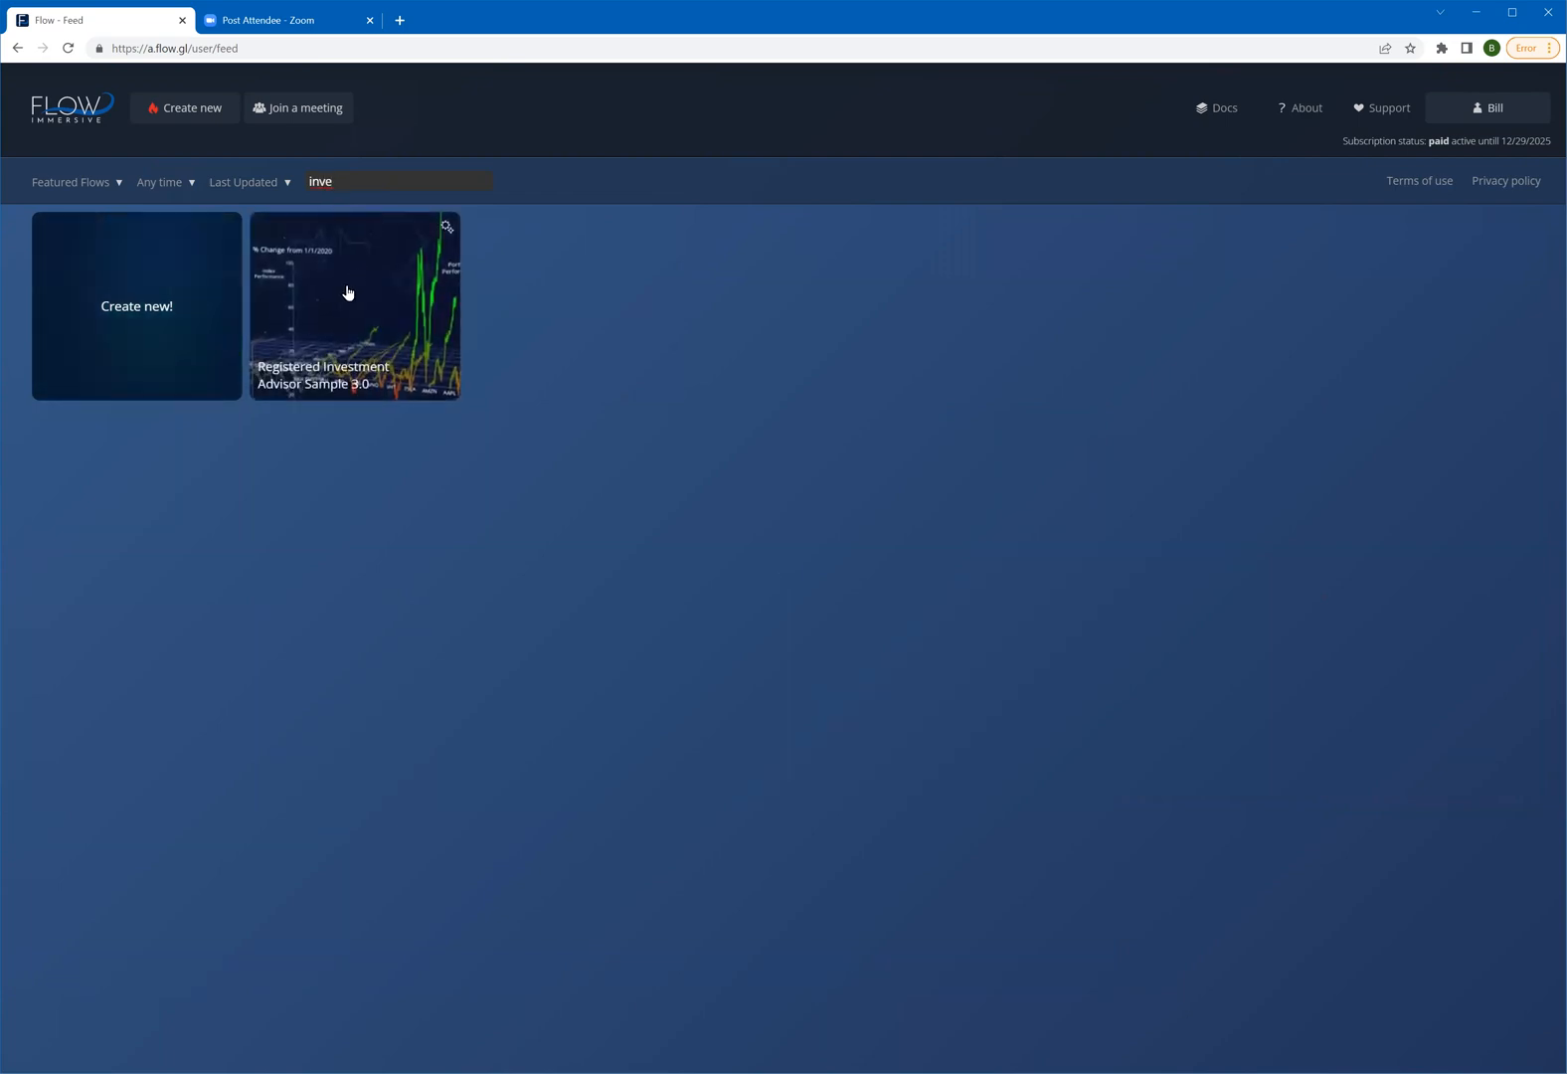
left_click(342, 307)
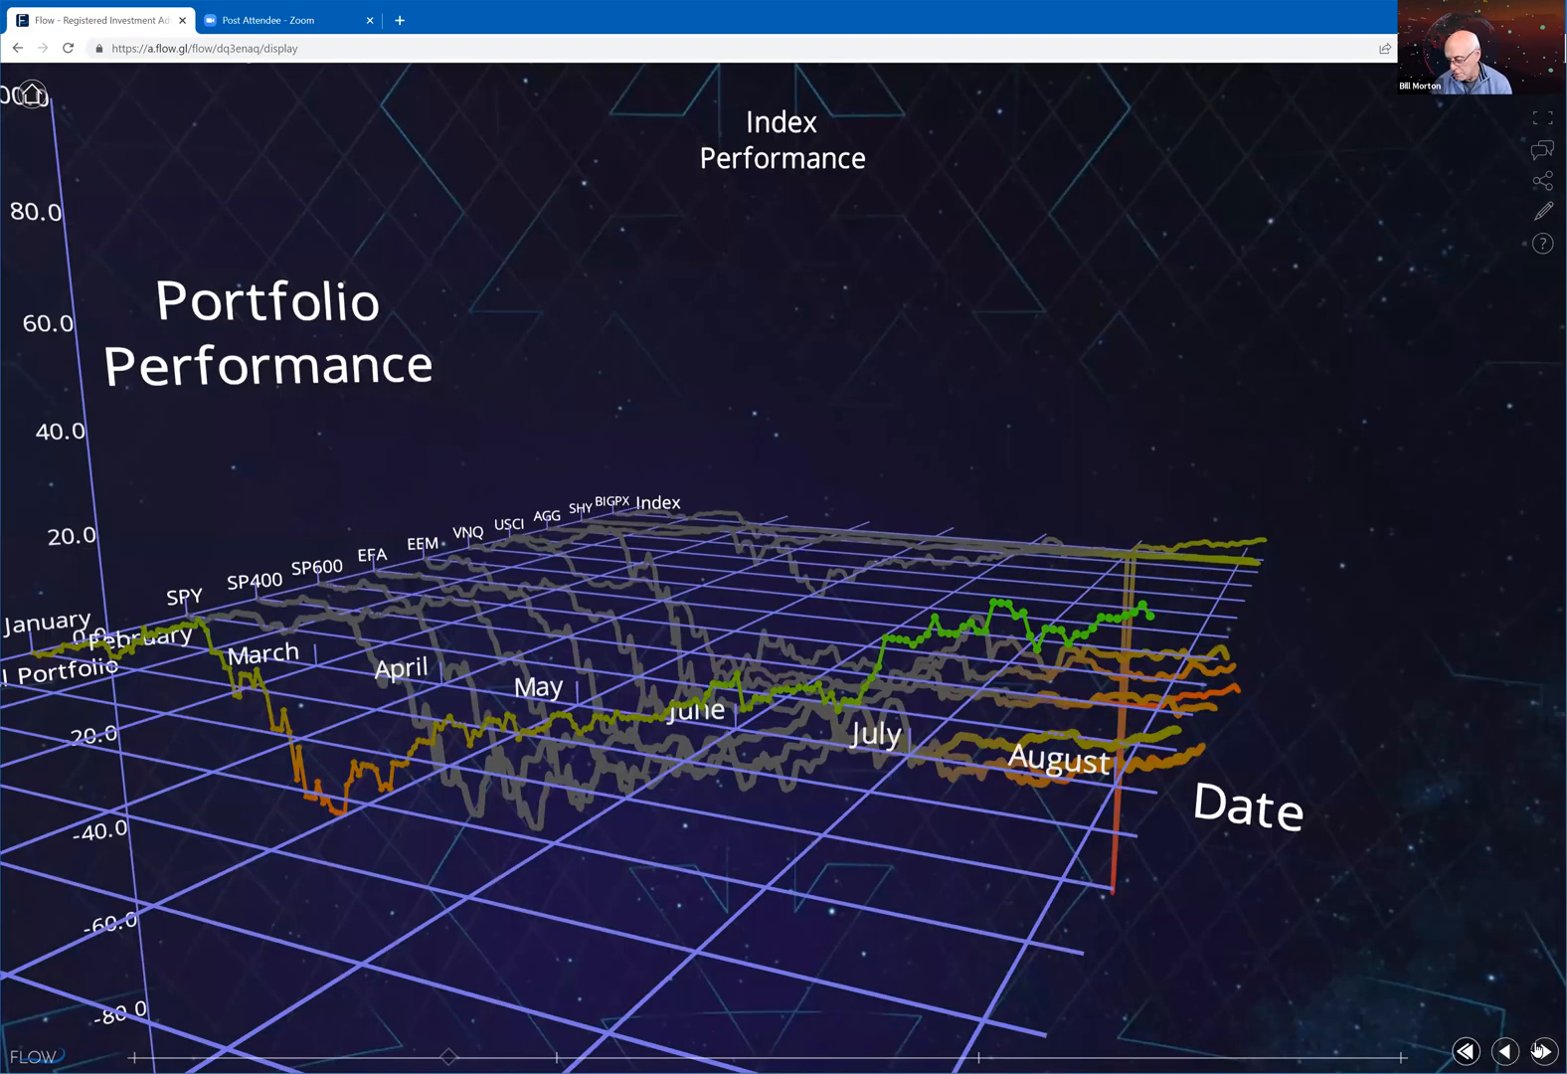
left_click(1545, 1050)
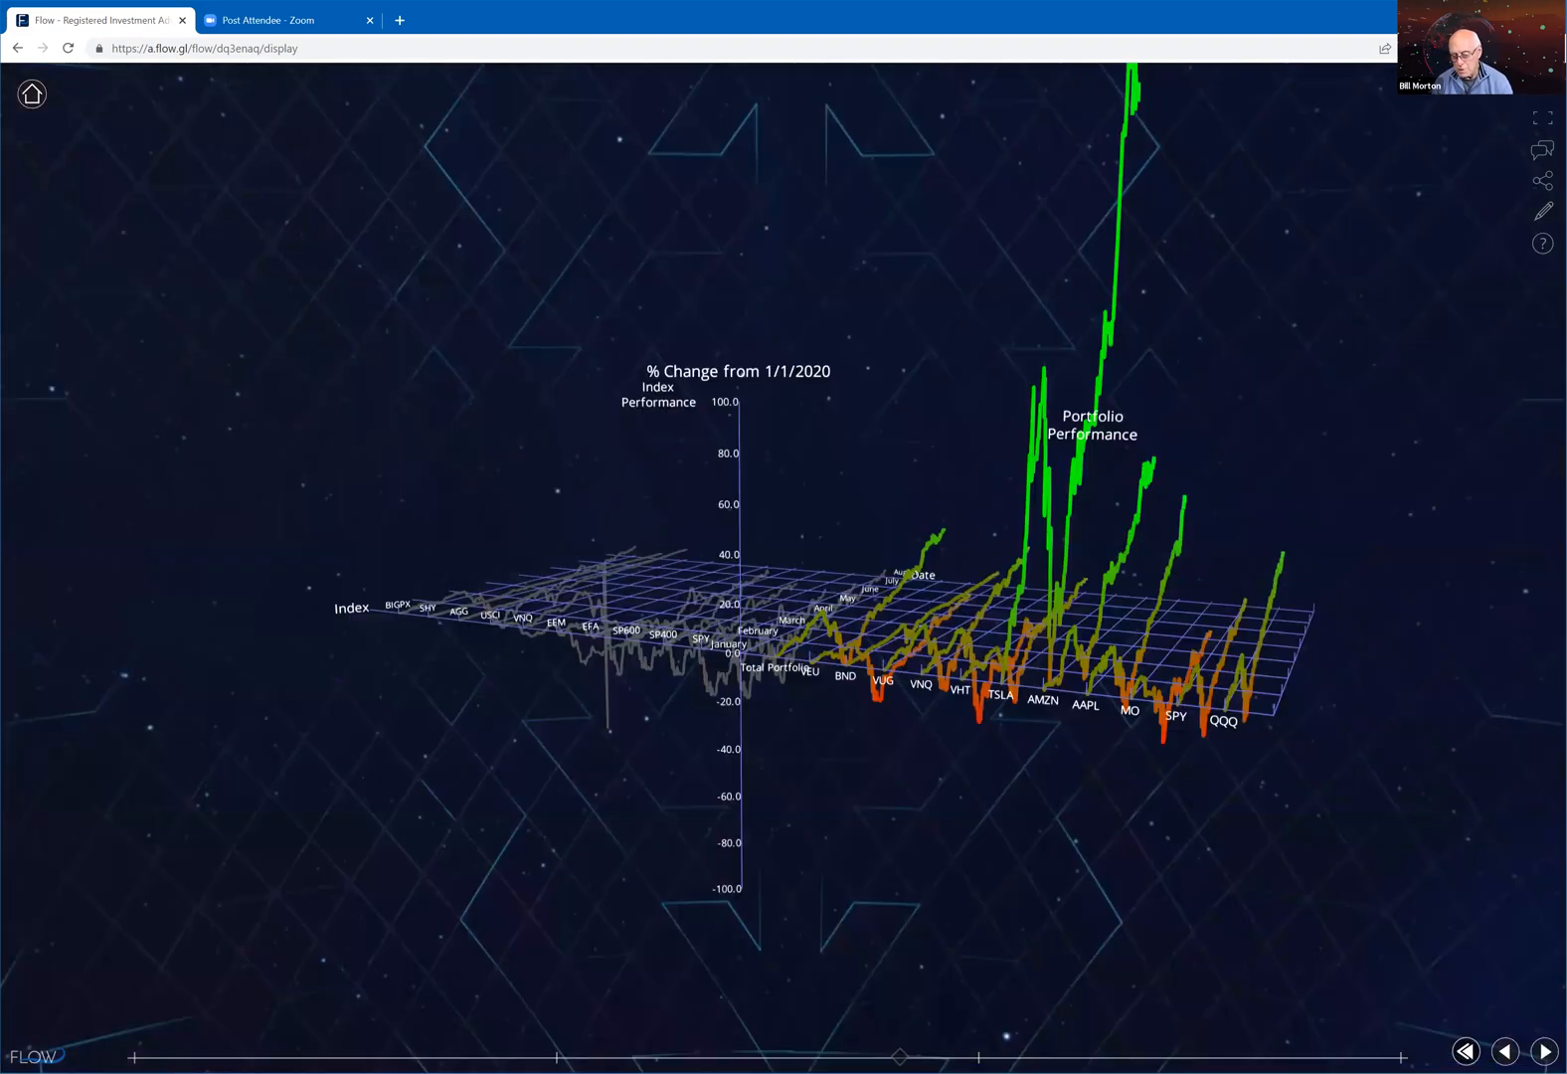